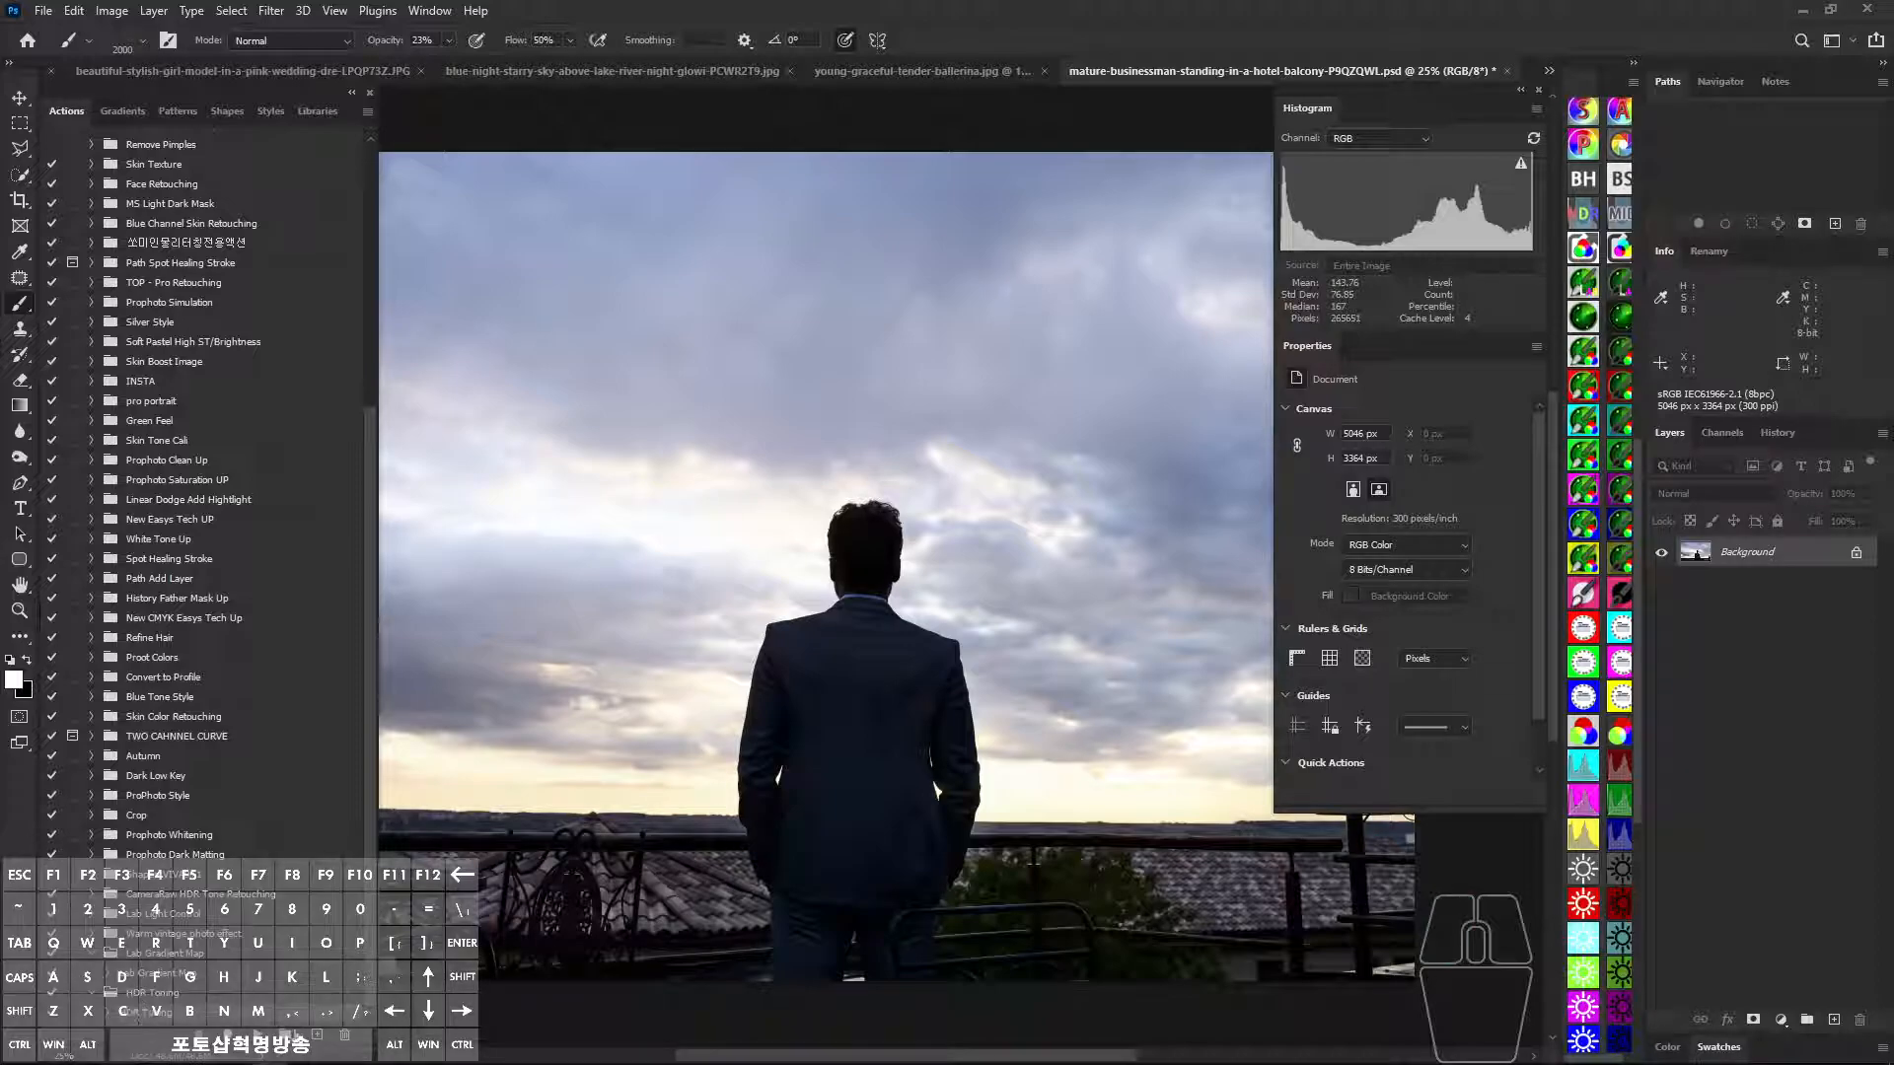
click(257, 1034)
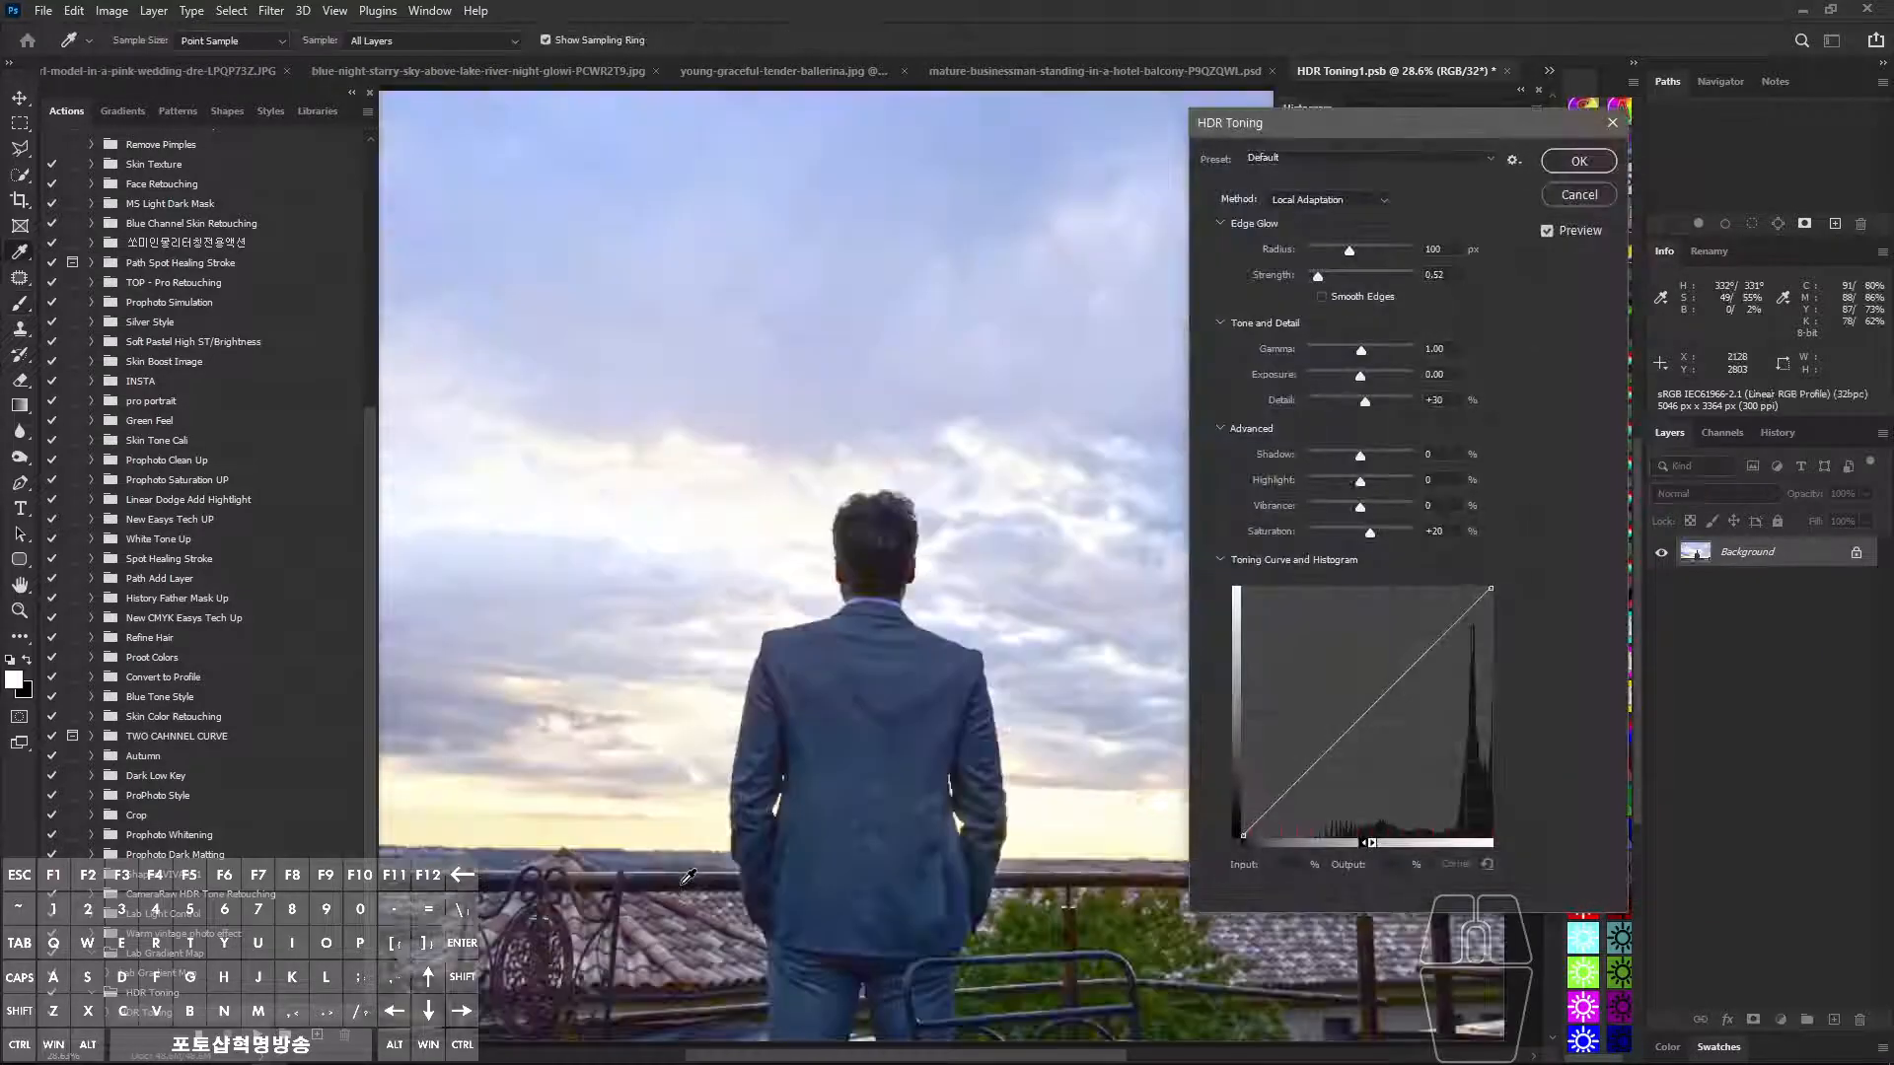
drag(1310, 120, 1267, 223)
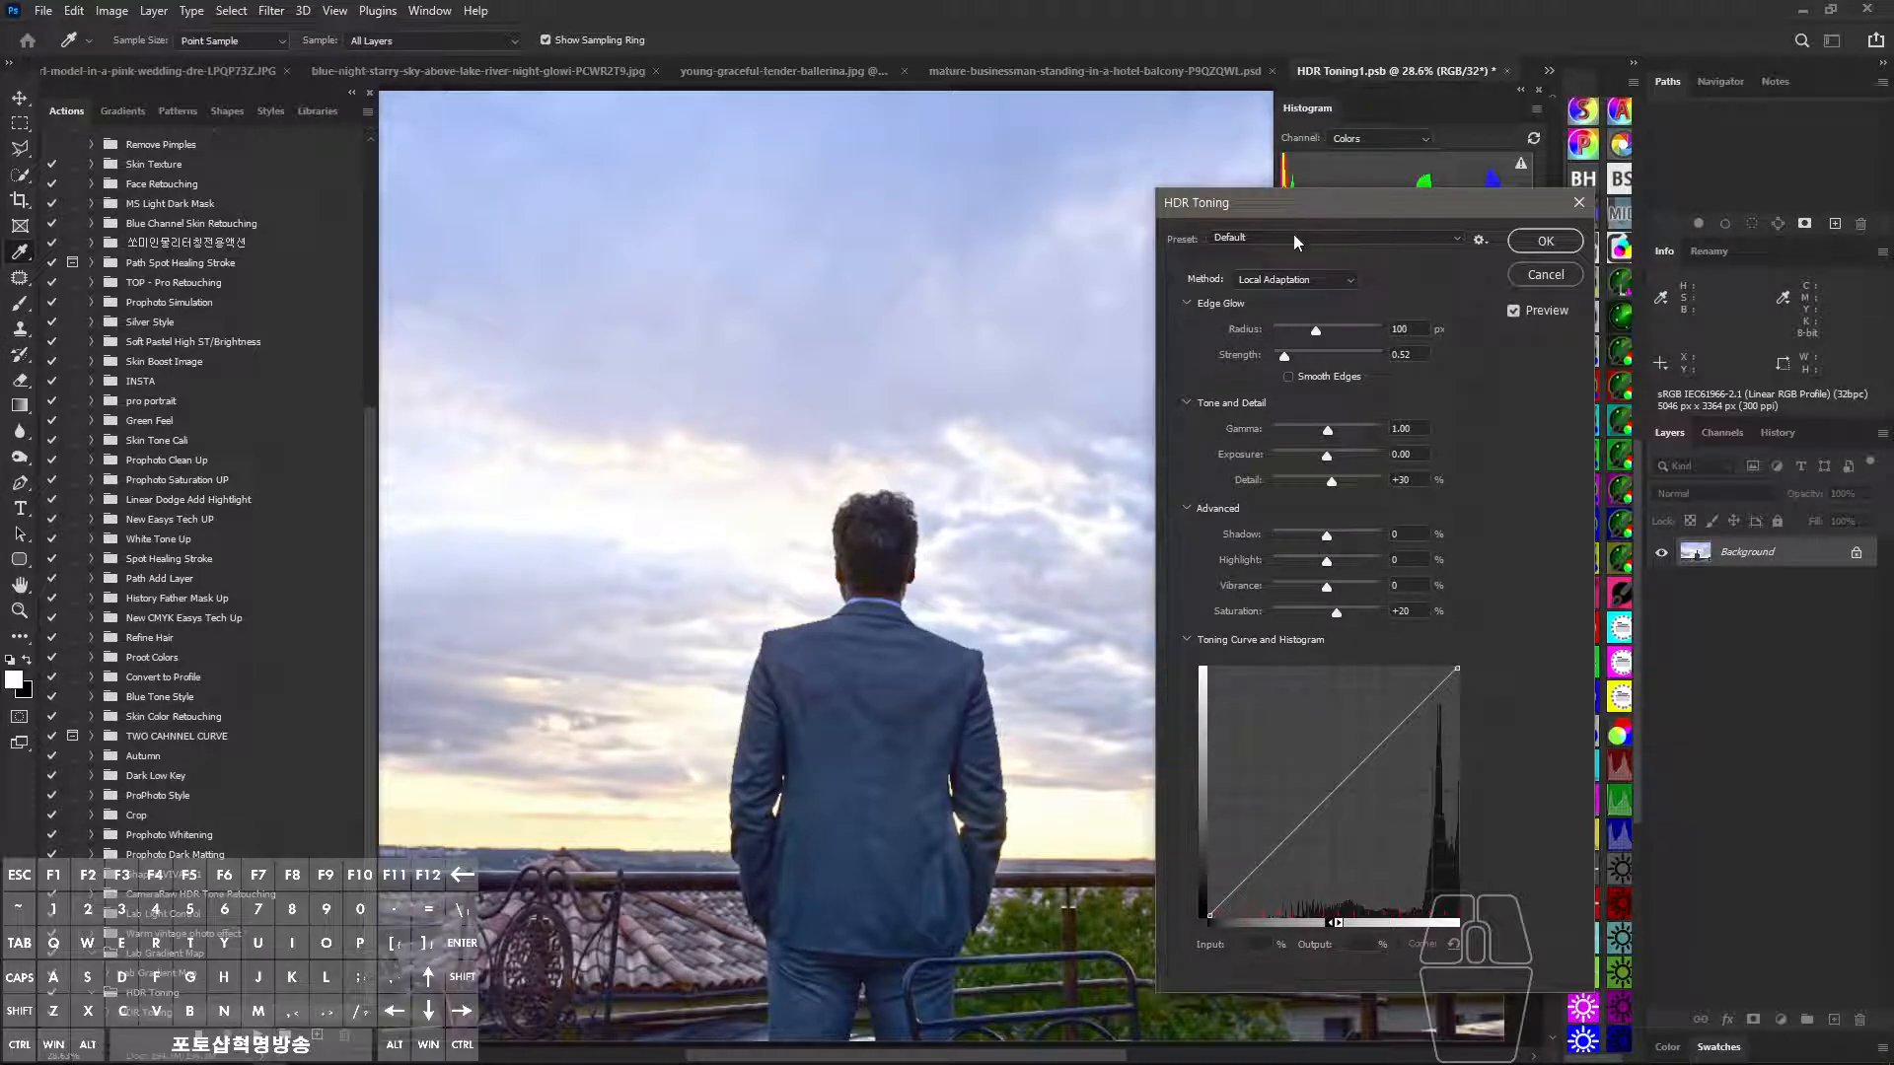
click(1538, 278)
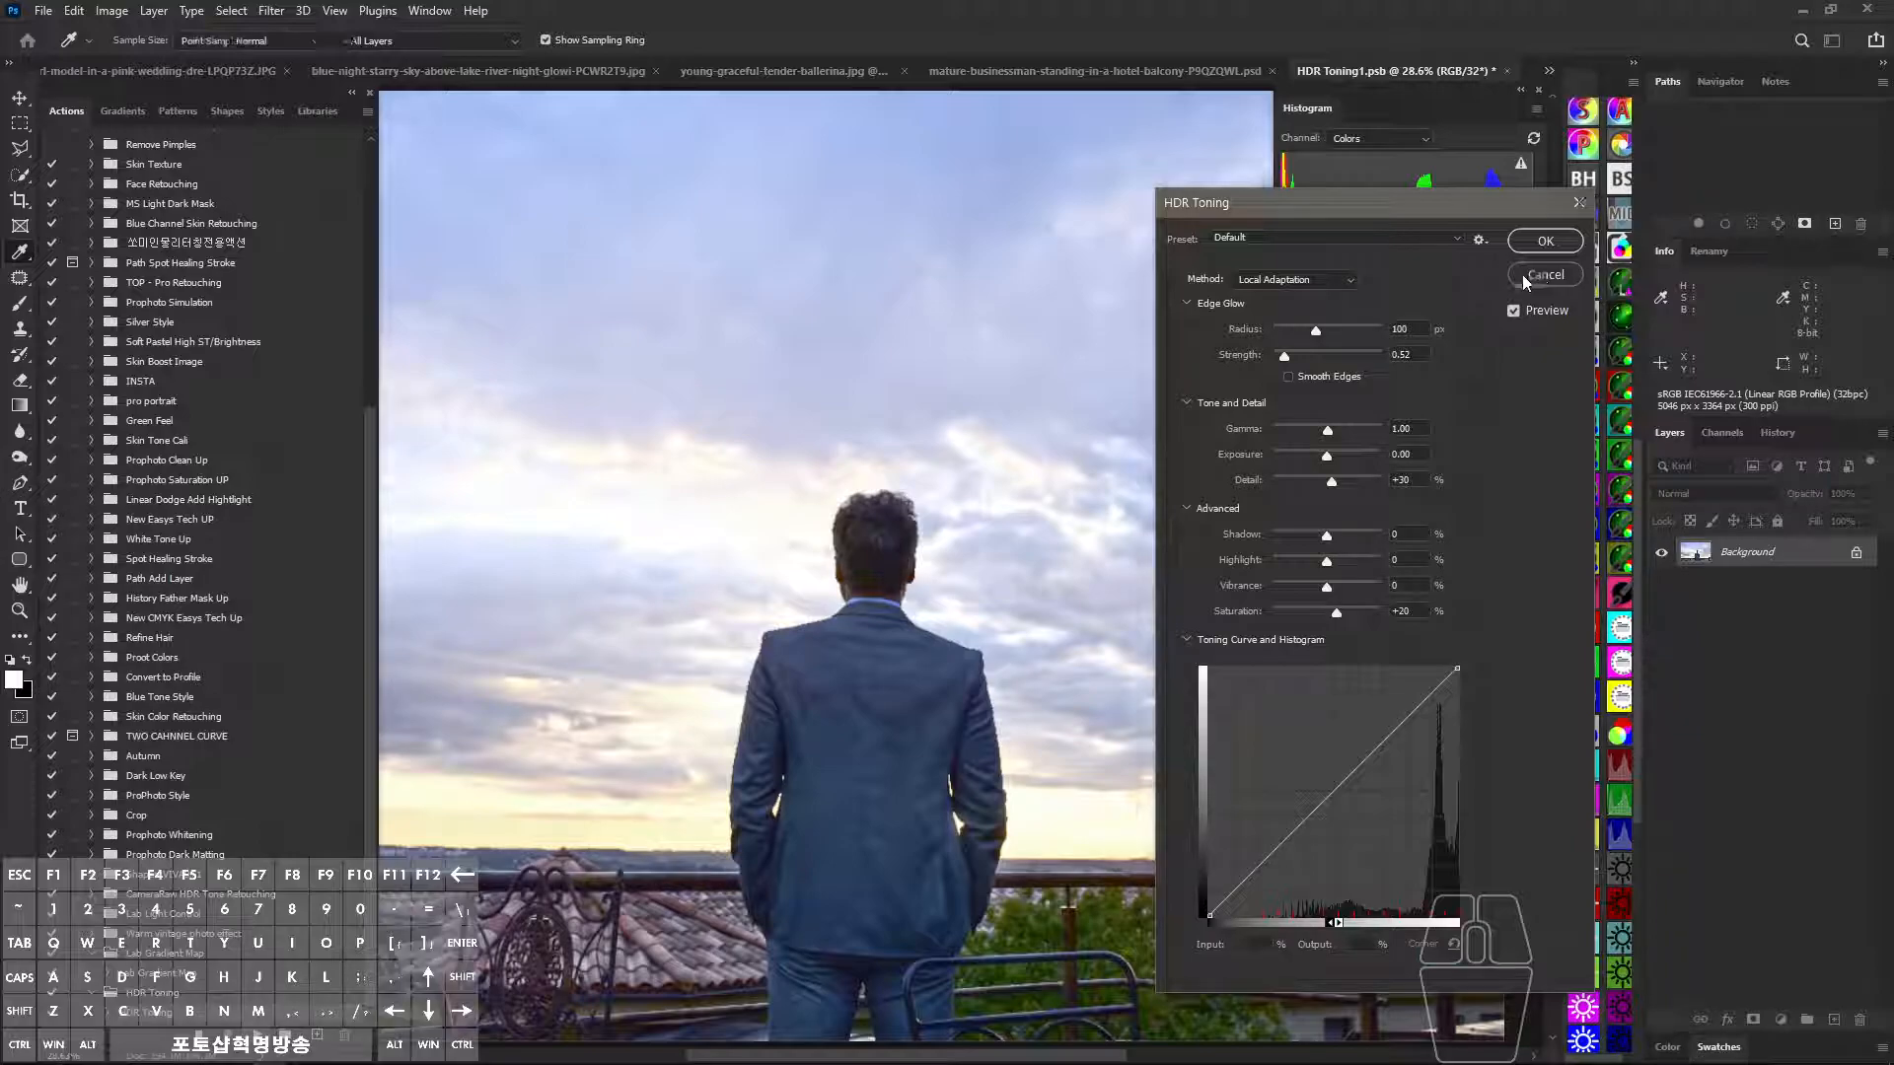
key(ctrl+w)
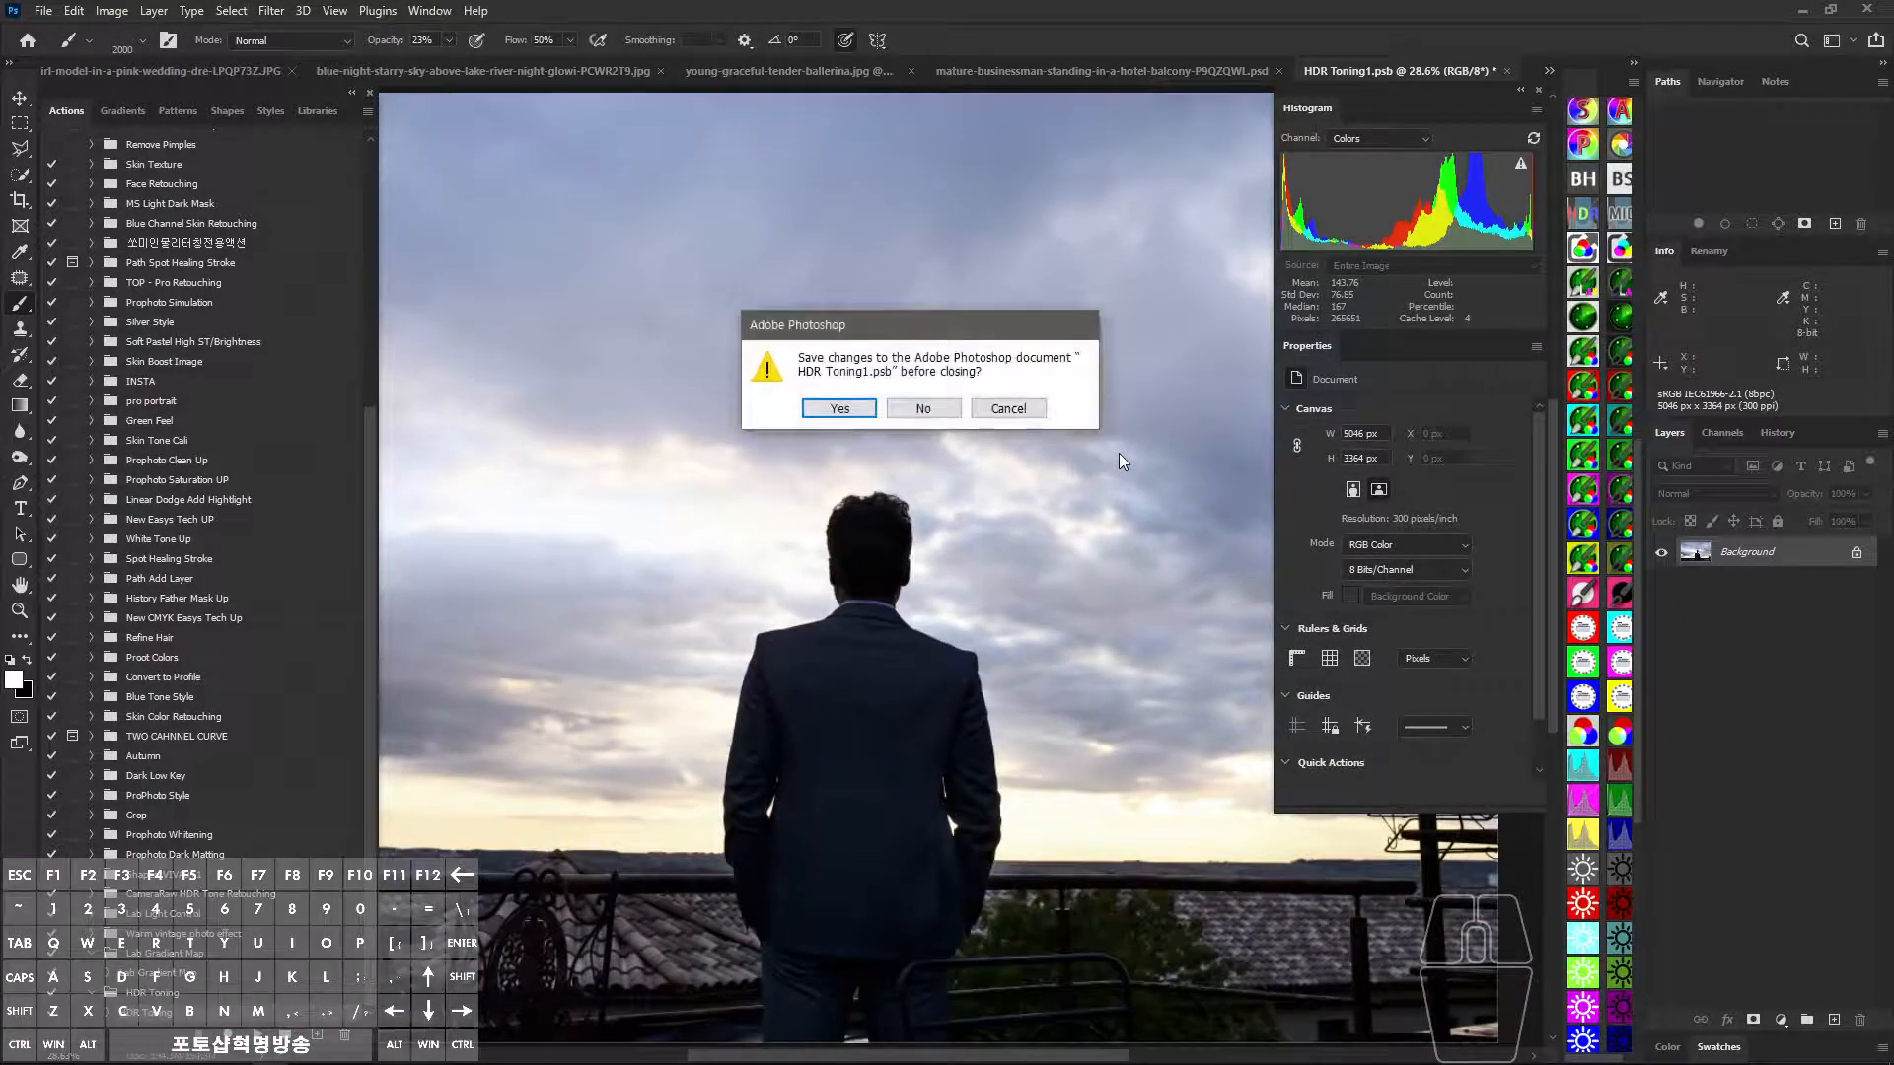
click(925, 411)
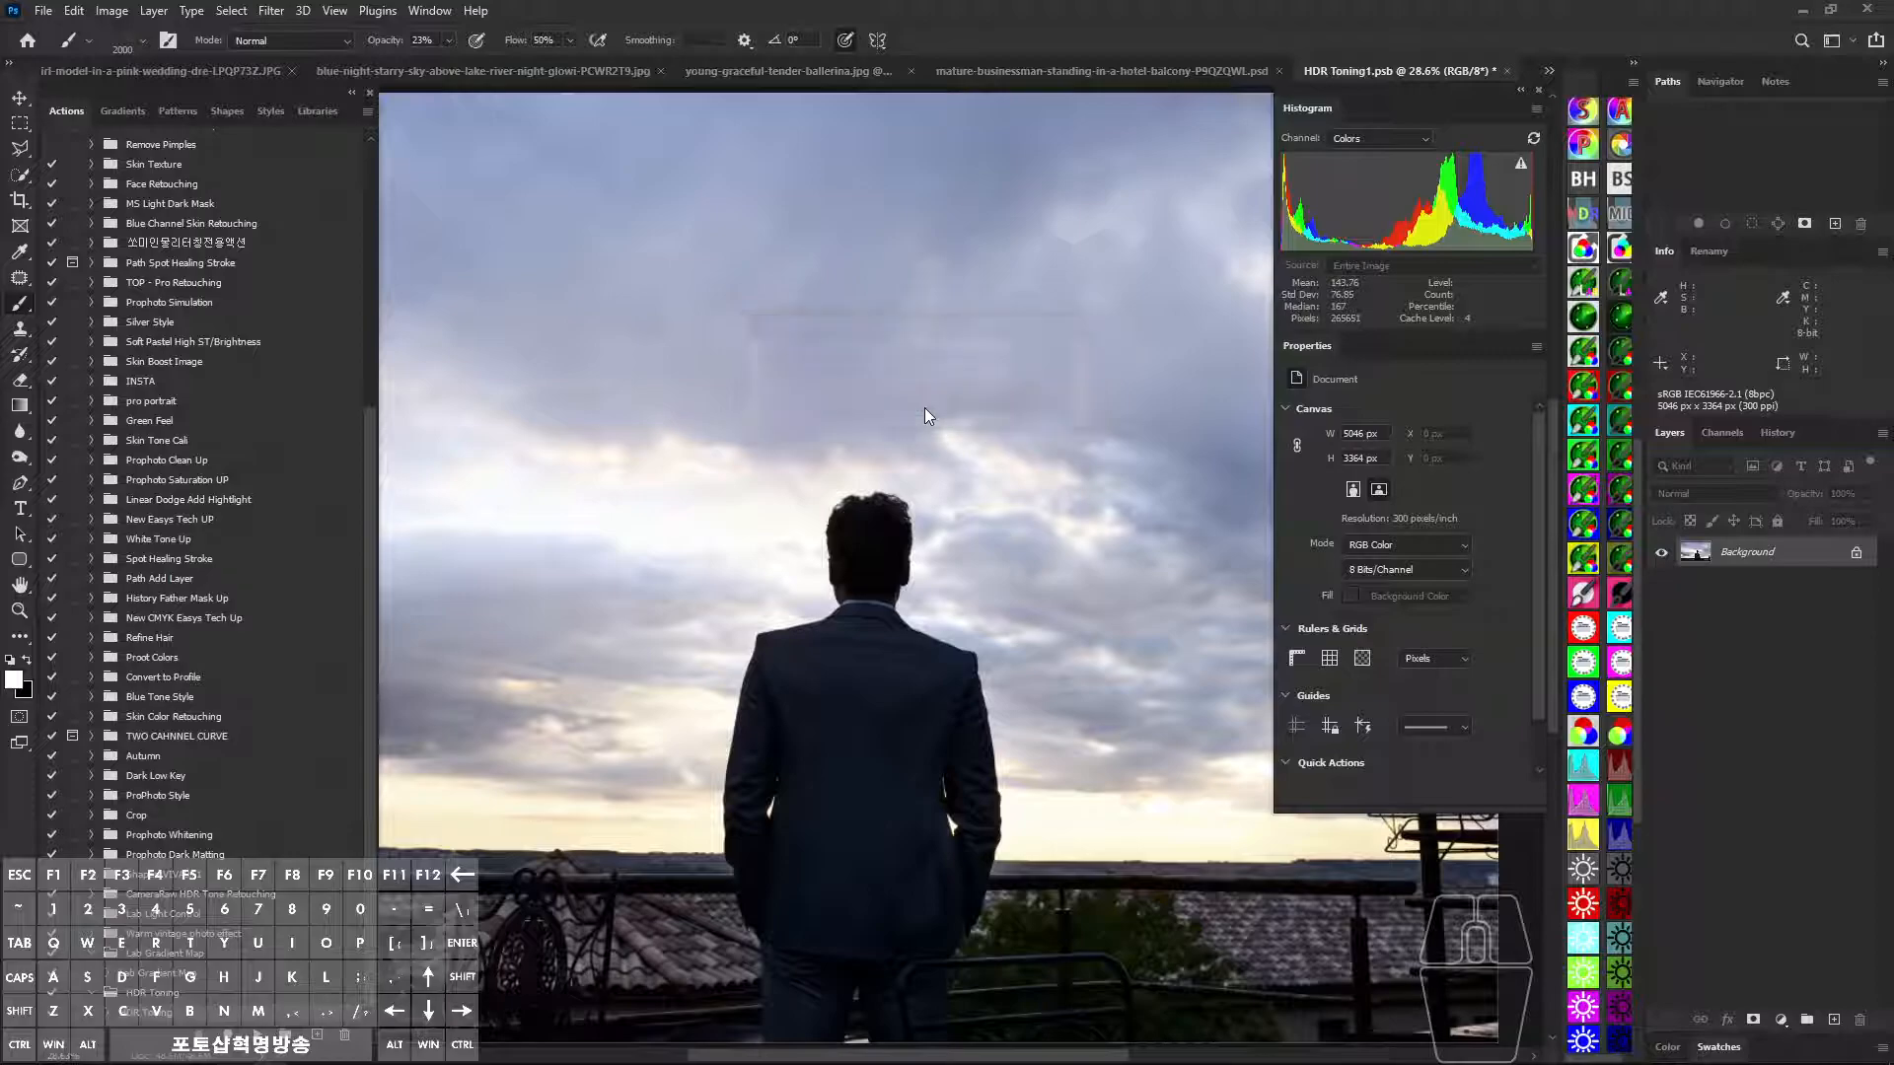
key(ctrl+alt+z)
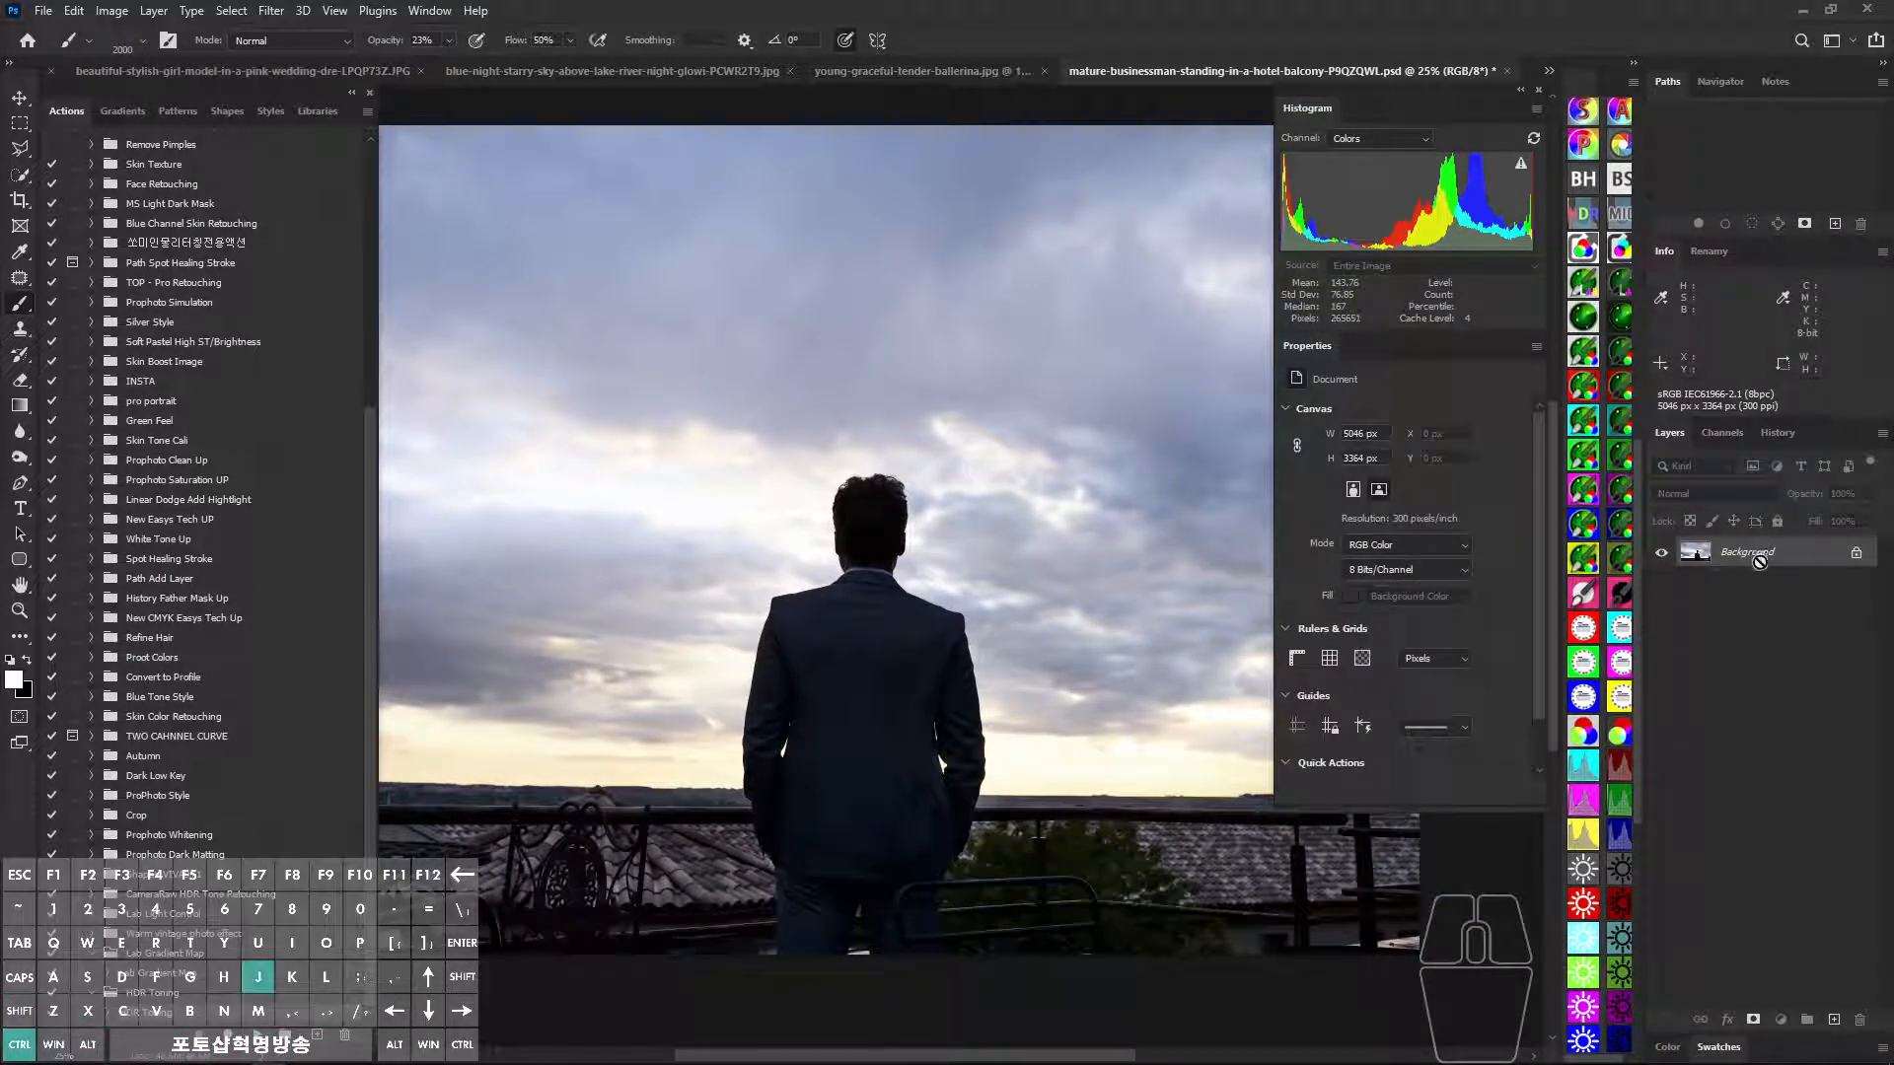
Duplicate the background layer twice and apply HDR Toning with the Default preset, allowing the document to flatten.
key(ctrl+j)
key(ctrl+j)
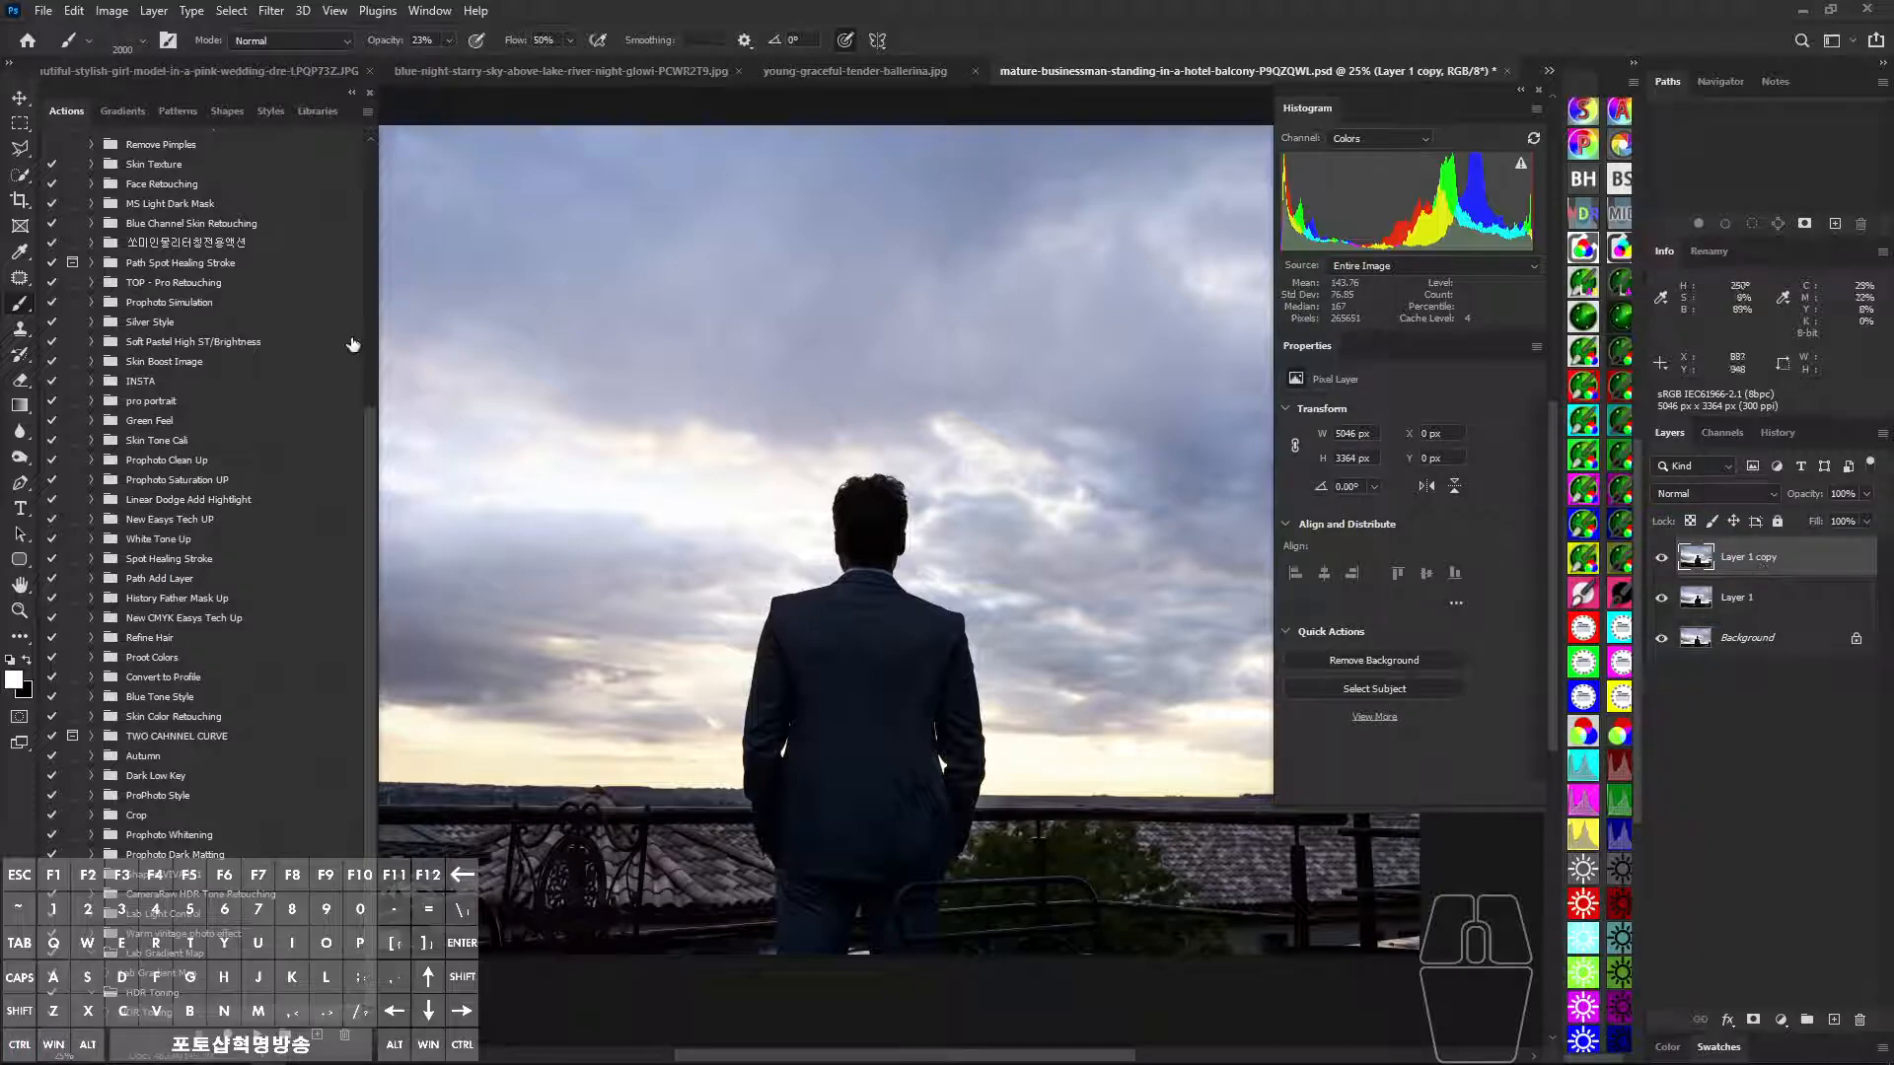
click(113, 14)
mouse_move(166, 62)
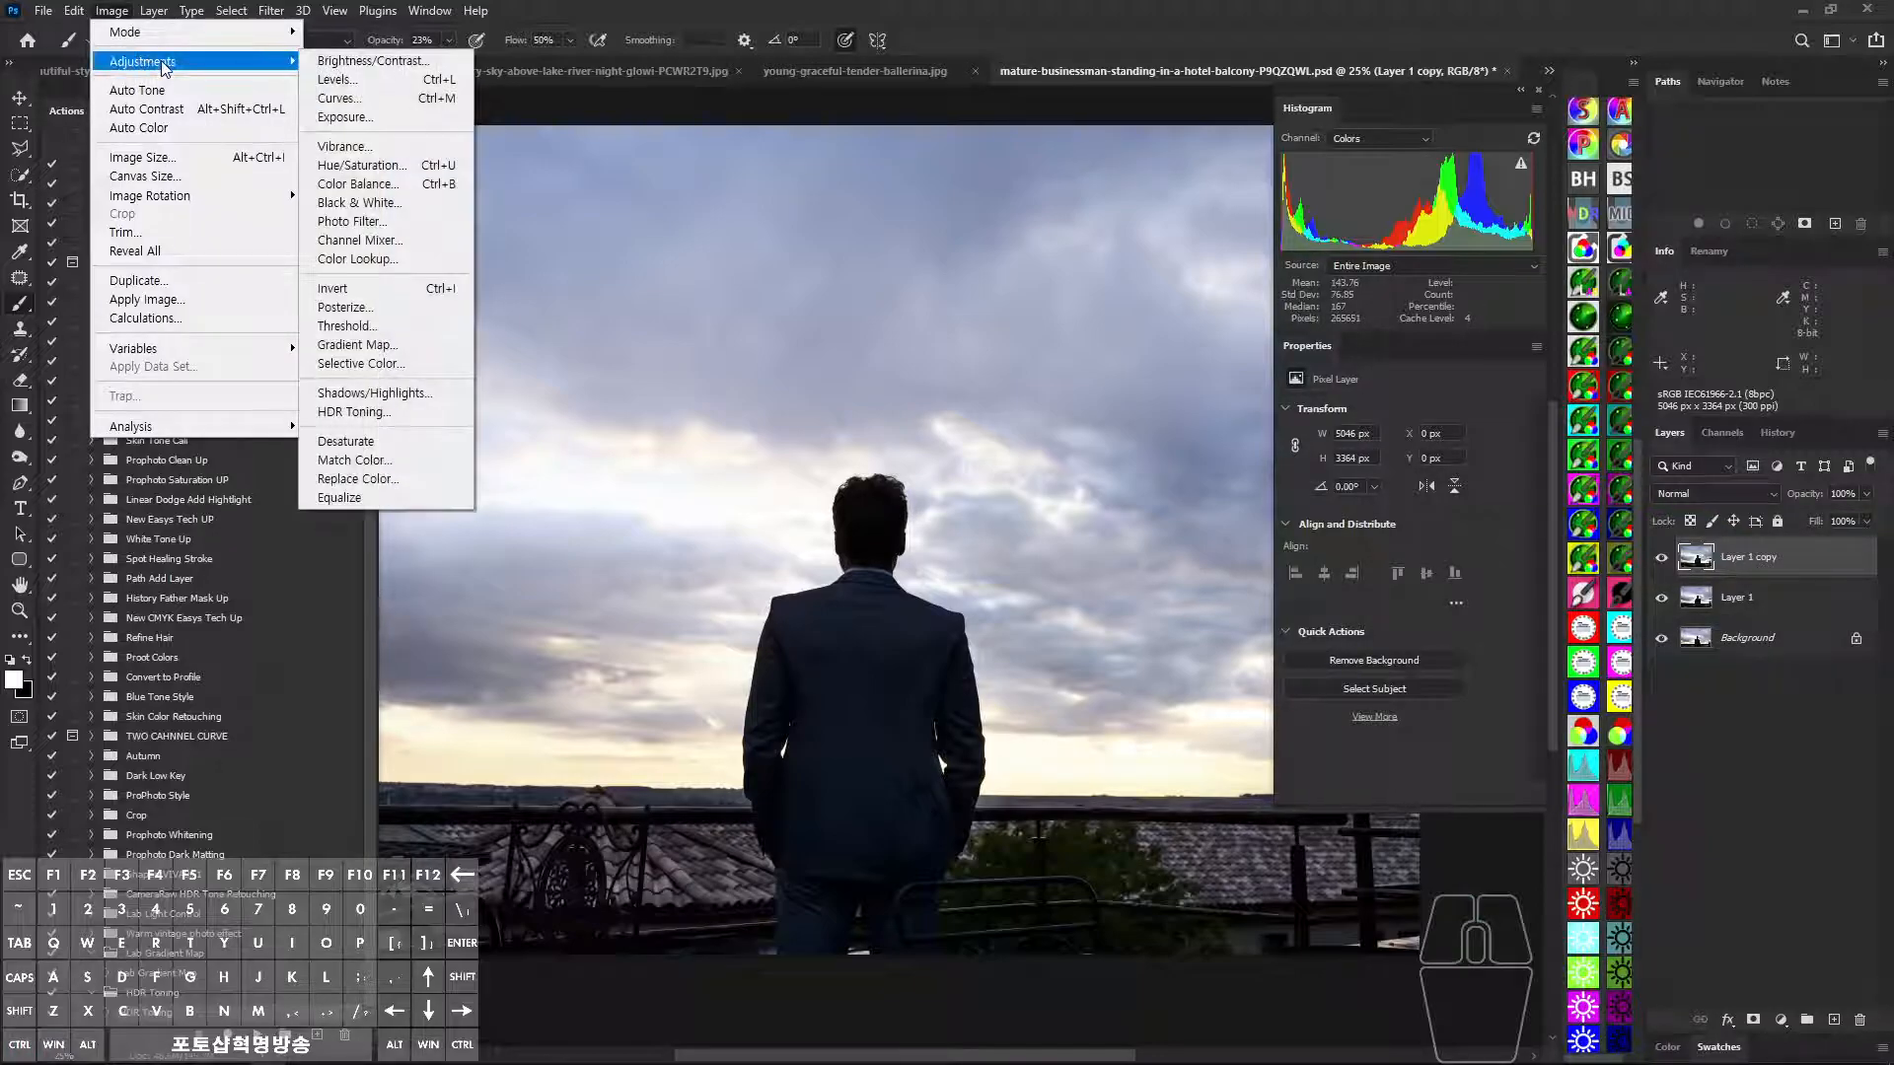
click(393, 413)
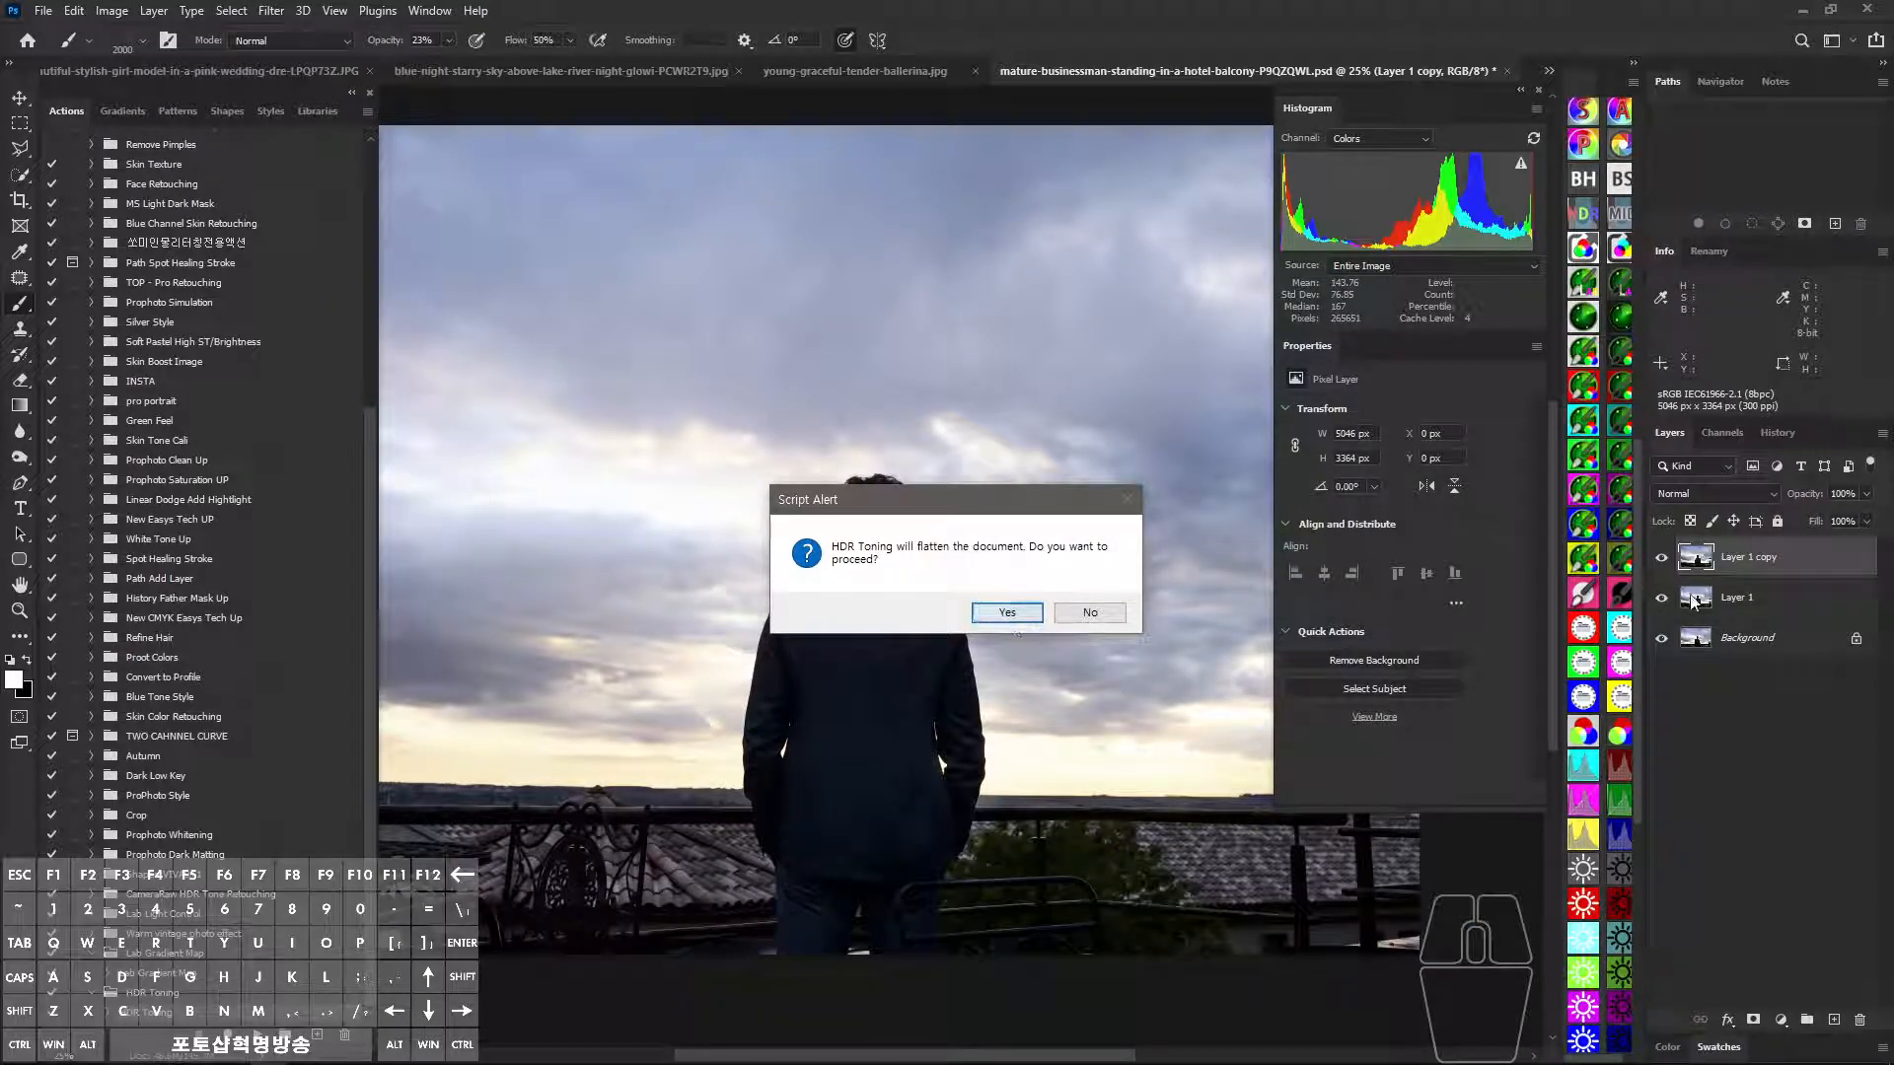
click(998, 618)
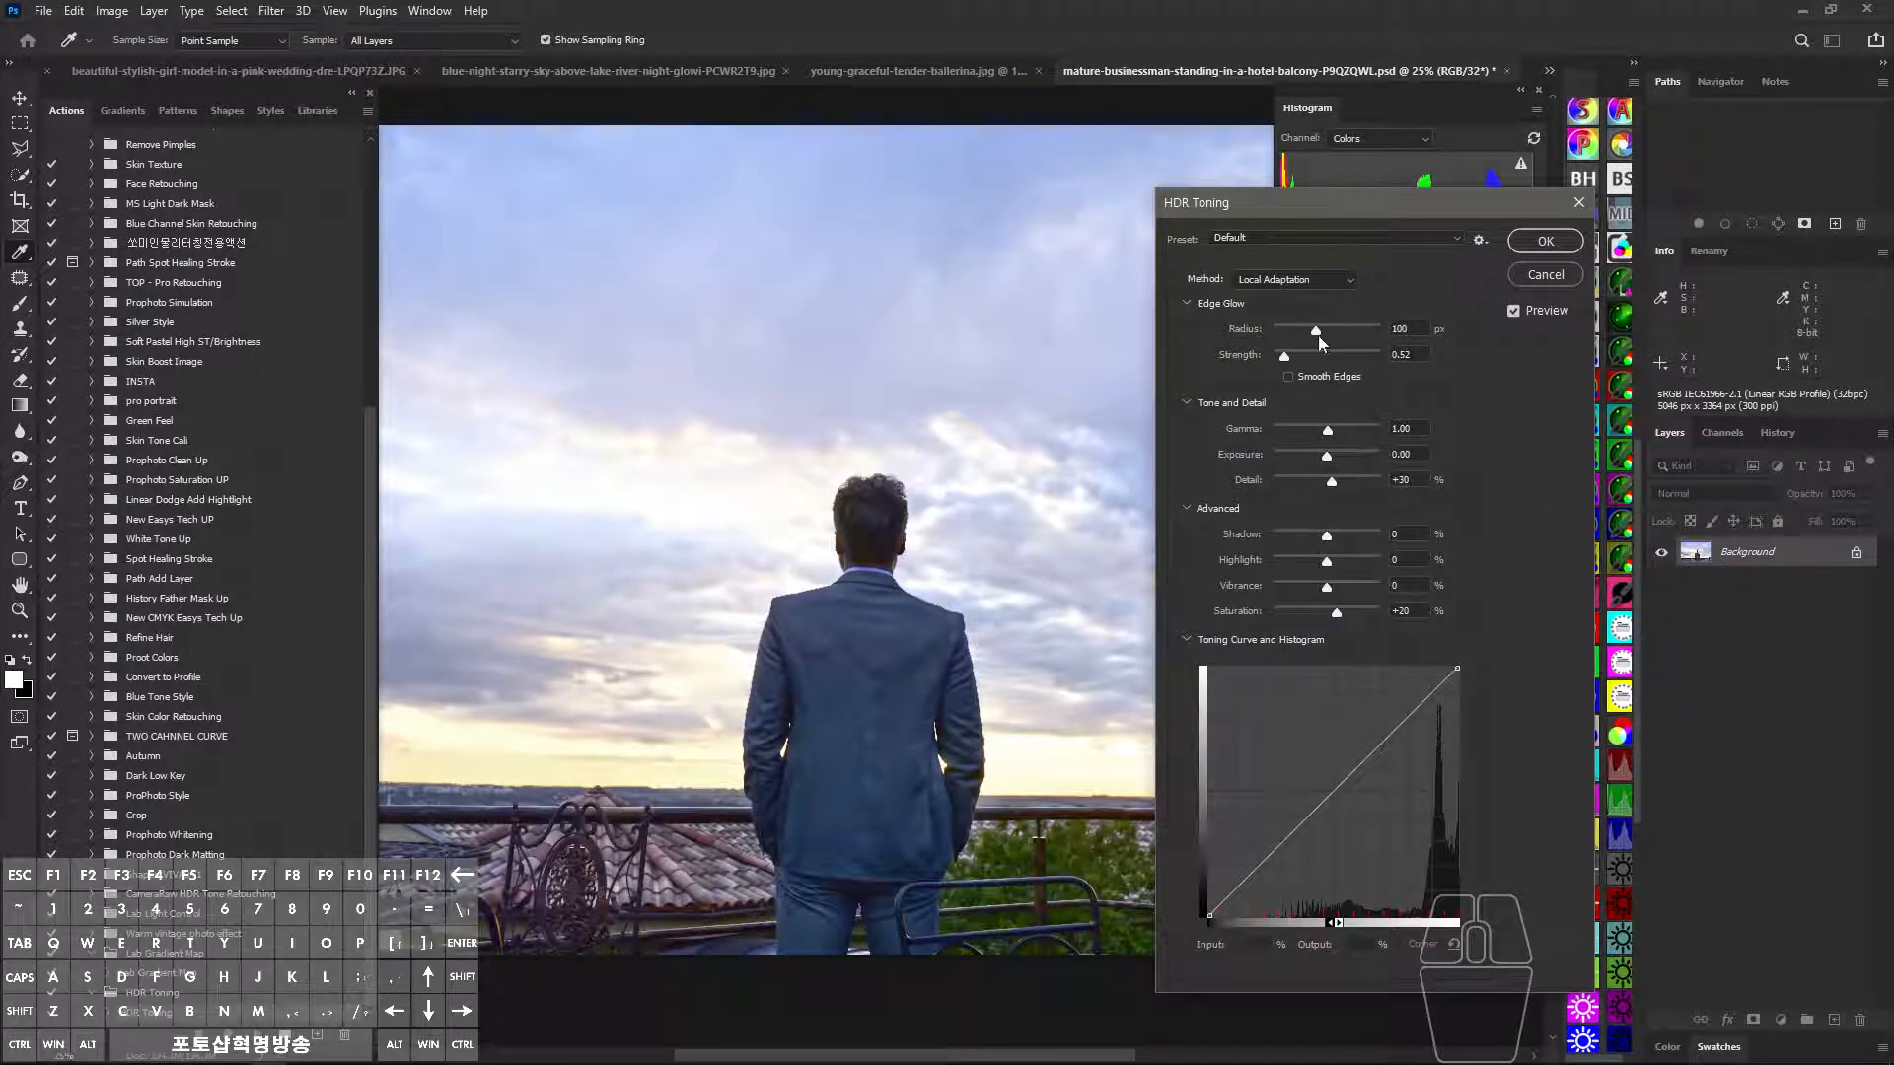
click(1536, 243)
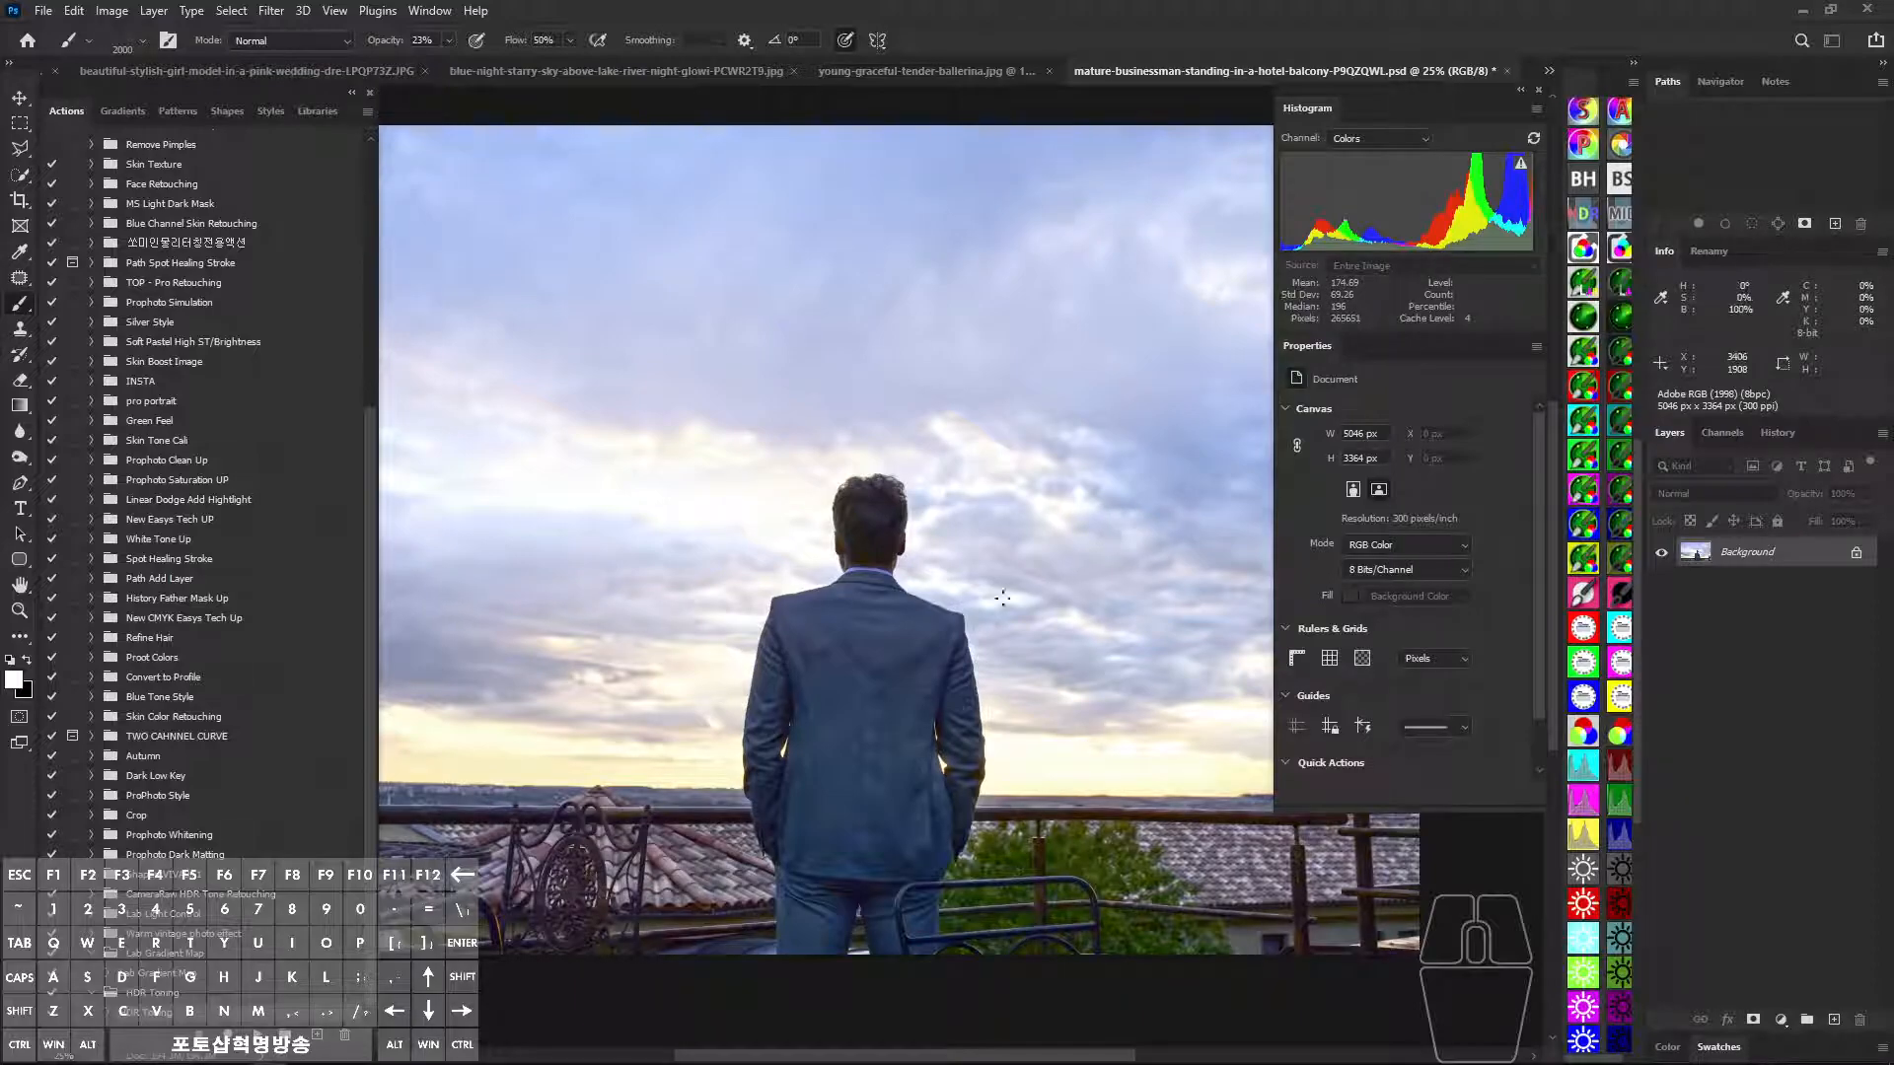
Examine the HDR-toned photo, comparing the sky, the suit and the balcony at different magnifications.
key(space)
mouse_move(879, 640)
mouse_down()
mouse_move(934, 619)
mouse_move(906, 625)
mouse_up()
scroll(934, 601, down, 2)
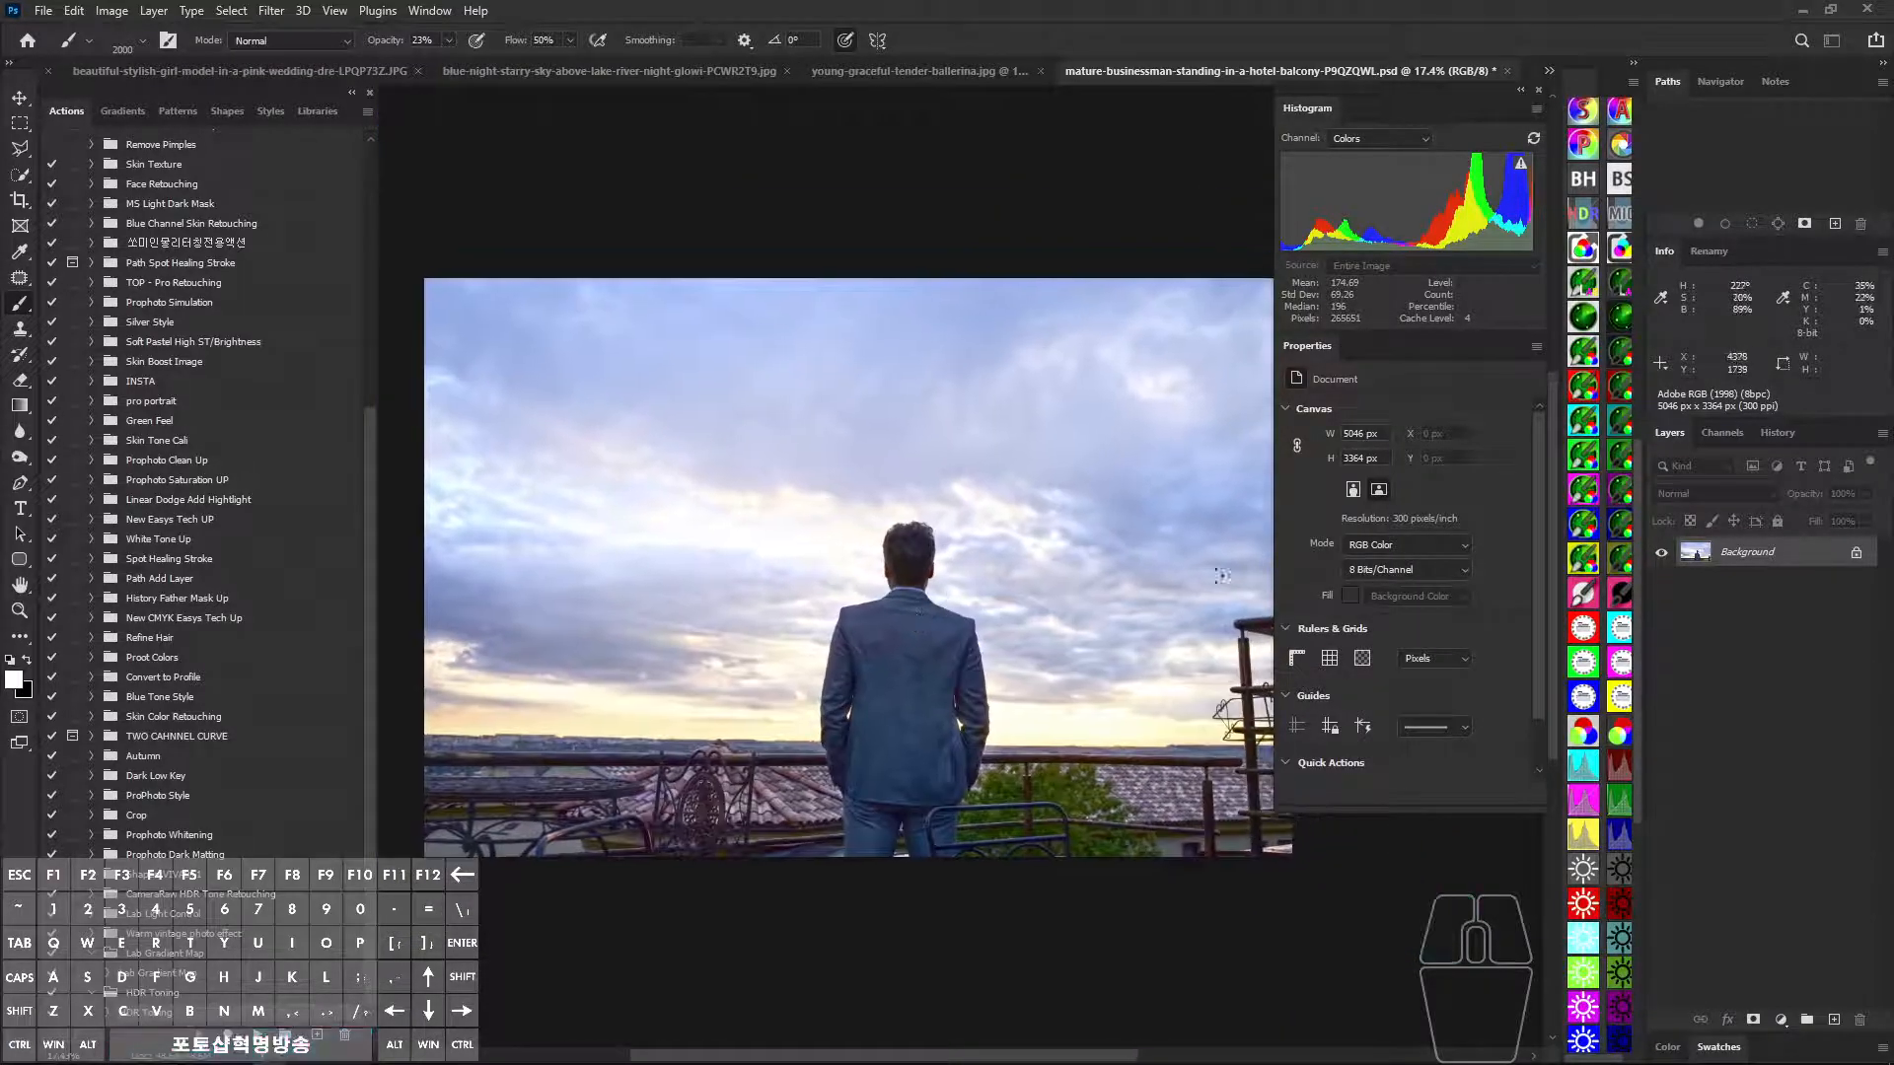
key(space)
drag(986, 493, 977, 495)
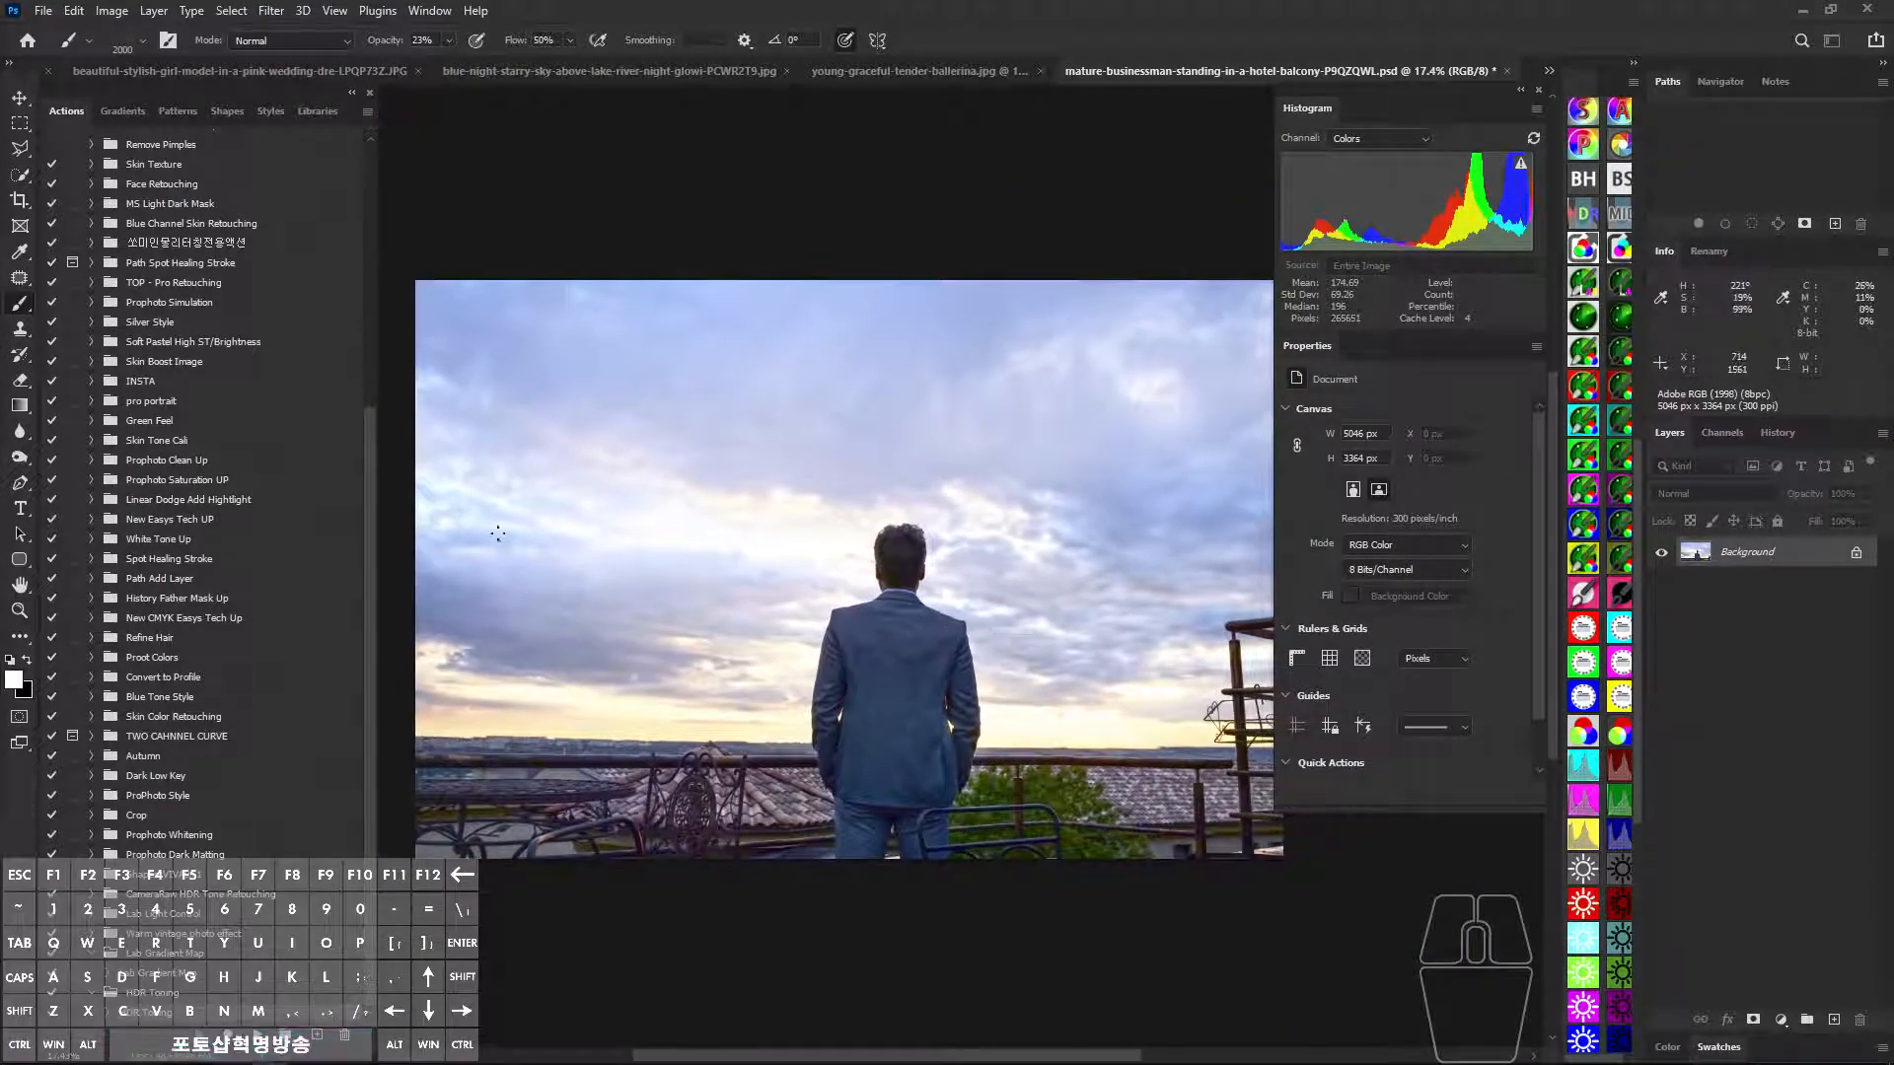
double_click(73, 116)
key(space)
drag(930, 571, 896, 549)
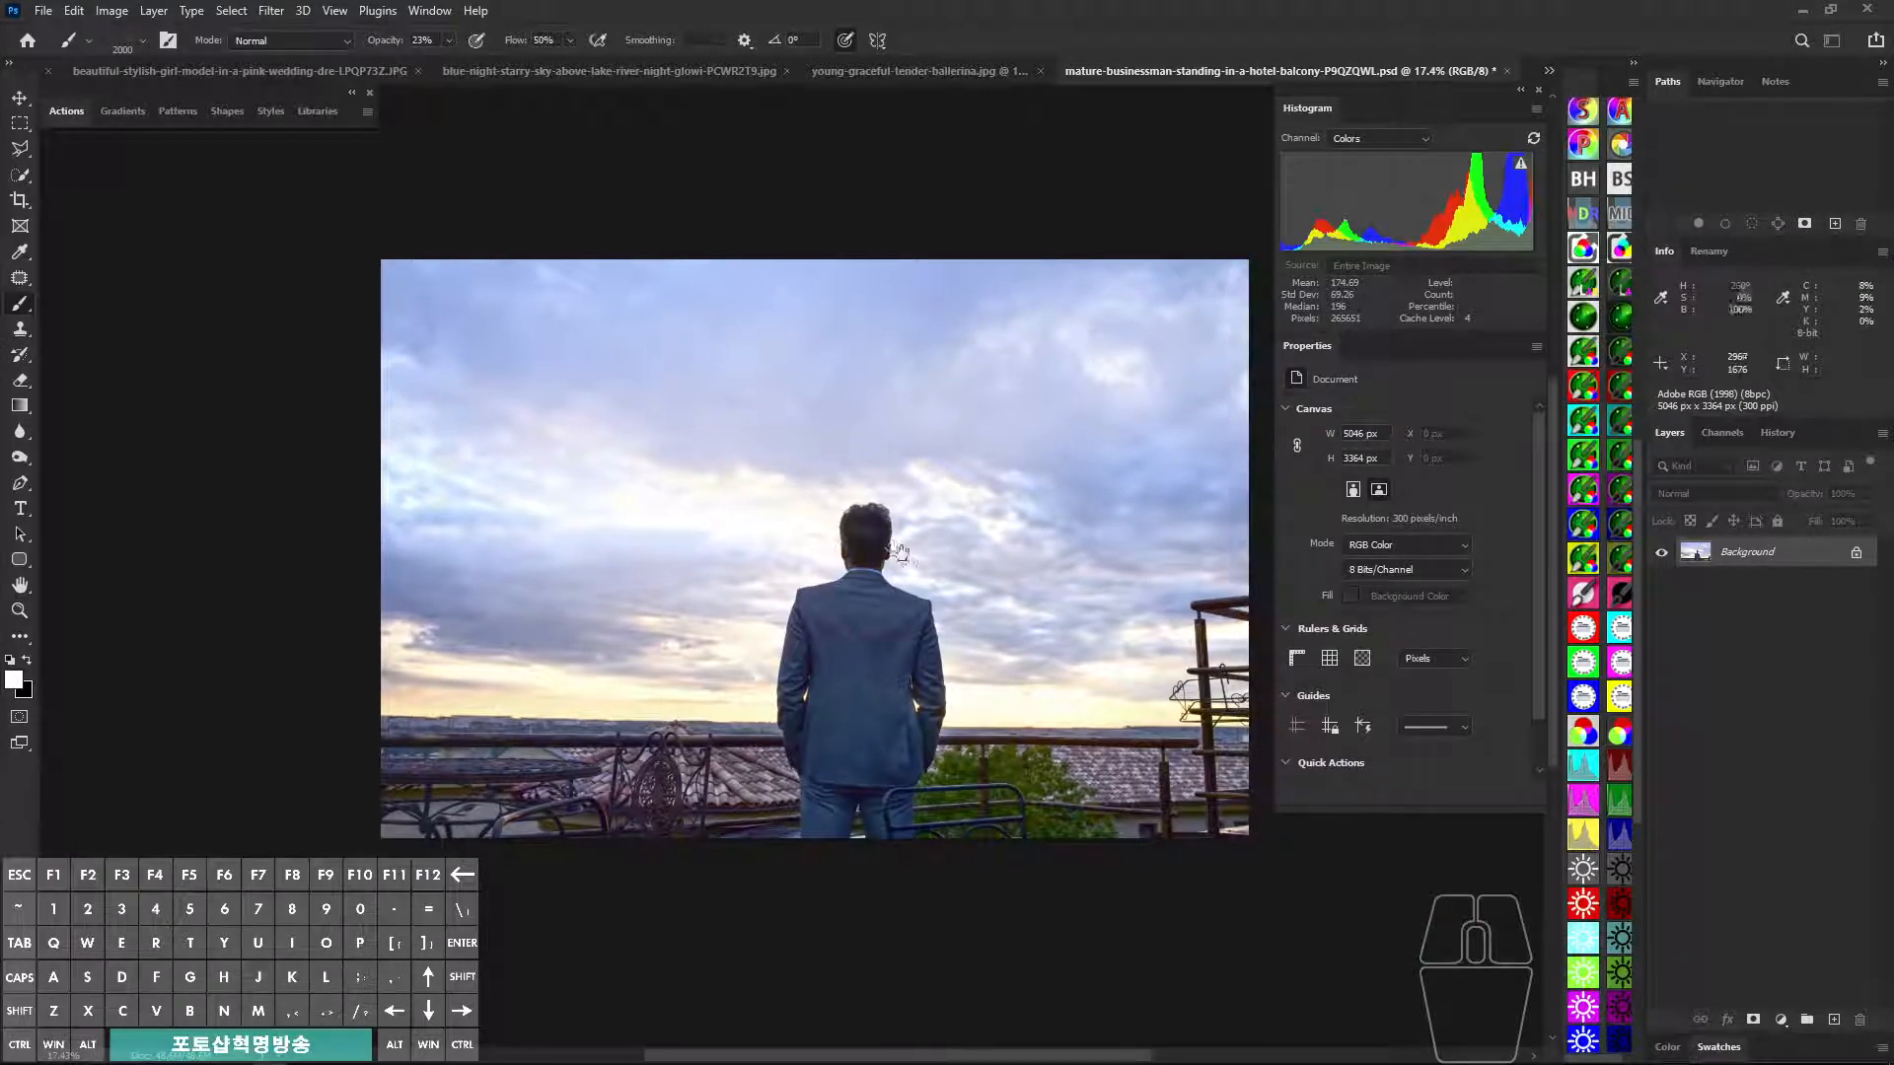
scroll(917, 577, up, 3)
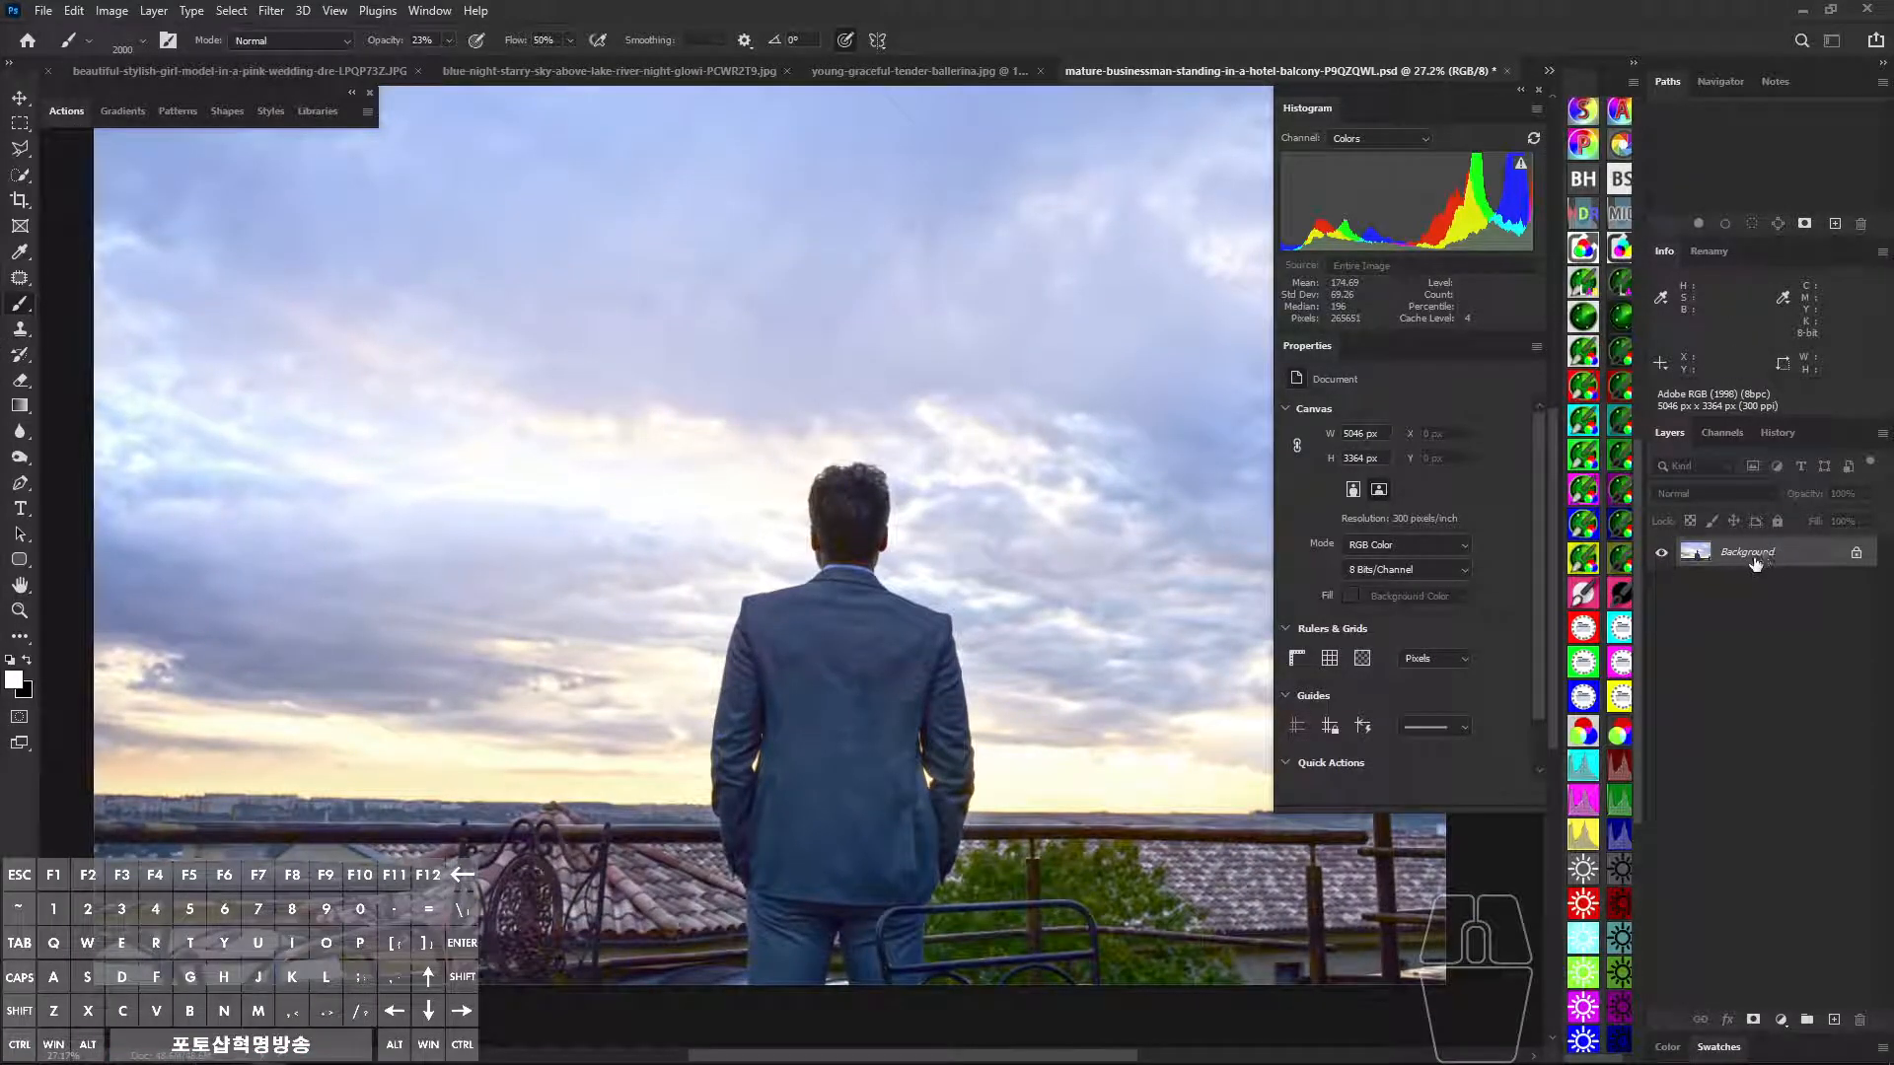
key(space)
scroll(866, 623, down, 2)
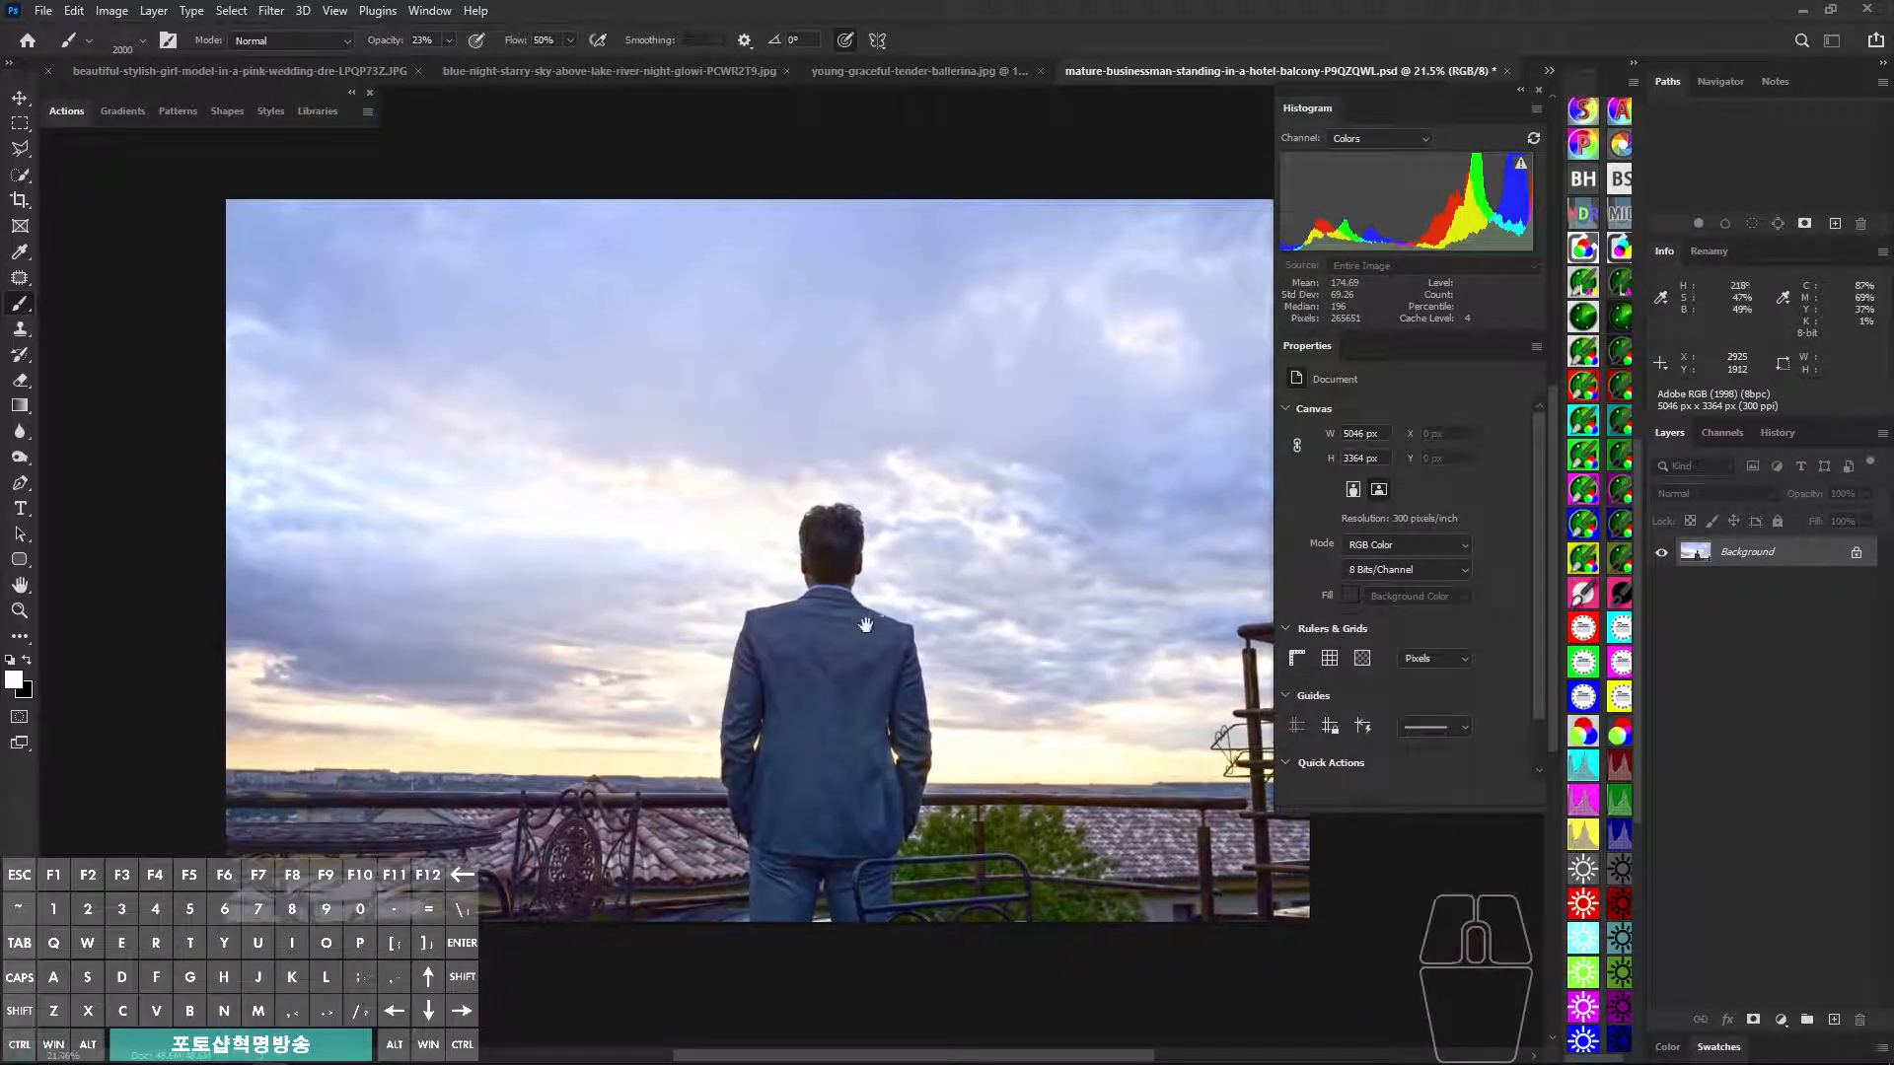
Restore the businessman photo to its opening history snapshot and merge all its layers into the background.
click(1778, 434)
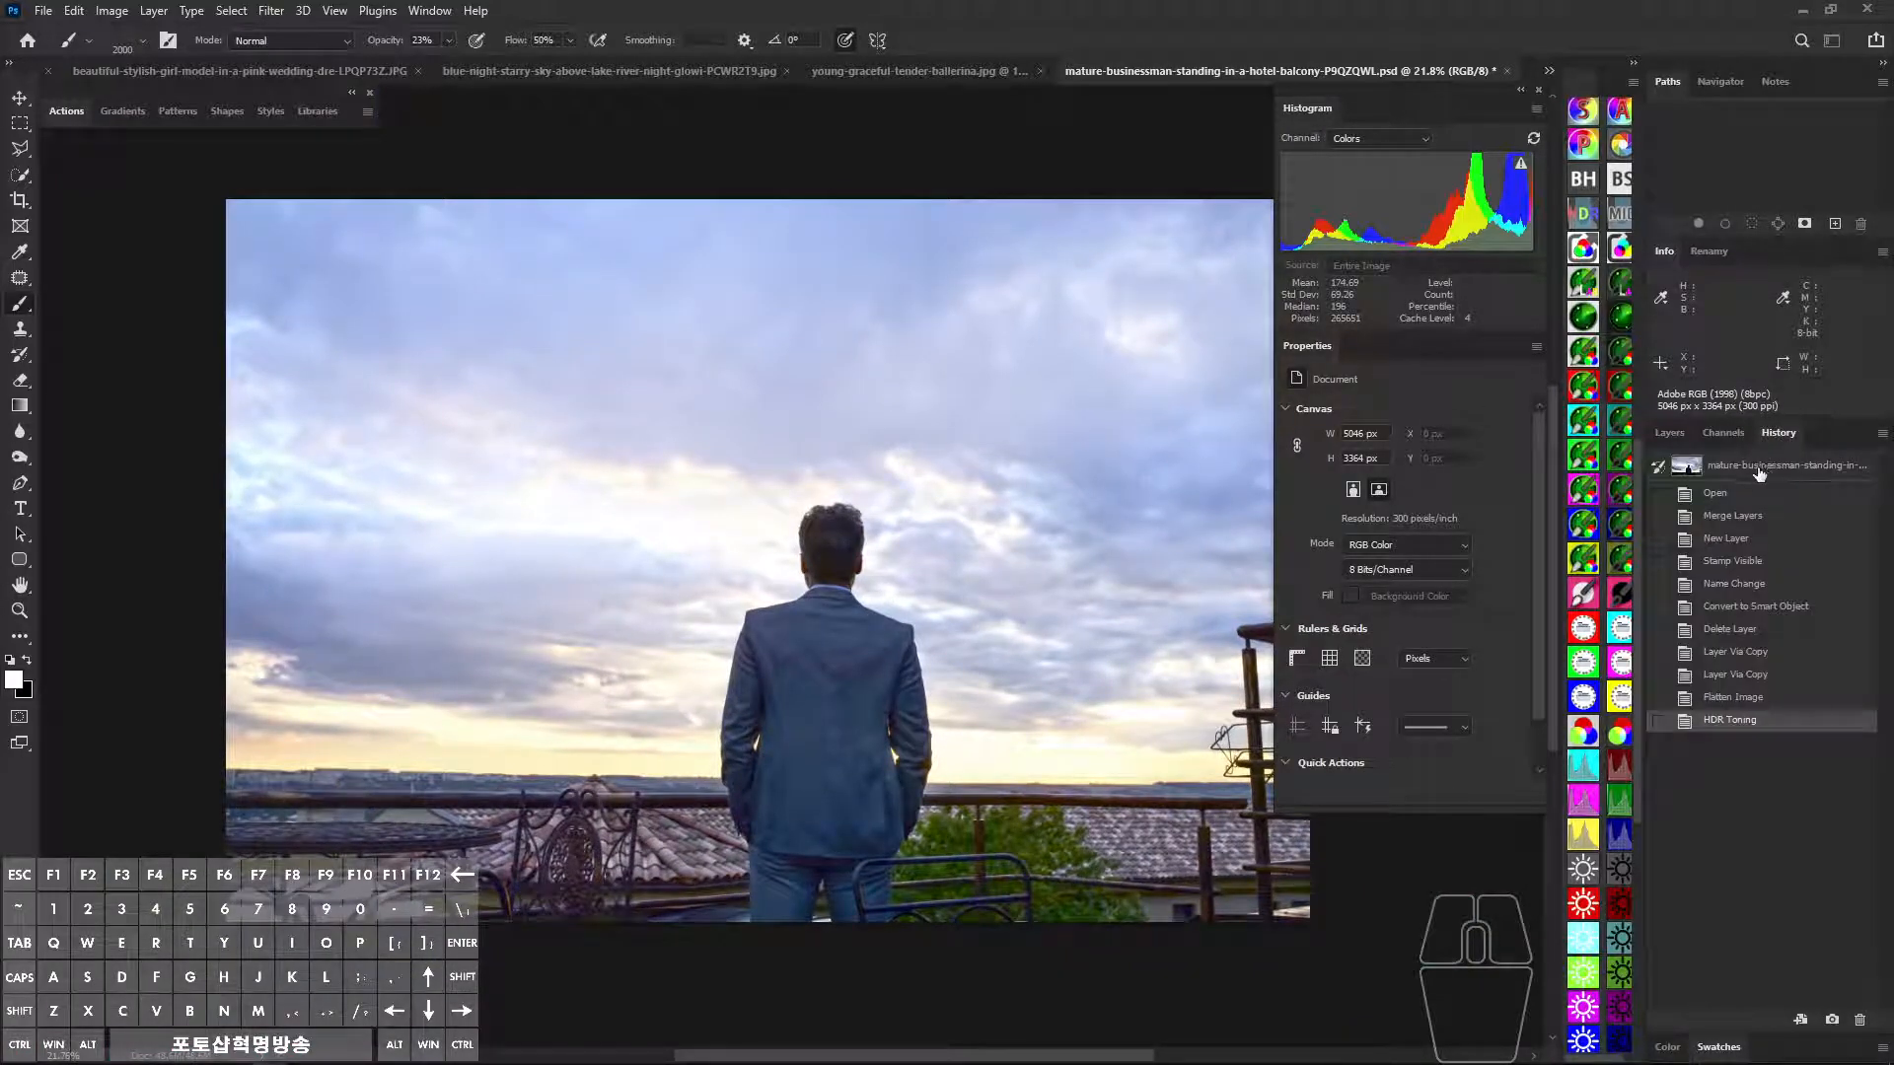
click(1749, 474)
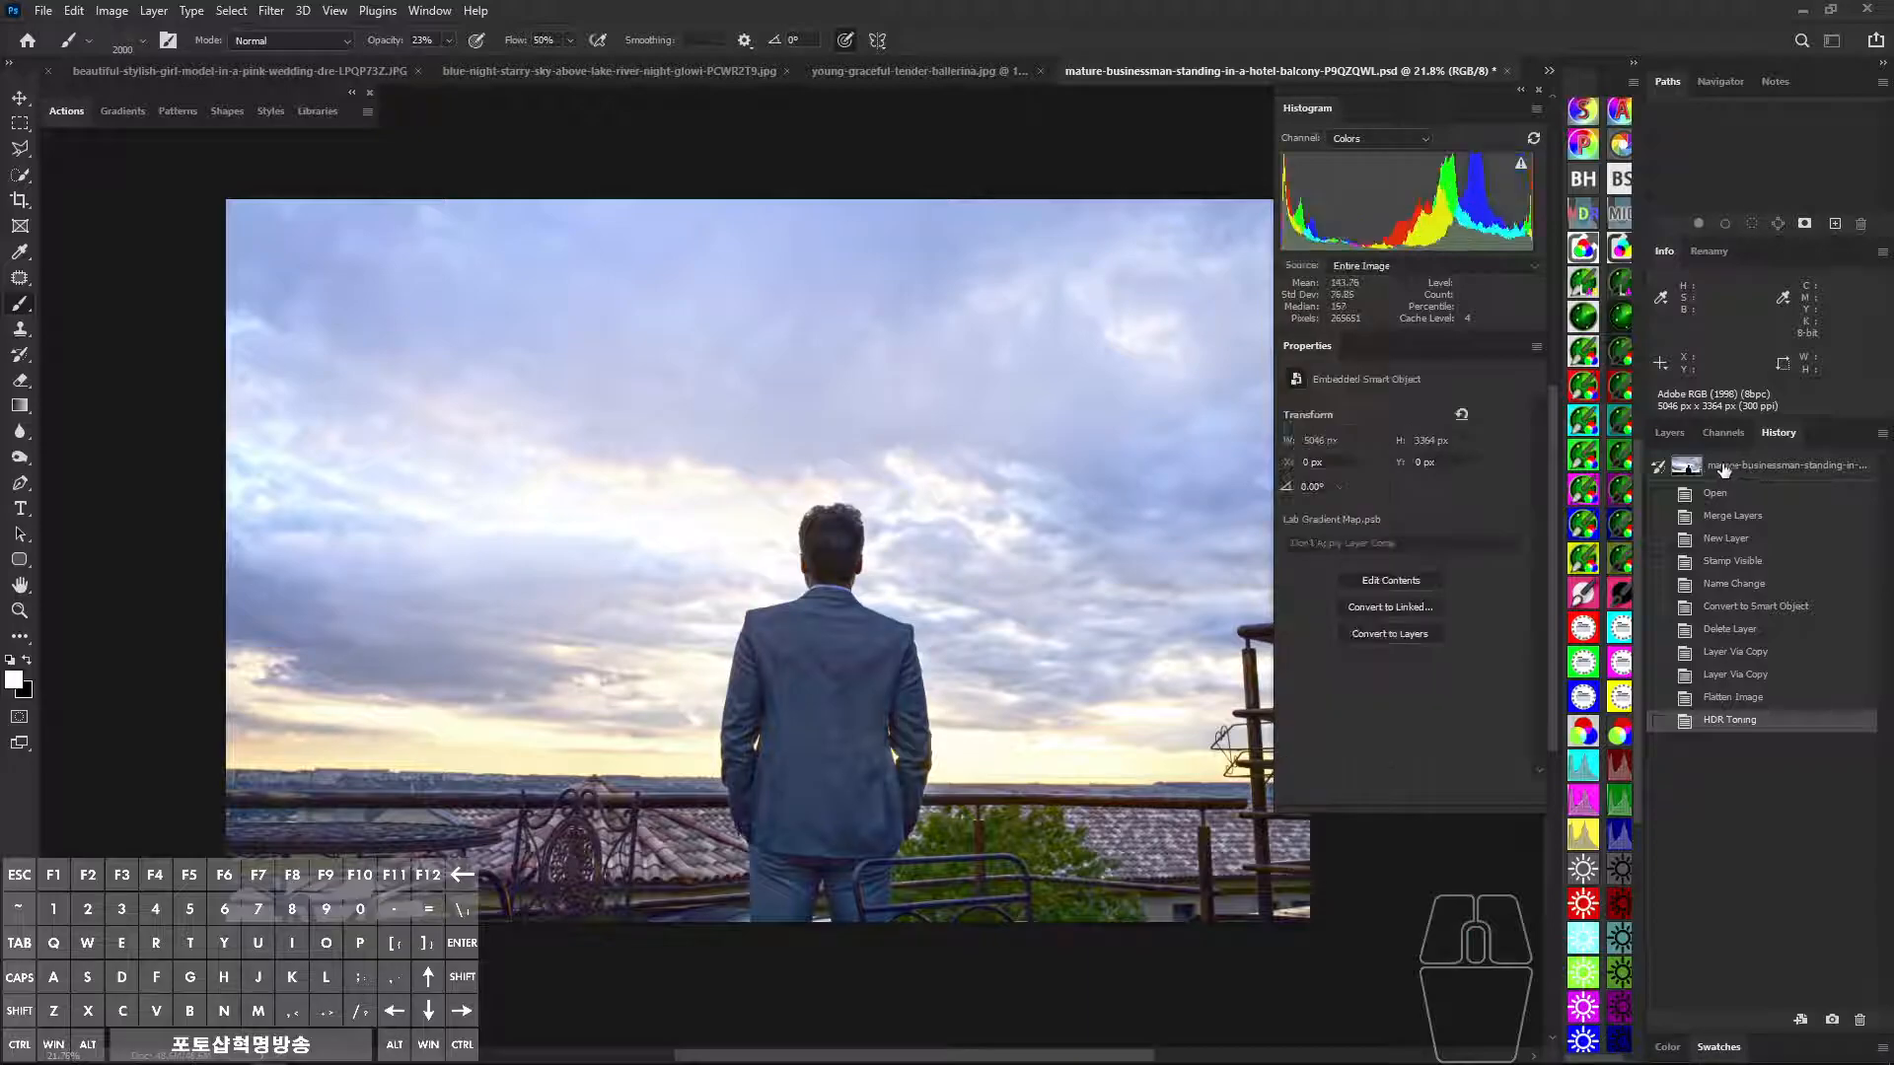
click(1666, 435)
key(ctrl+shift+e)
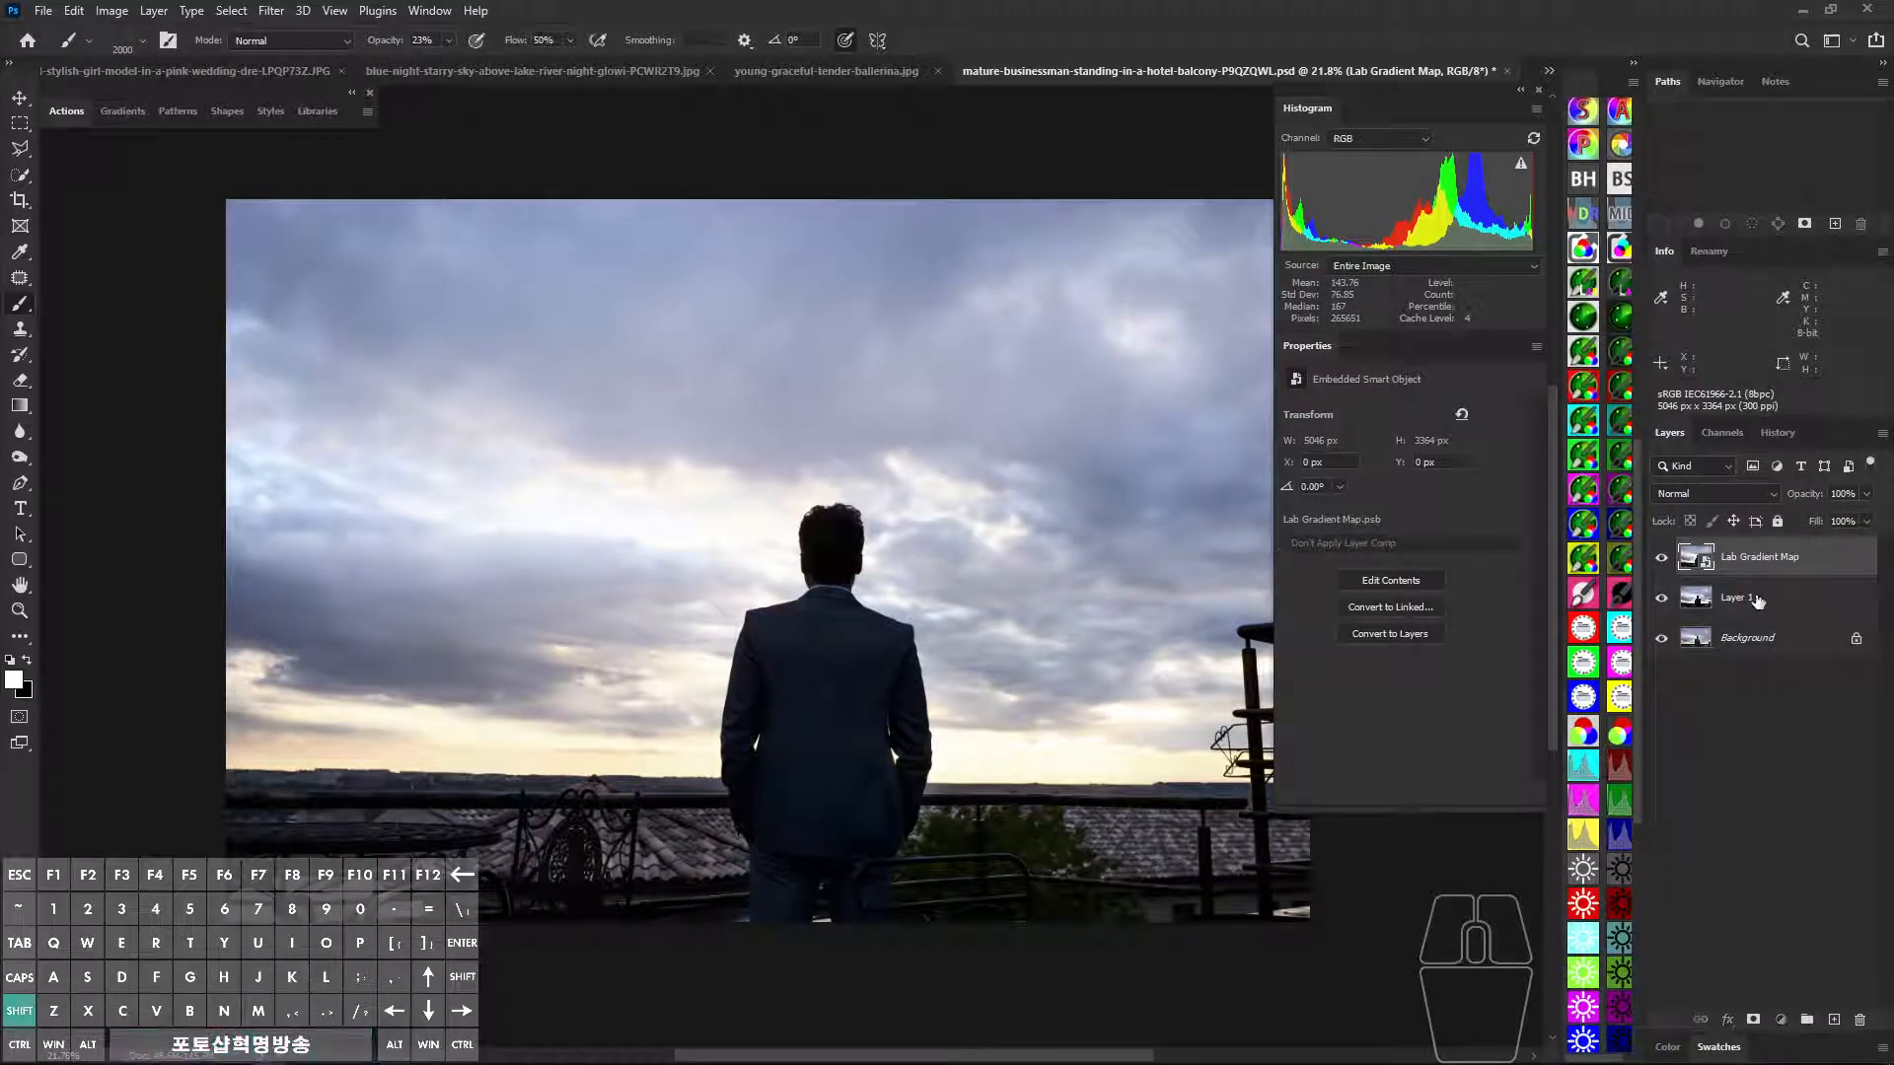
drag(917, 587, 903, 590)
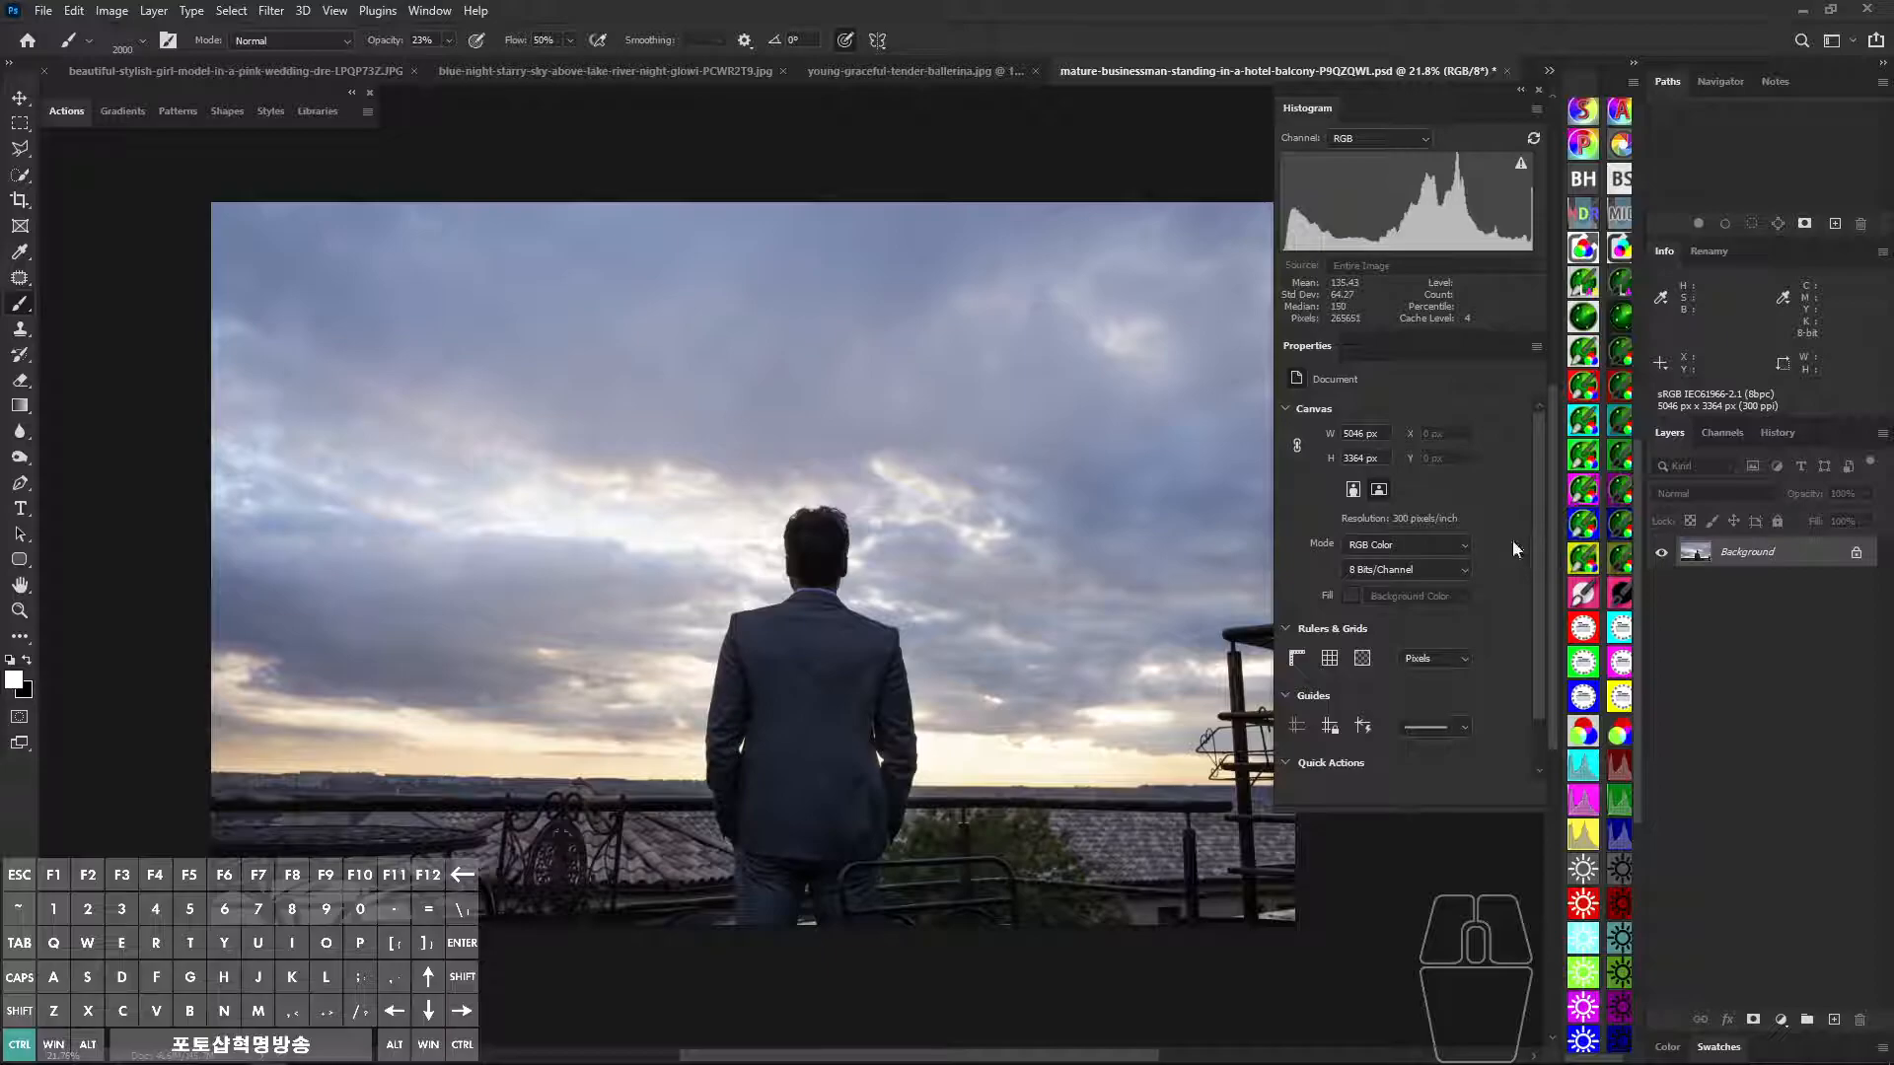
Duplicate the background layer twice and run the HDR Toning action, accepting the Default preset.
key(ctrl+j)
key(ctrl+j)
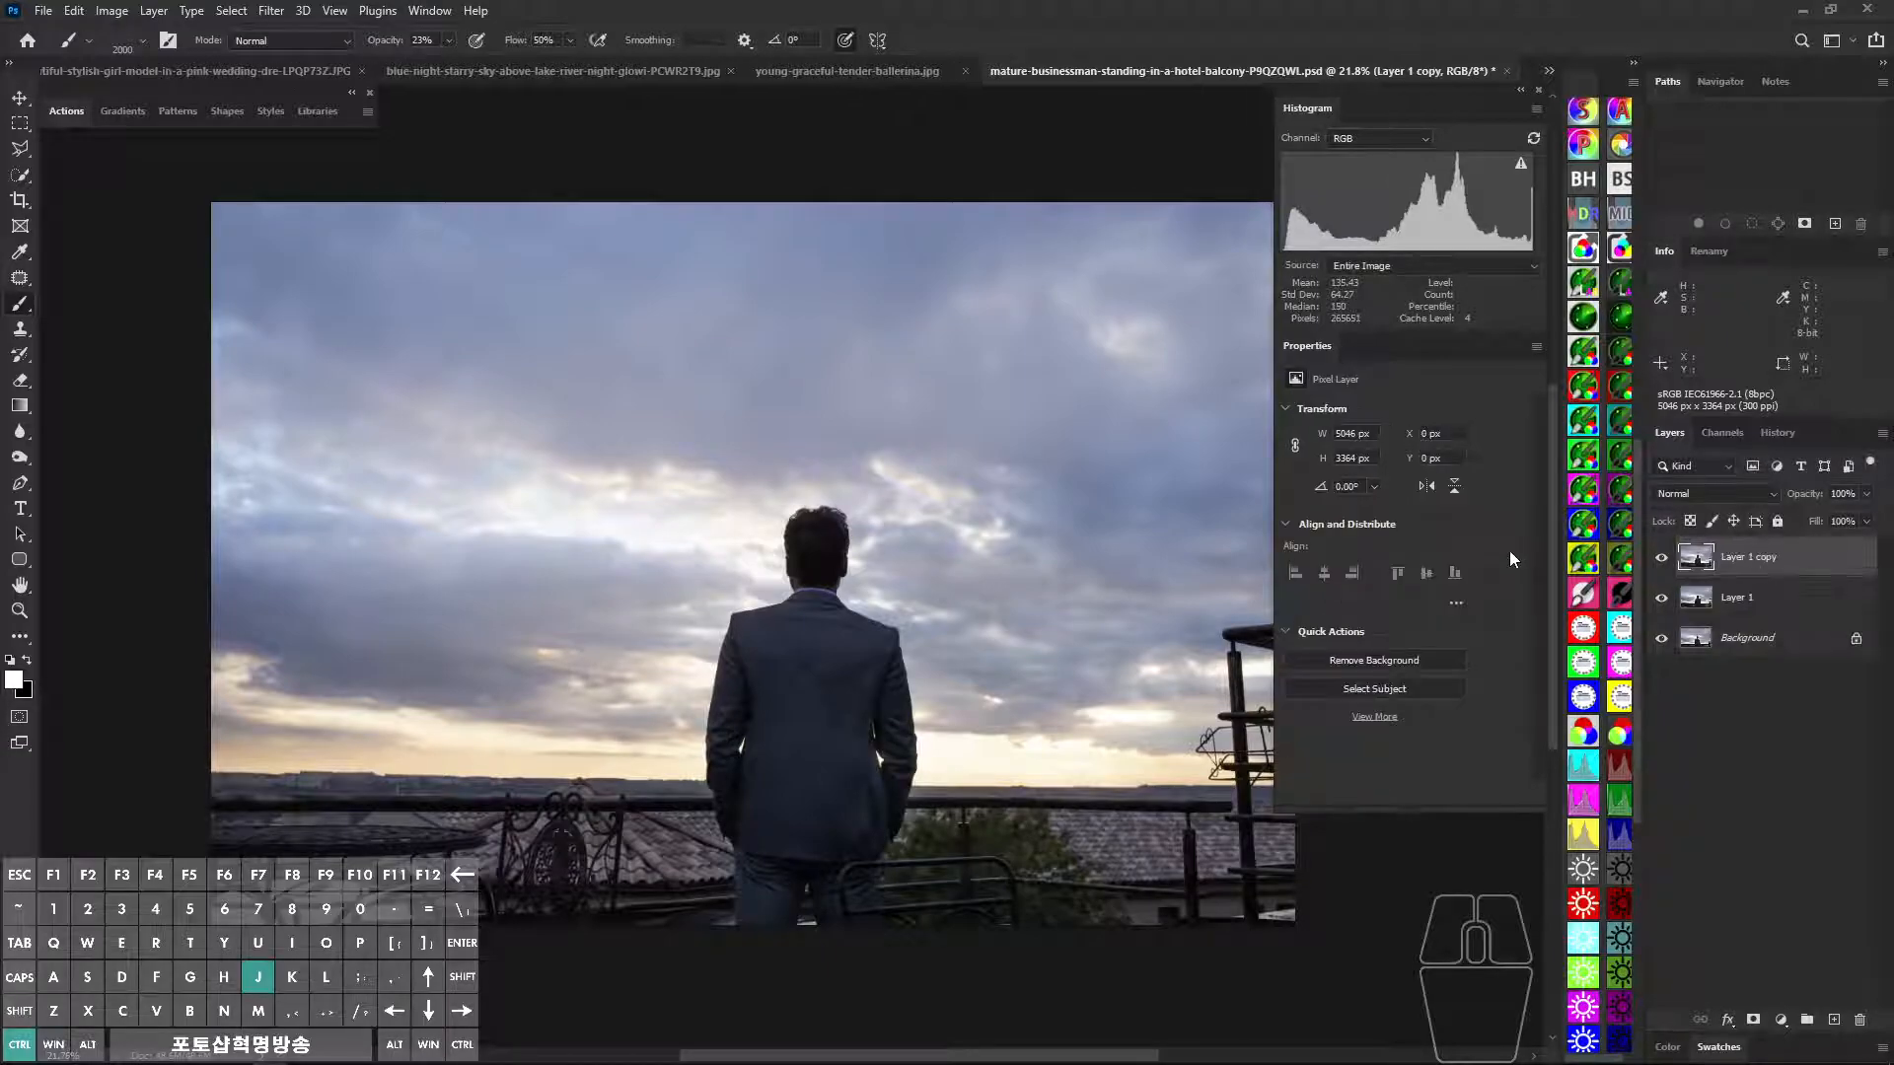
click(71, 116)
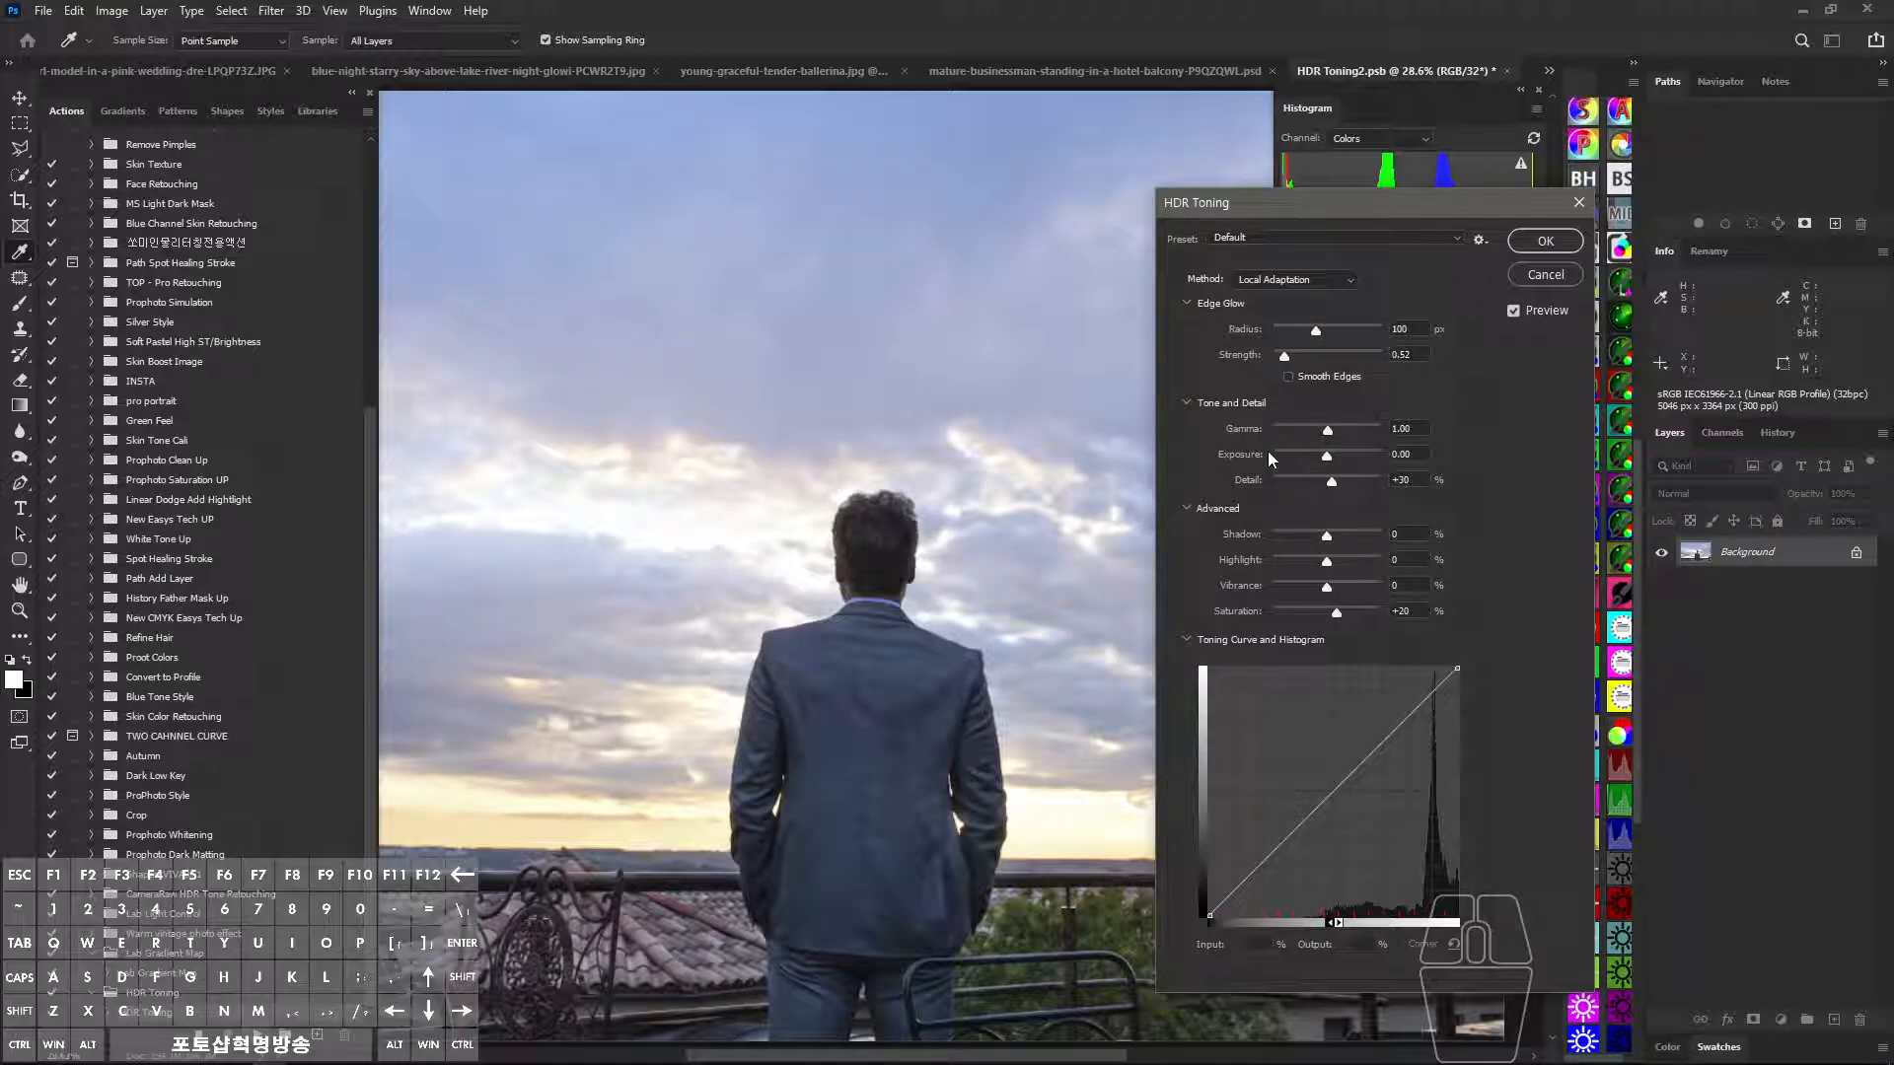
click(1545, 242)
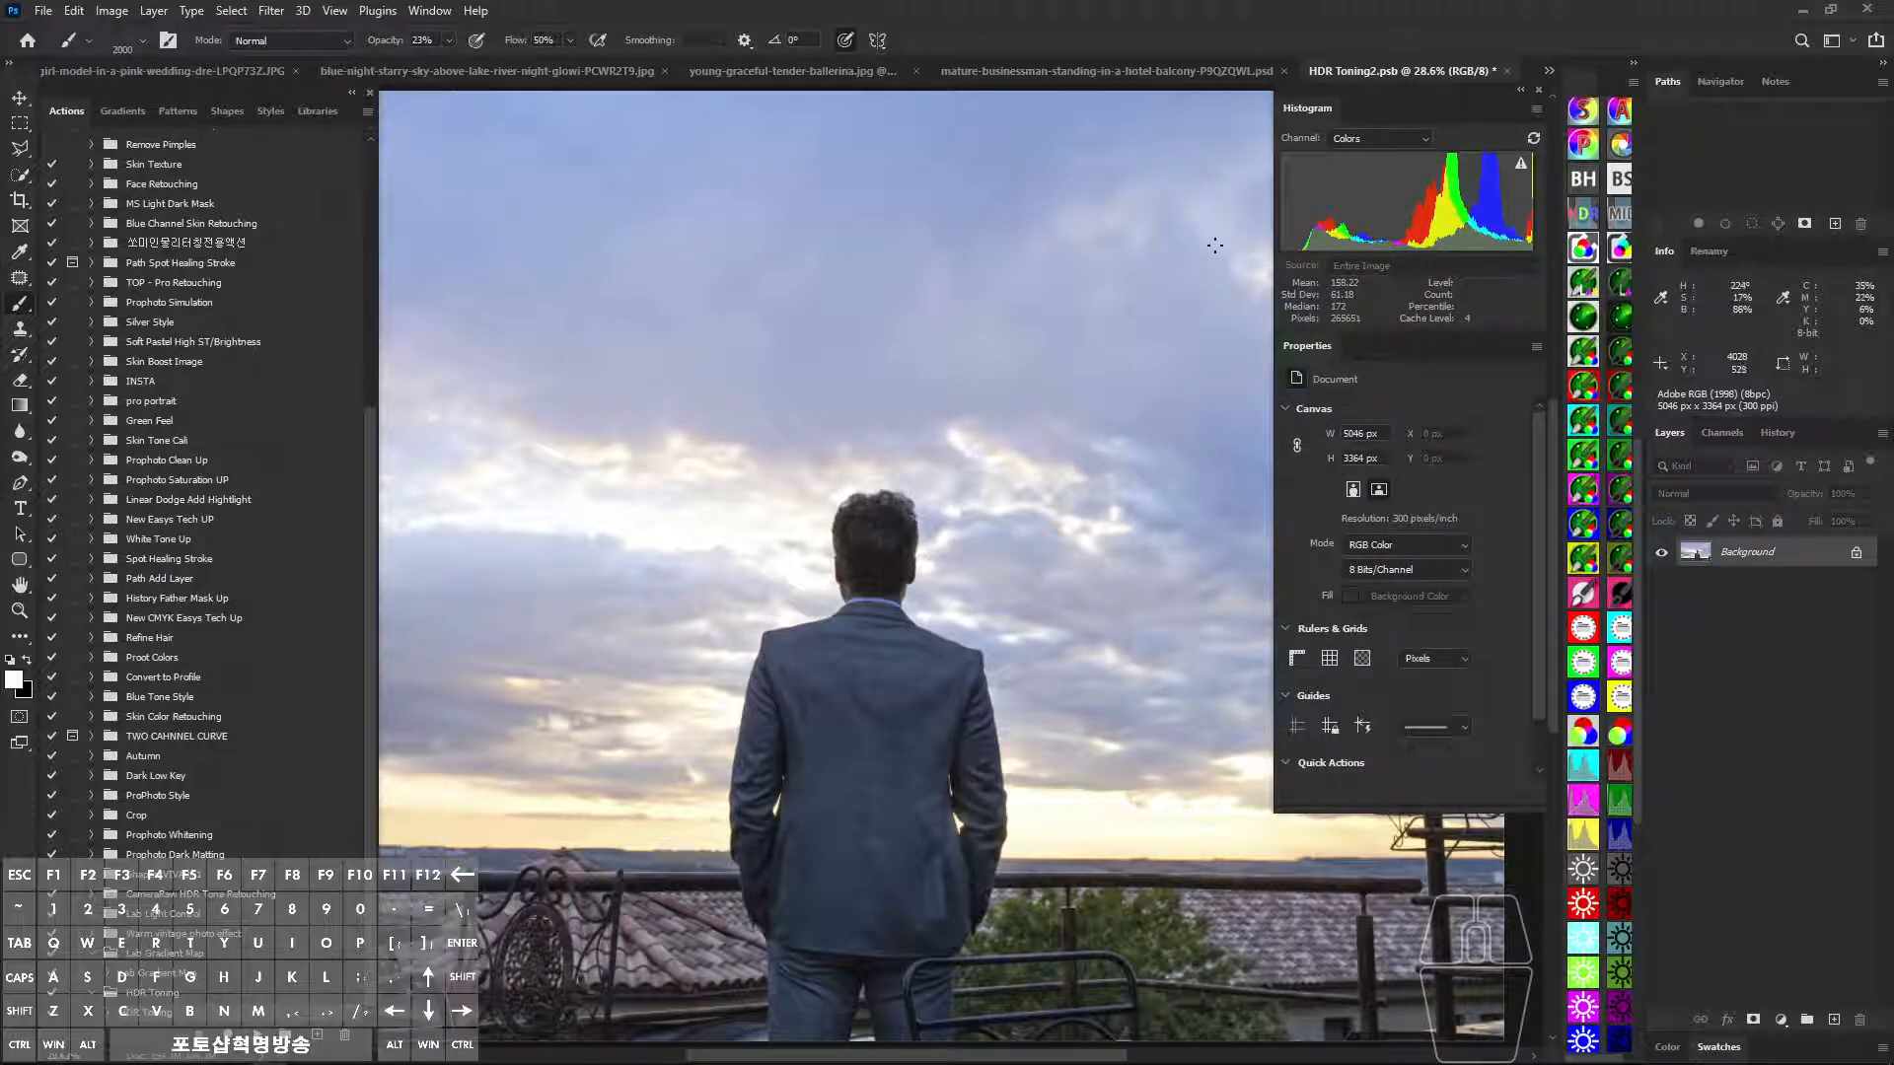
Save and close the smart object contents HDR Toning2.psb to update the HDR Toning layer.
key(ctrl)
key(ctrl+s)
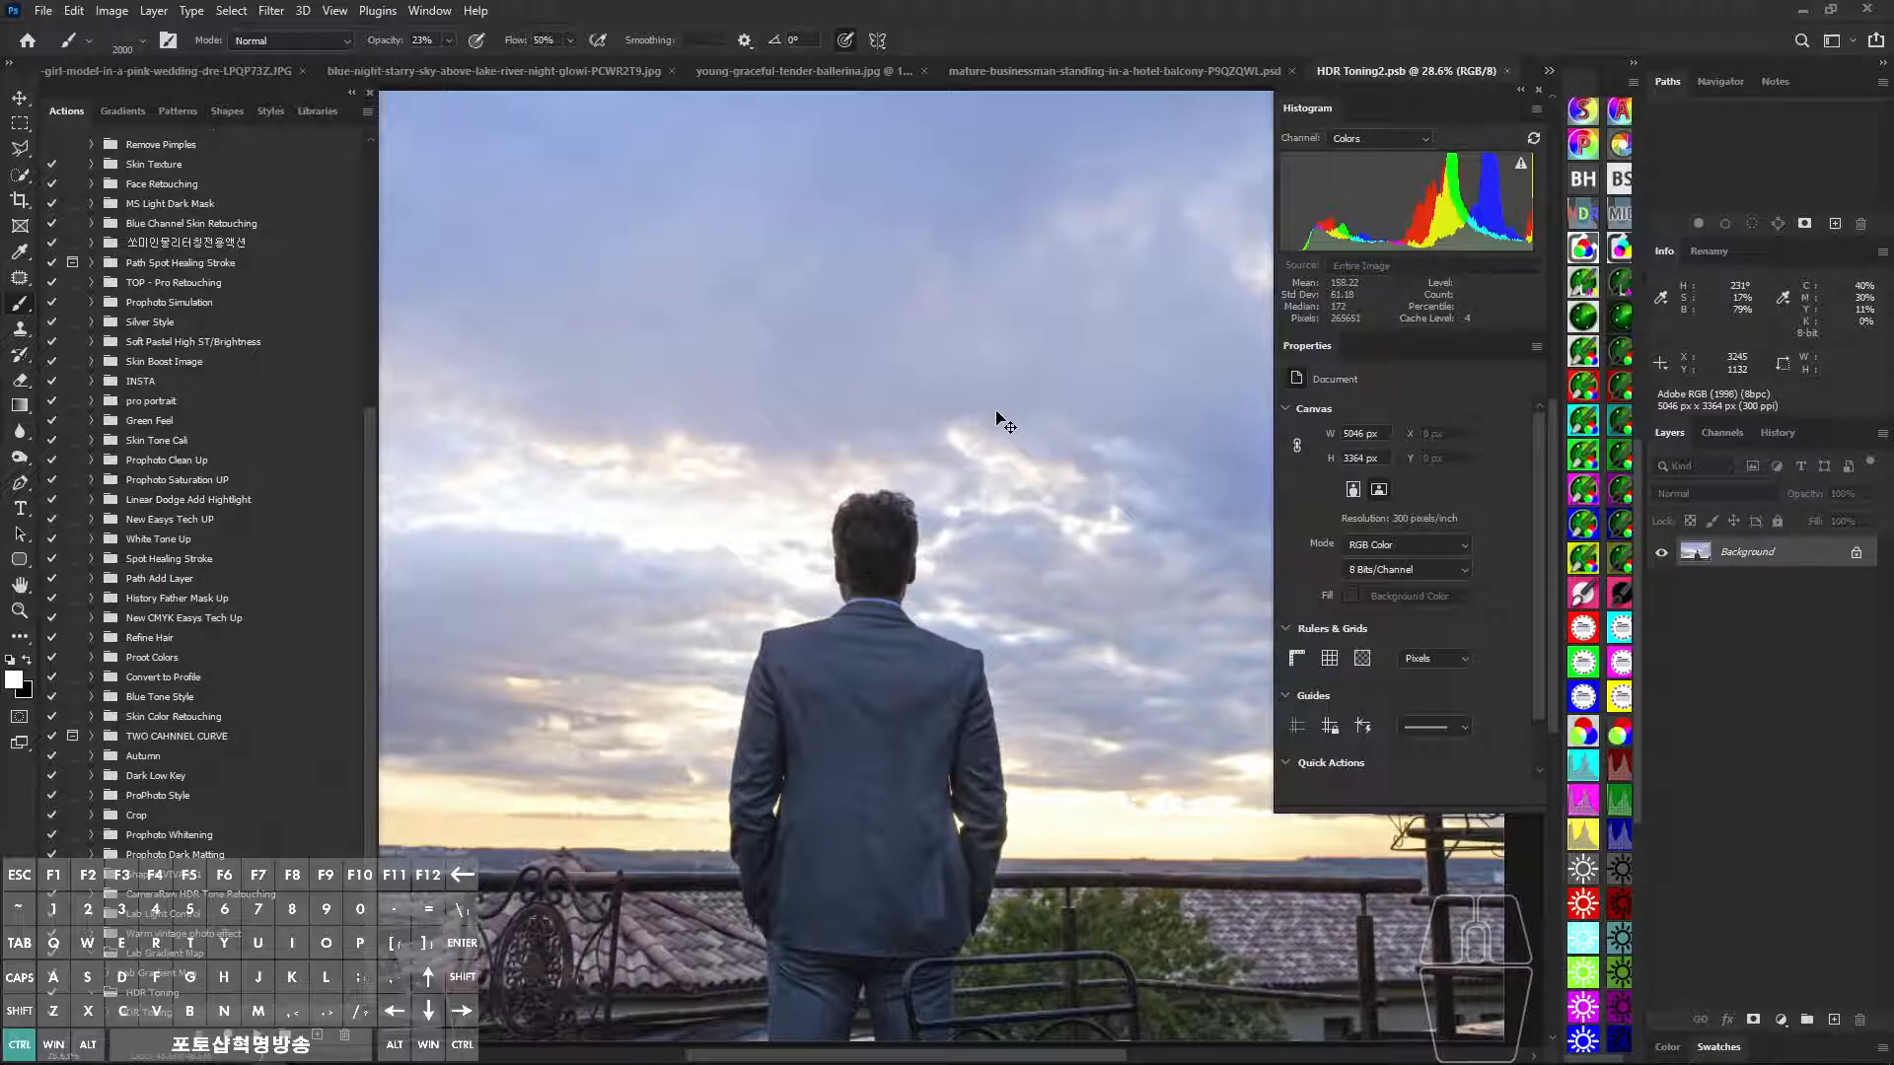
key(ctrl+w)
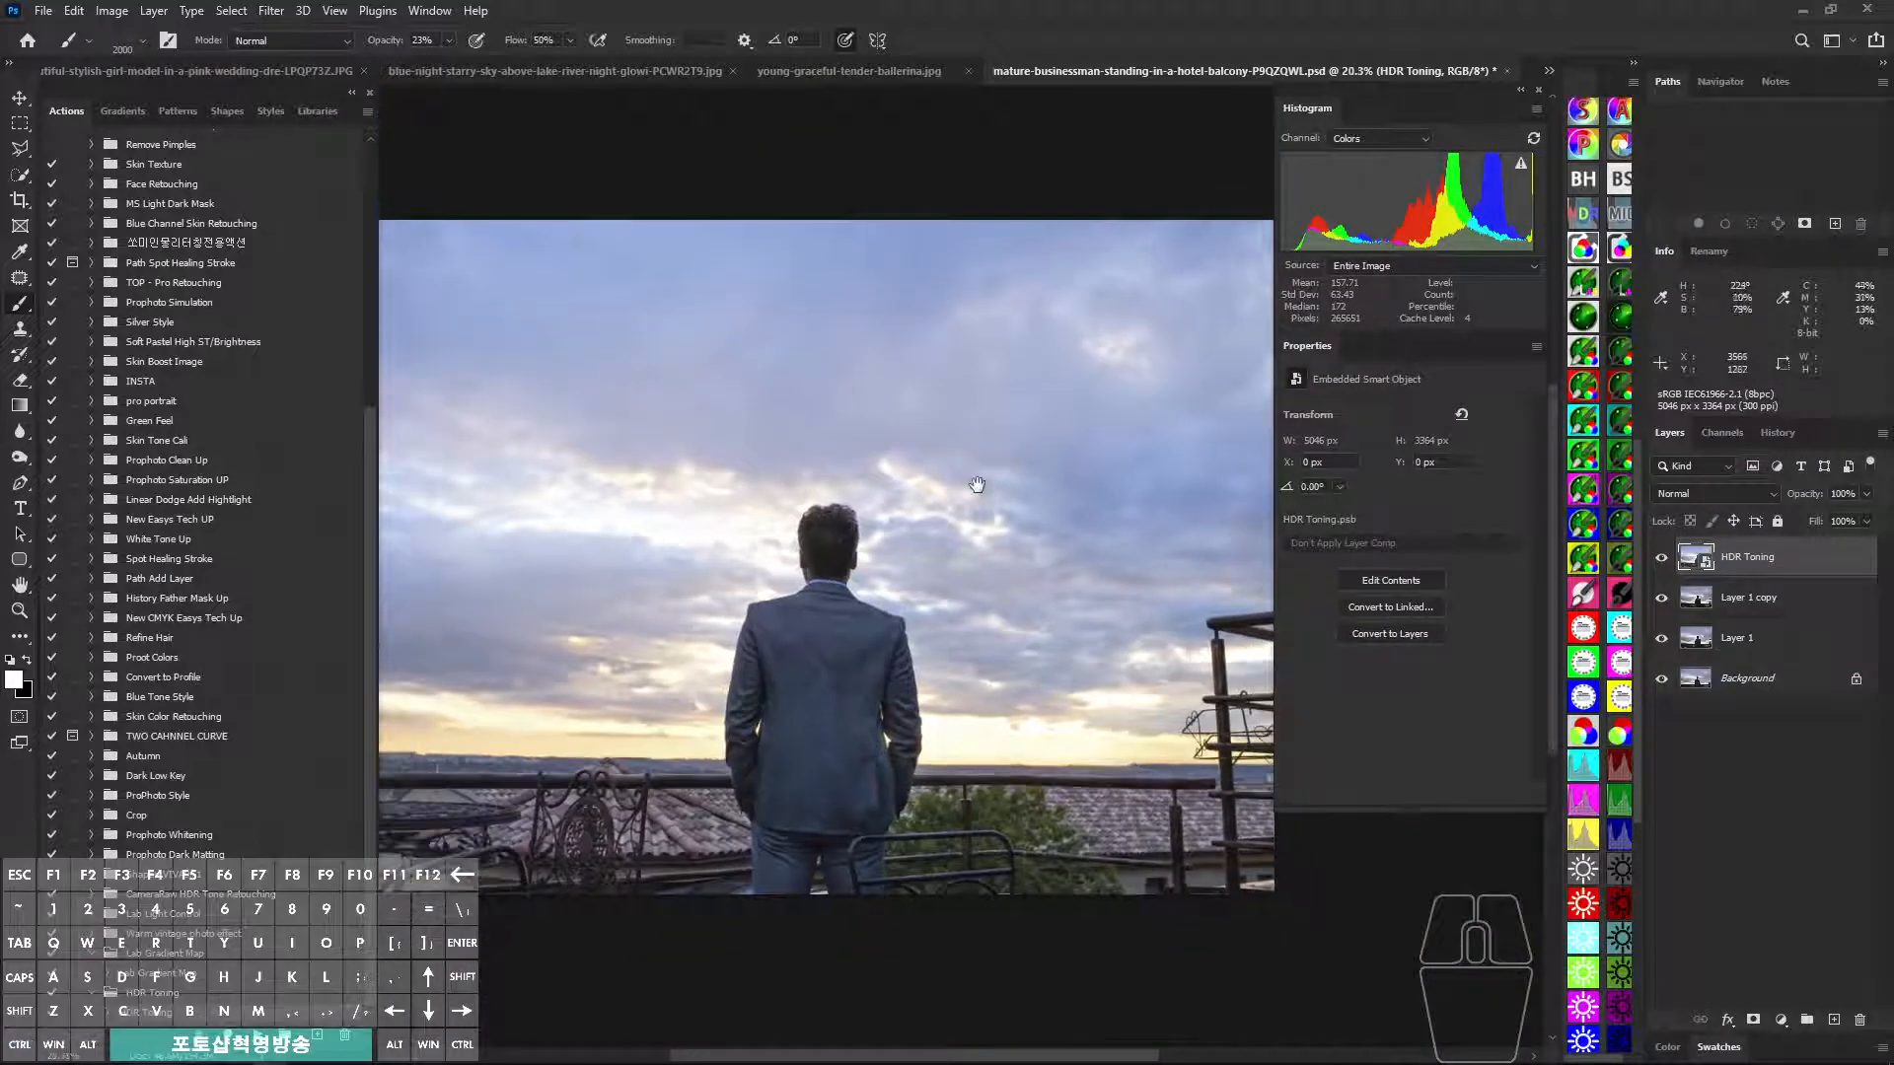
Try reduced opacities on the HDR Toning layer and restore its opacity to 100%.
click(1795, 500)
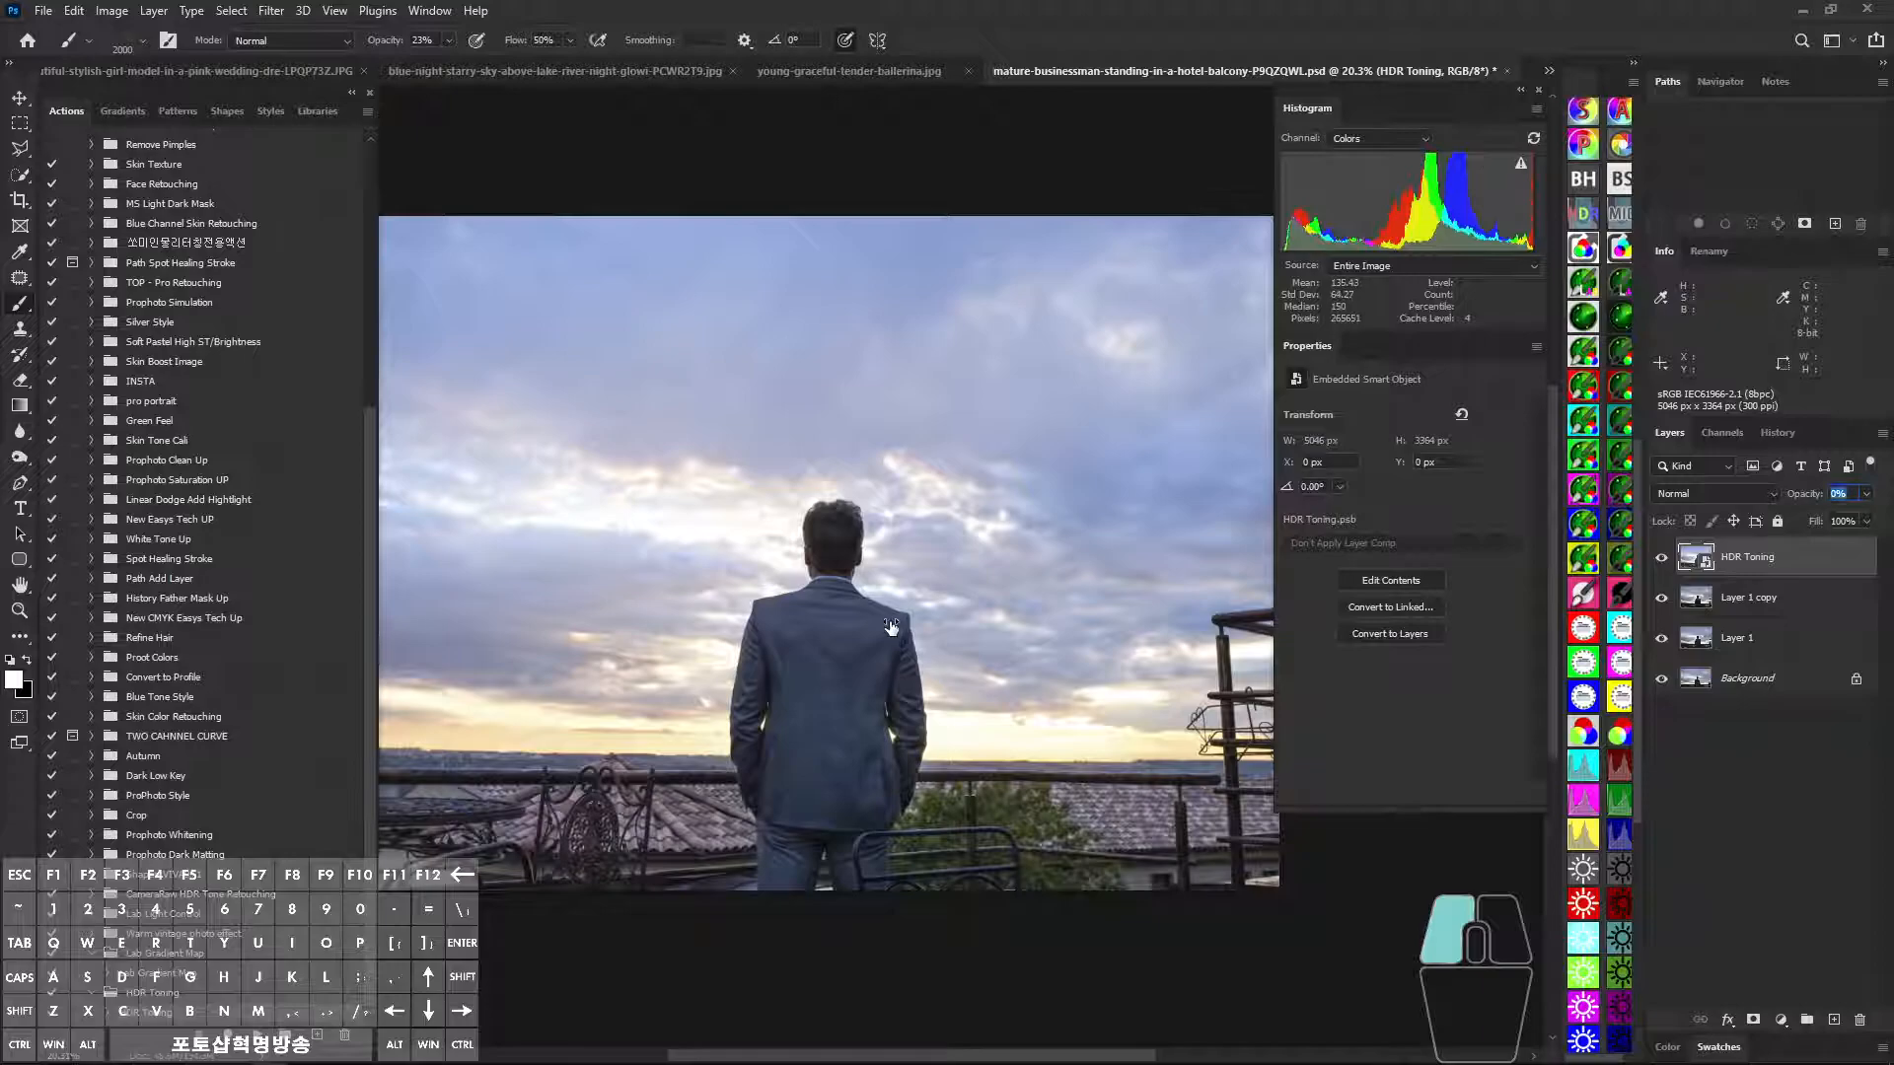
text(45)
key(Return)
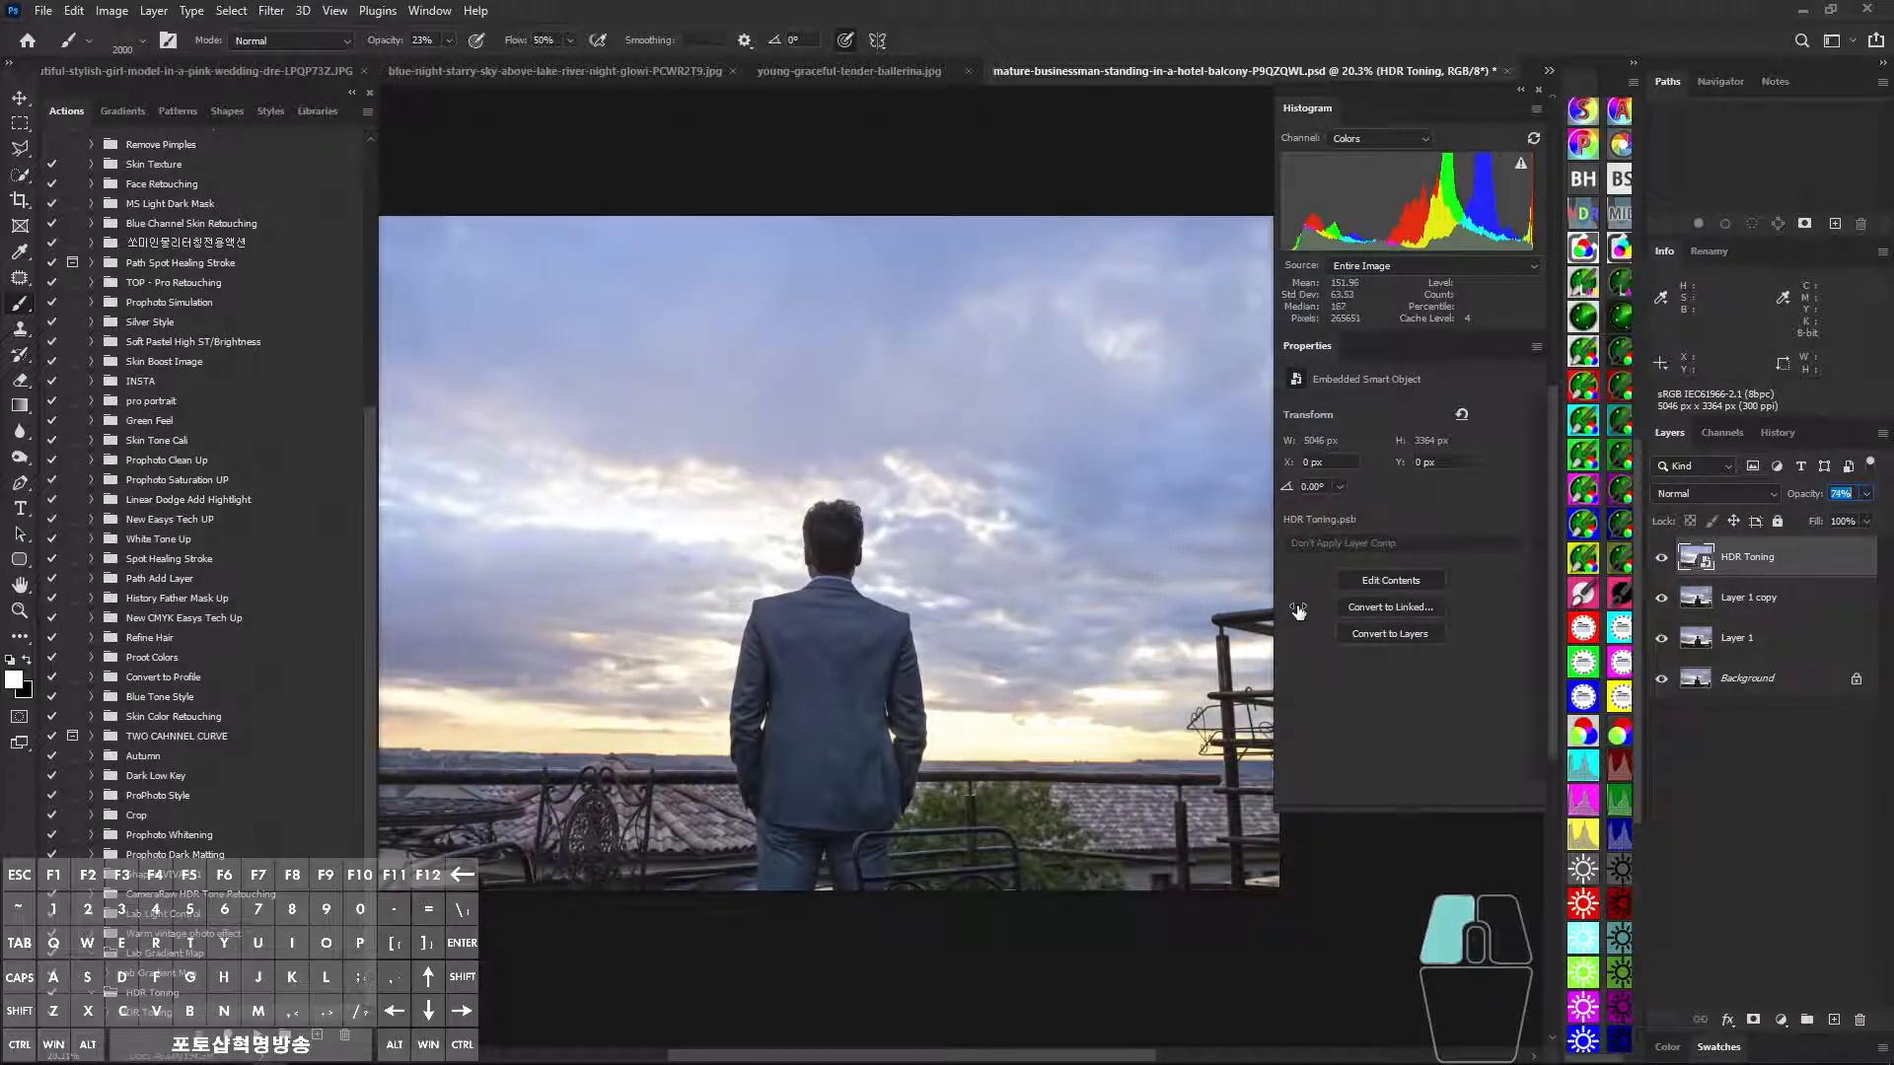
drag(1269, 620, 1369, 605)
Split the Blend If black slider of the HDR Toning layer's Underlying Layer range to 0 / 175.
click(1827, 567)
double_click(1825, 569)
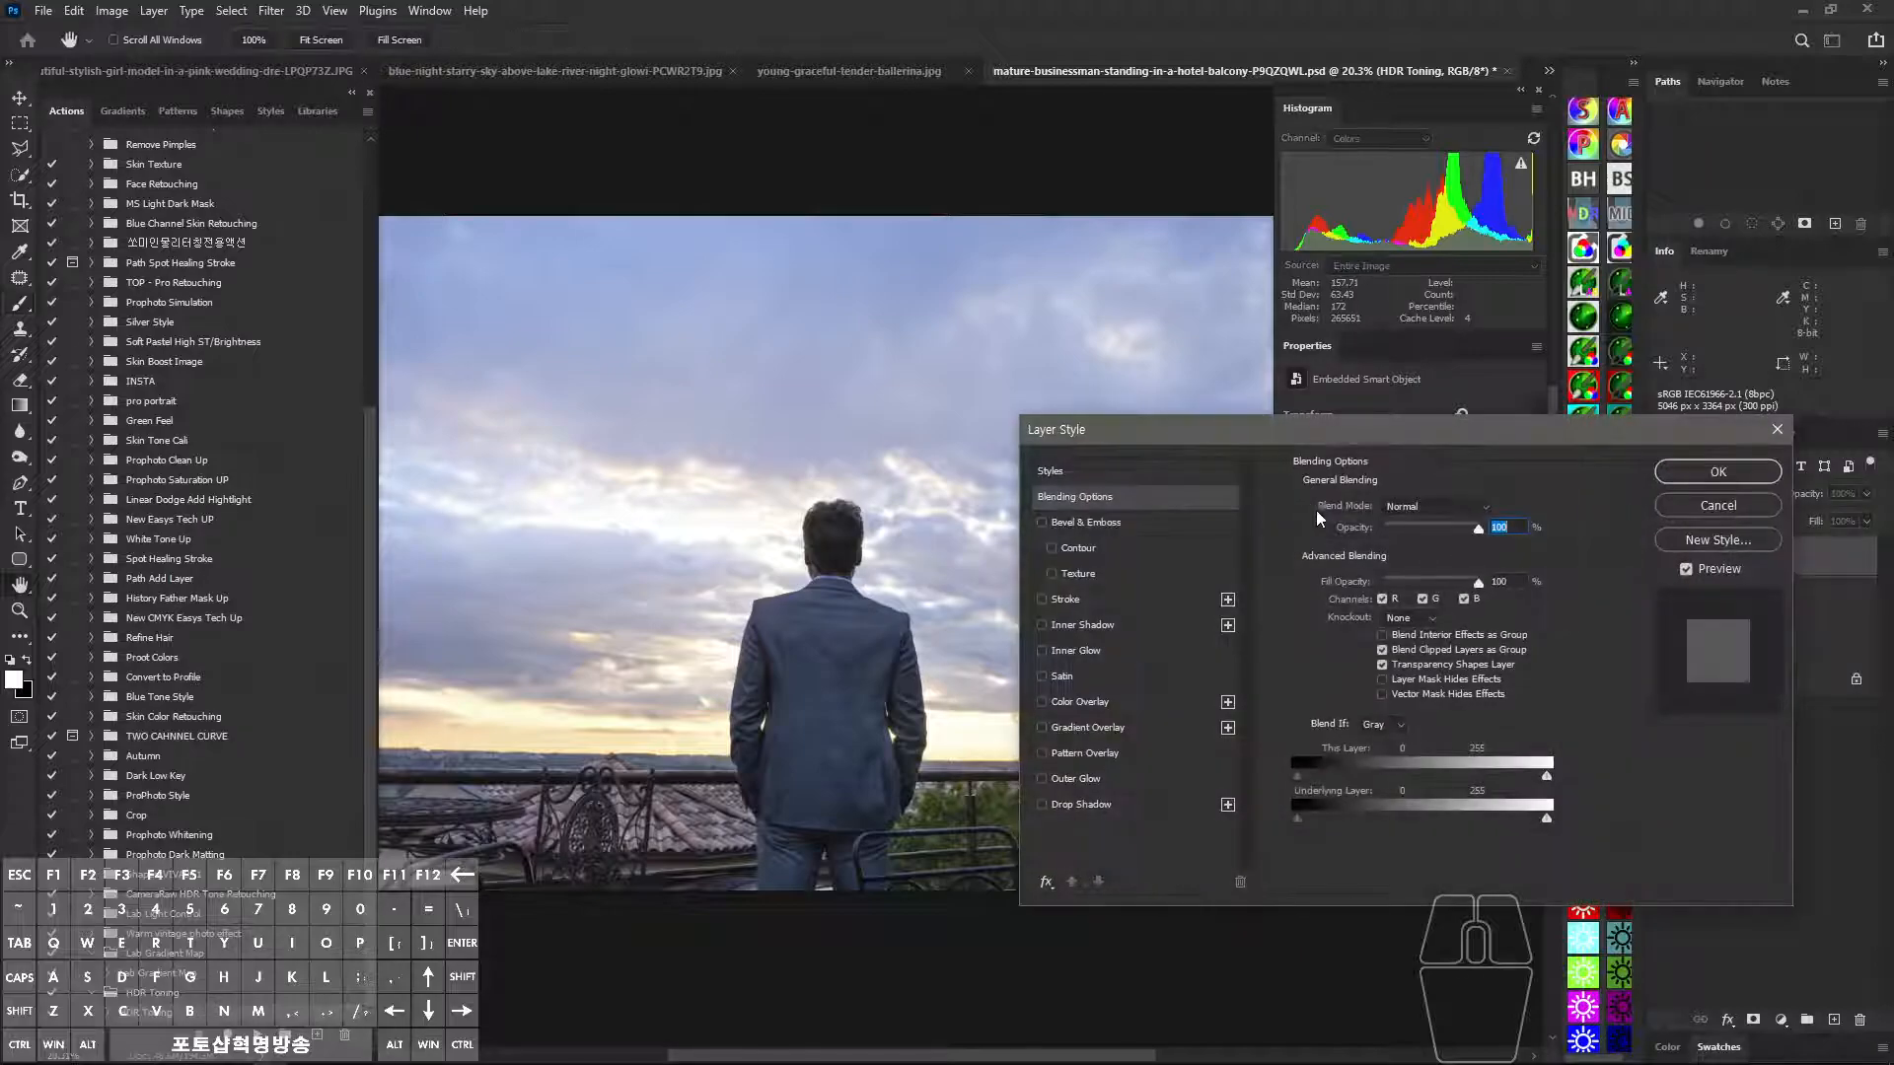
drag(1373, 434, 1258, 213)
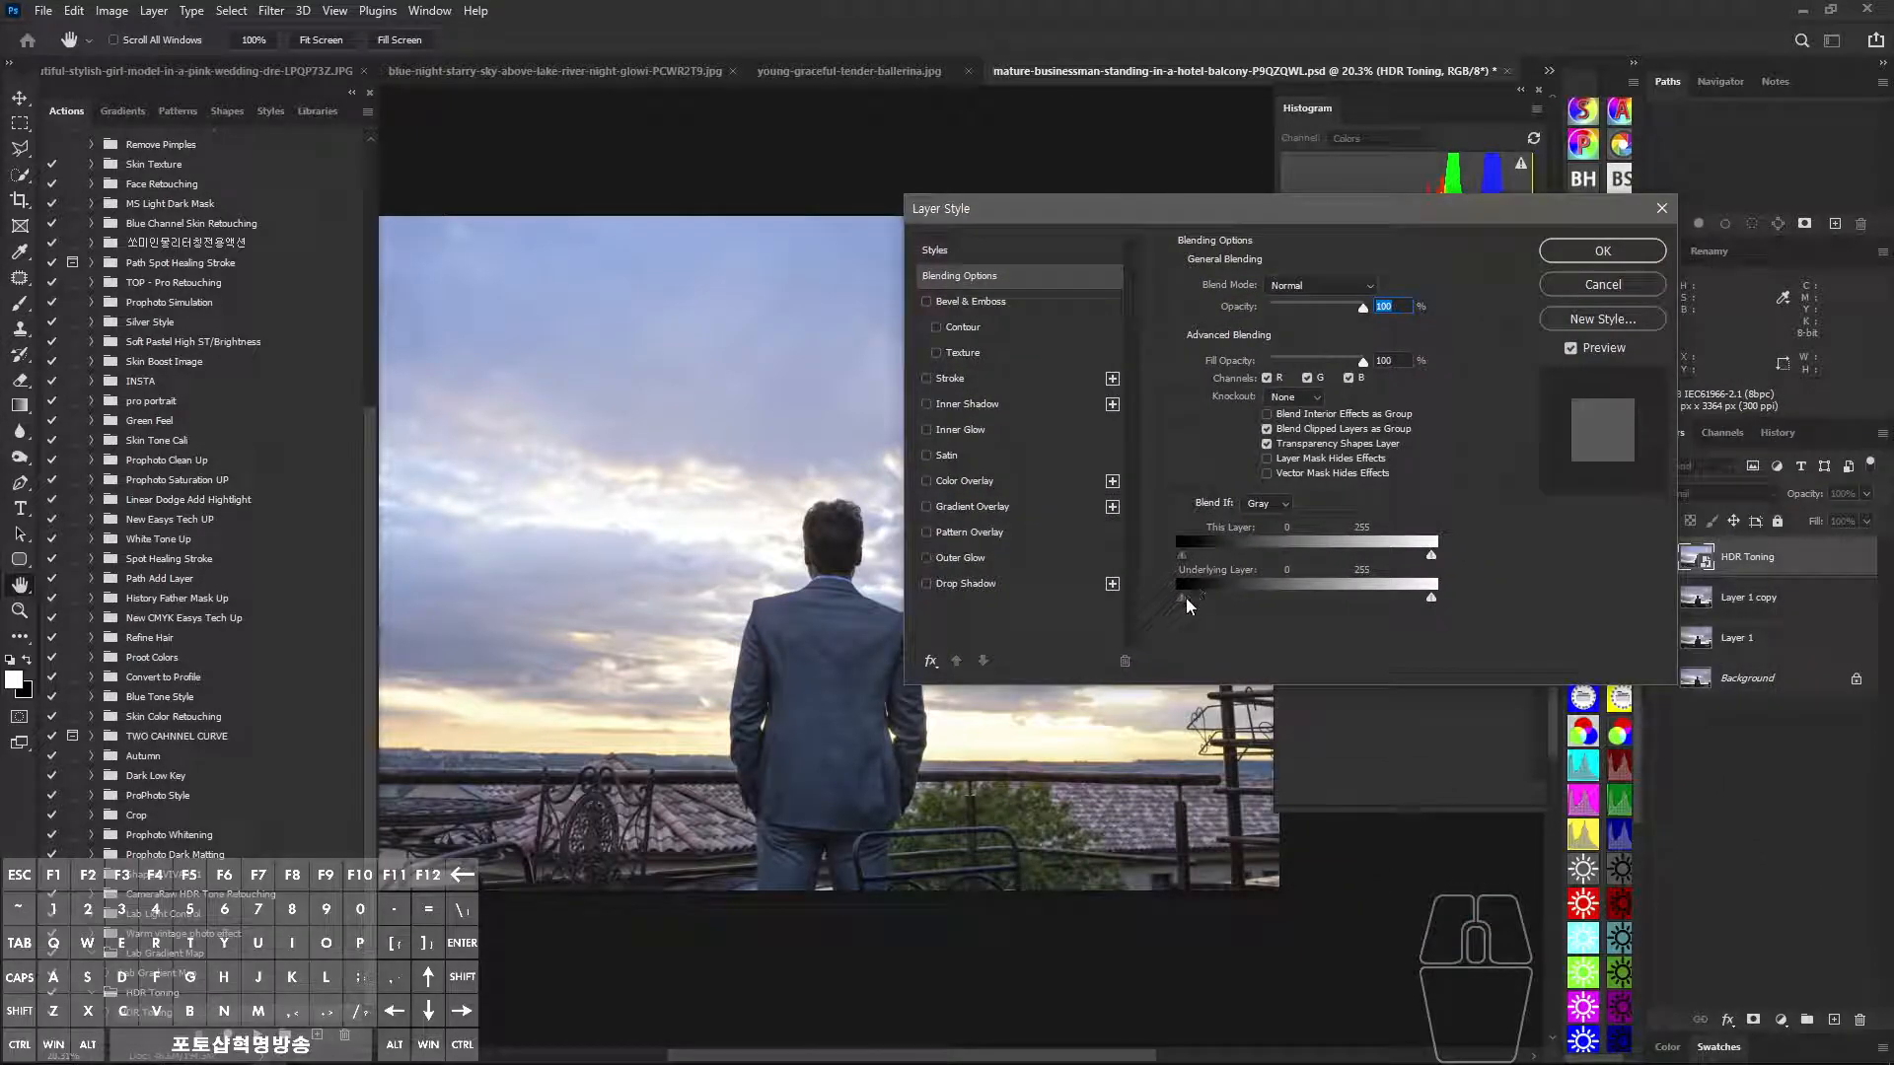
drag(1183, 598, 1316, 597)
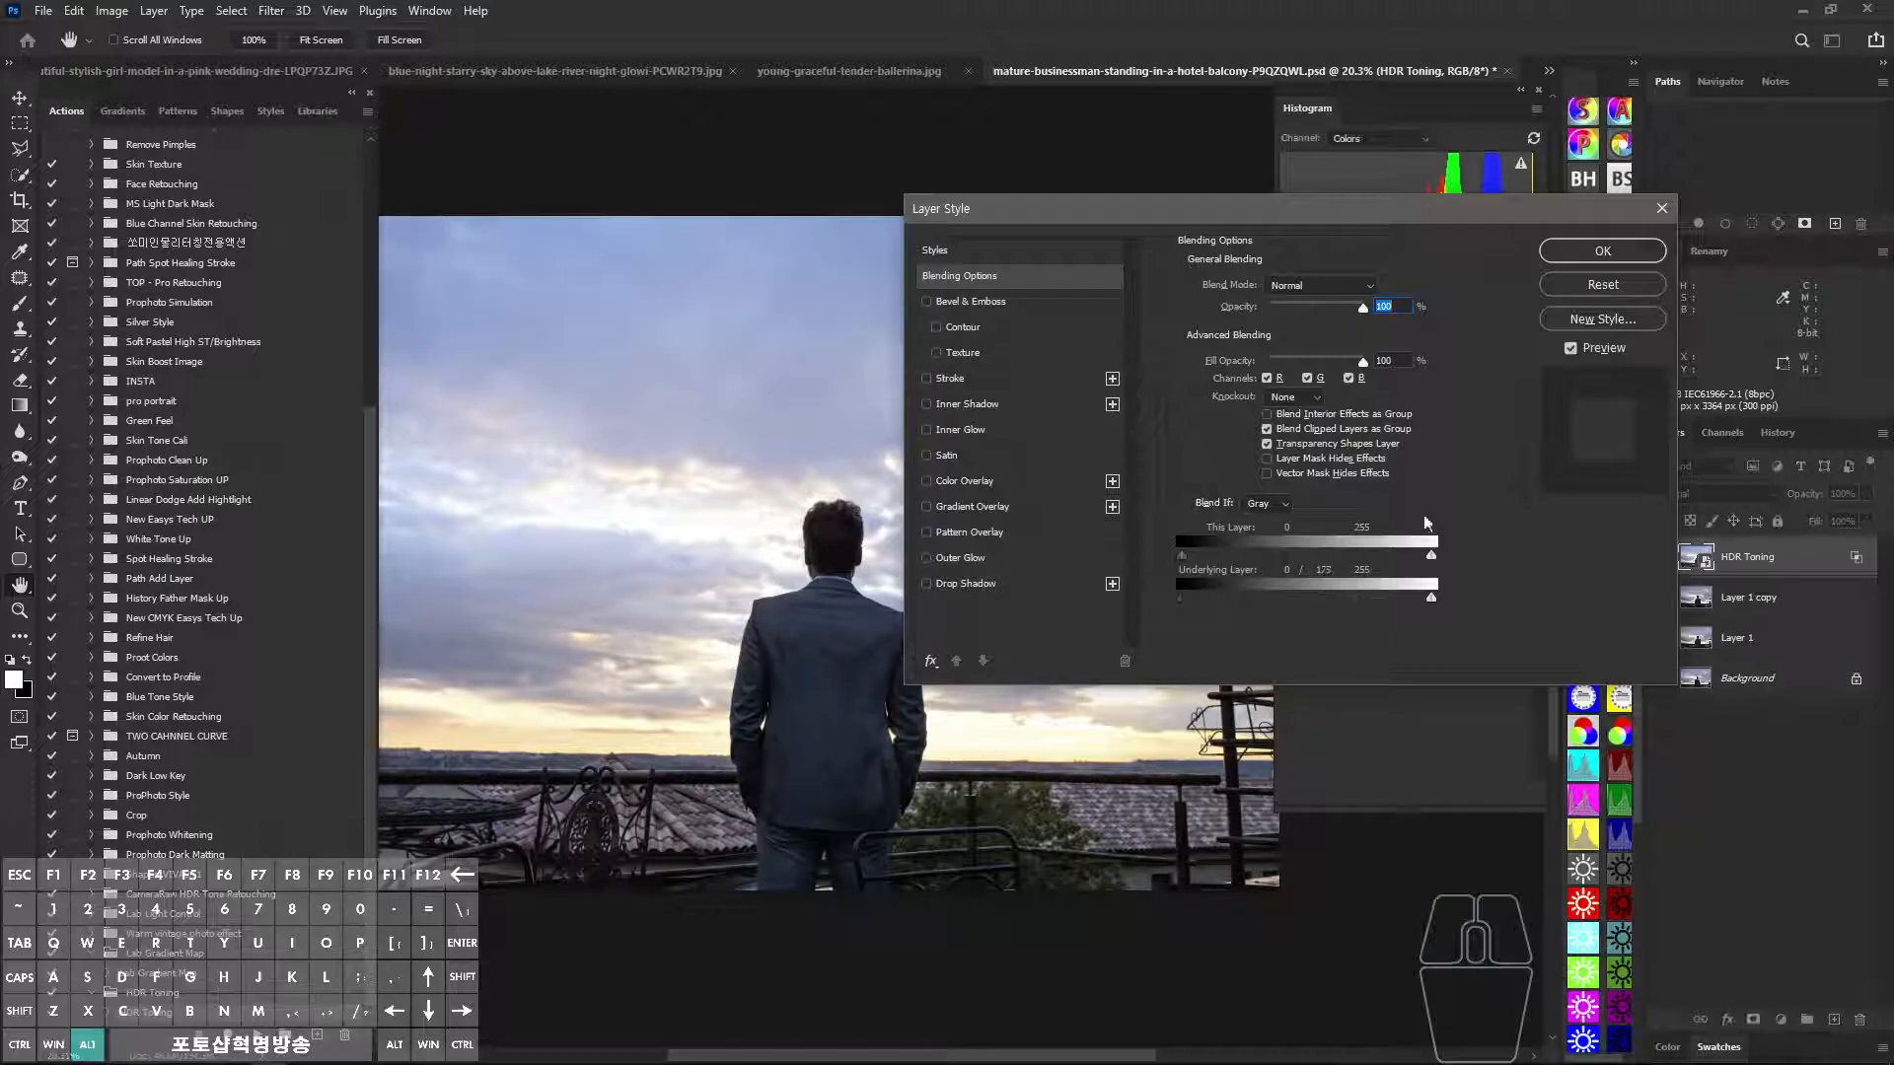
click(1602, 251)
drag(1028, 554, 1061, 583)
Discard the HDR Toning layer and the duplicates, going back to the single merged background.
key(ctrl+shift+a)
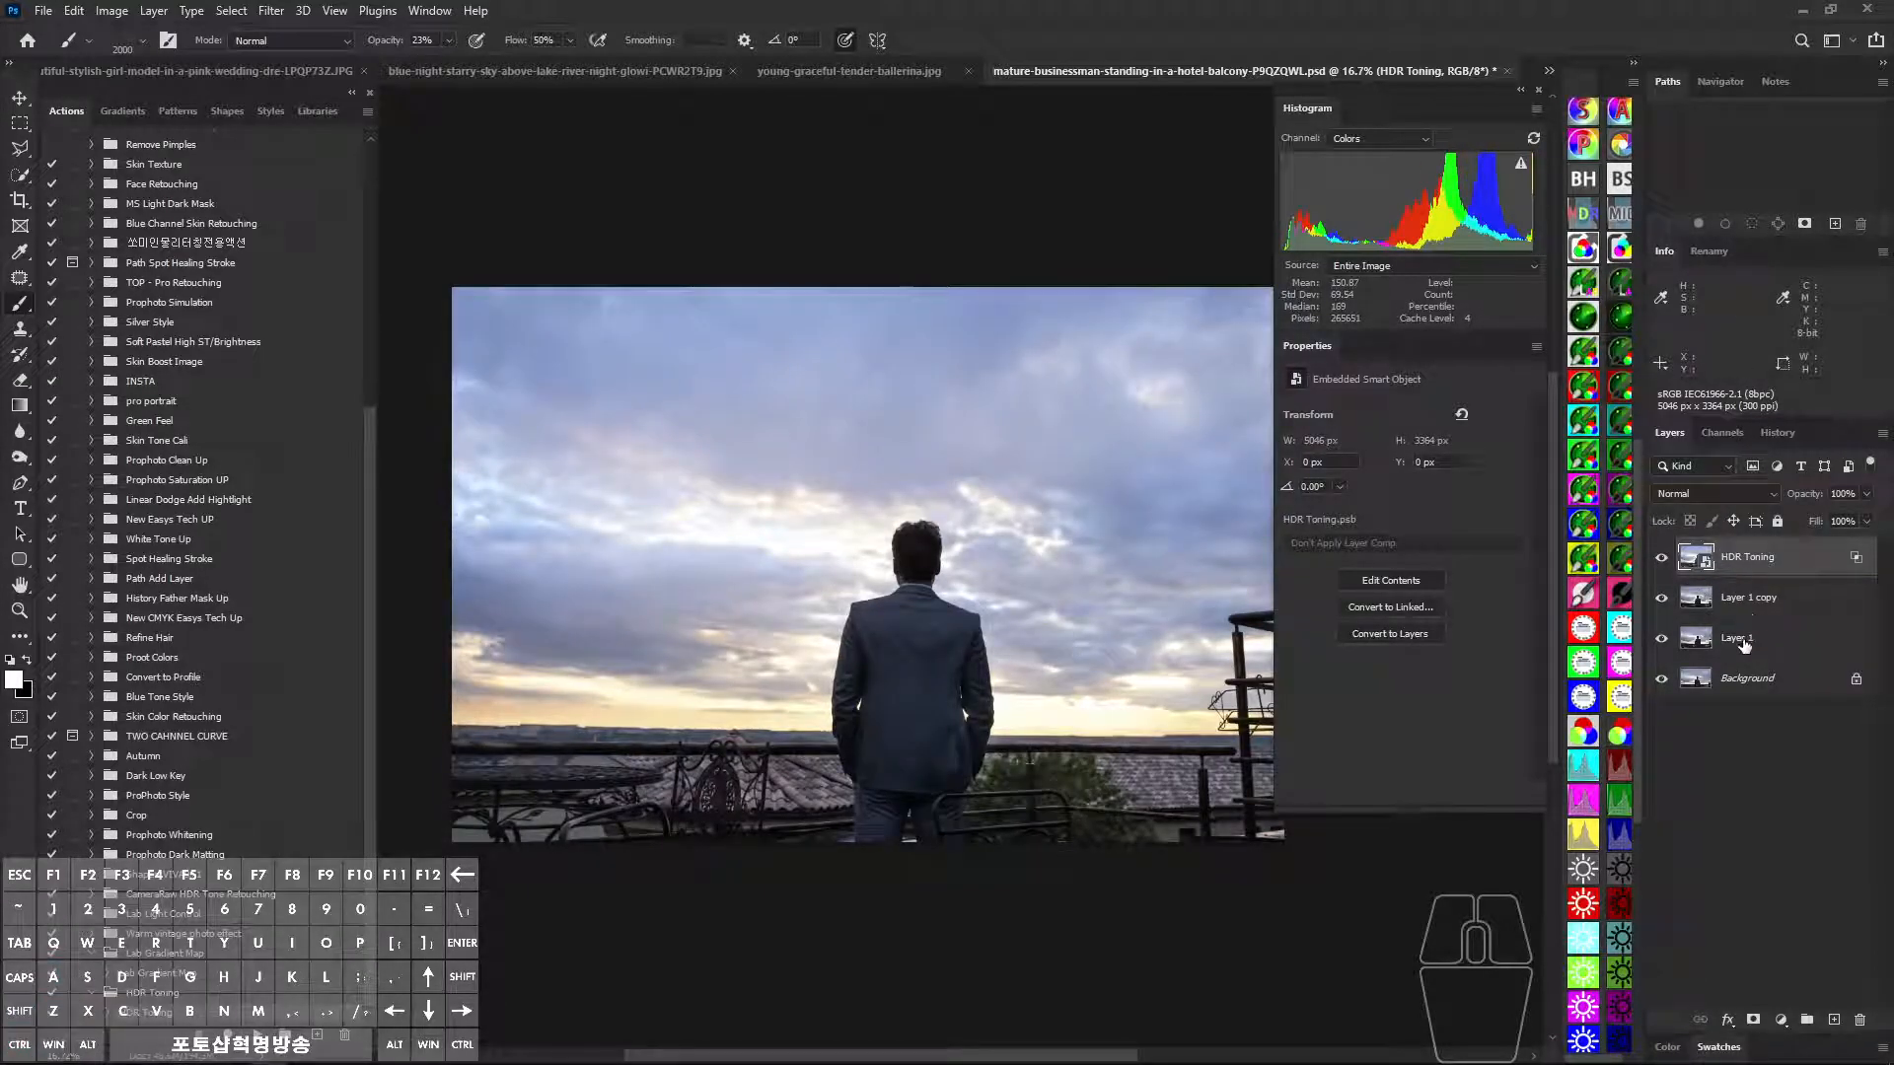
key(ctrl+shift+e)
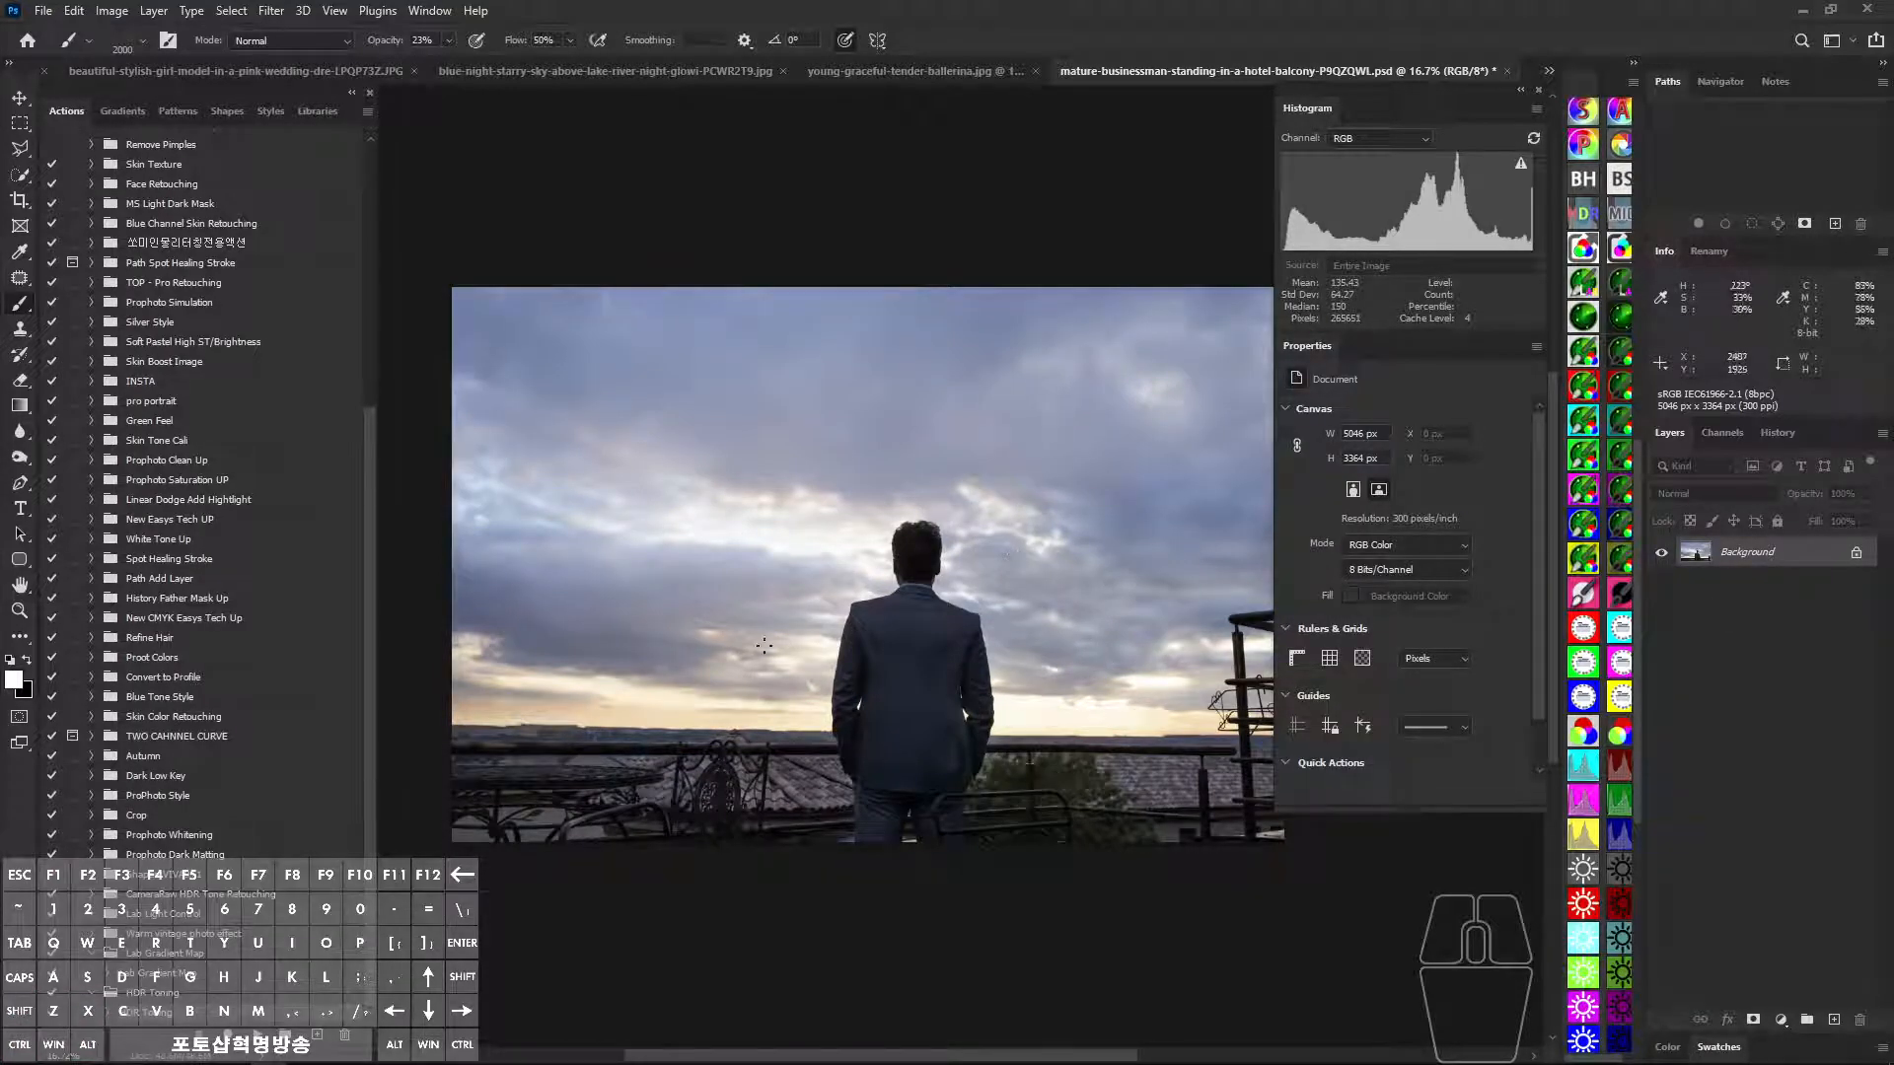
Run the HDR Toning action on the merged photo and try the Smooth Edges option of Edge Glow.
key(space)
drag(1052, 583, 1031, 580)
click(258, 1036)
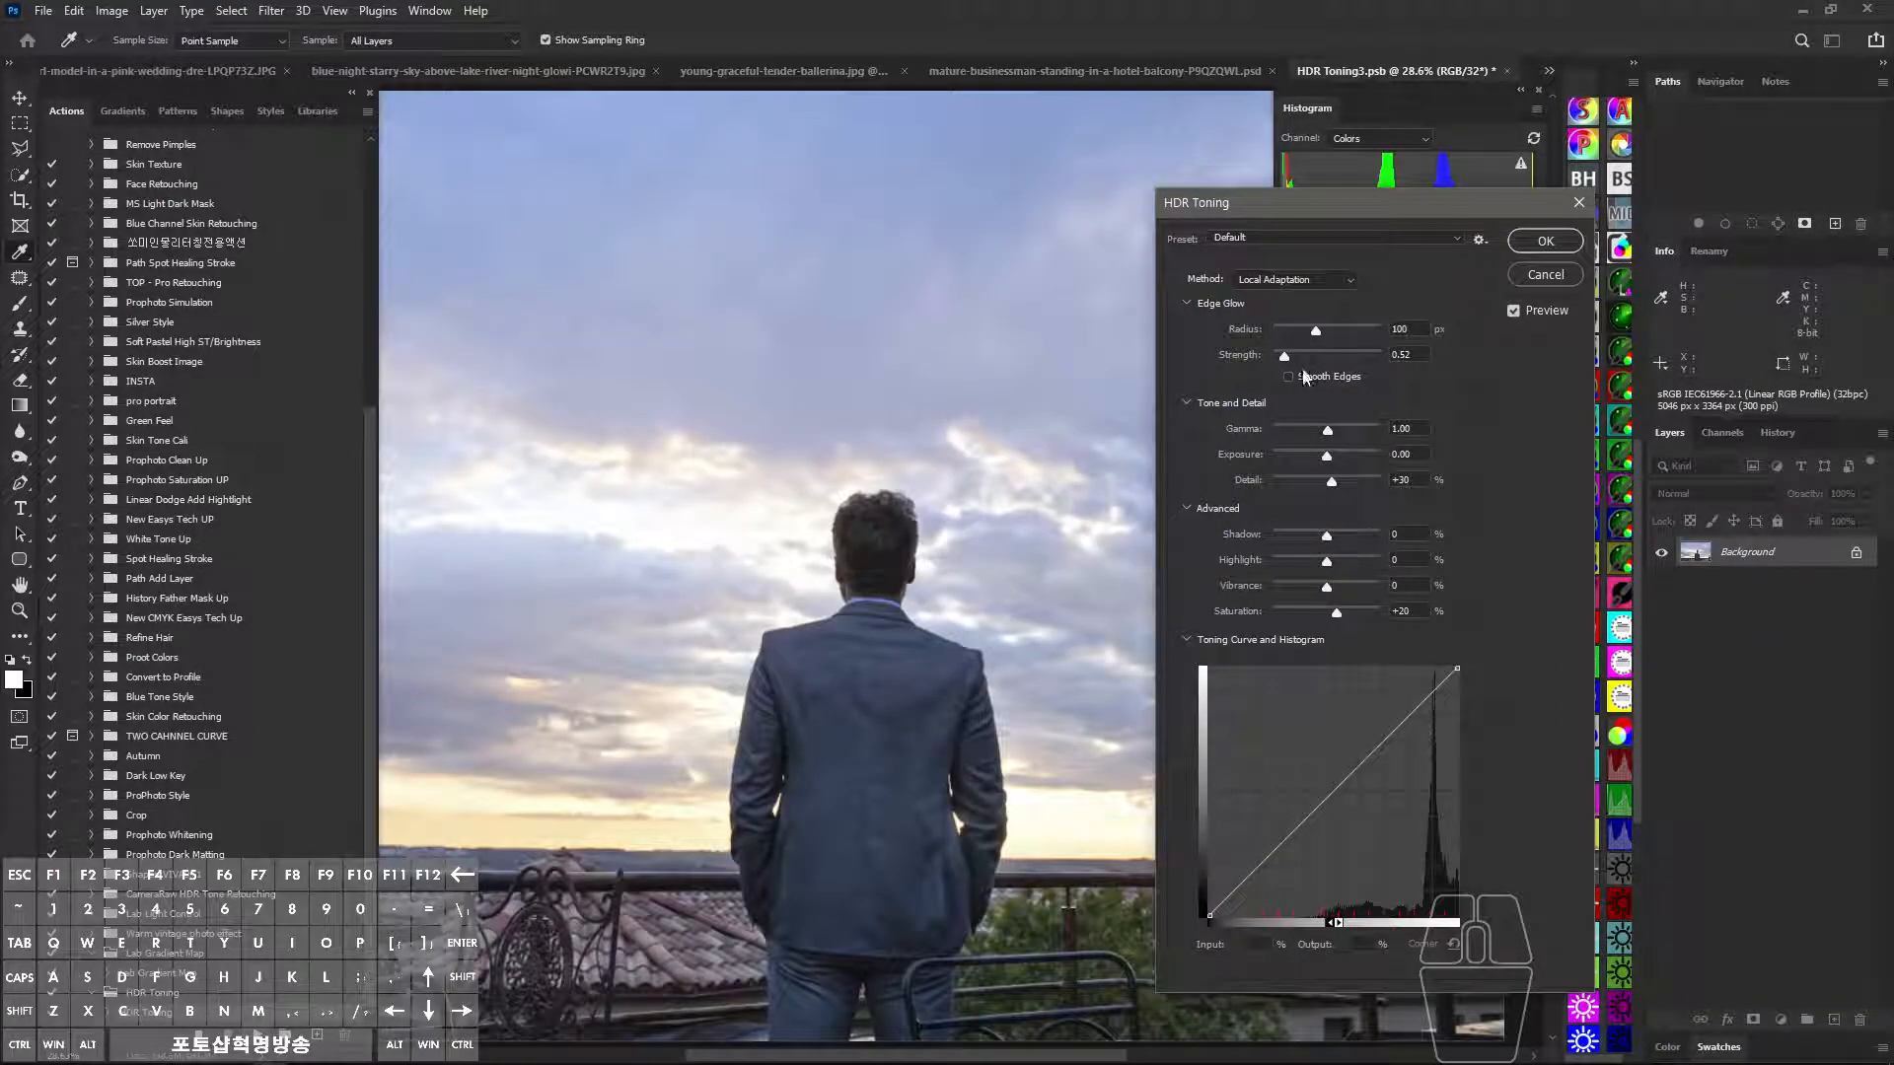
click(1288, 376)
key(space)
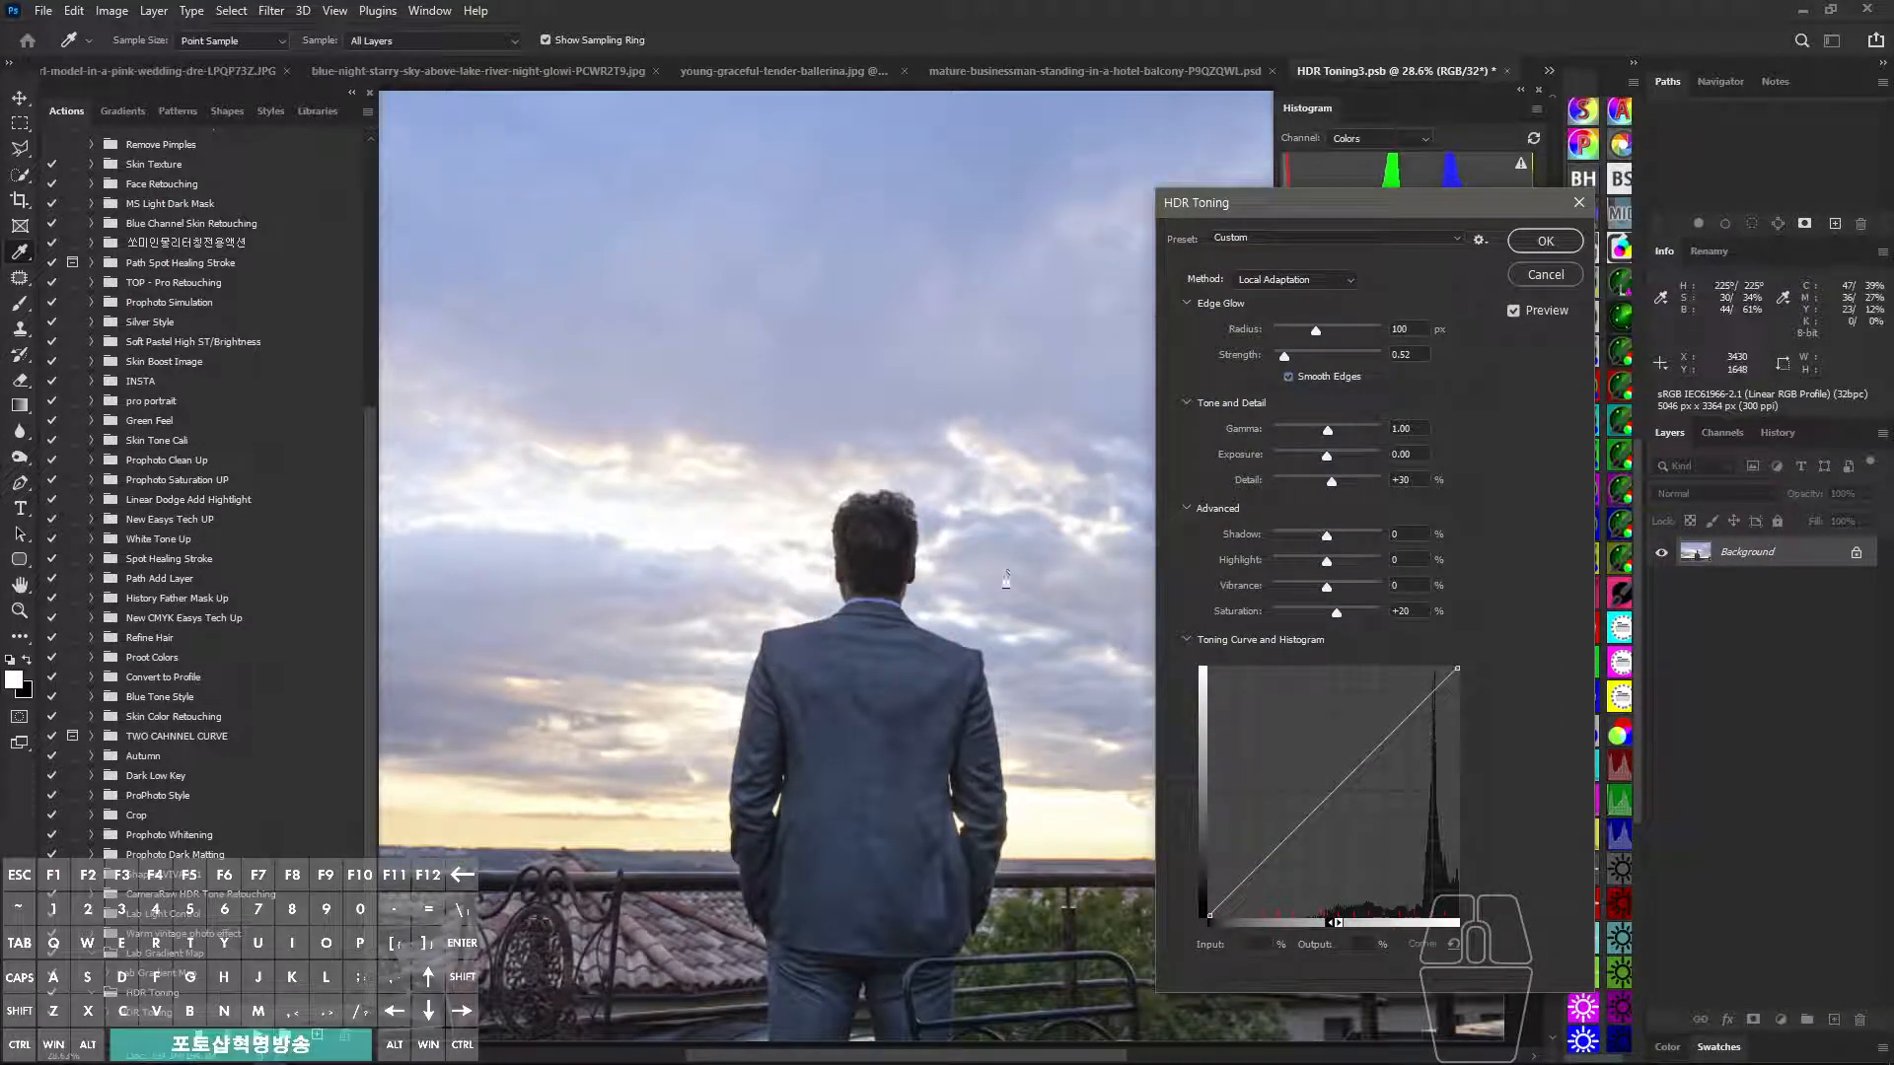
Apply HDR Toning with the curve lowered to input 65%, output 31%, and save and close the smart object contents.
drag(1338, 783, 1369, 837)
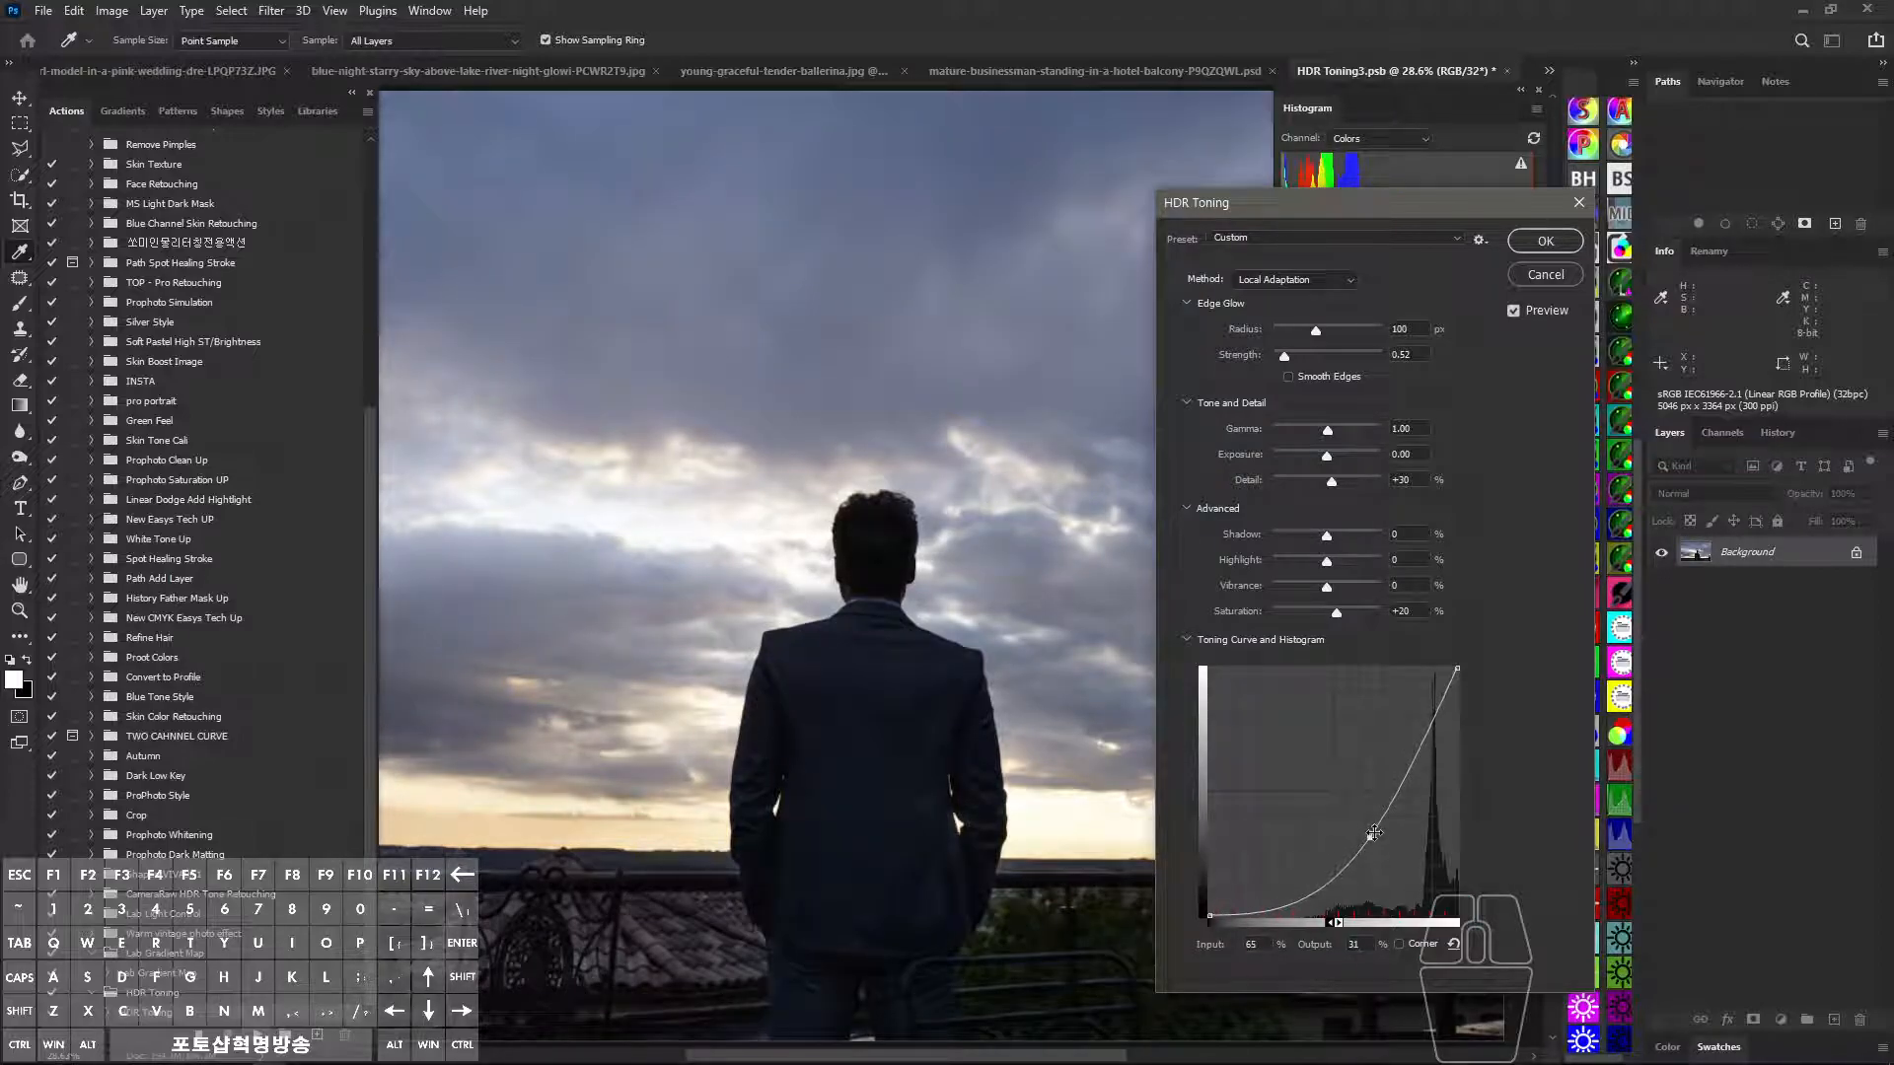
click(1545, 242)
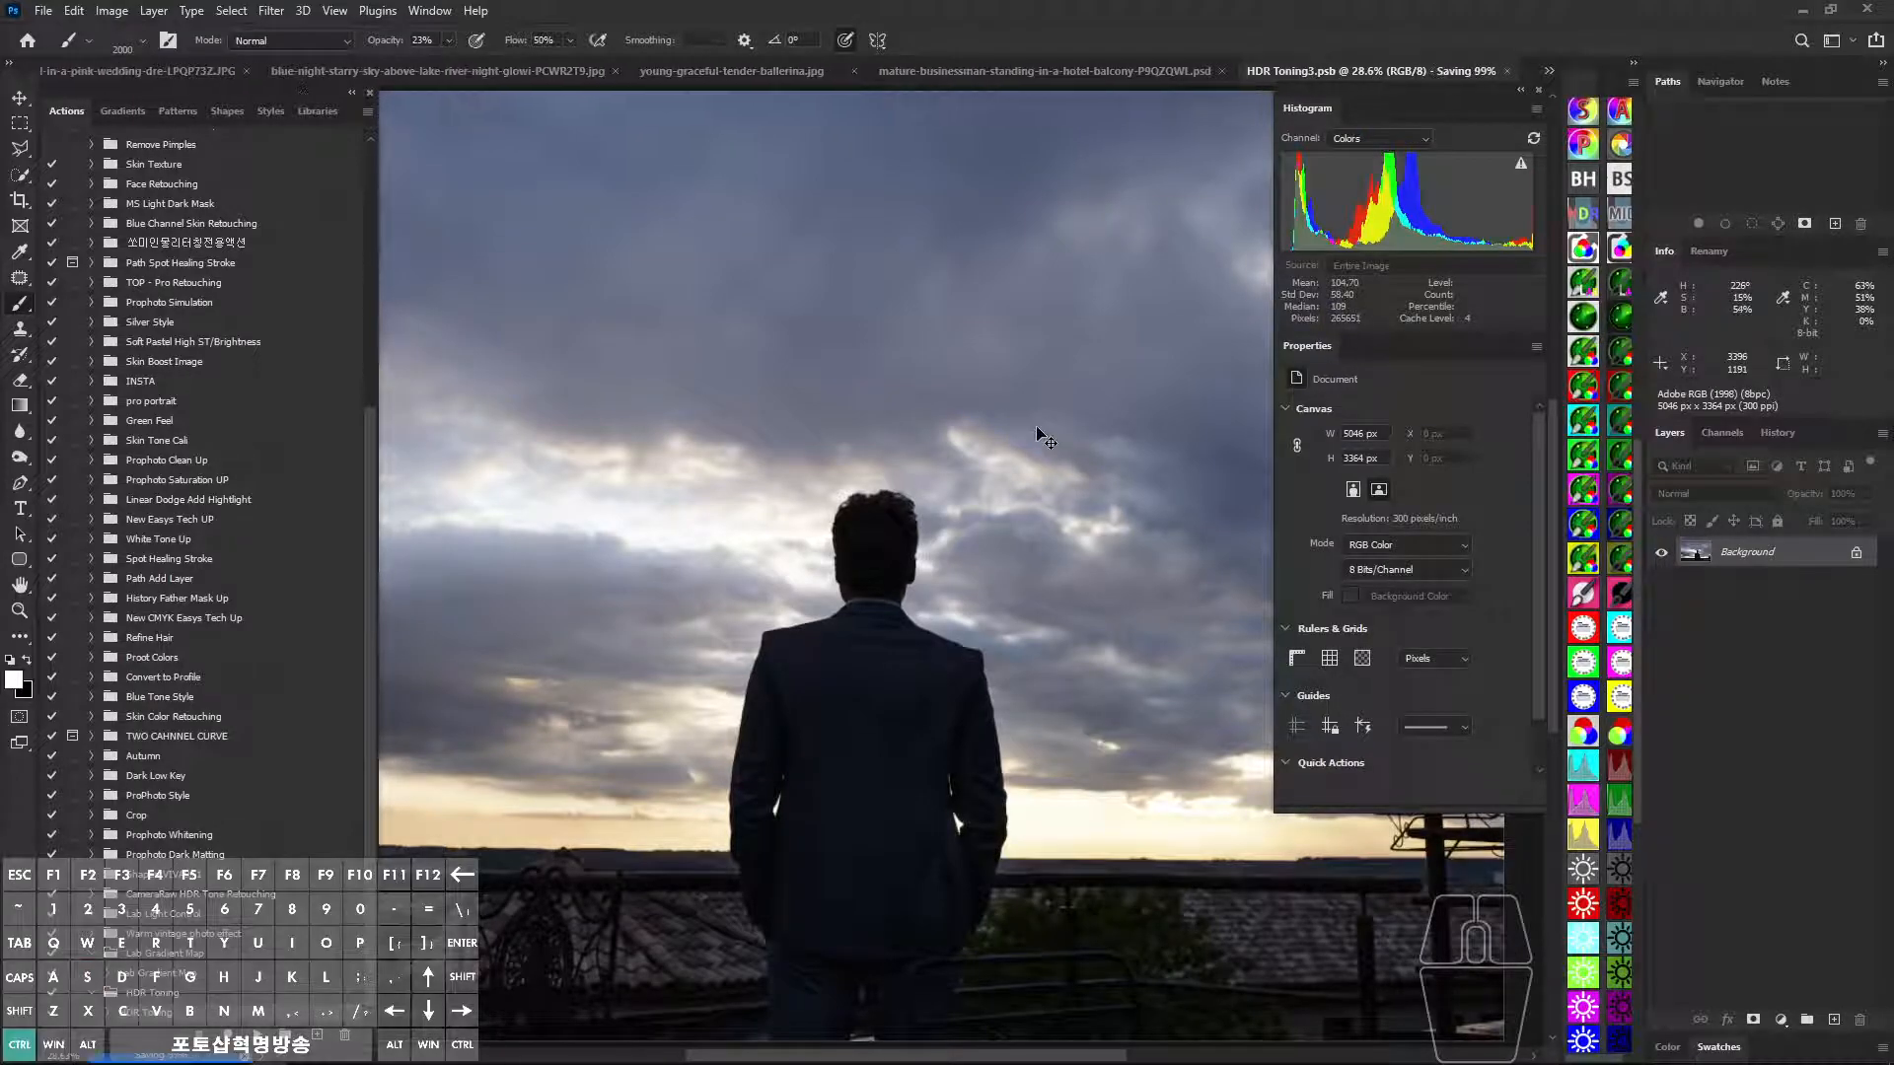
key(ctrl+w)
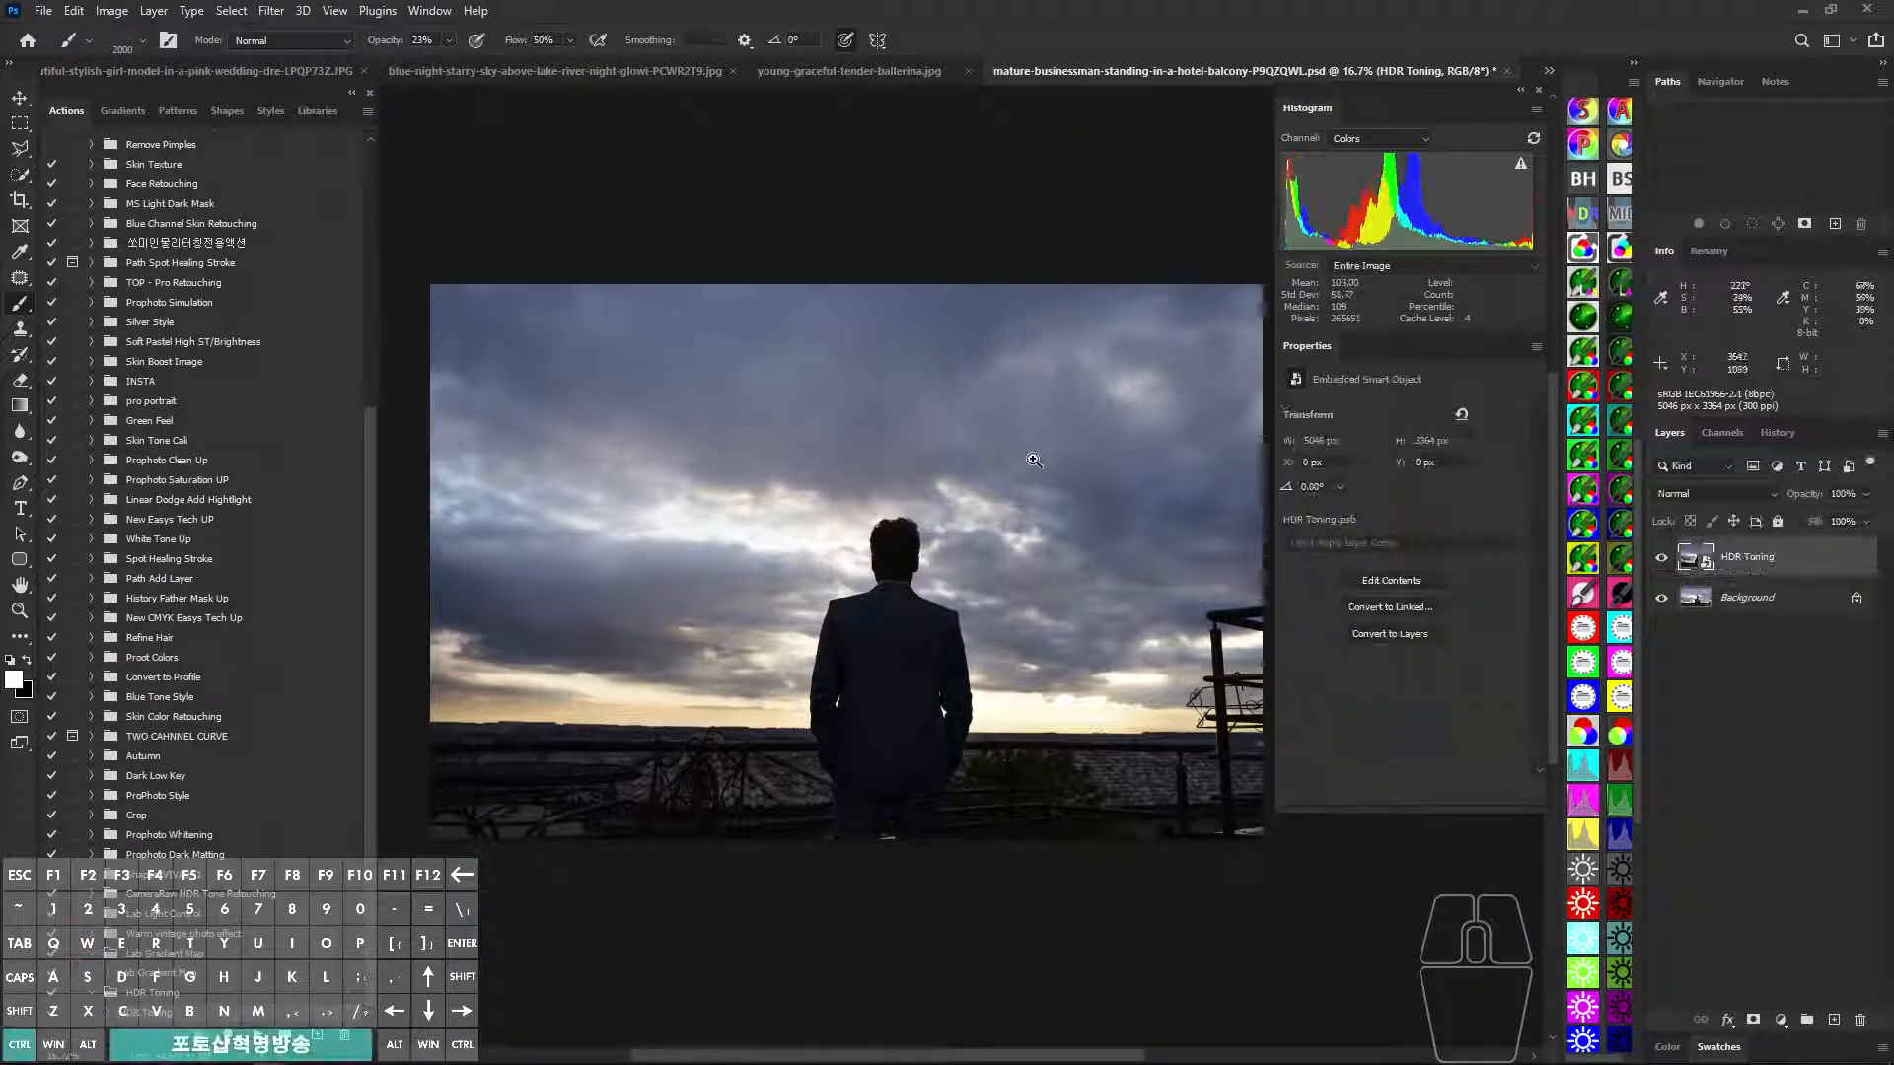
Hide the darkened HDR Toning layer and run the HDR Toning action on the Background, raising the toning curve's midtones slightly.
click(1661, 558)
click(1747, 598)
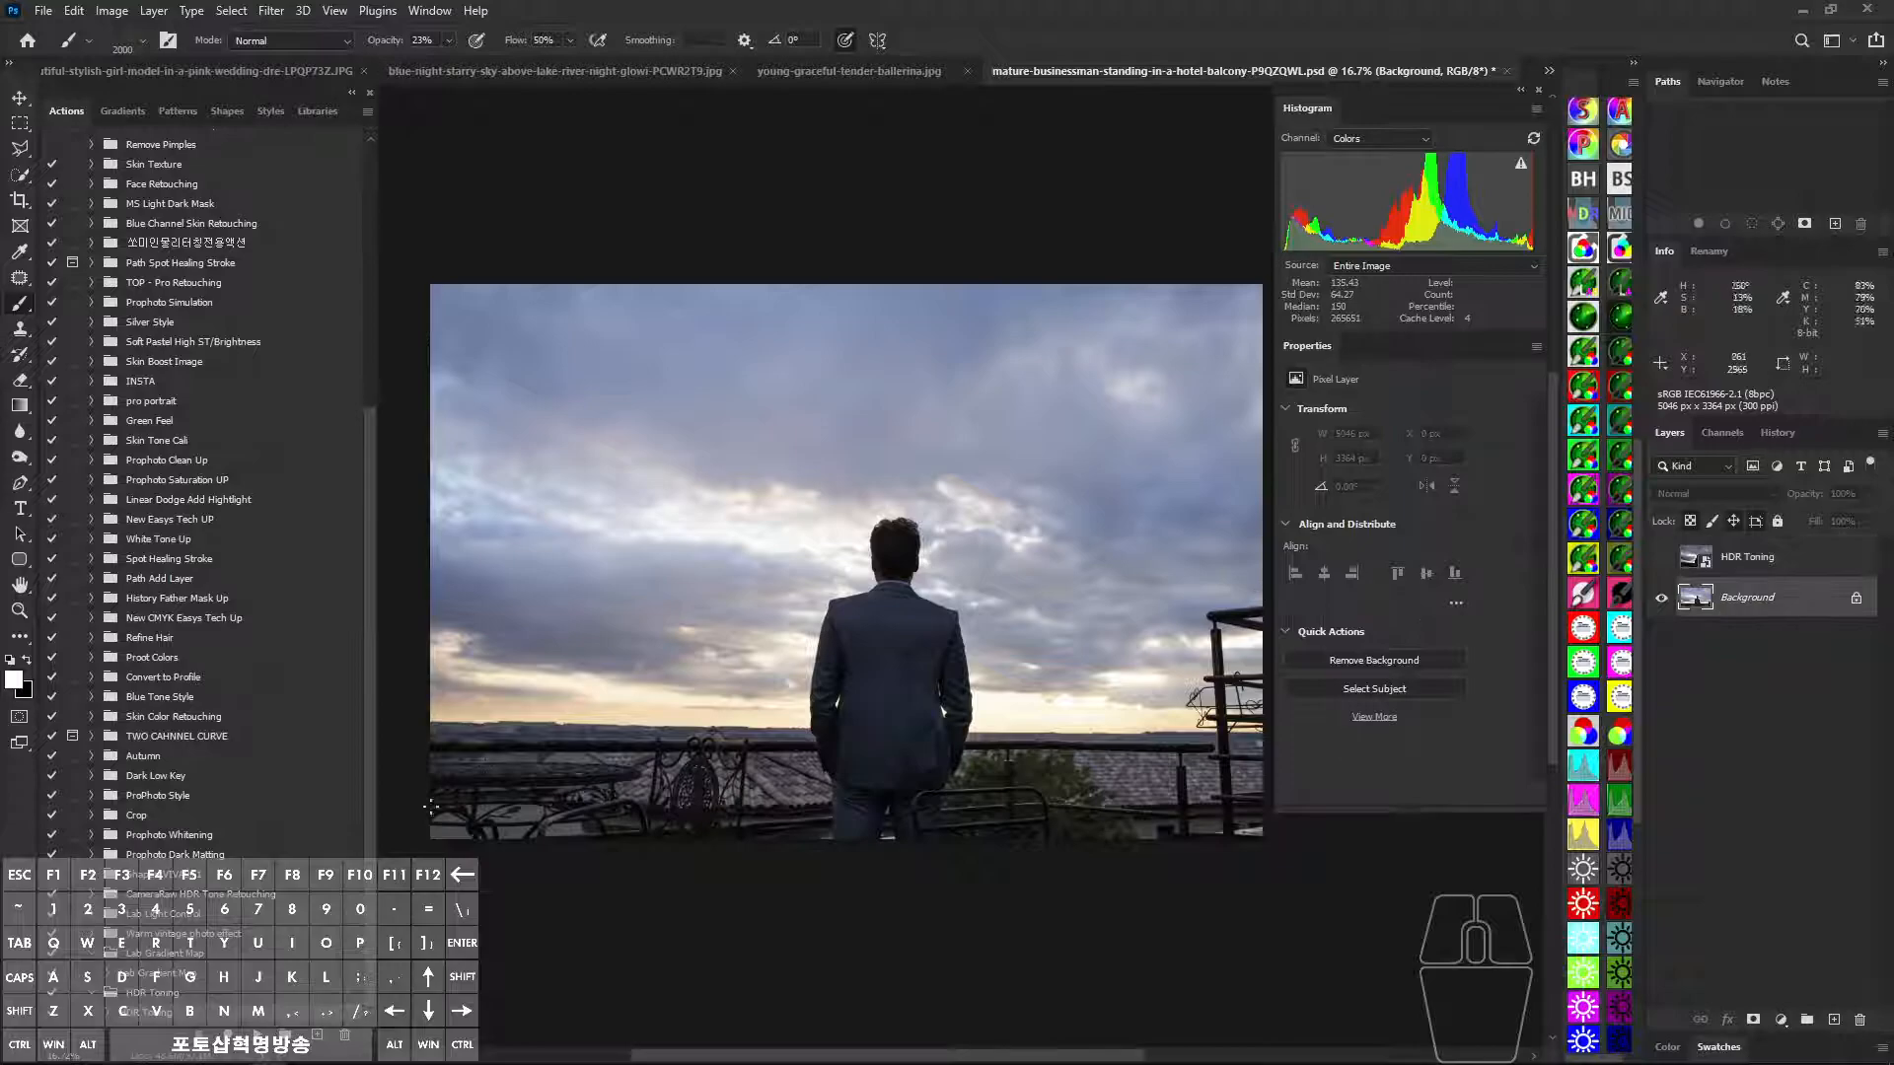
key(F2)
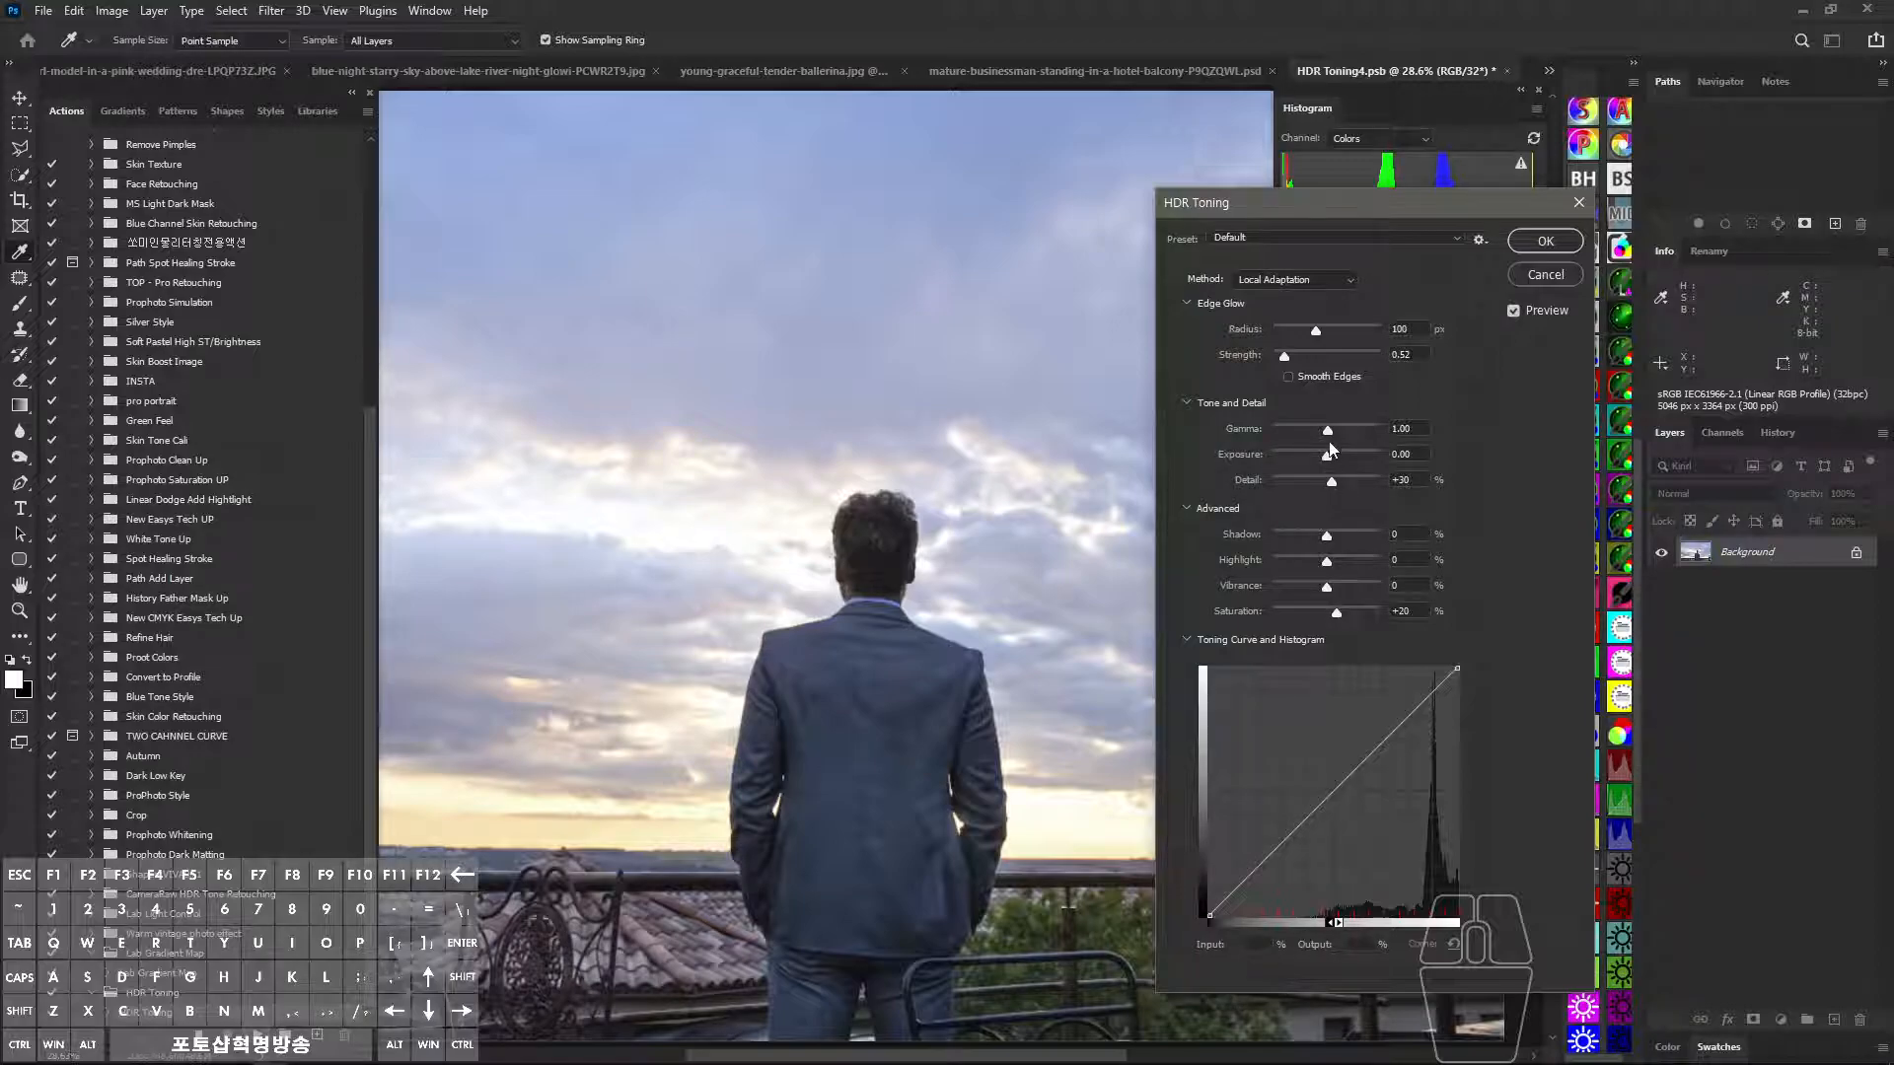
drag(1343, 779, 1333, 770)
click(1543, 242)
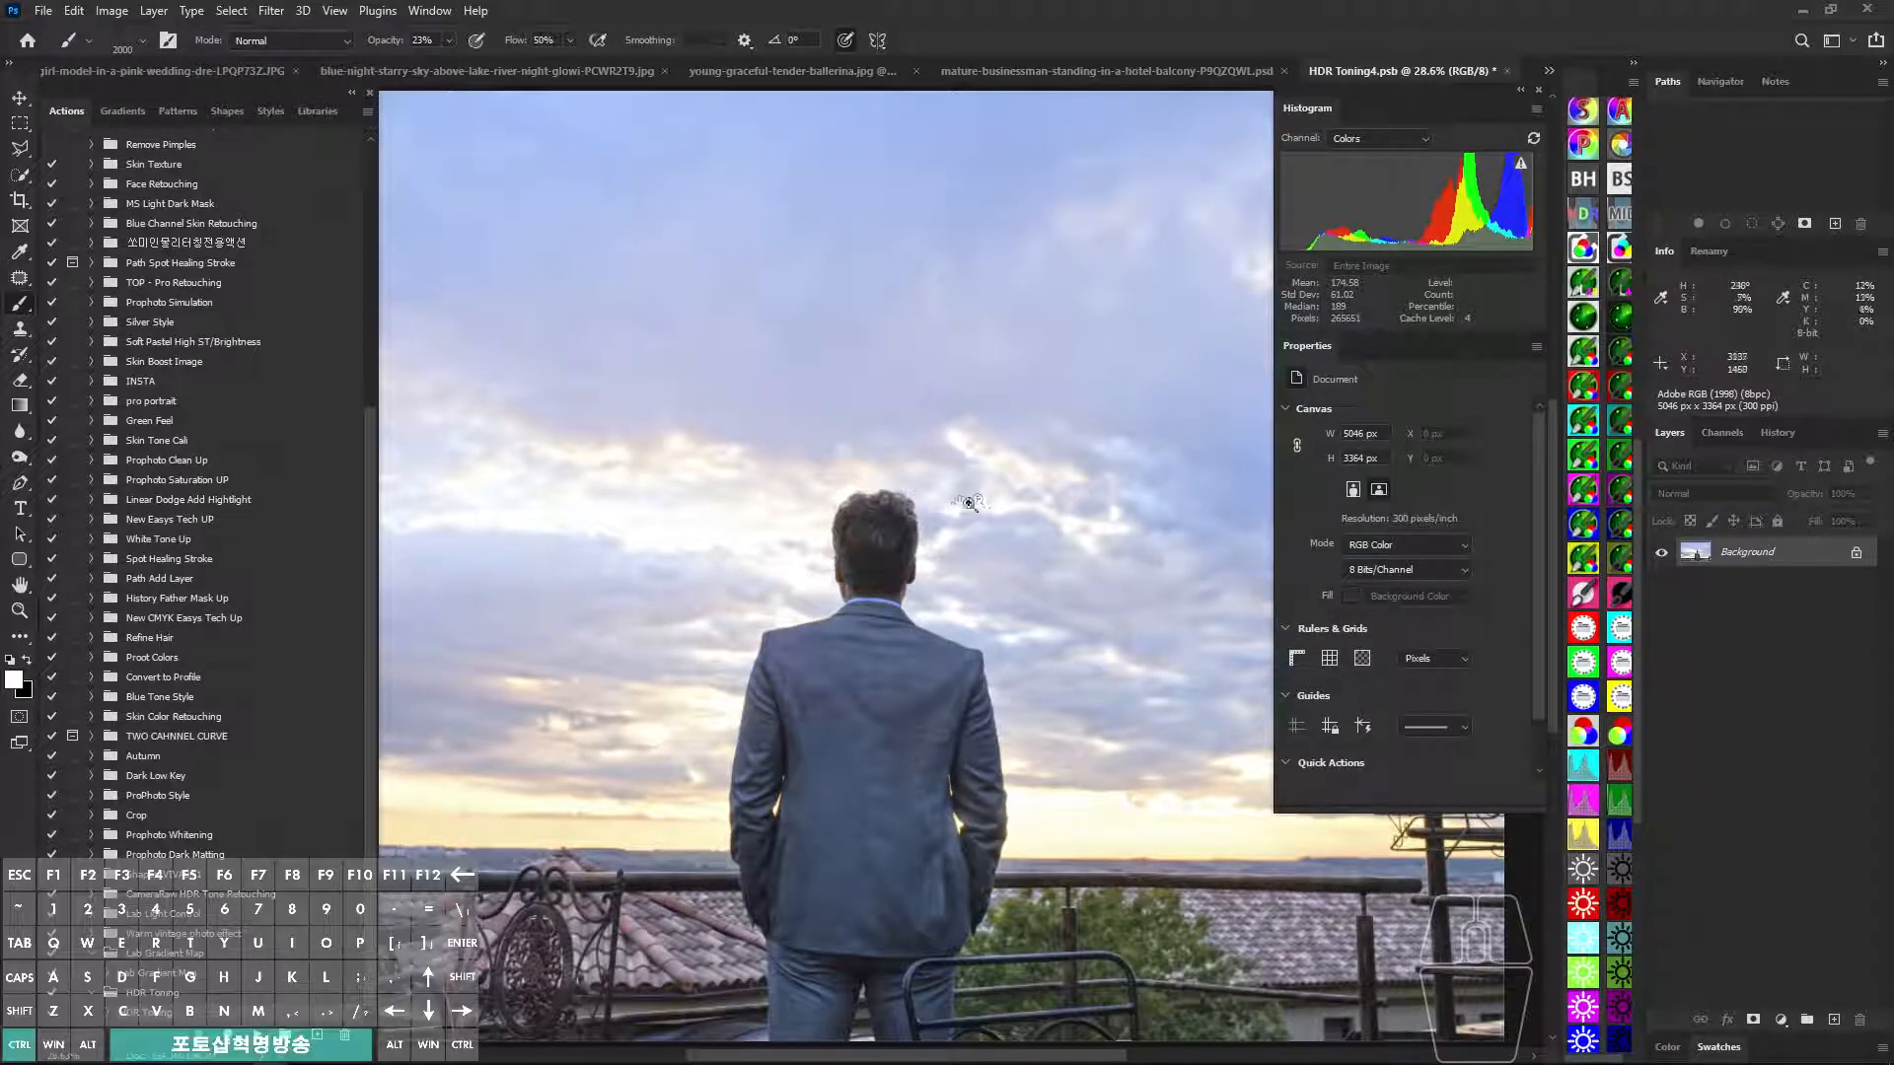
Save and close the brightened smart object contents to return to the businessman document.
scroll(952, 501, down, 1)
key(ctrl+s)
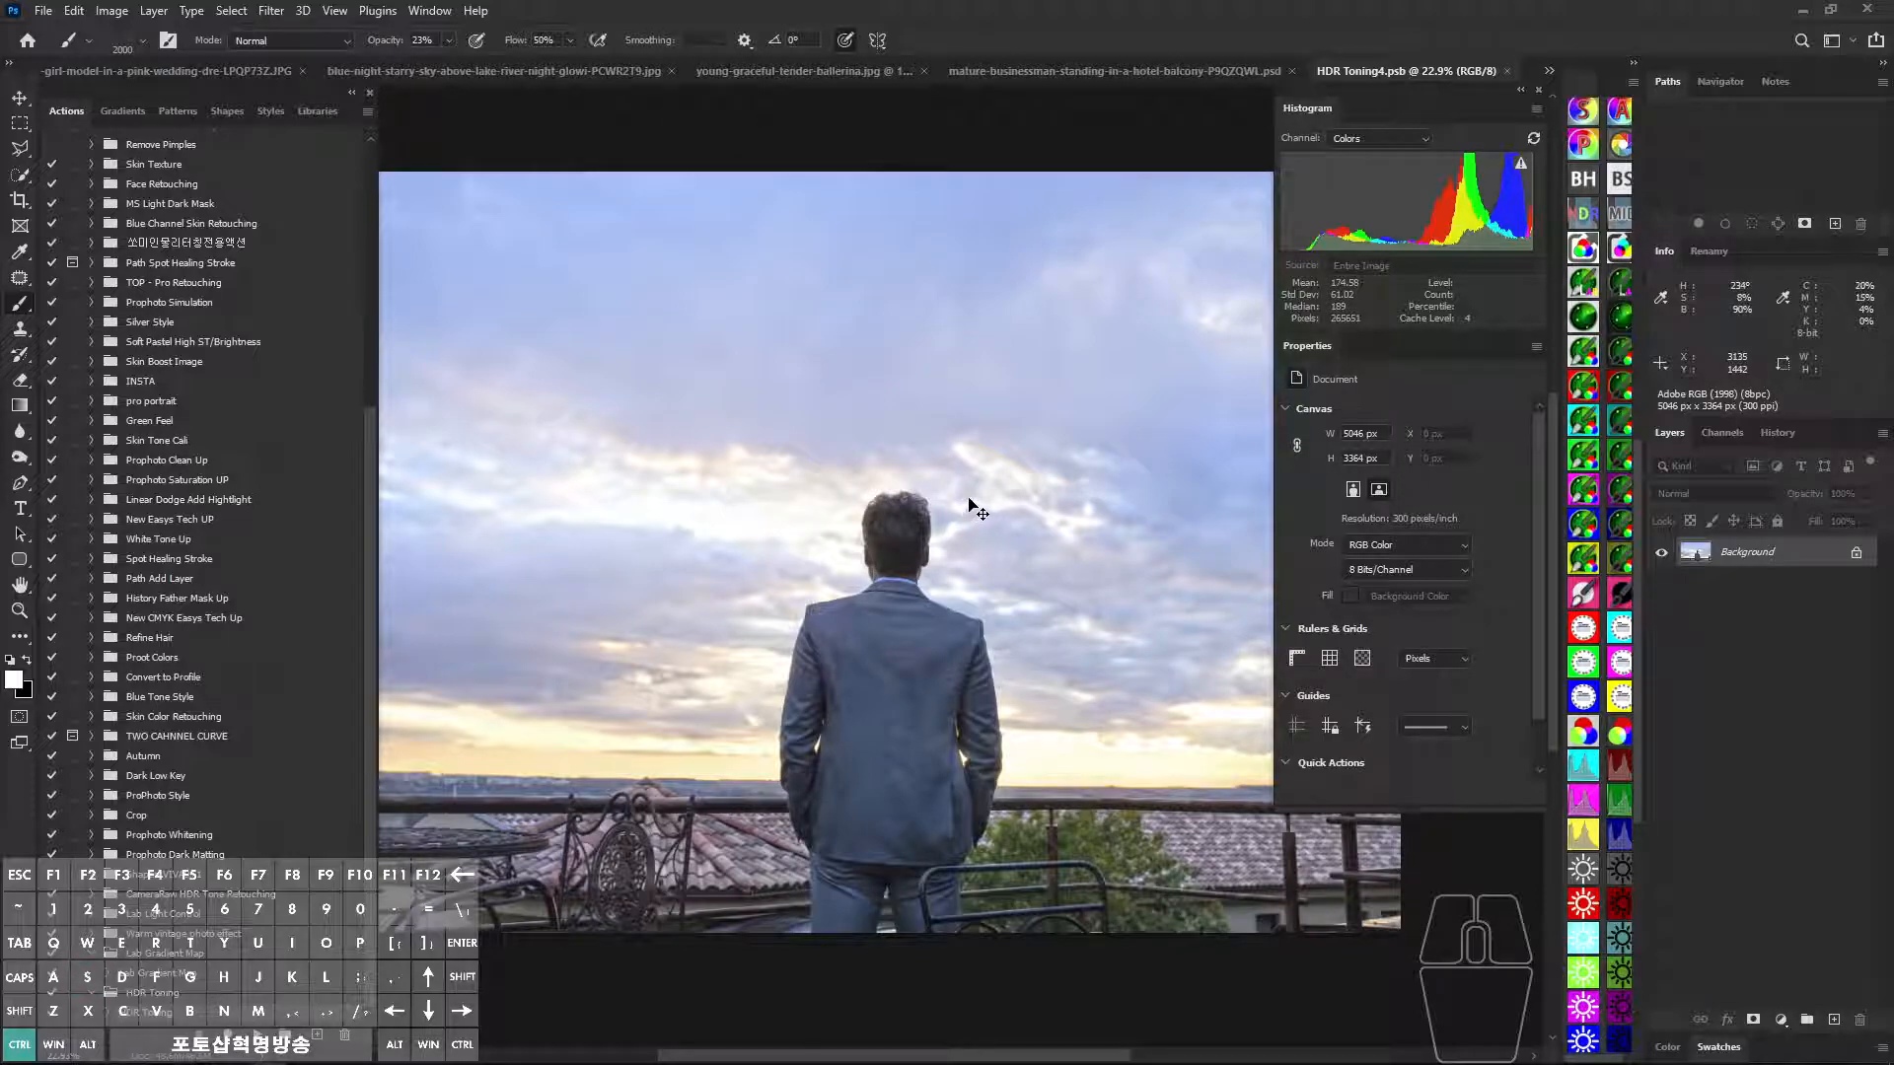
key(ctrl+w)
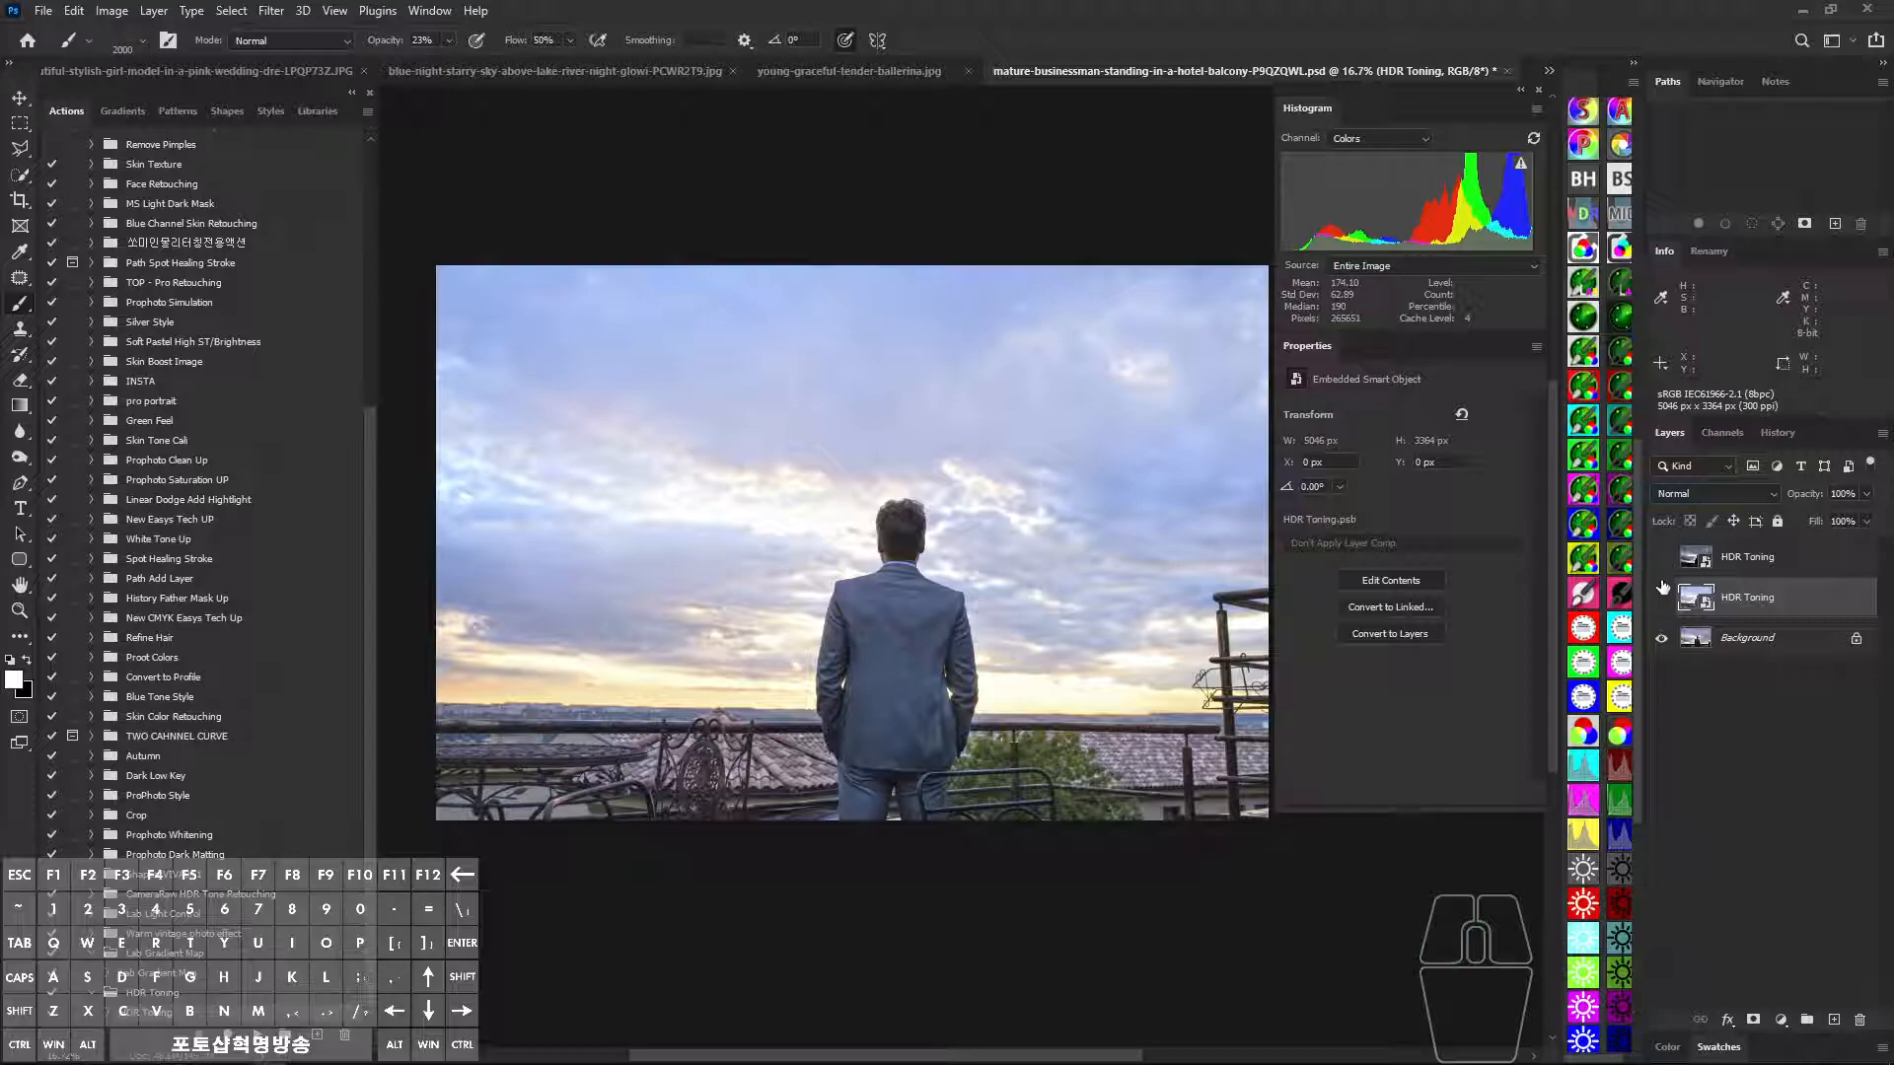
With both HDR Toning layers hidden, load the Background's RGB luminosity as a selection and invert it to the dark tones.
click(1662, 598)
click(1662, 558)
click(1770, 561)
click(1721, 433)
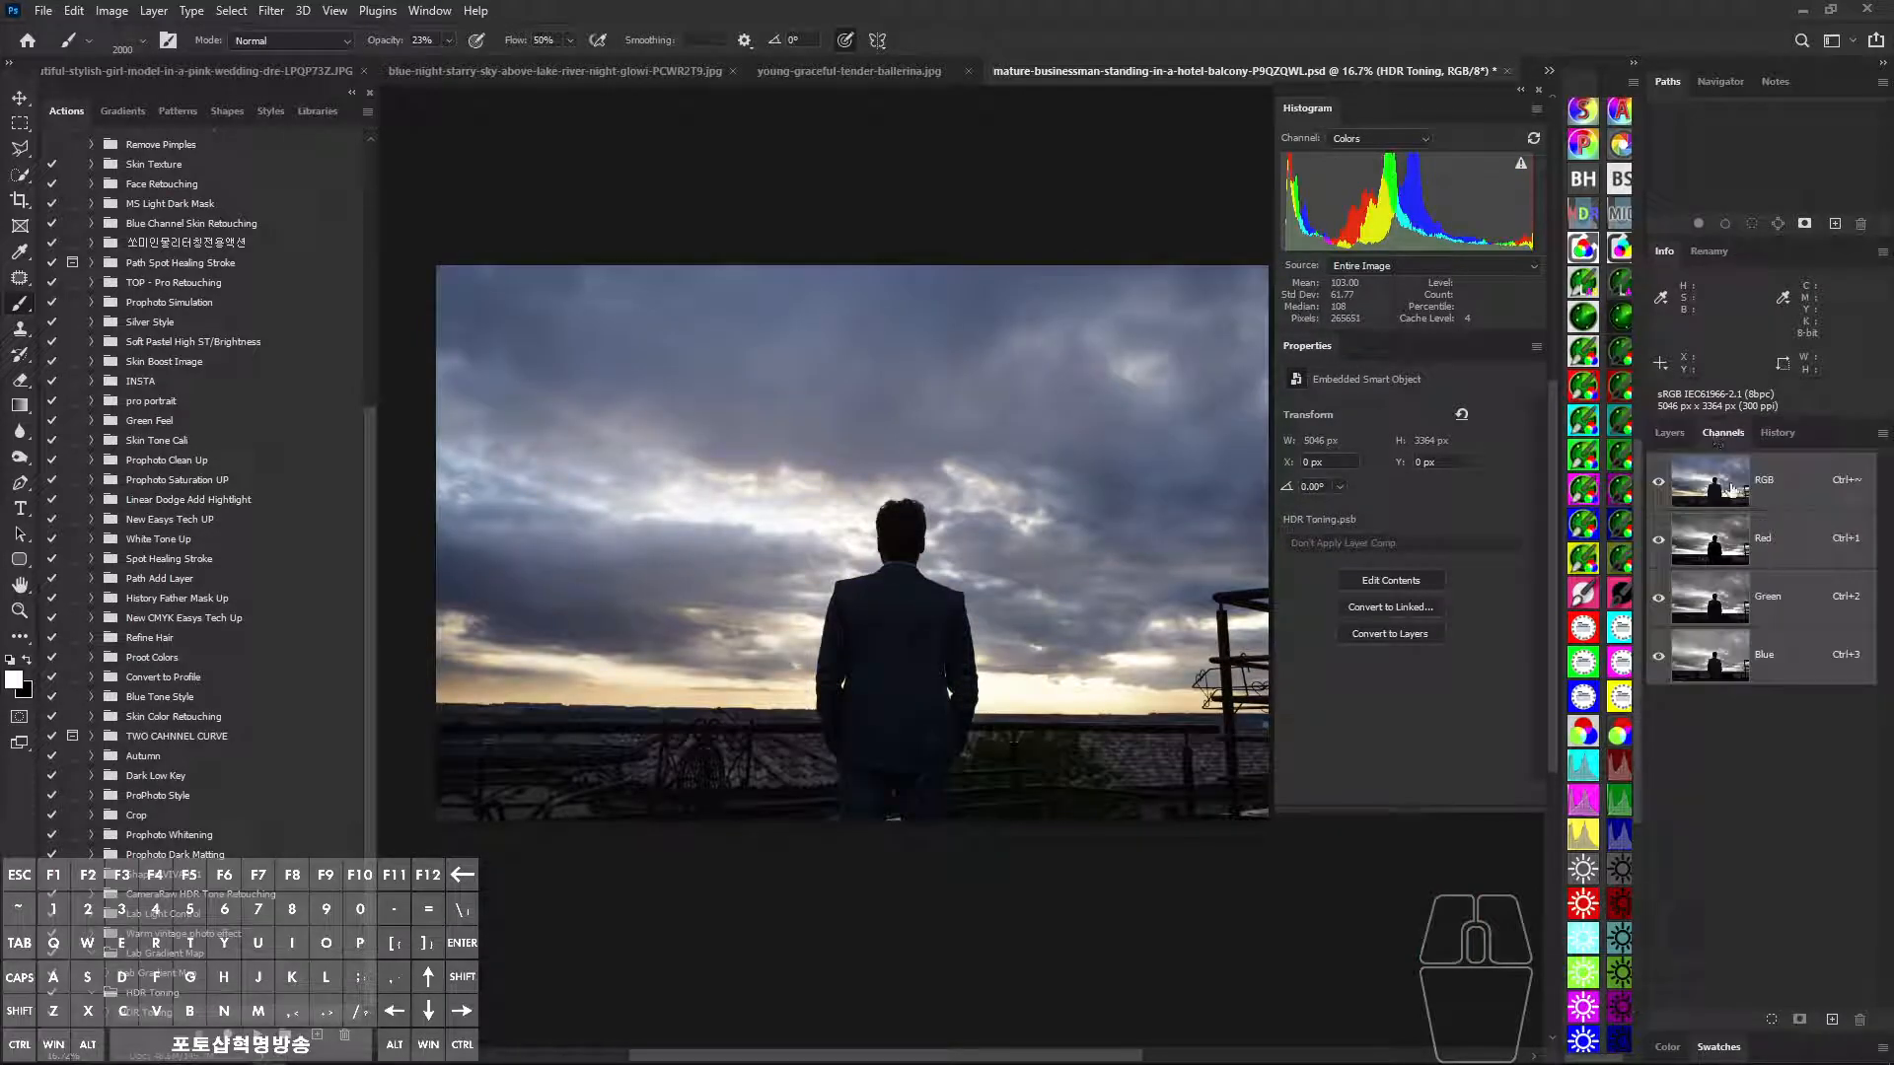
click(1667, 435)
click(1662, 559)
click(1751, 637)
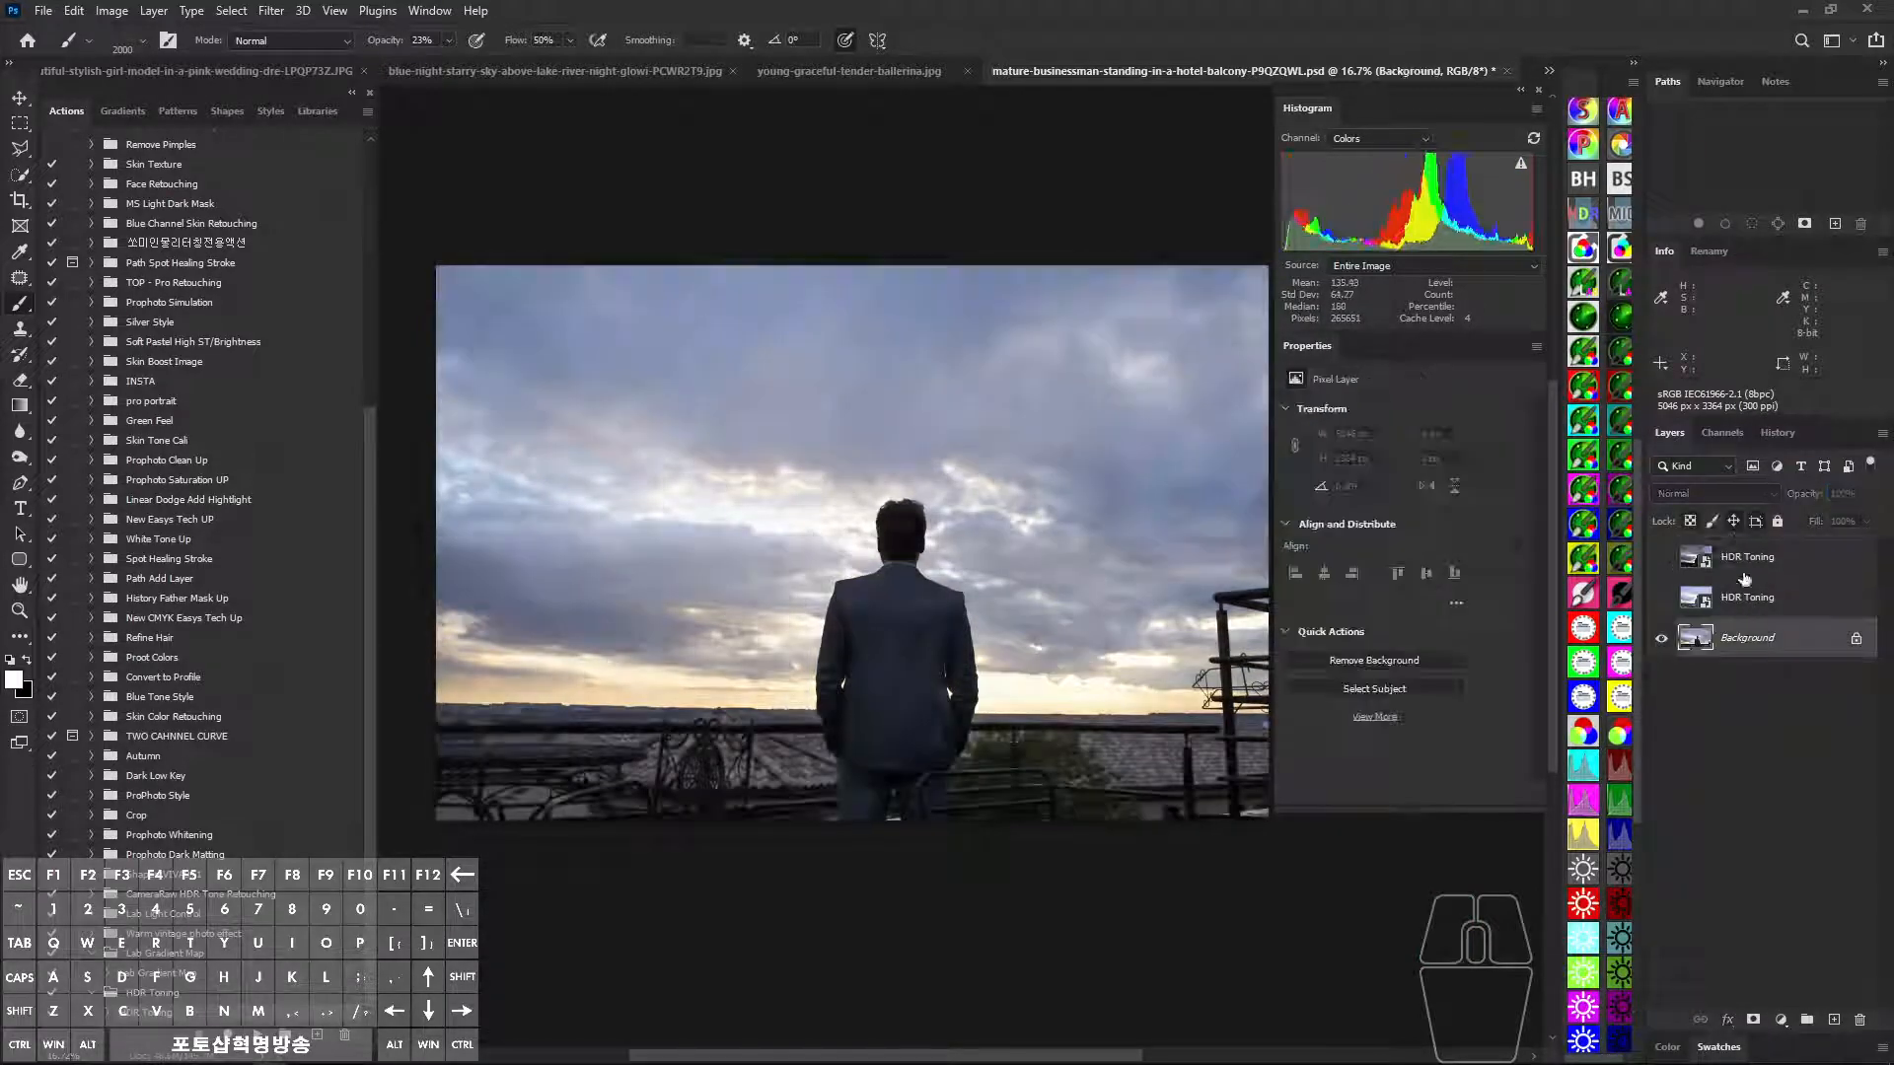
click(1721, 435)
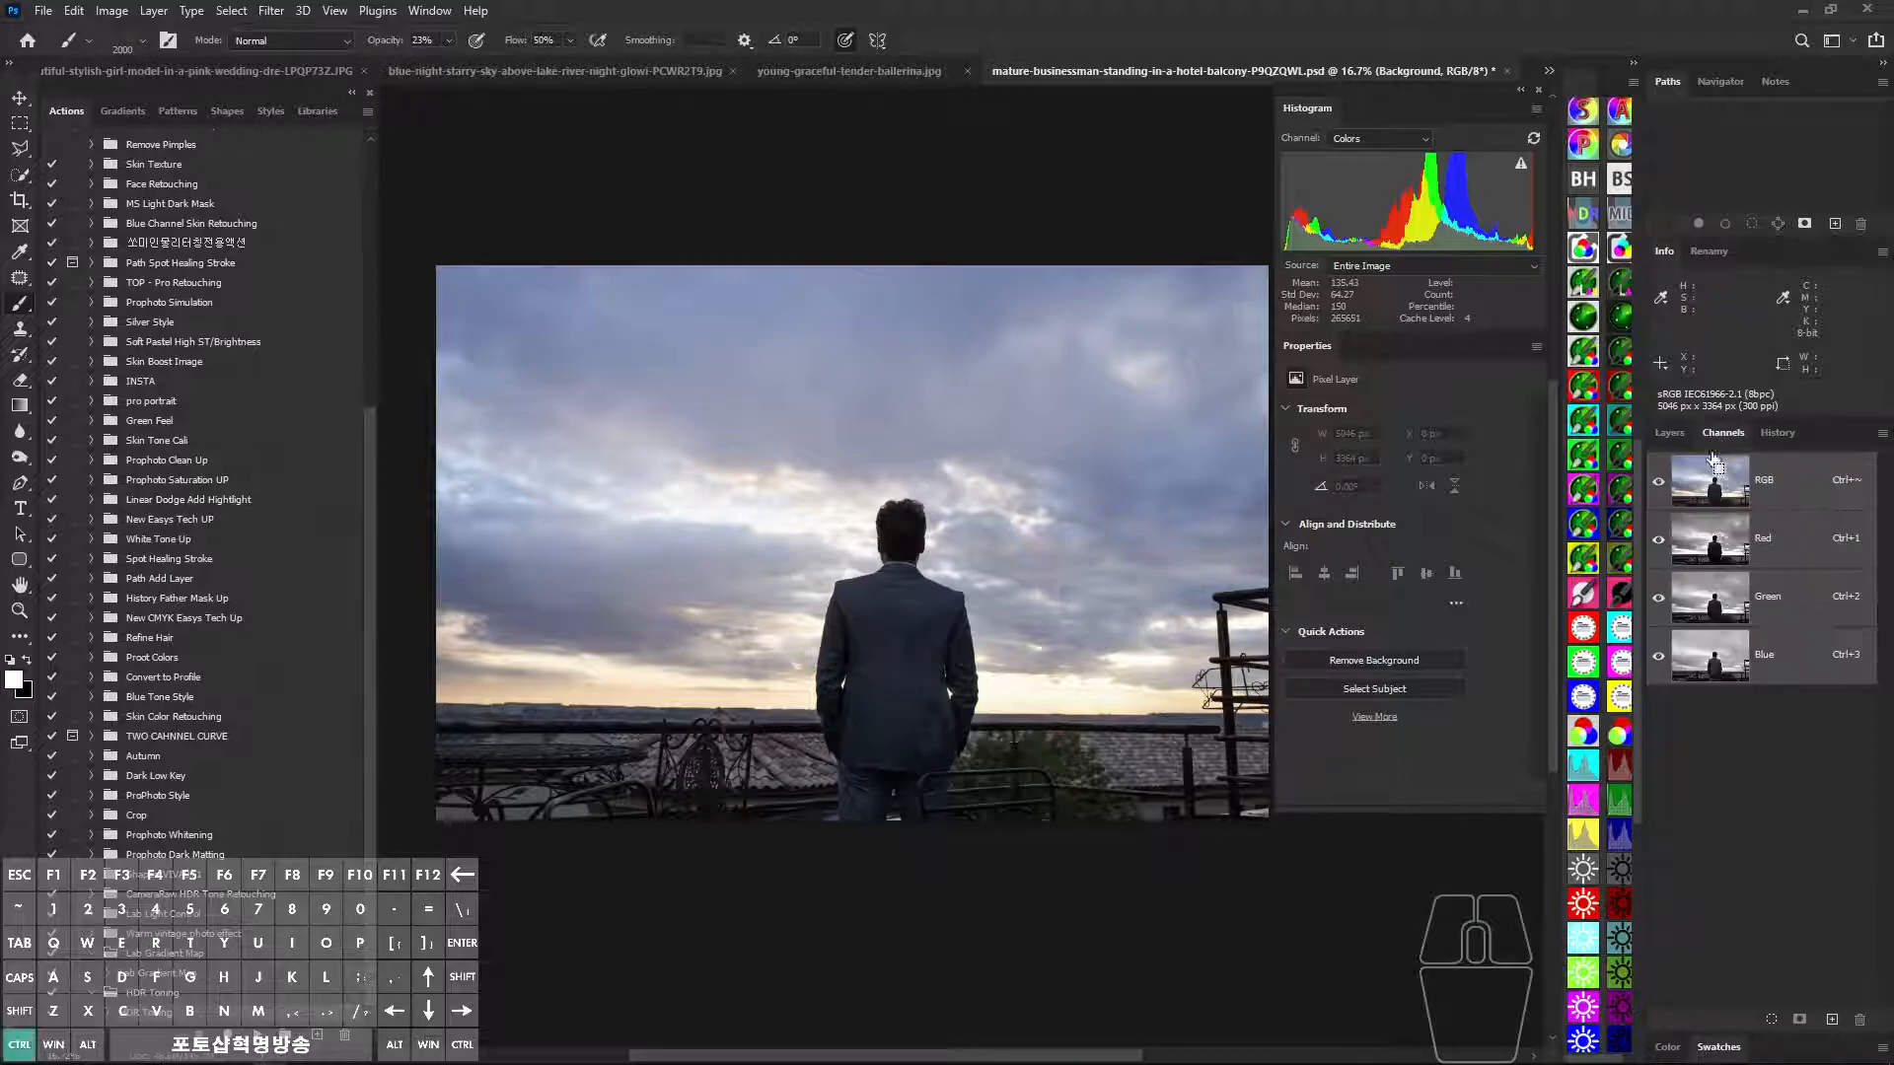
ctrl+click(1709, 481)
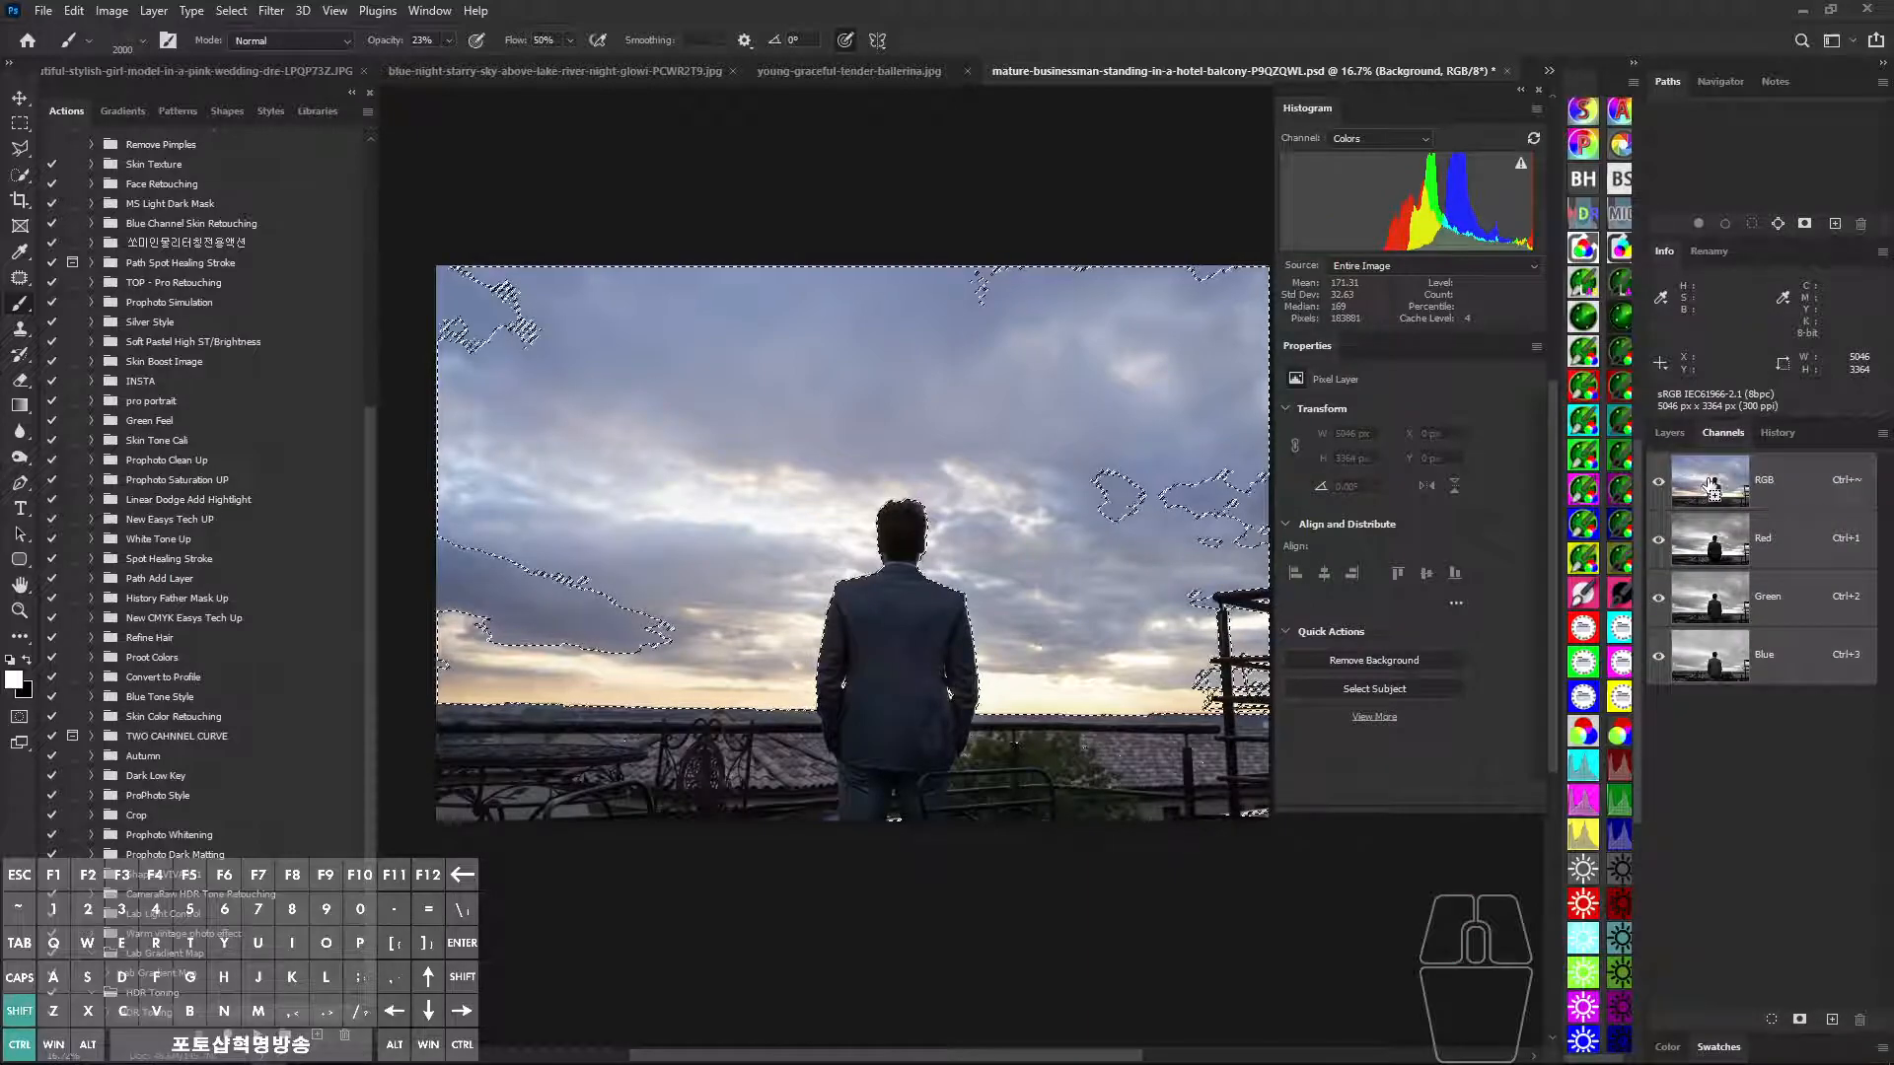
click(1670, 435)
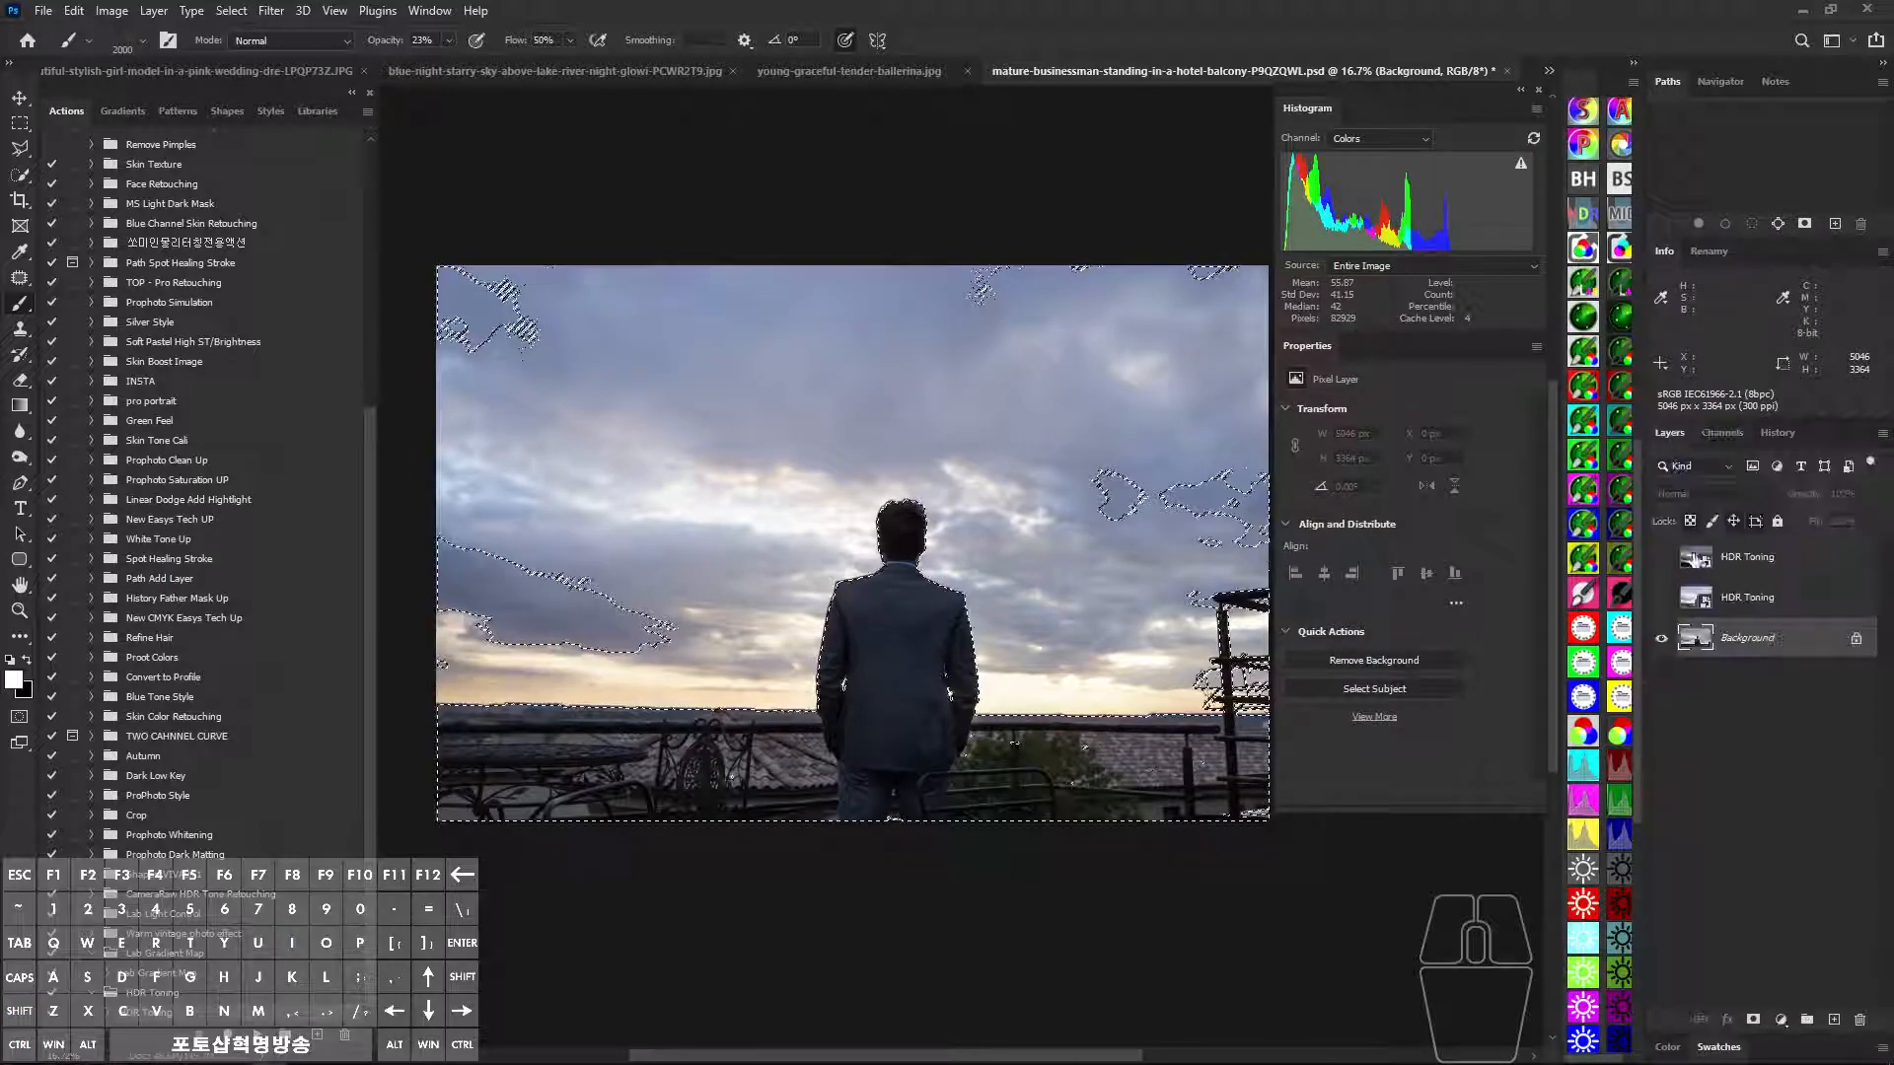
Show the darkened HDR Toning layer and give it a layer mask from the inverted luminosity selection.
click(1662, 558)
click(1747, 558)
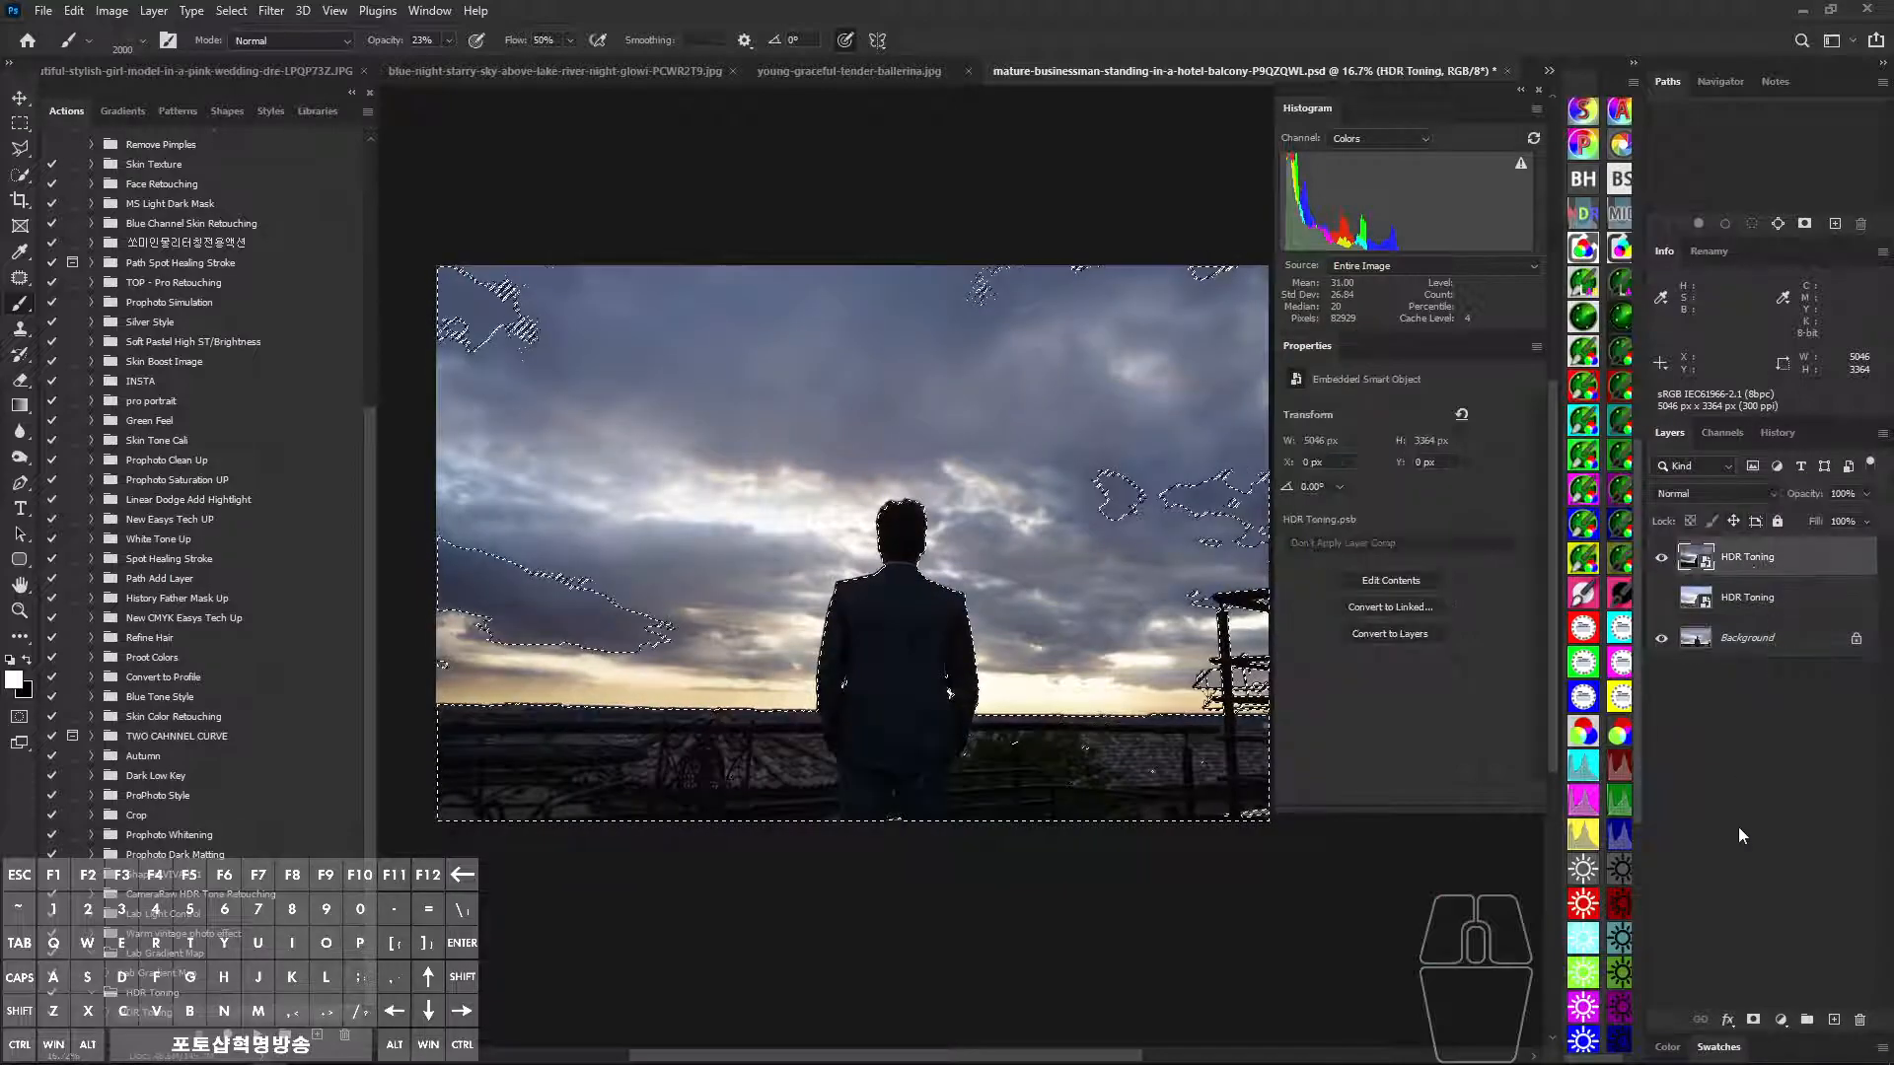
click(1754, 1019)
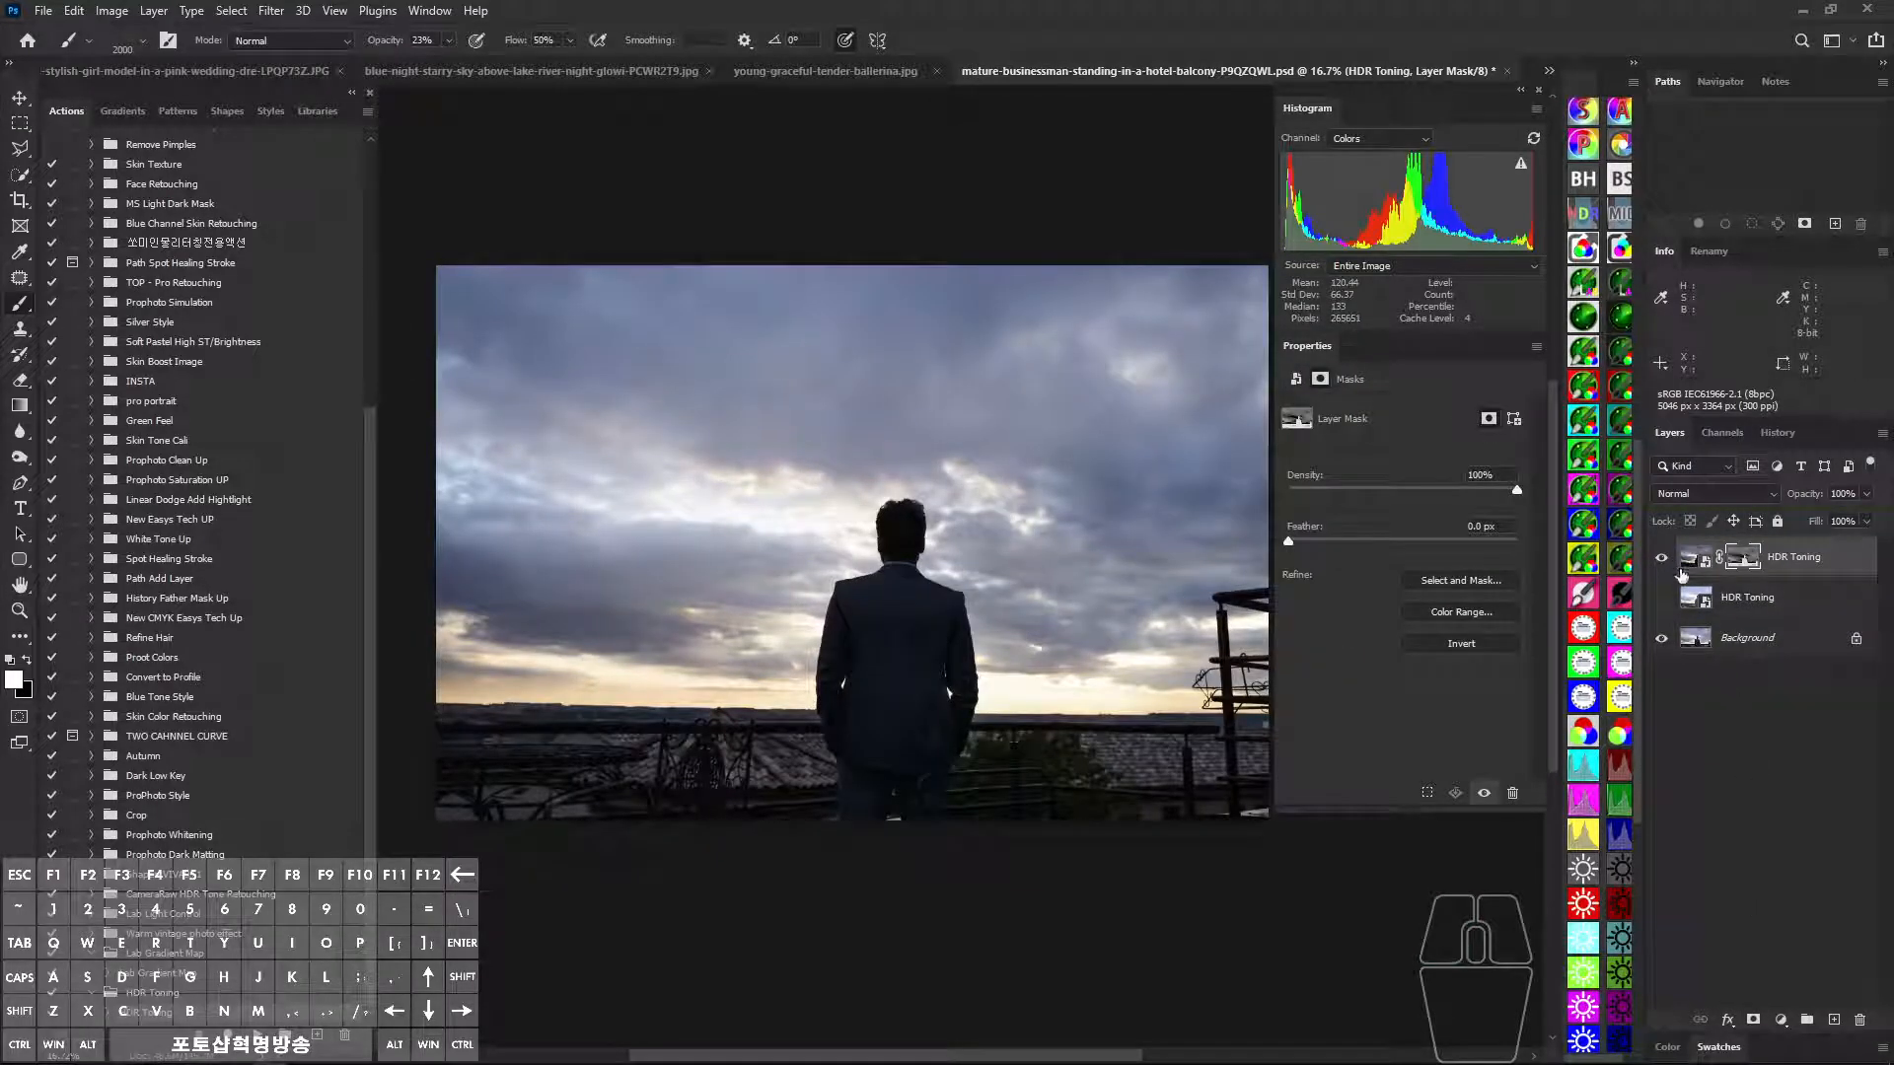
Show the brightened HDR Toning layer and move it above the masked dark one.
click(1664, 598)
drag(1741, 600, 1730, 548)
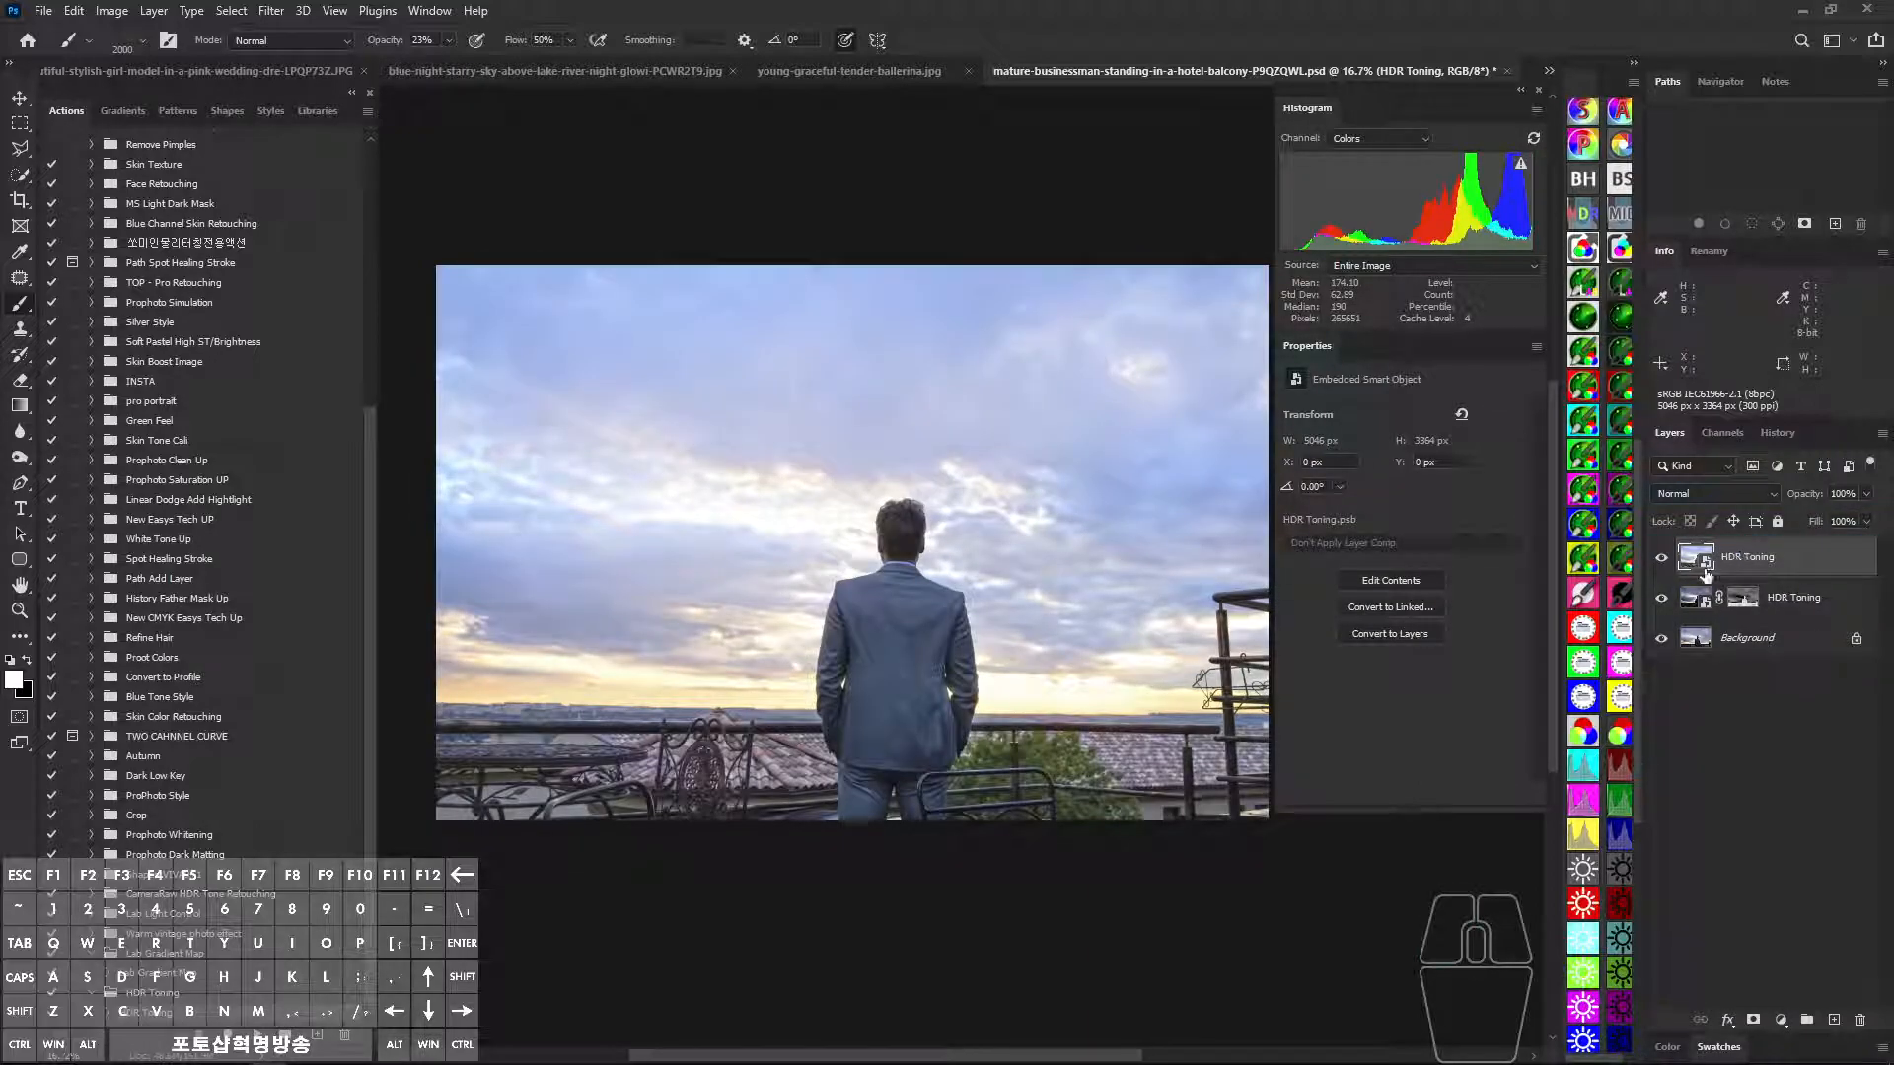
Mask the brightened HDR Toning layer with the Background's RGB luminosity selection and show both toned layers.
click(1660, 557)
click(1721, 432)
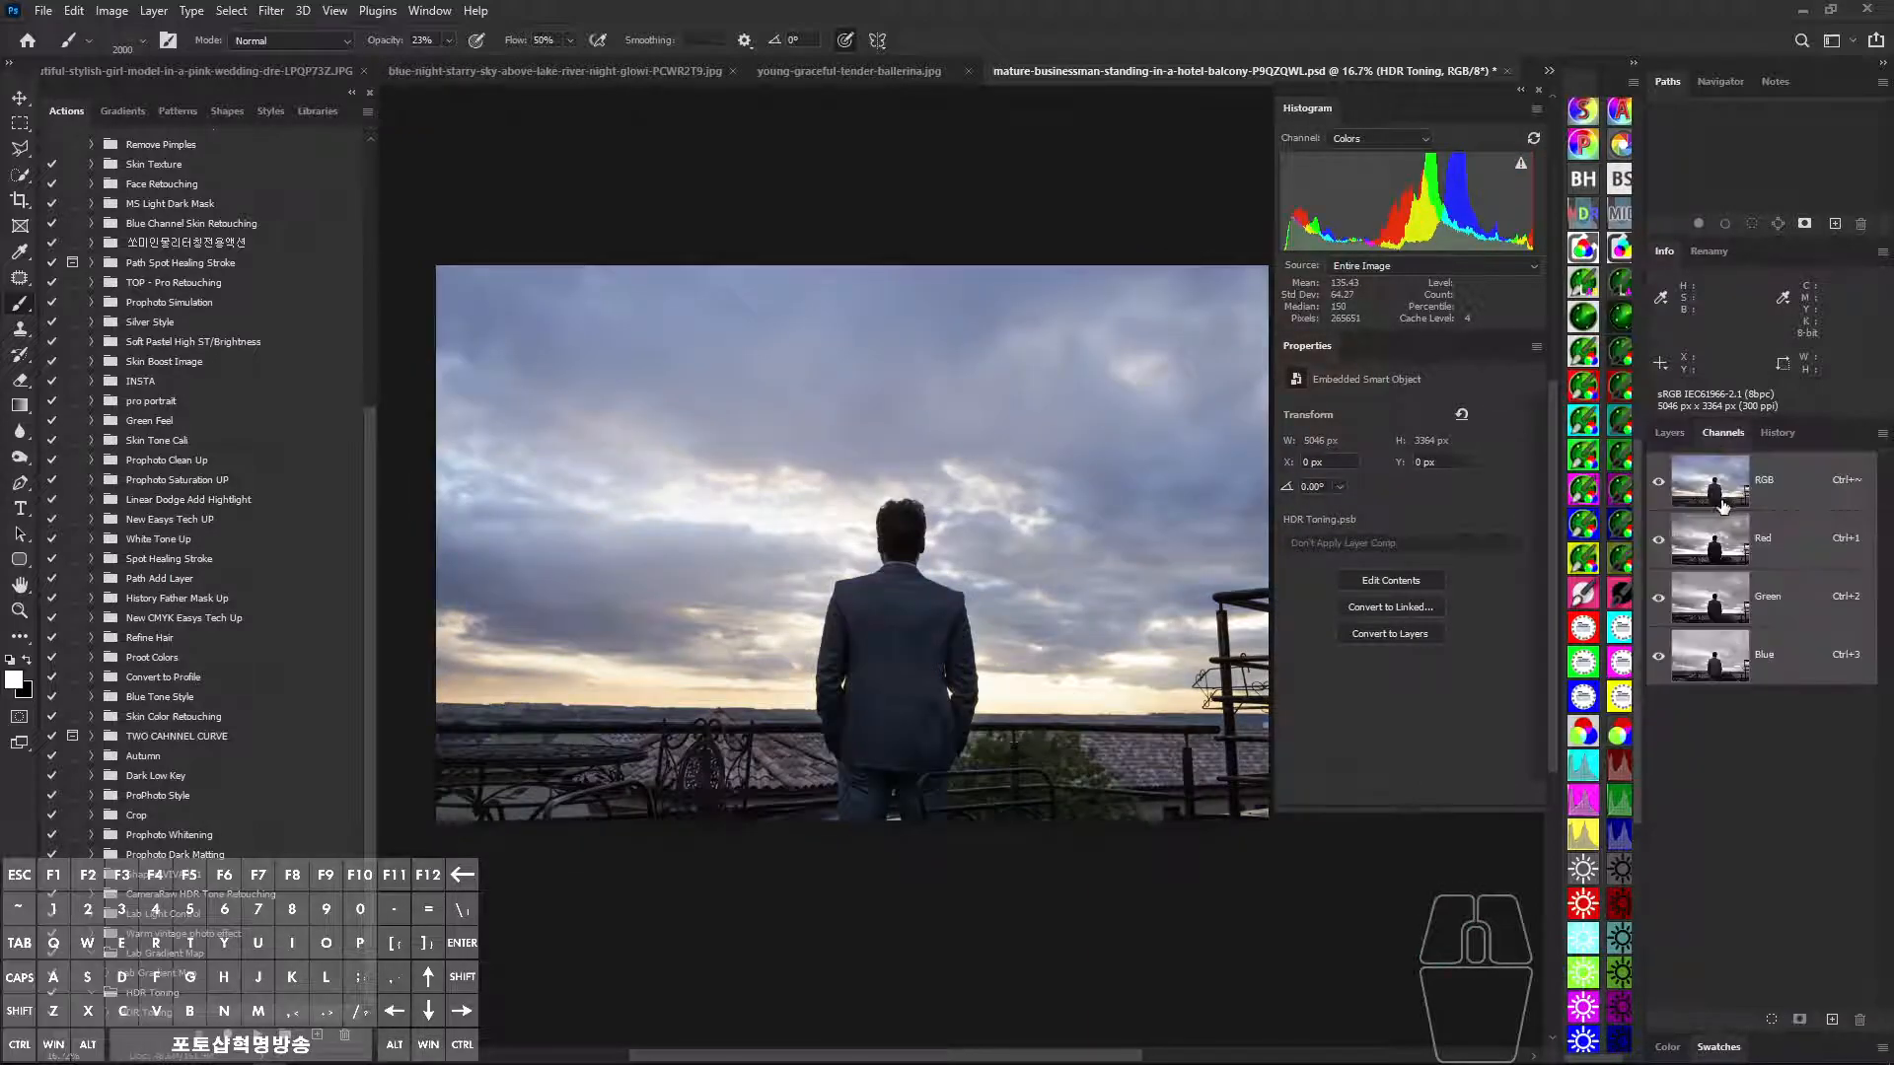
ctrl+click(1722, 493)
click(1669, 431)
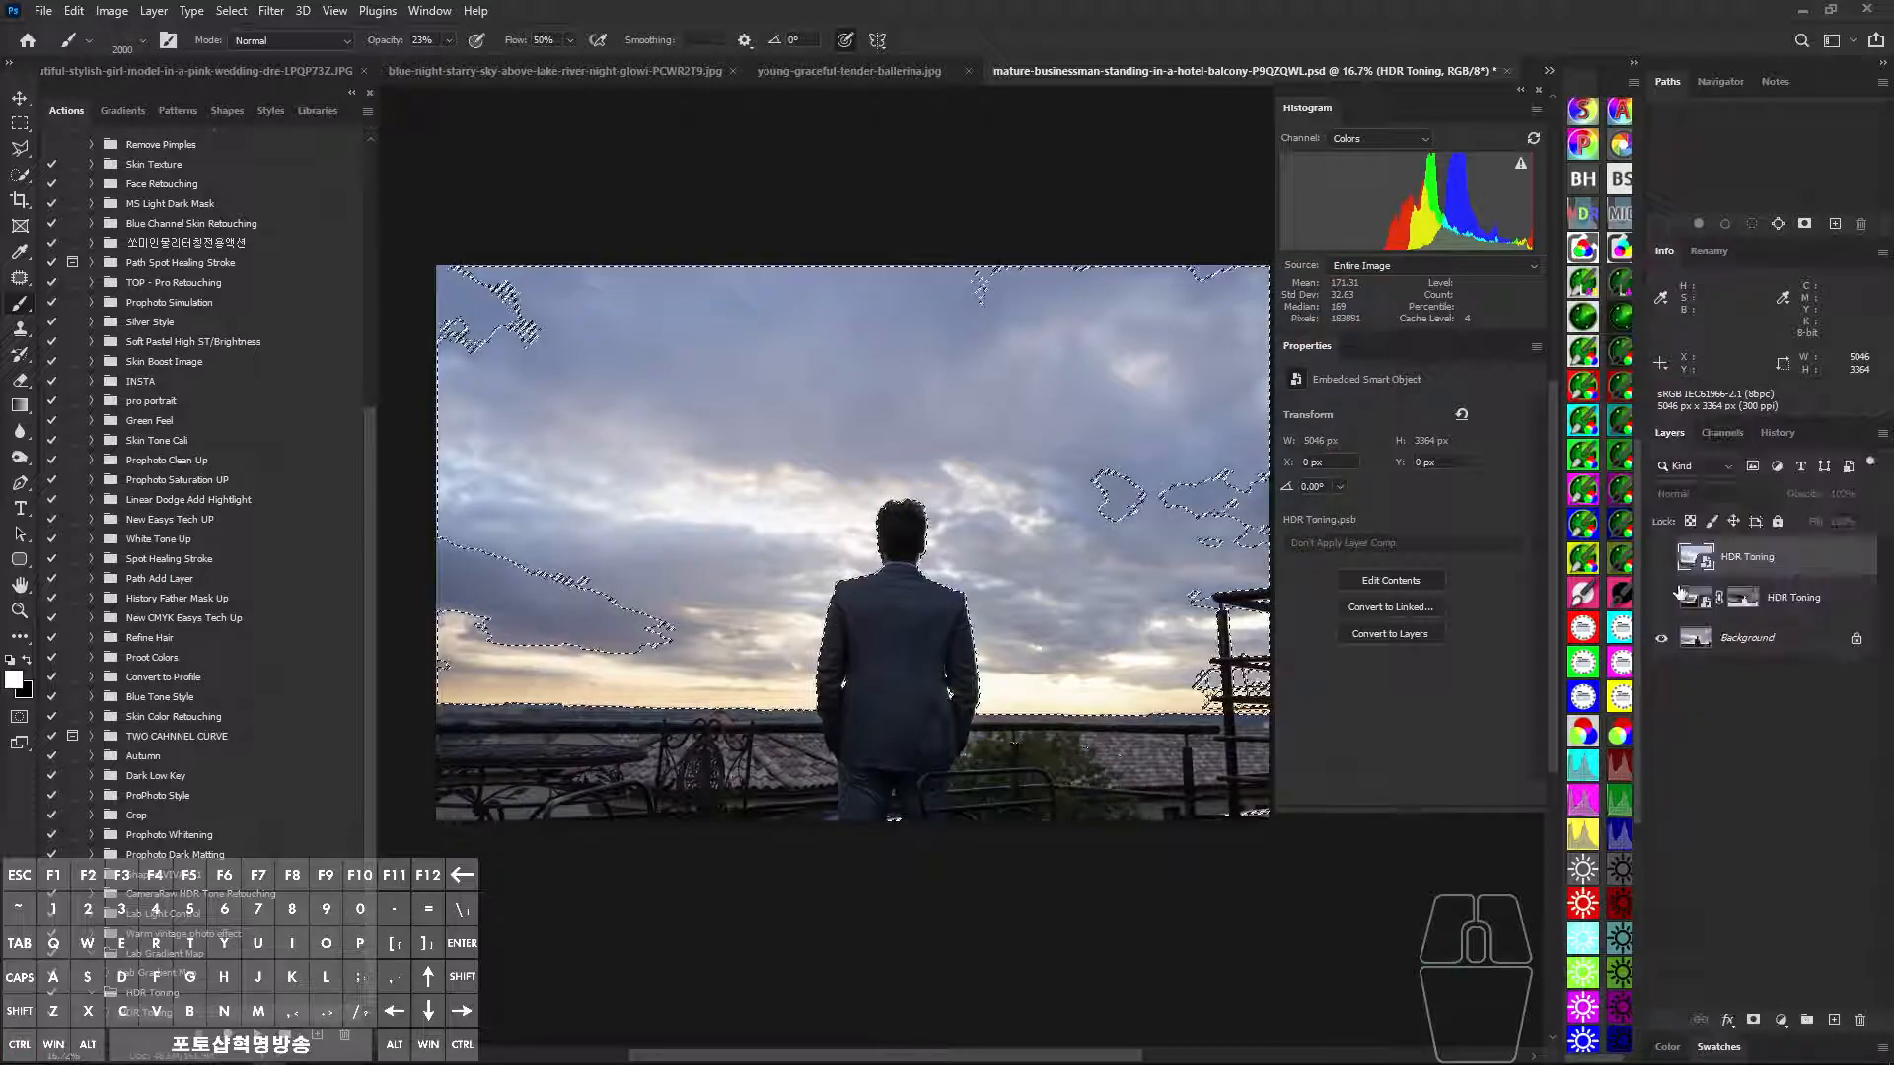
click(1662, 558)
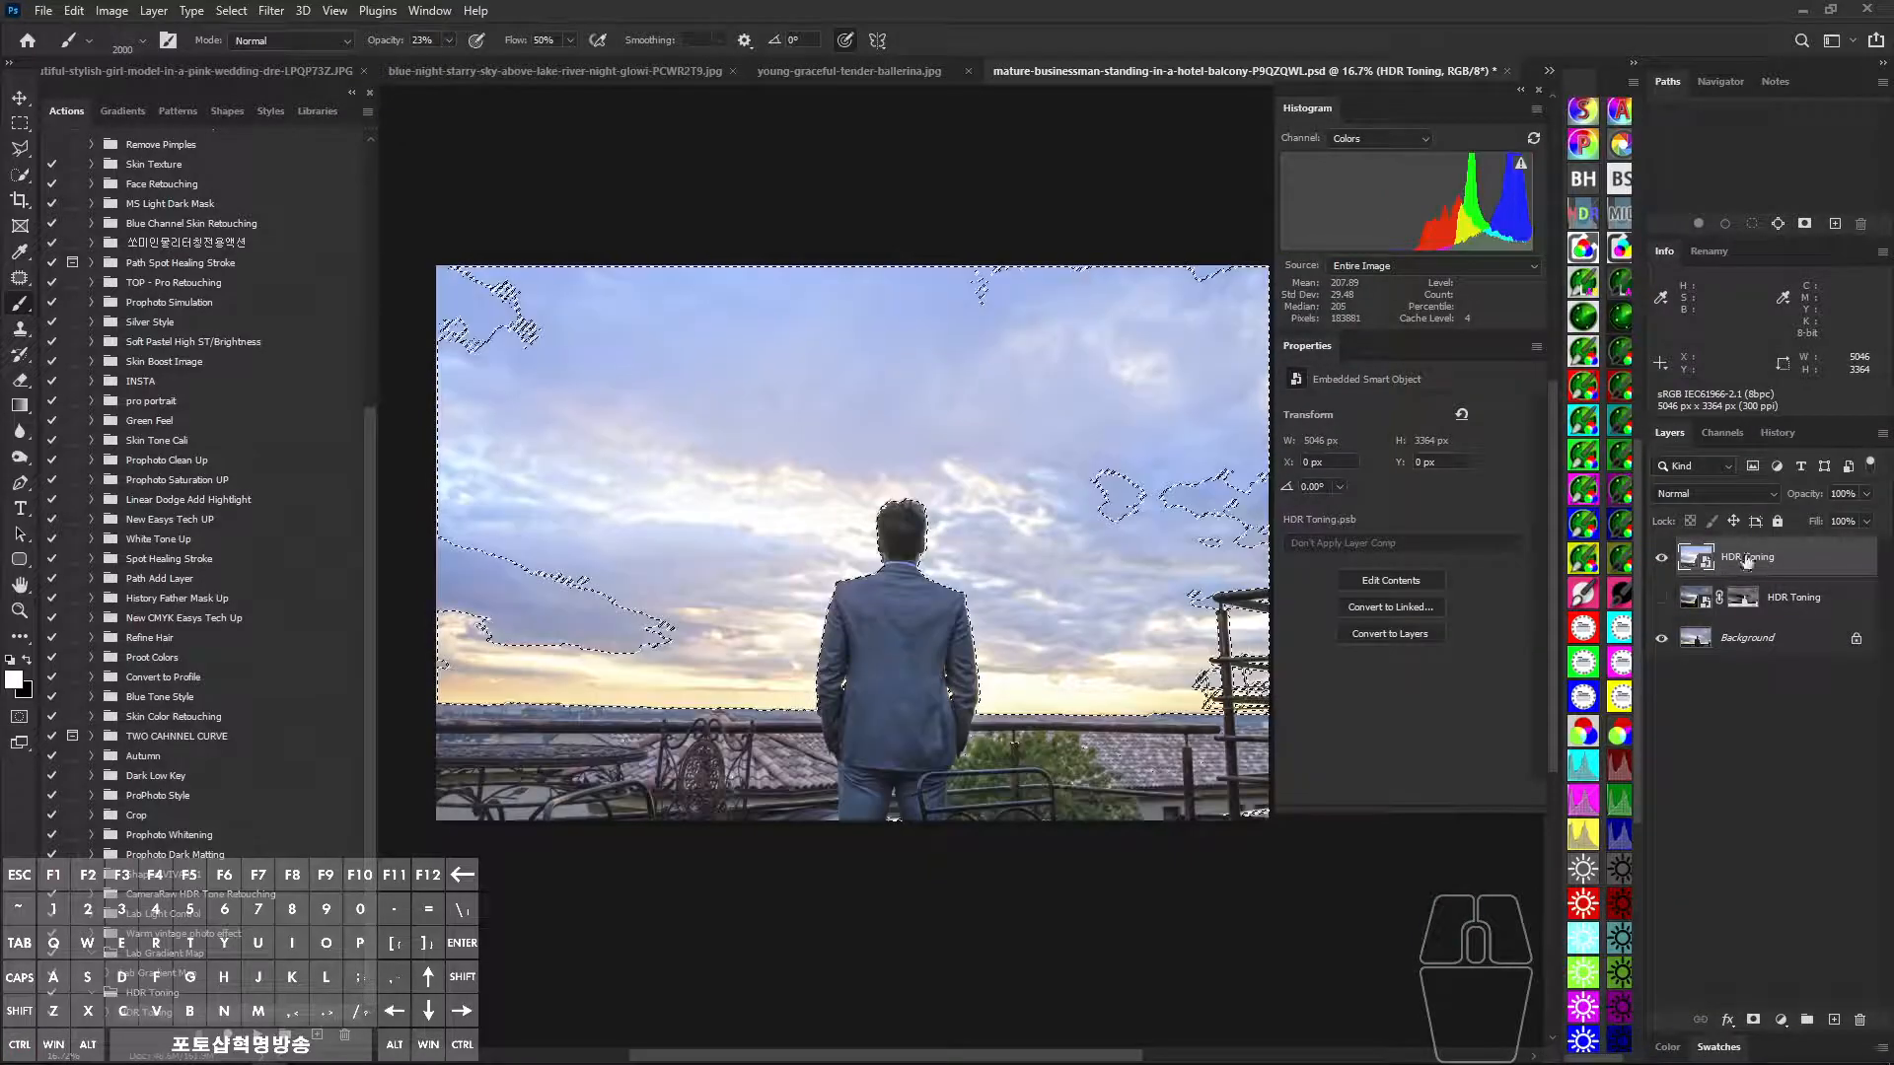
click(1754, 1020)
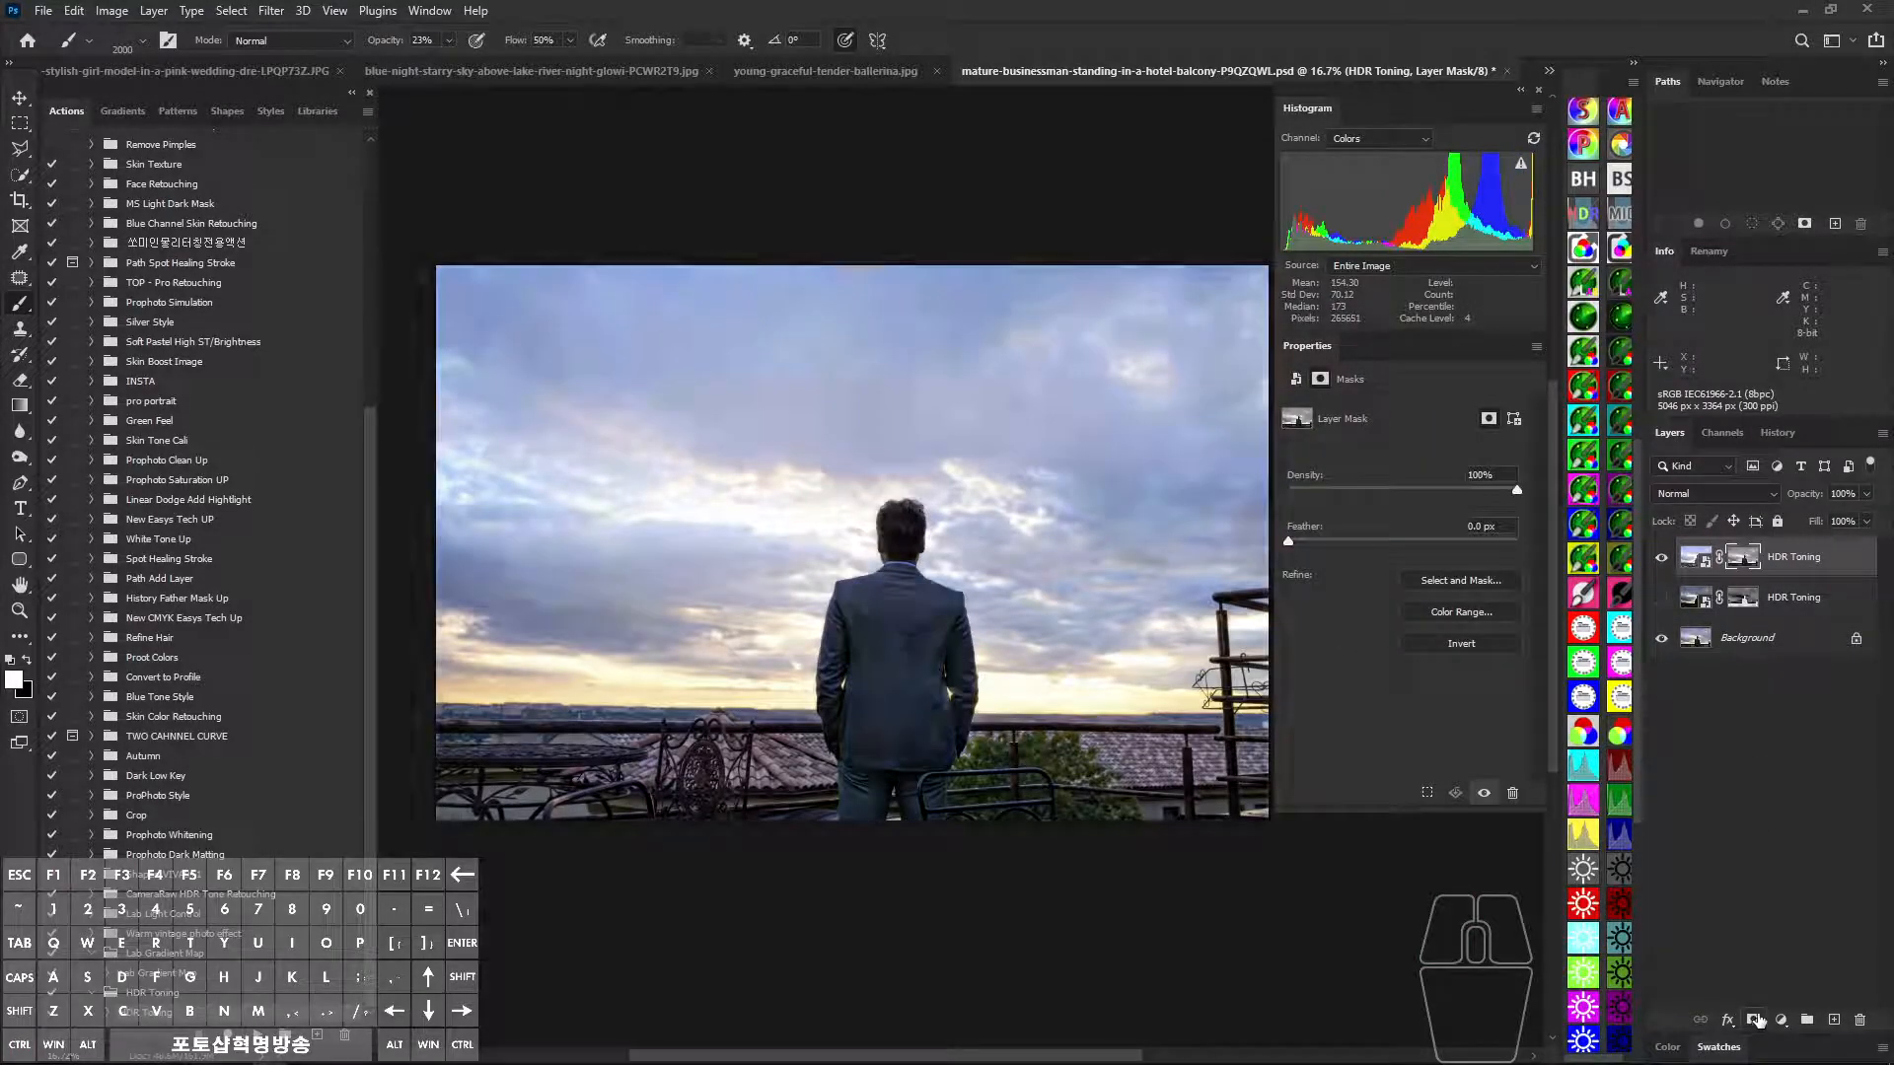
click(1663, 598)
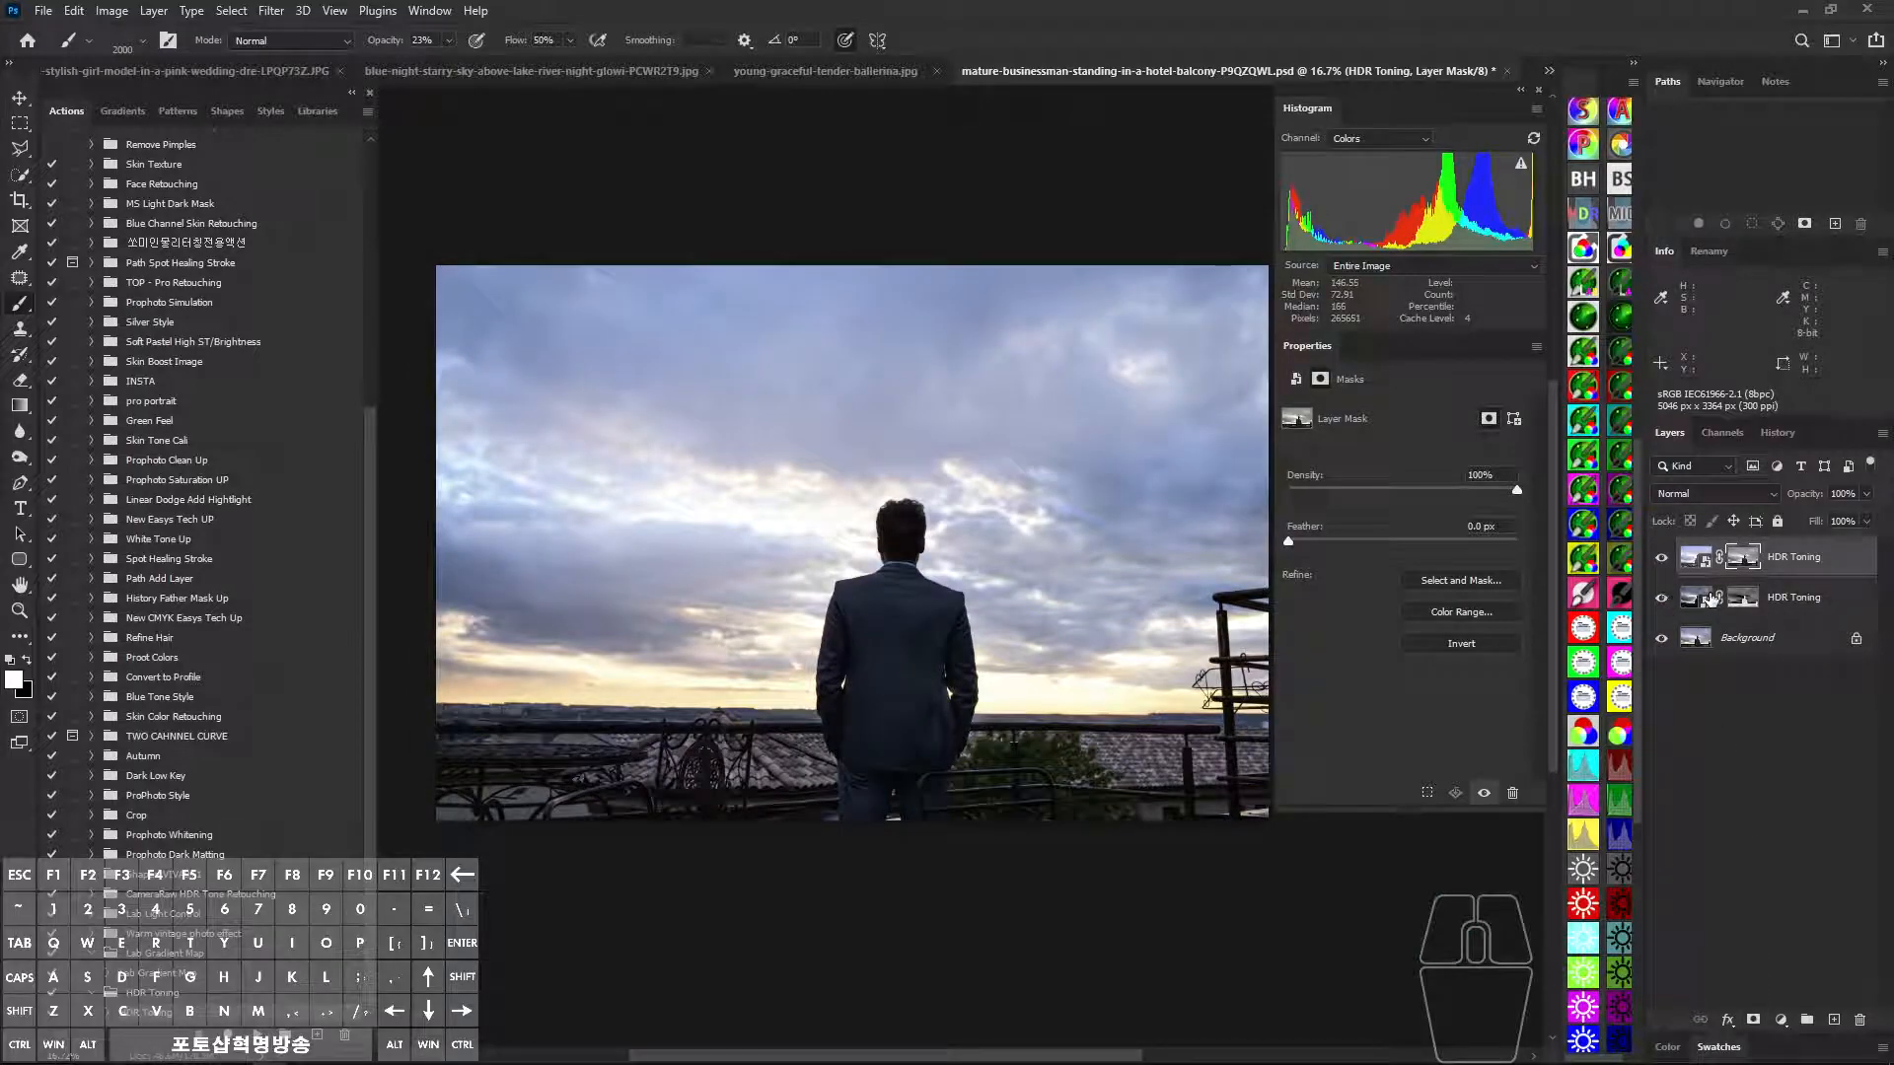
Select both masked HDR Toning layers and toggle their visibility repeatedly to compare the photo before and after.
ctrl+shift+click(1785, 597)
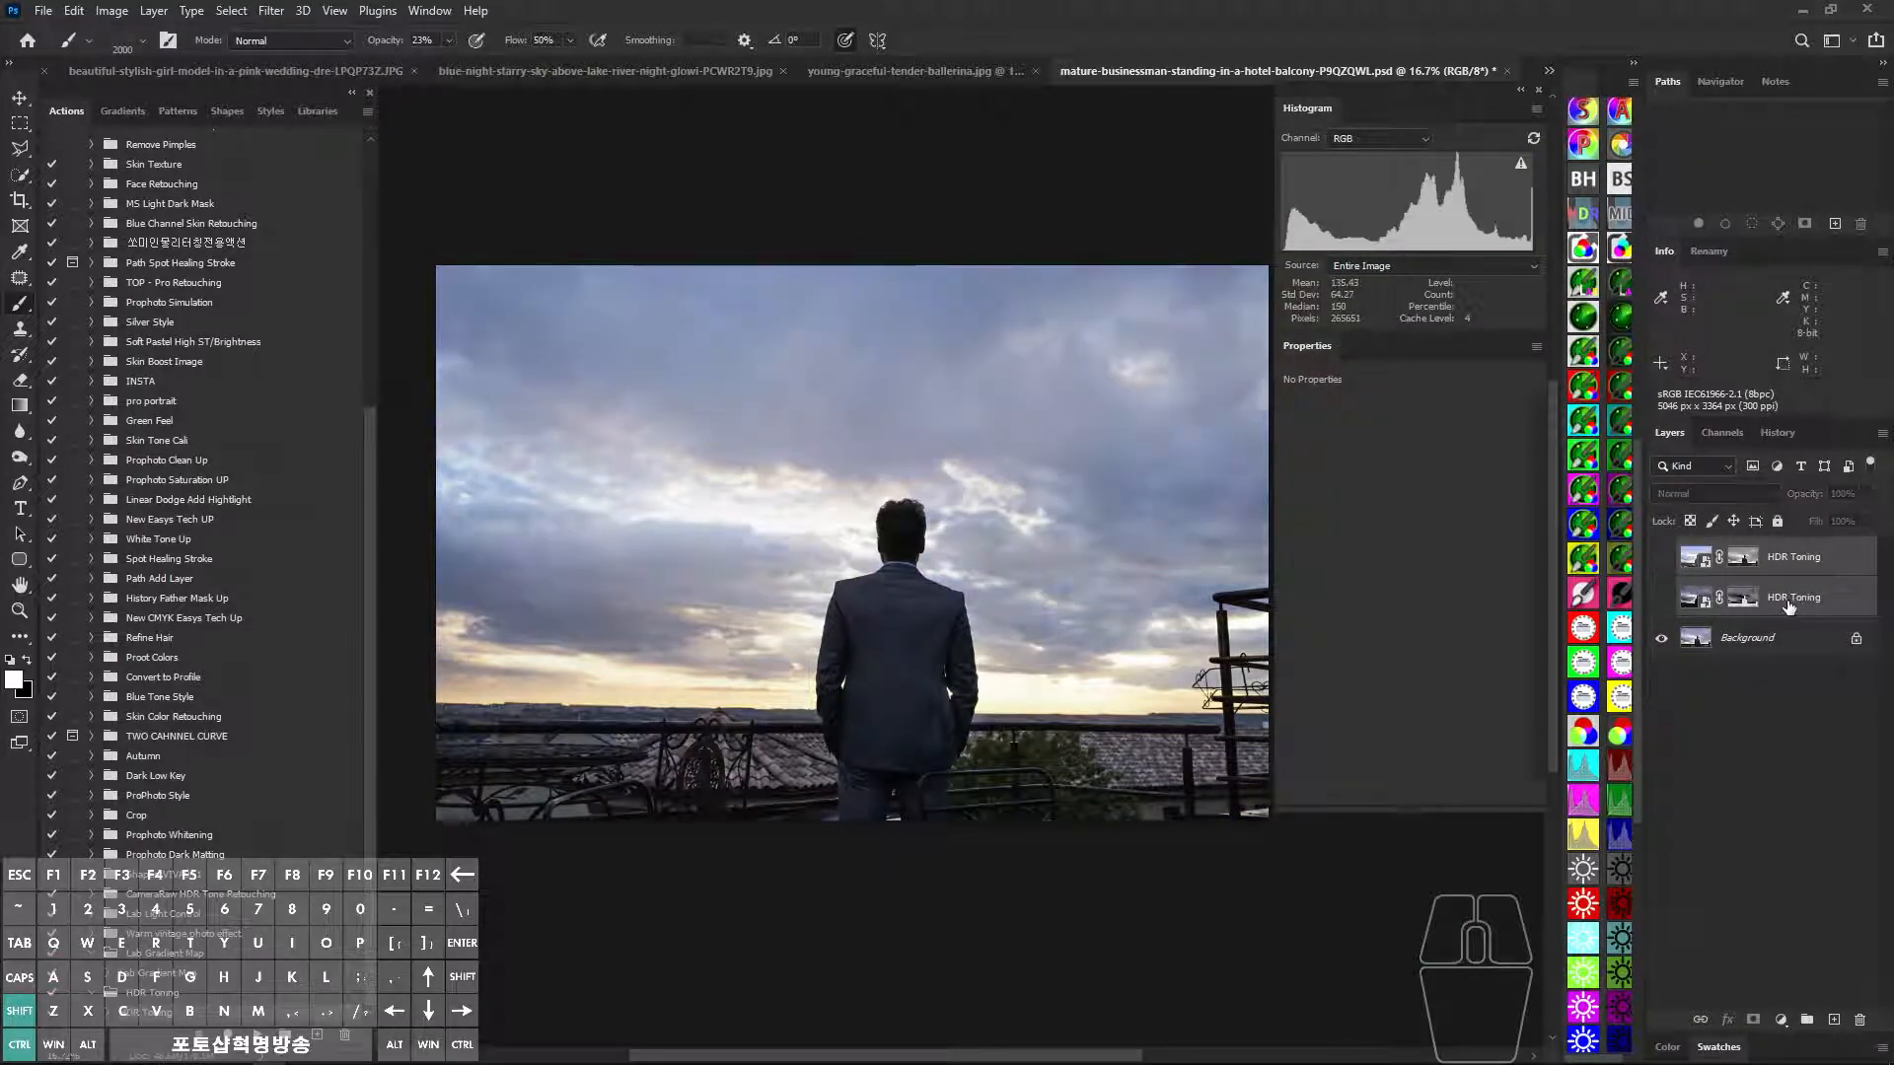
key(ctrl+comma)
key(ctrl+comma)
key(ctrl+comma)
key(ctrl+comma)
key(ctrl+comma)
key(ctrl+comma)
key(ctrl+comma)
key(ctrl+comma)
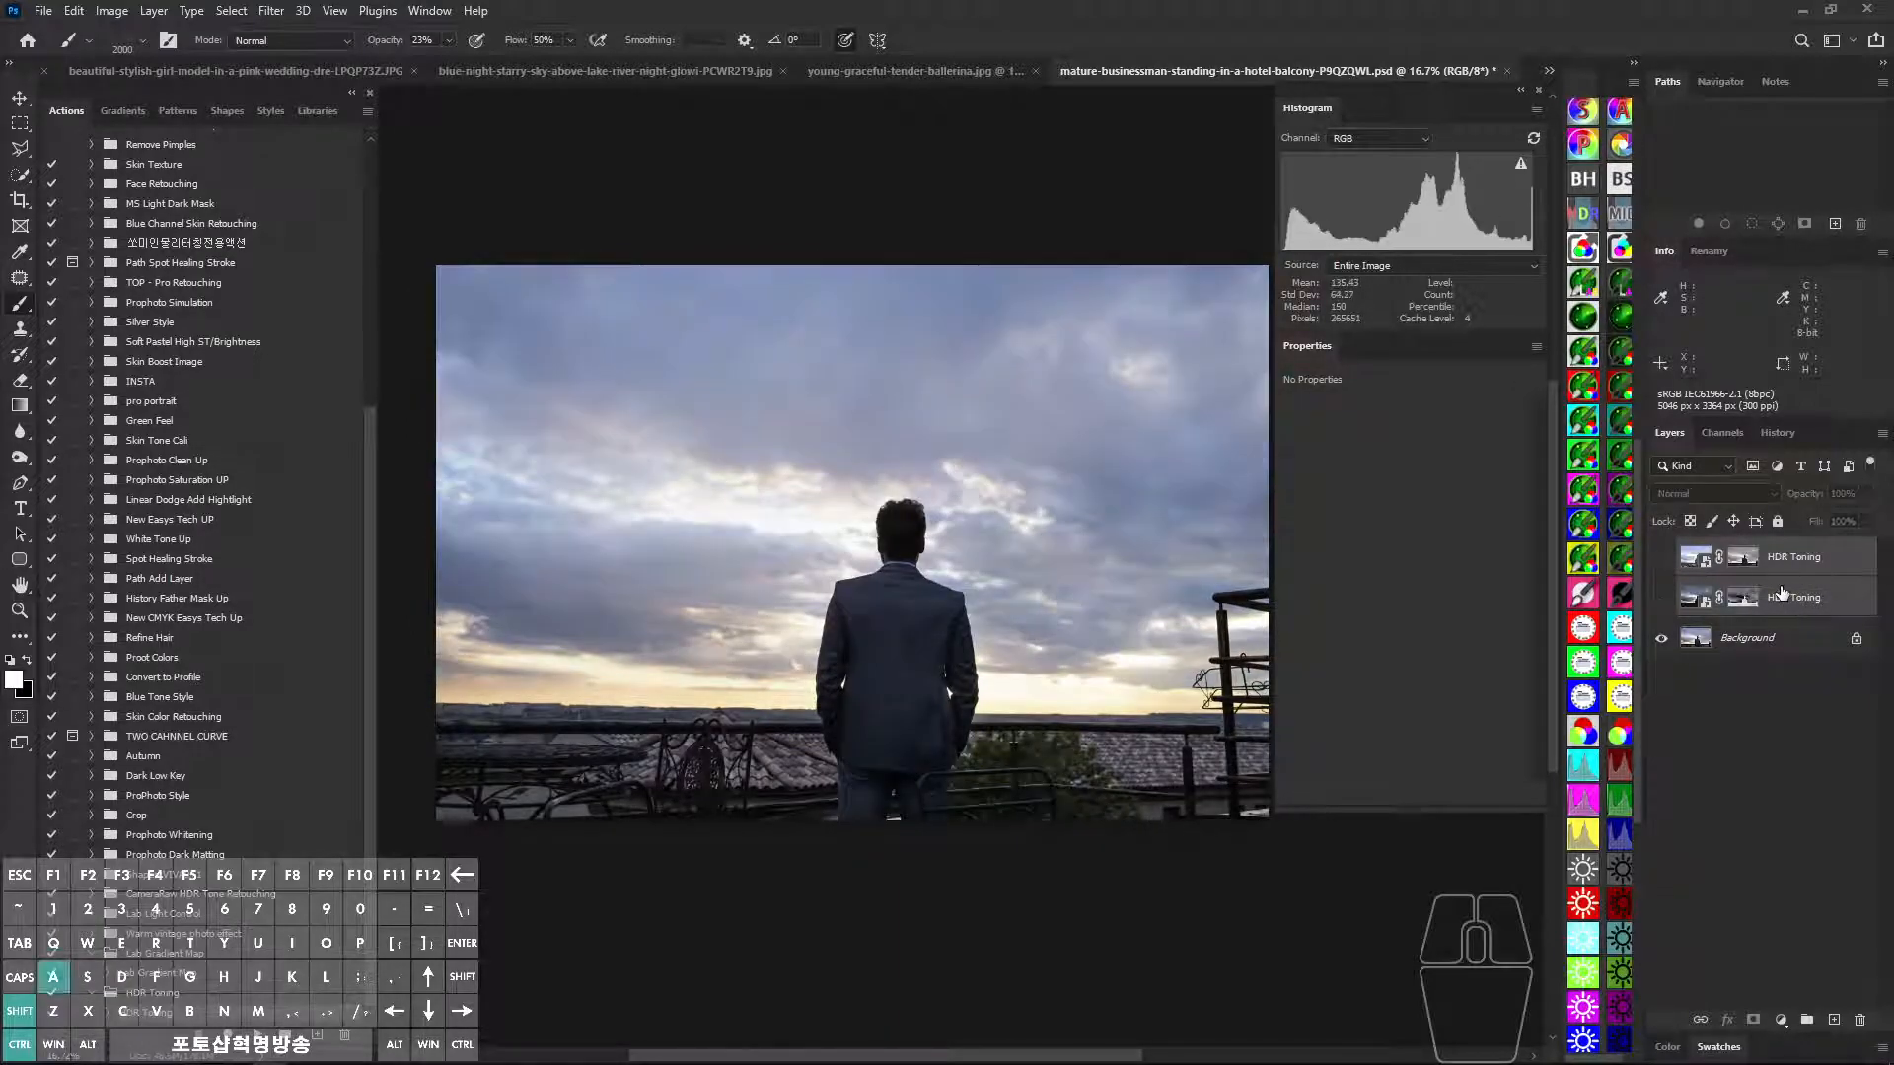
key(ctrl+comma)
key(ctrl+comma)
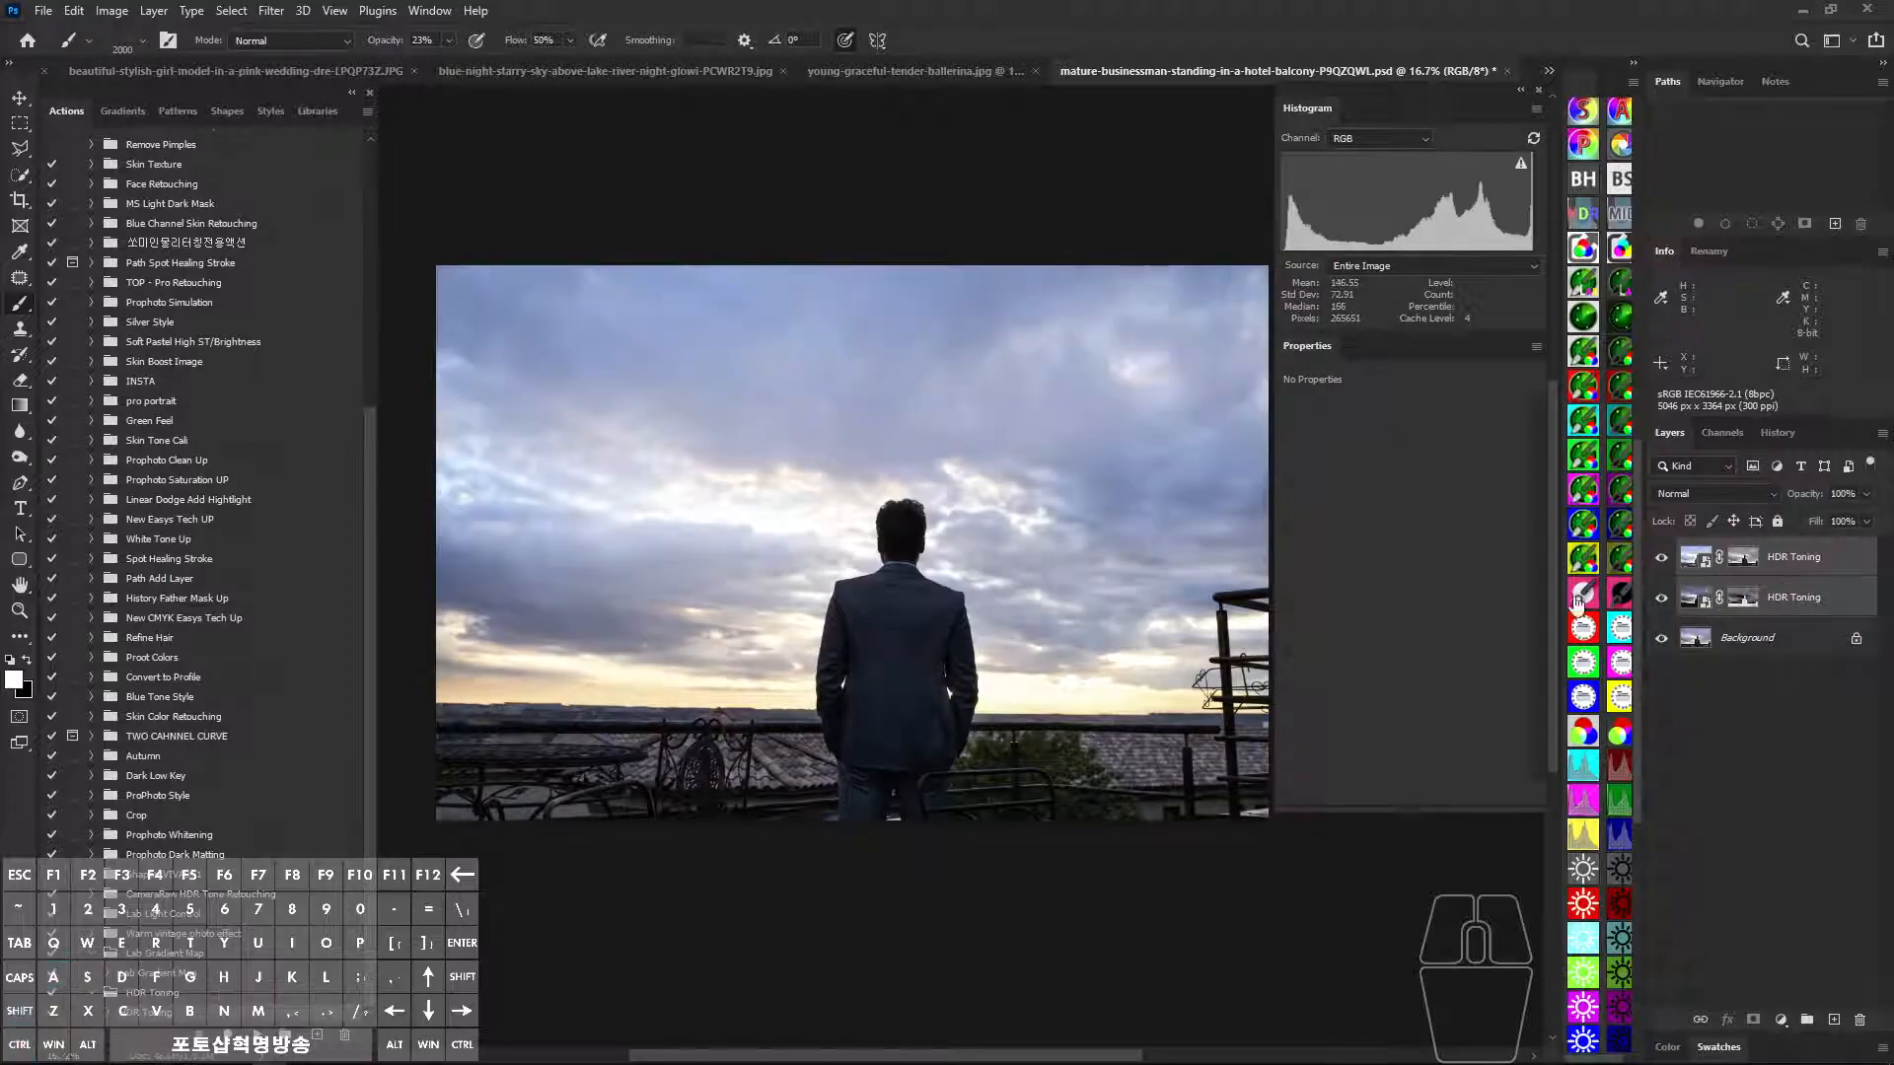
Hide both masked HDR Toning layers and run the HDR Toning action on the Background again.
click(1765, 637)
drag(1661, 556, 1660, 597)
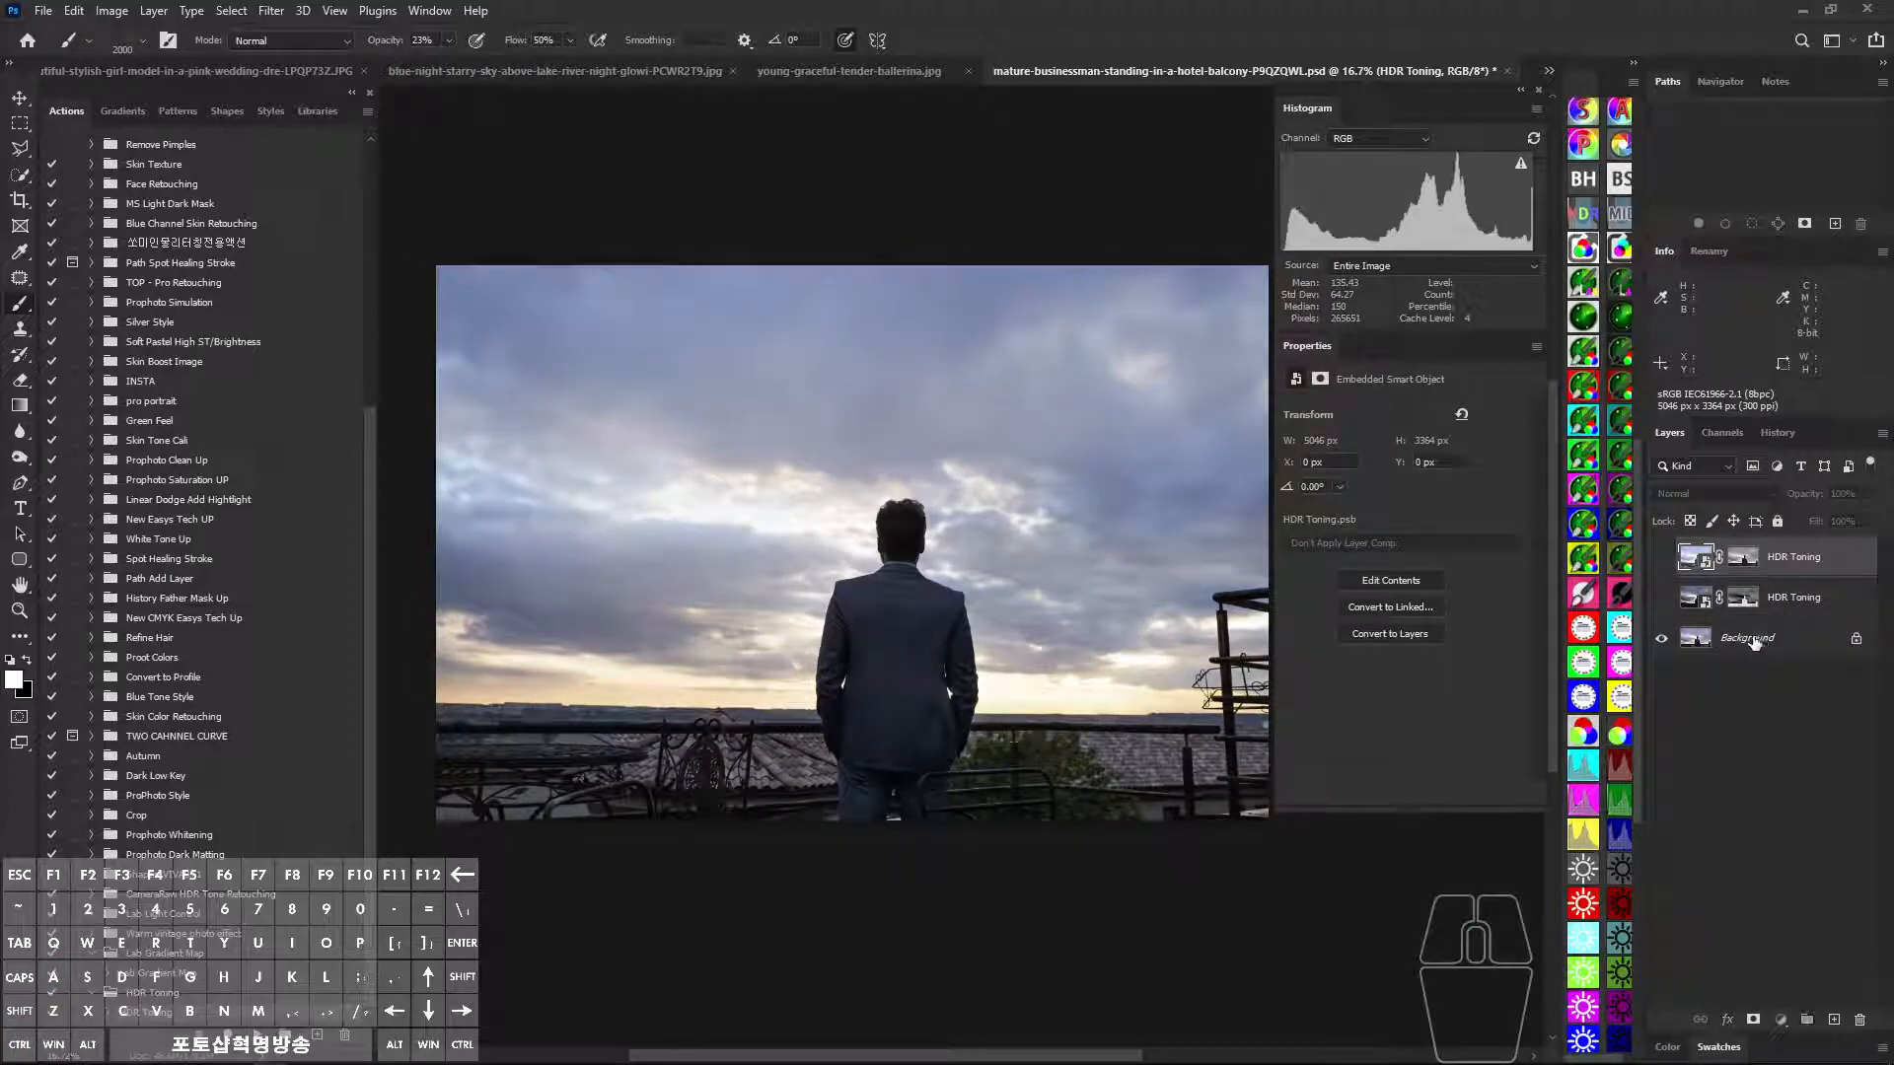
click(256, 1036)
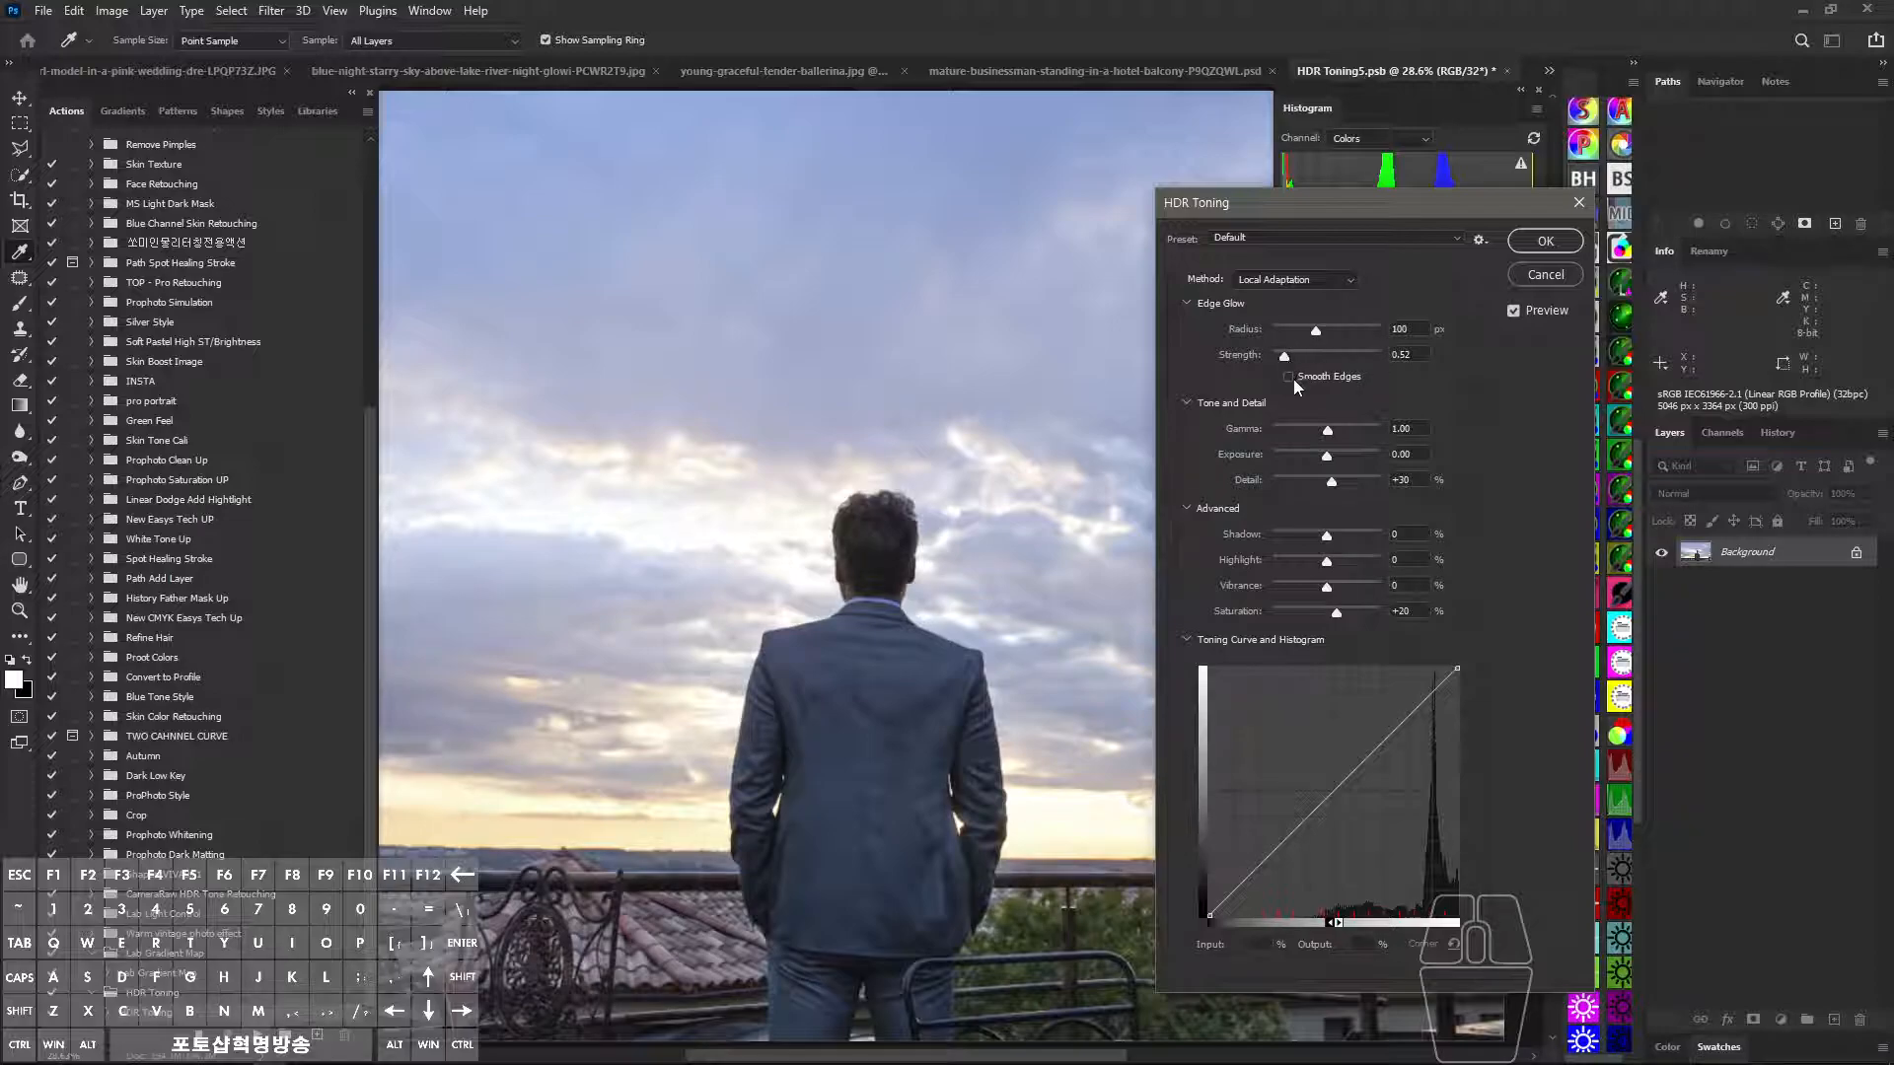
Set the Edge Glow to radius 188 px and strength 0.89, and the Detail to +96%.
drag(1316, 332, 1337, 325)
click(1286, 357)
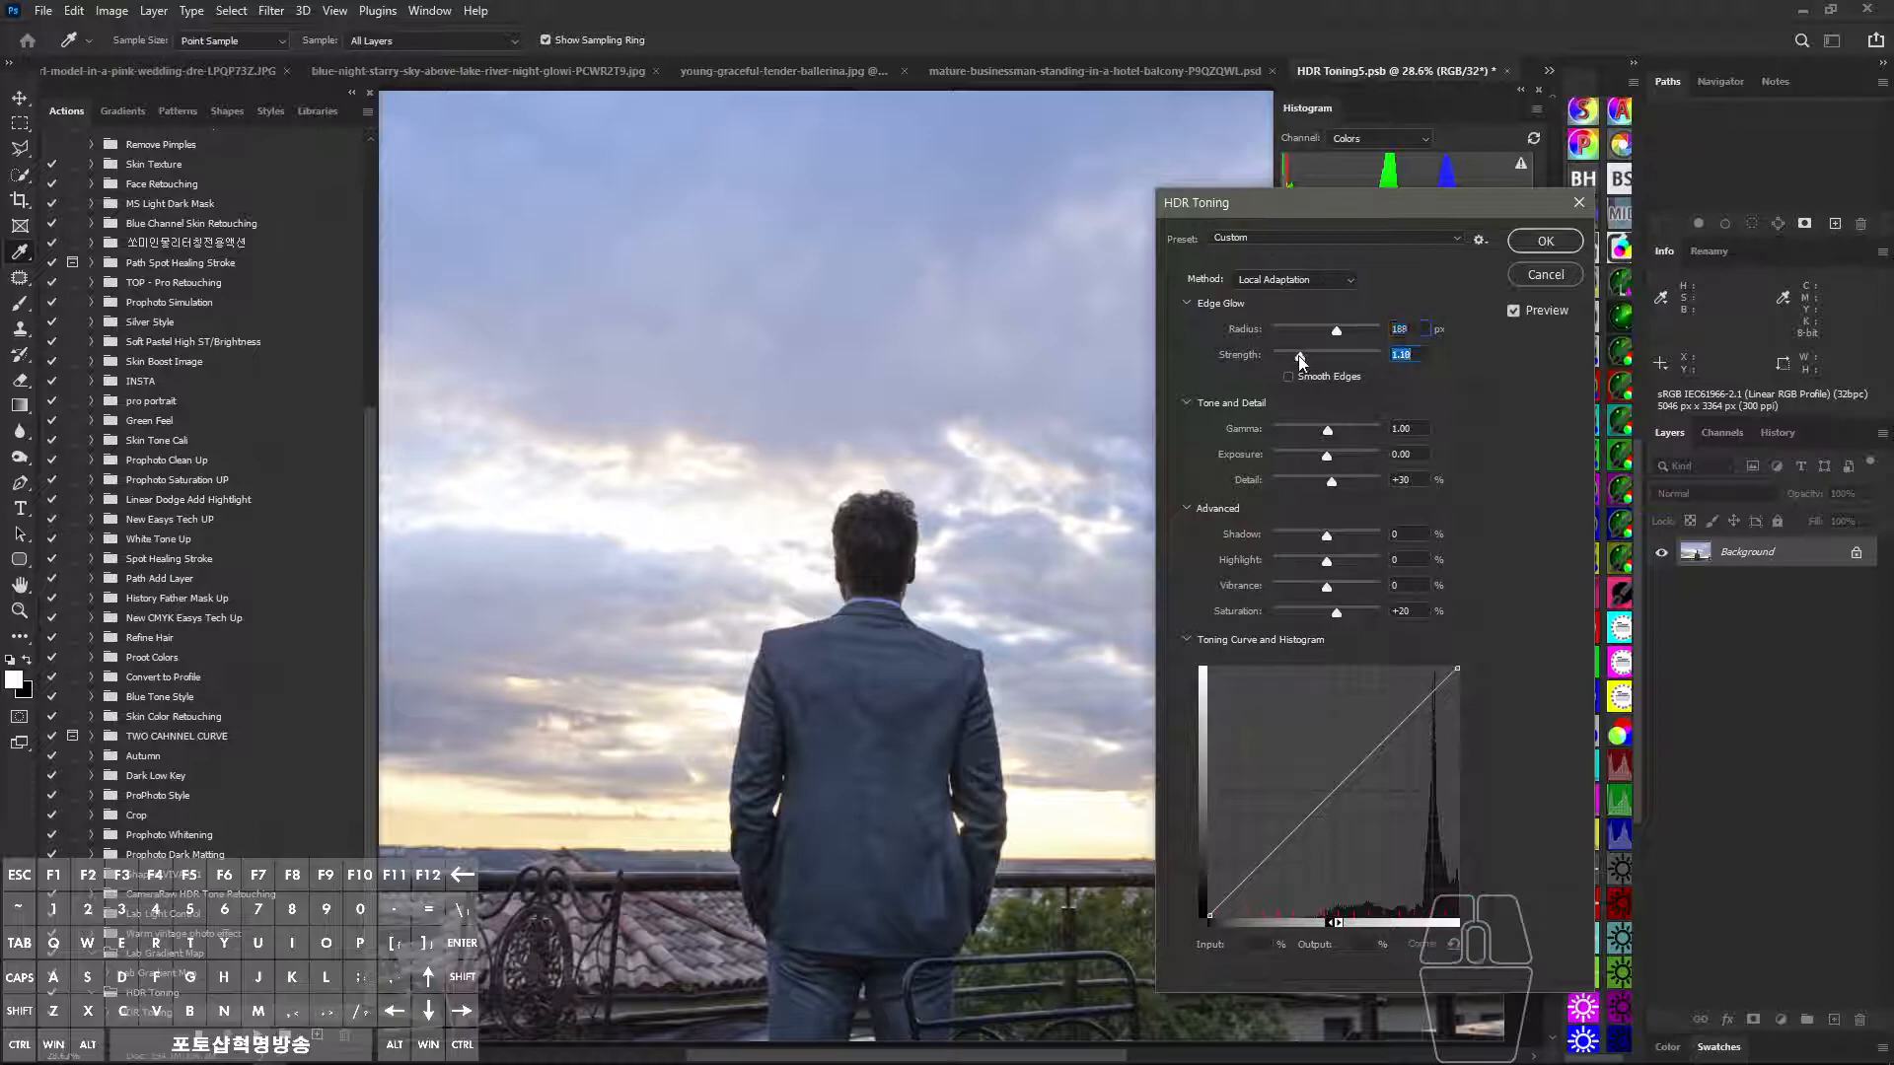
drag(1298, 355, 1293, 355)
click(1293, 355)
drag(1332, 485, 1345, 480)
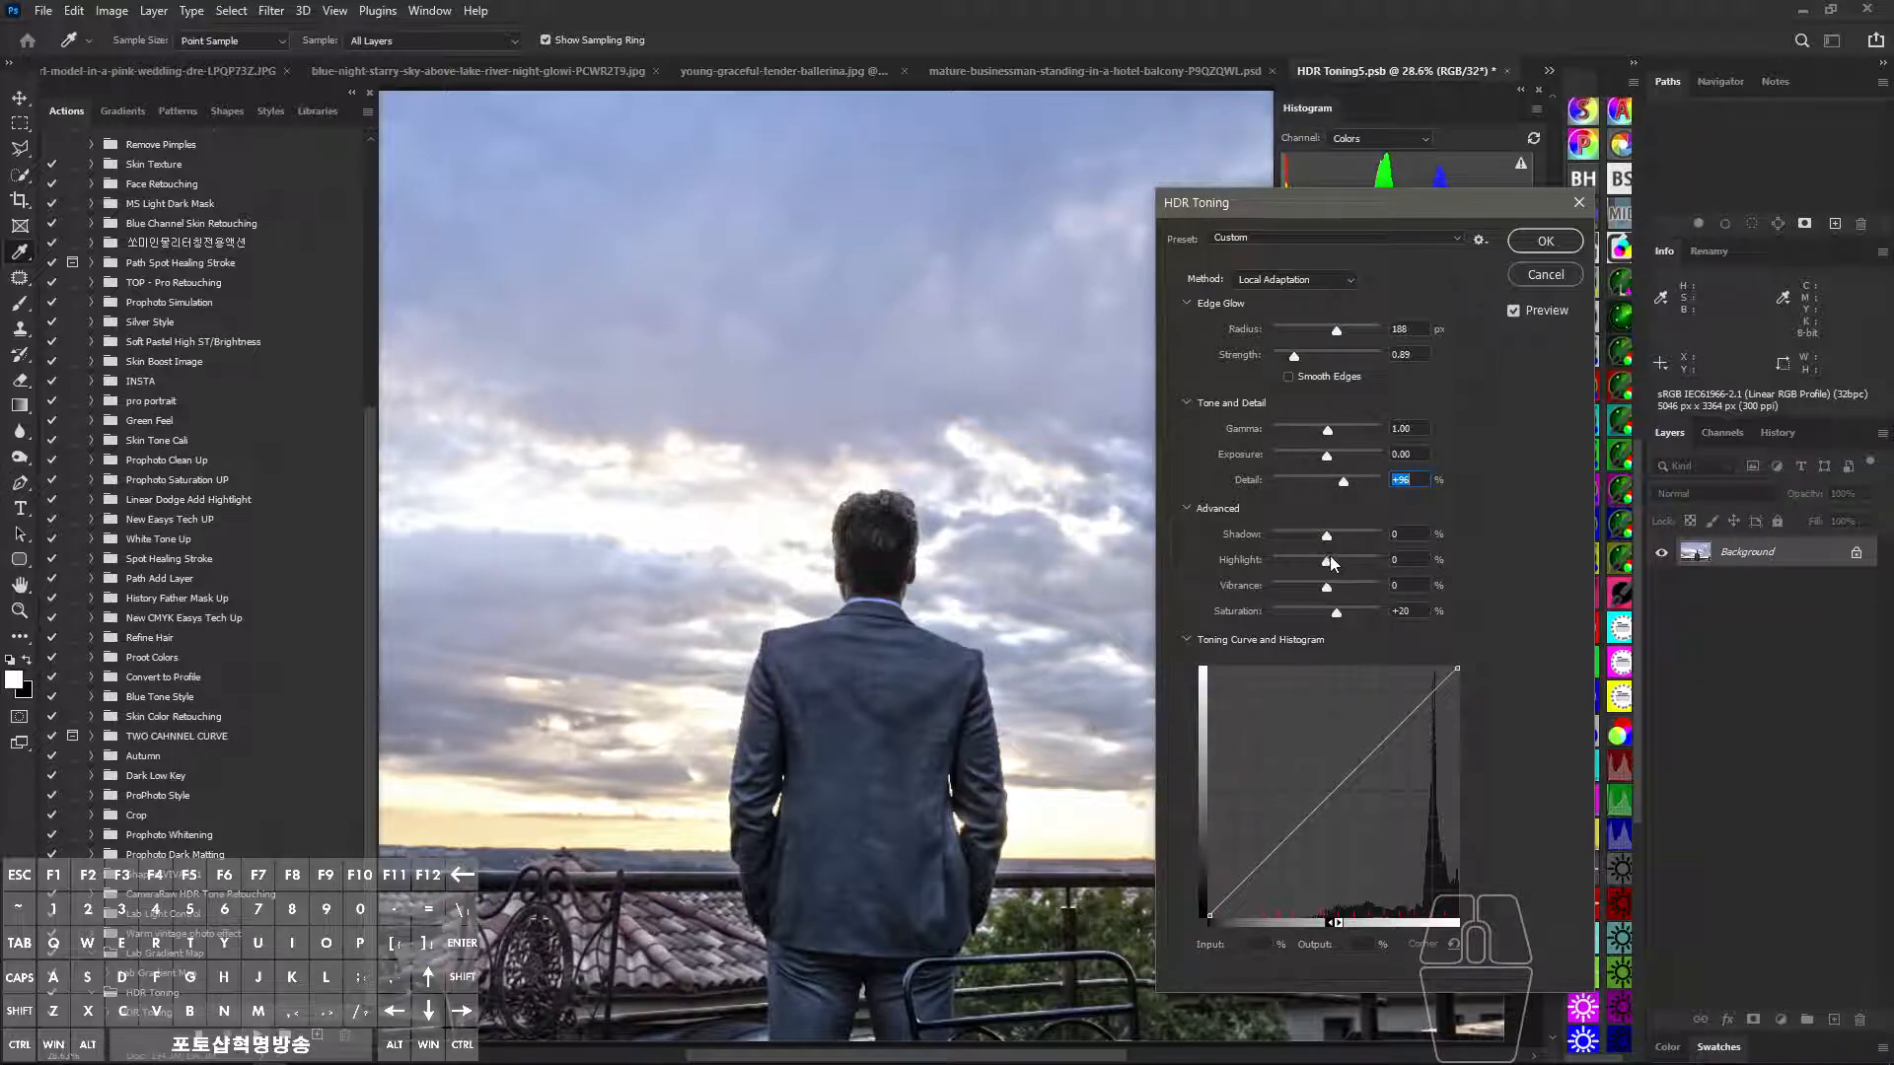
Apply HDR Toning with Shadow +52%, Highlight +8%, Vibrance +21% and the toning curve raised to input 49%, output 58%.
drag(1329, 541, 1339, 583)
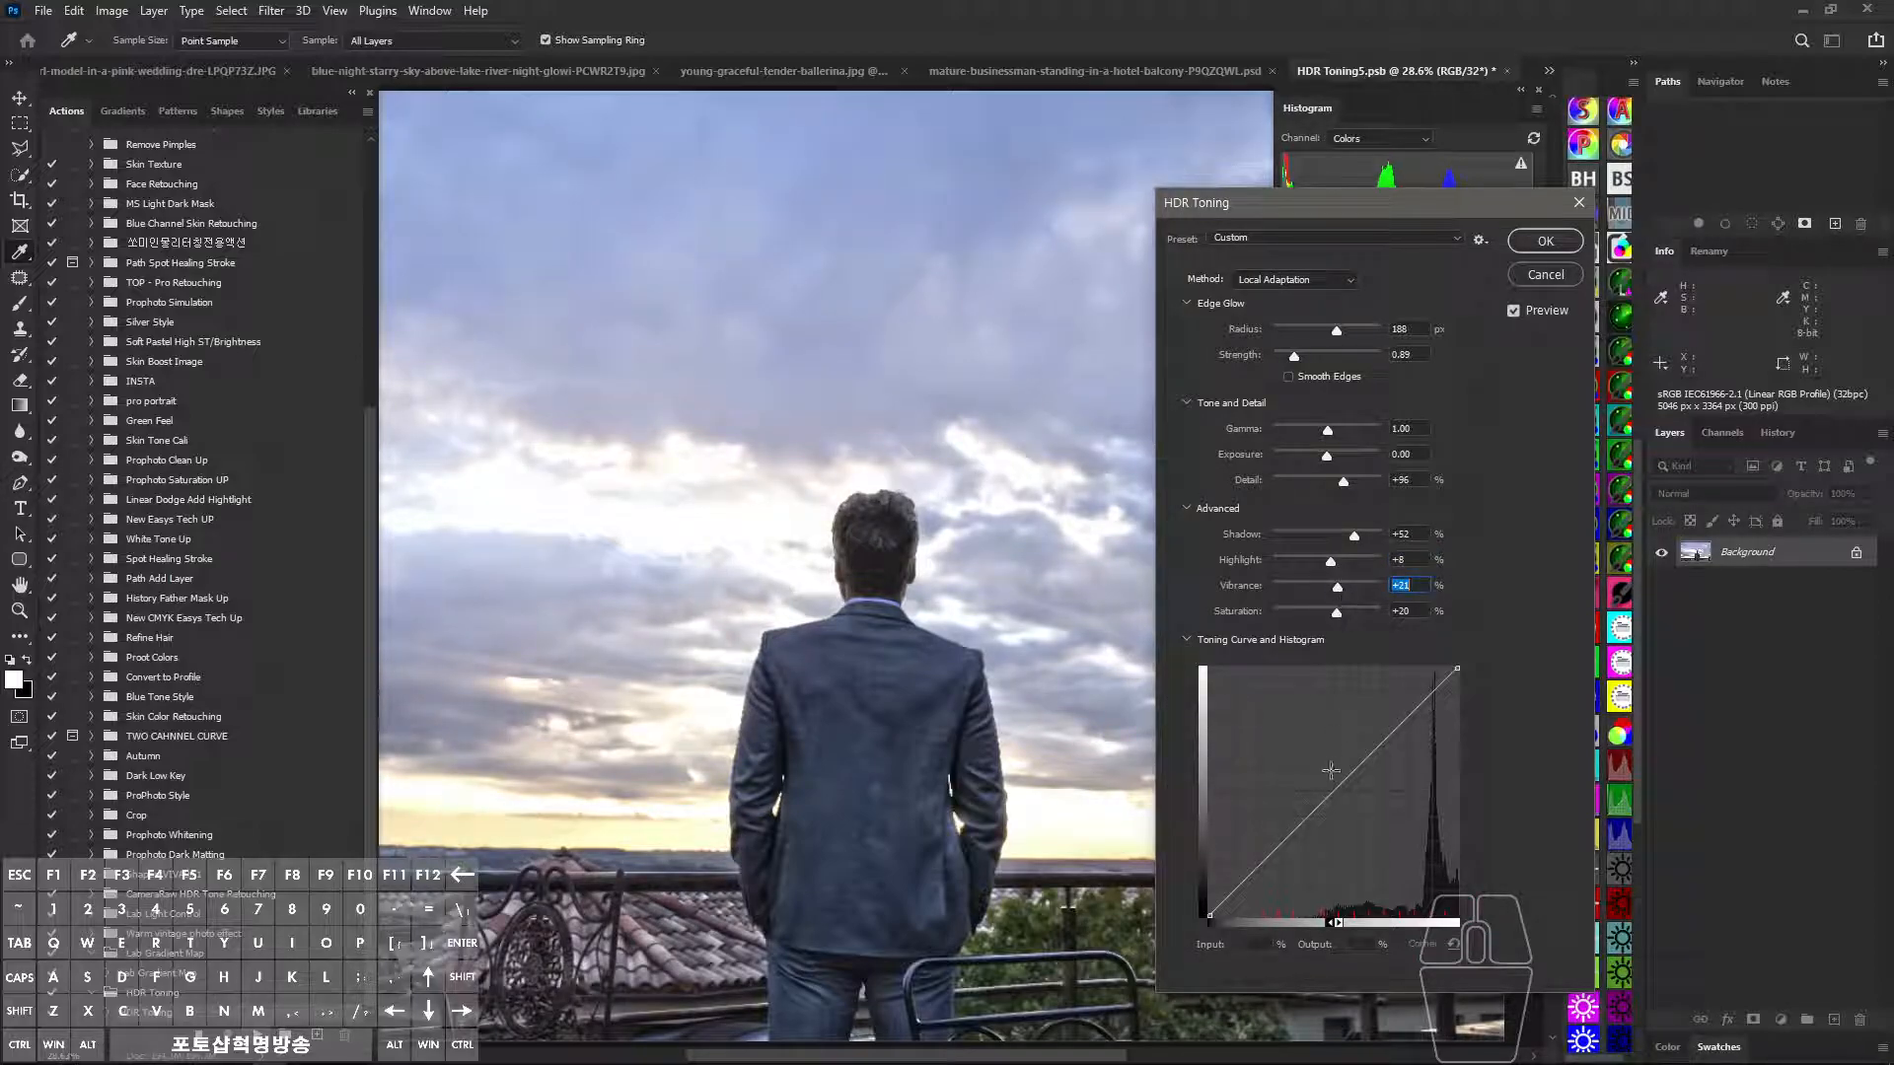
drag(1335, 780, 1331, 770)
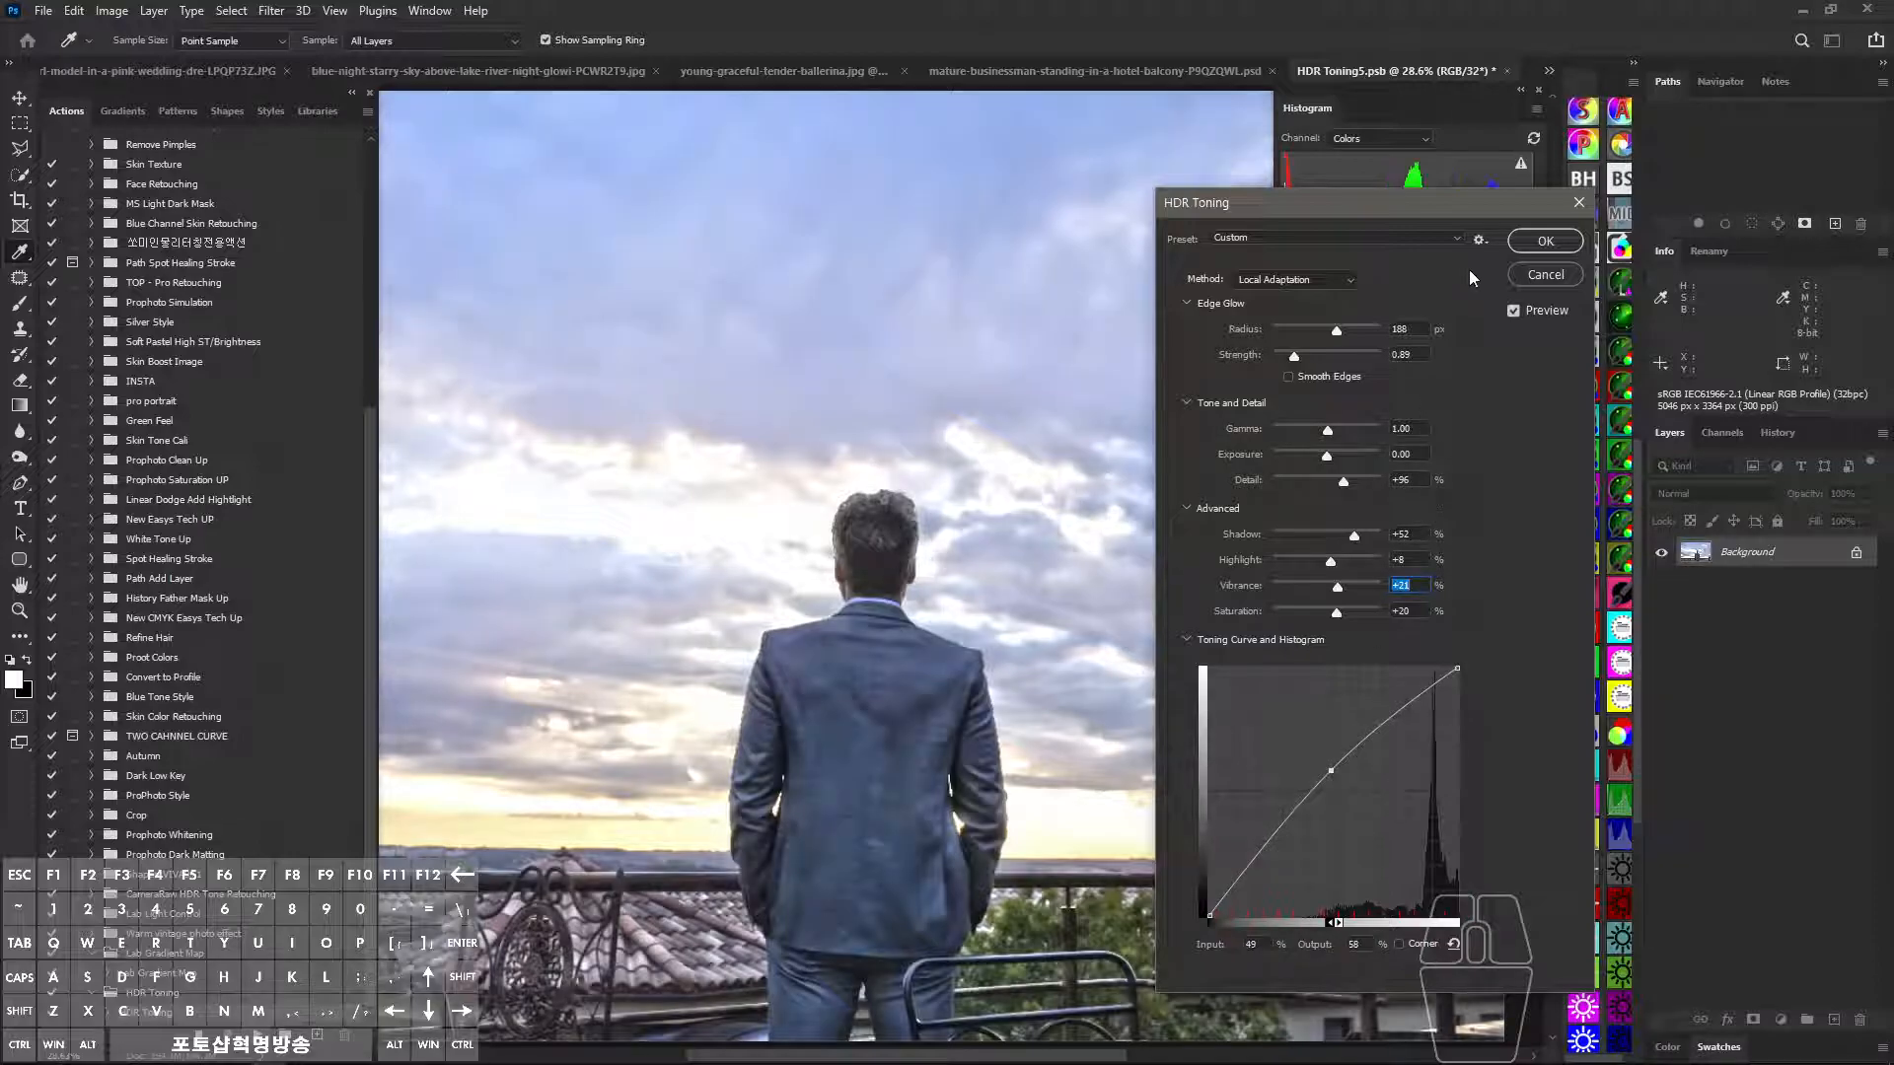
click(1547, 241)
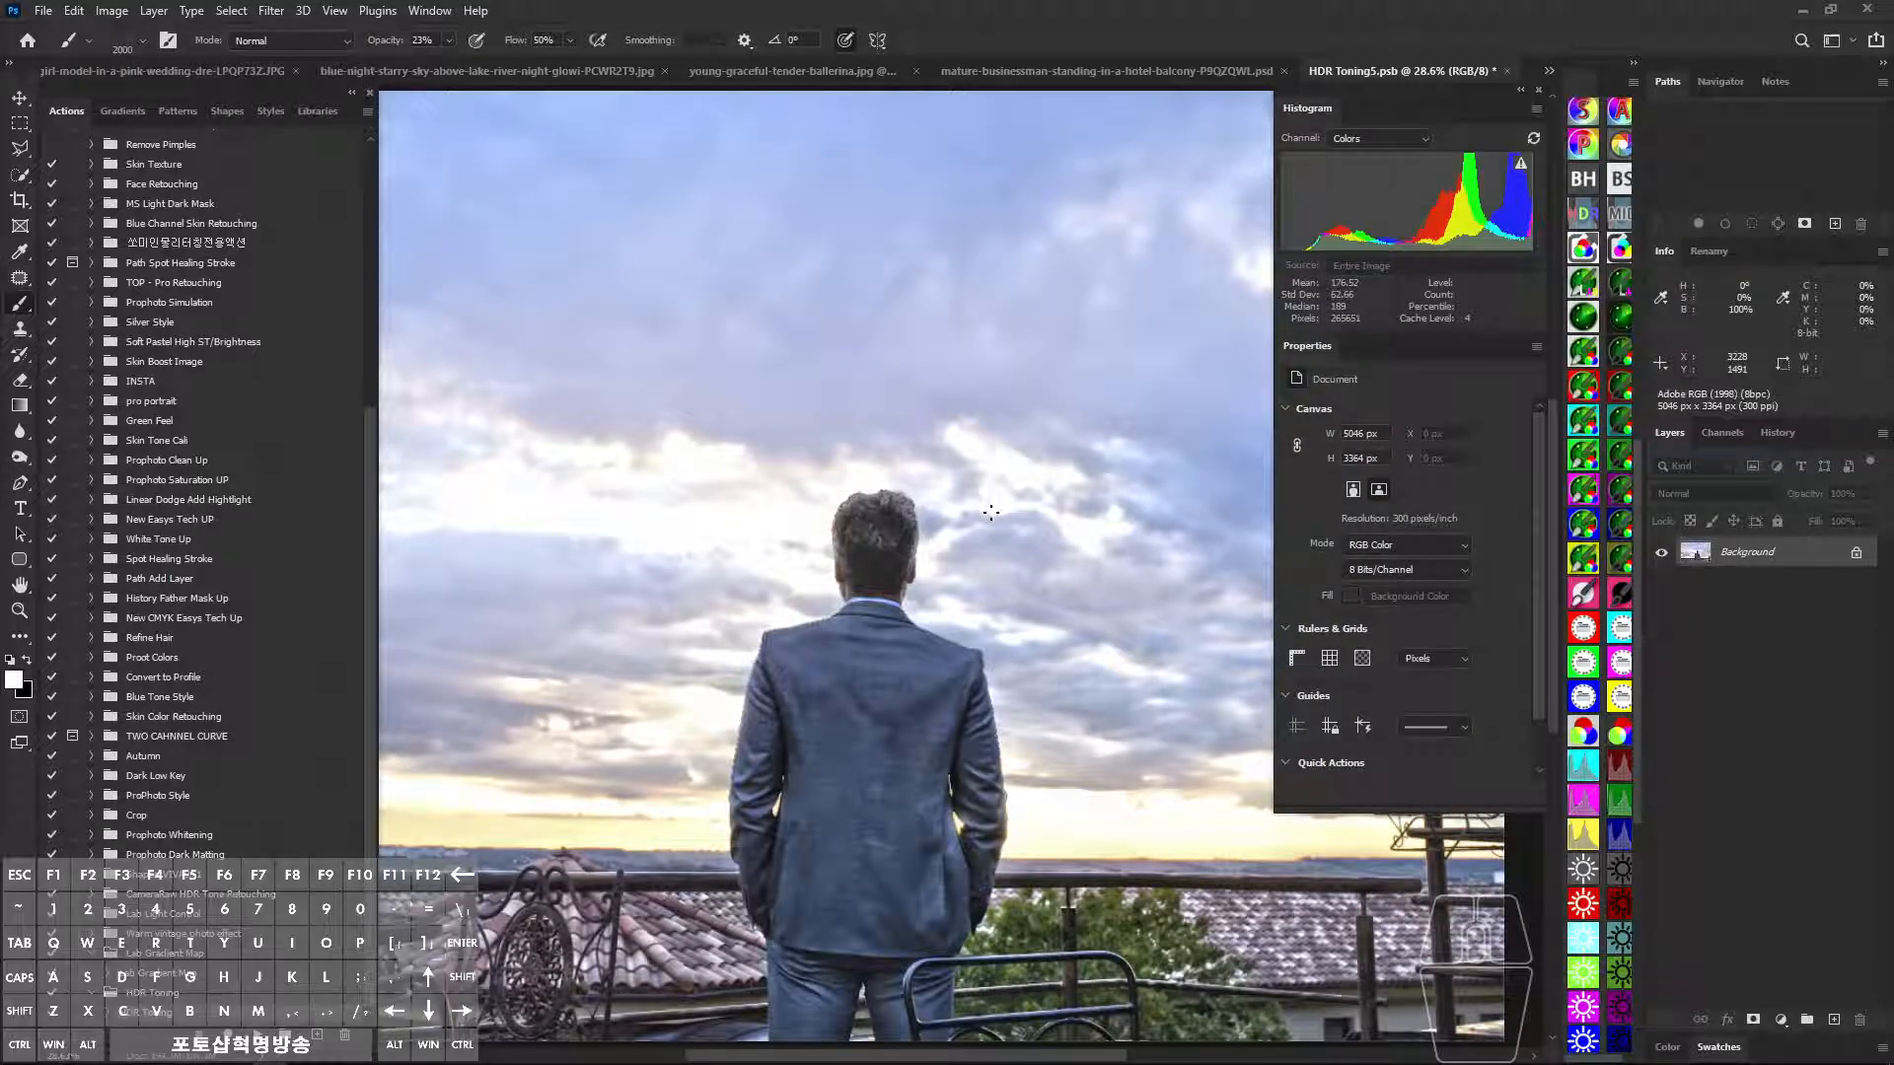
Save and close the high-detail HDR Toning contents so the result updates in the businessman document.
key(ctrl+s)
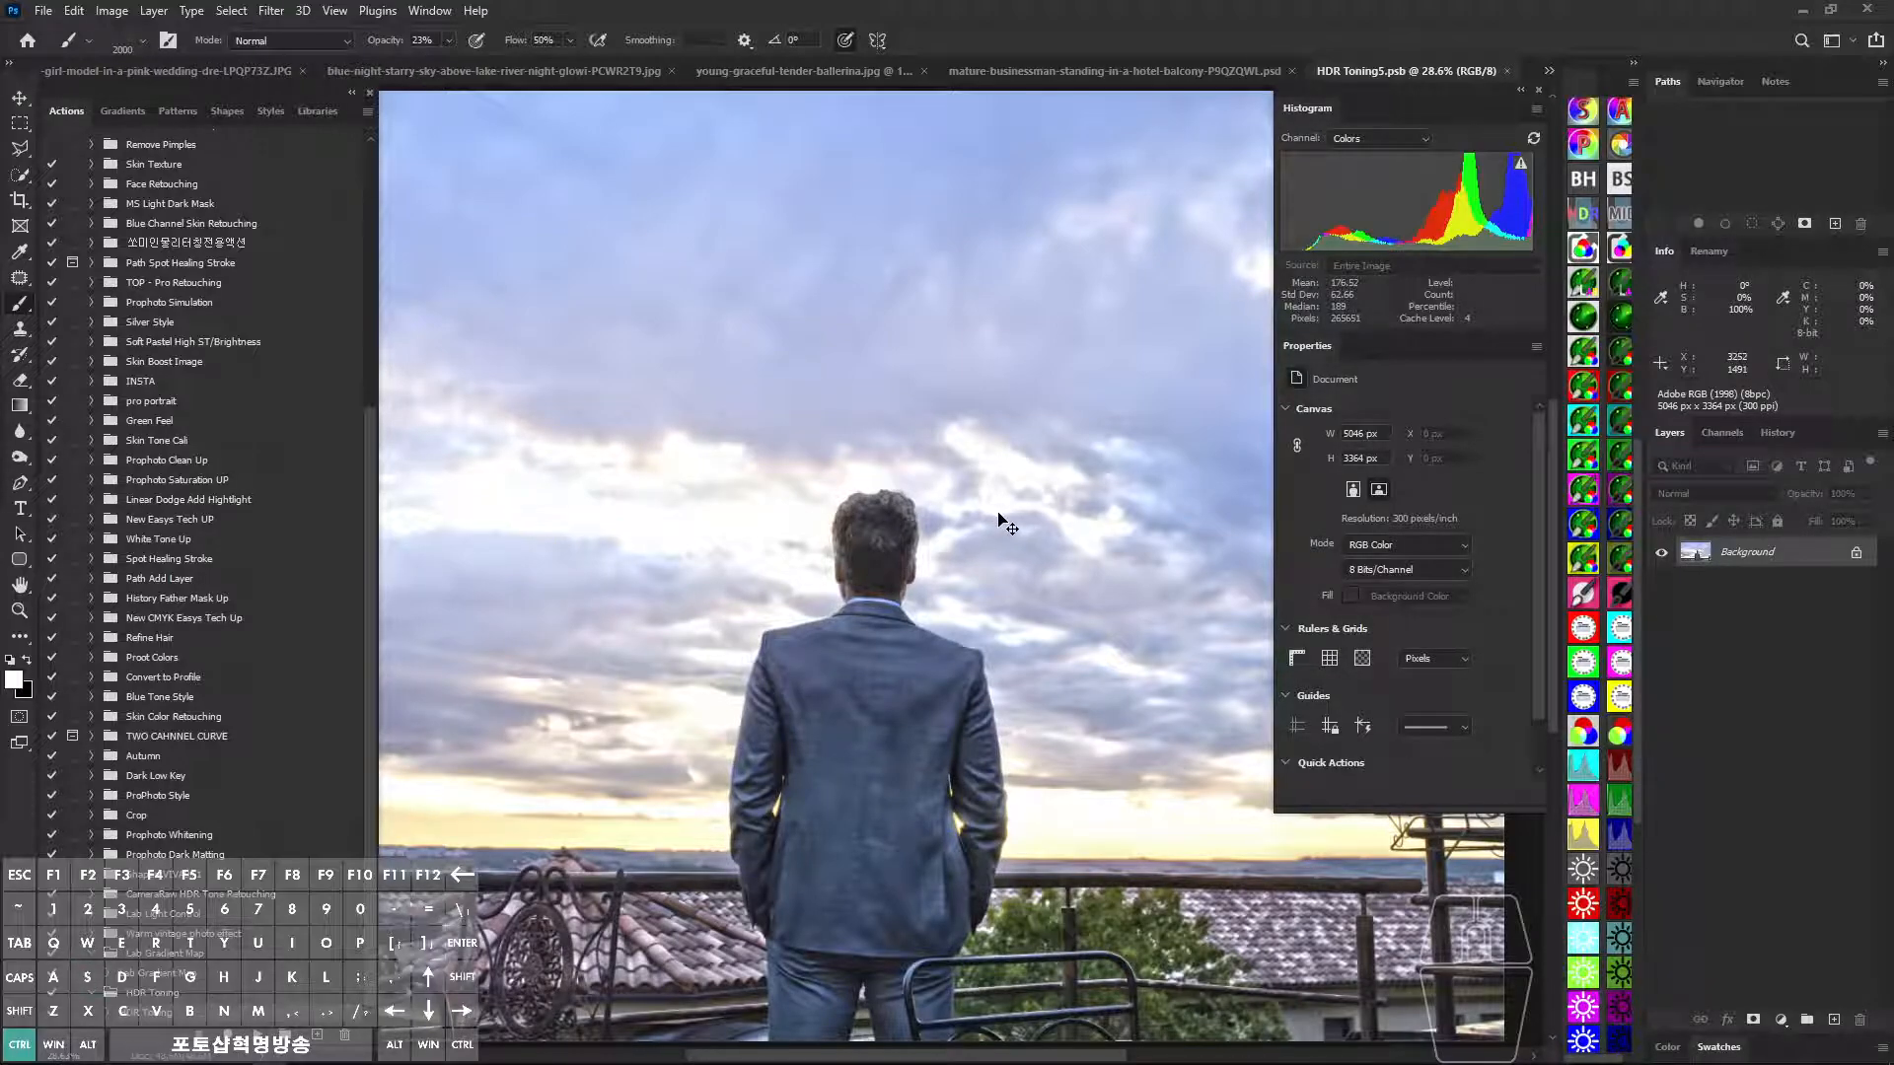
key(ctrl+s)
key(ctrl+w)
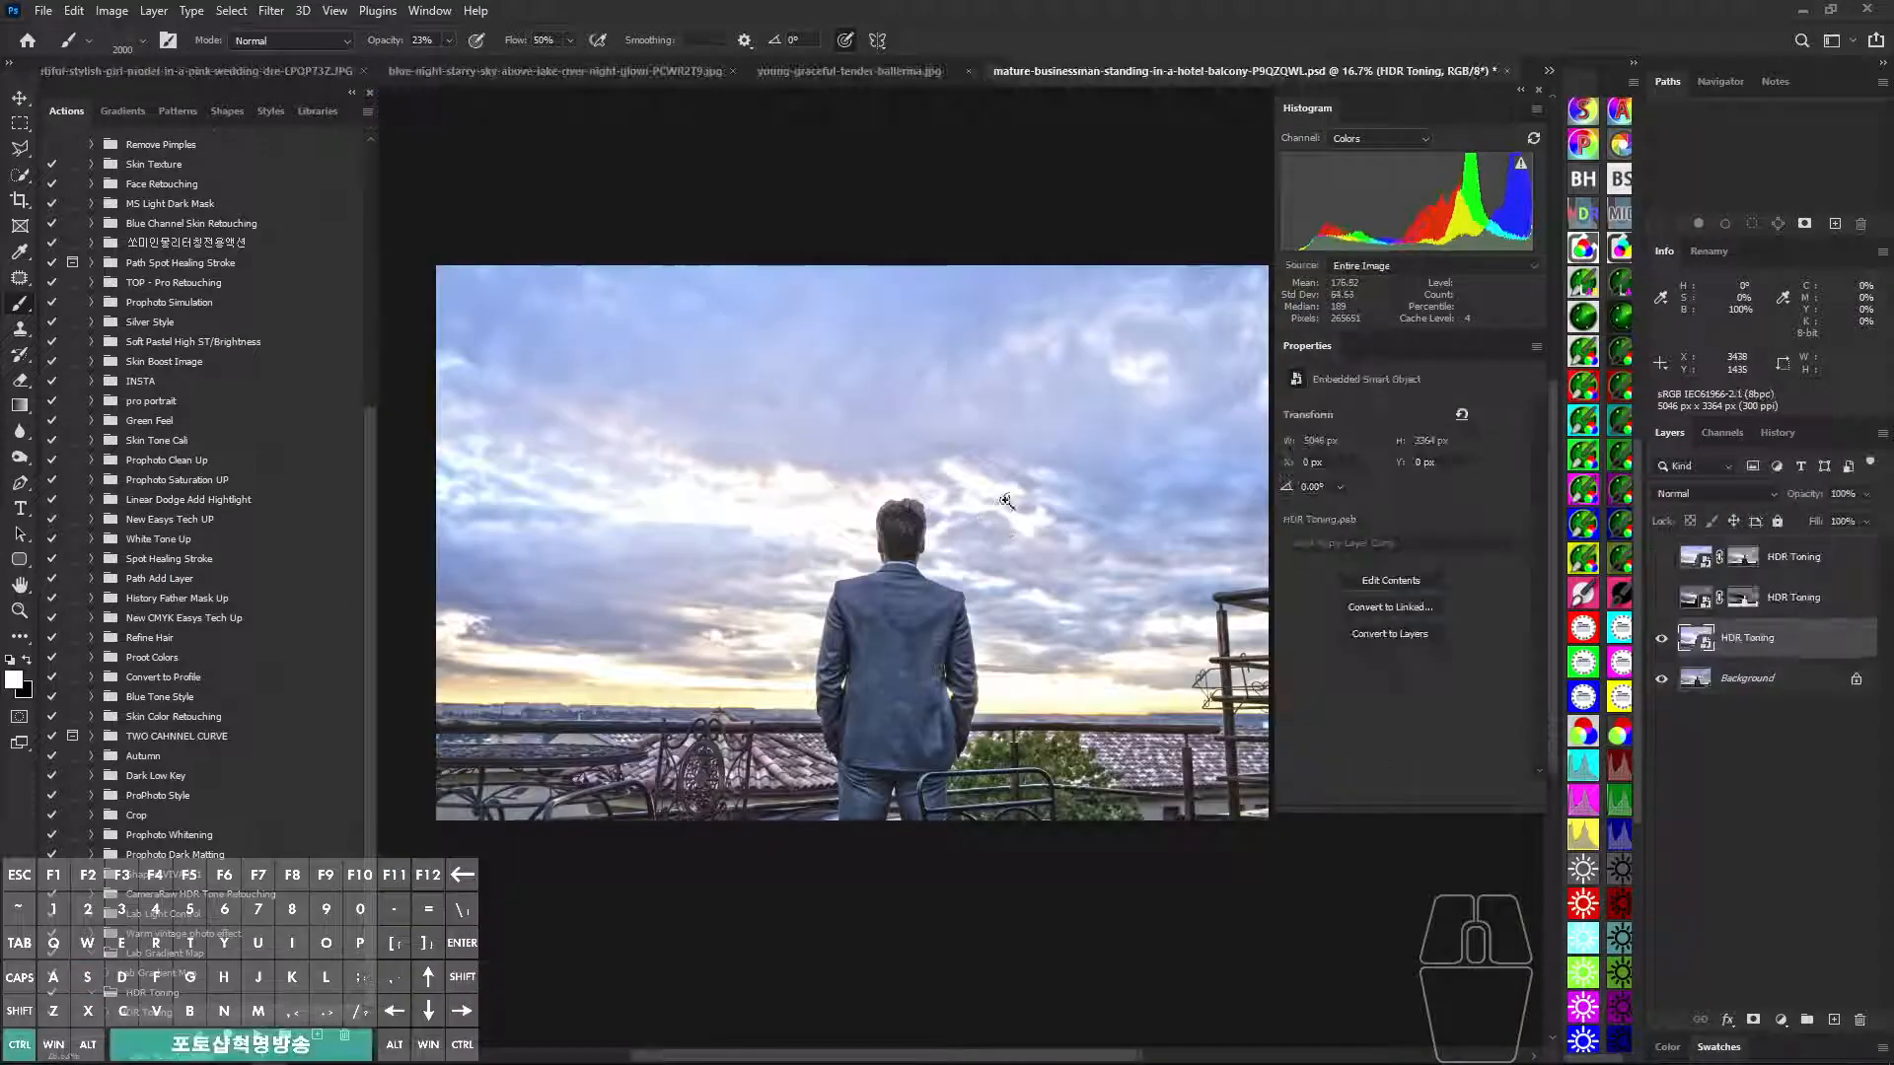
With all layers shown, move the new high-detail HDR Toning layer to the top and add a white layer mask to it.
drag(1733, 637, 1736, 558)
click(1661, 597)
click(1661, 637)
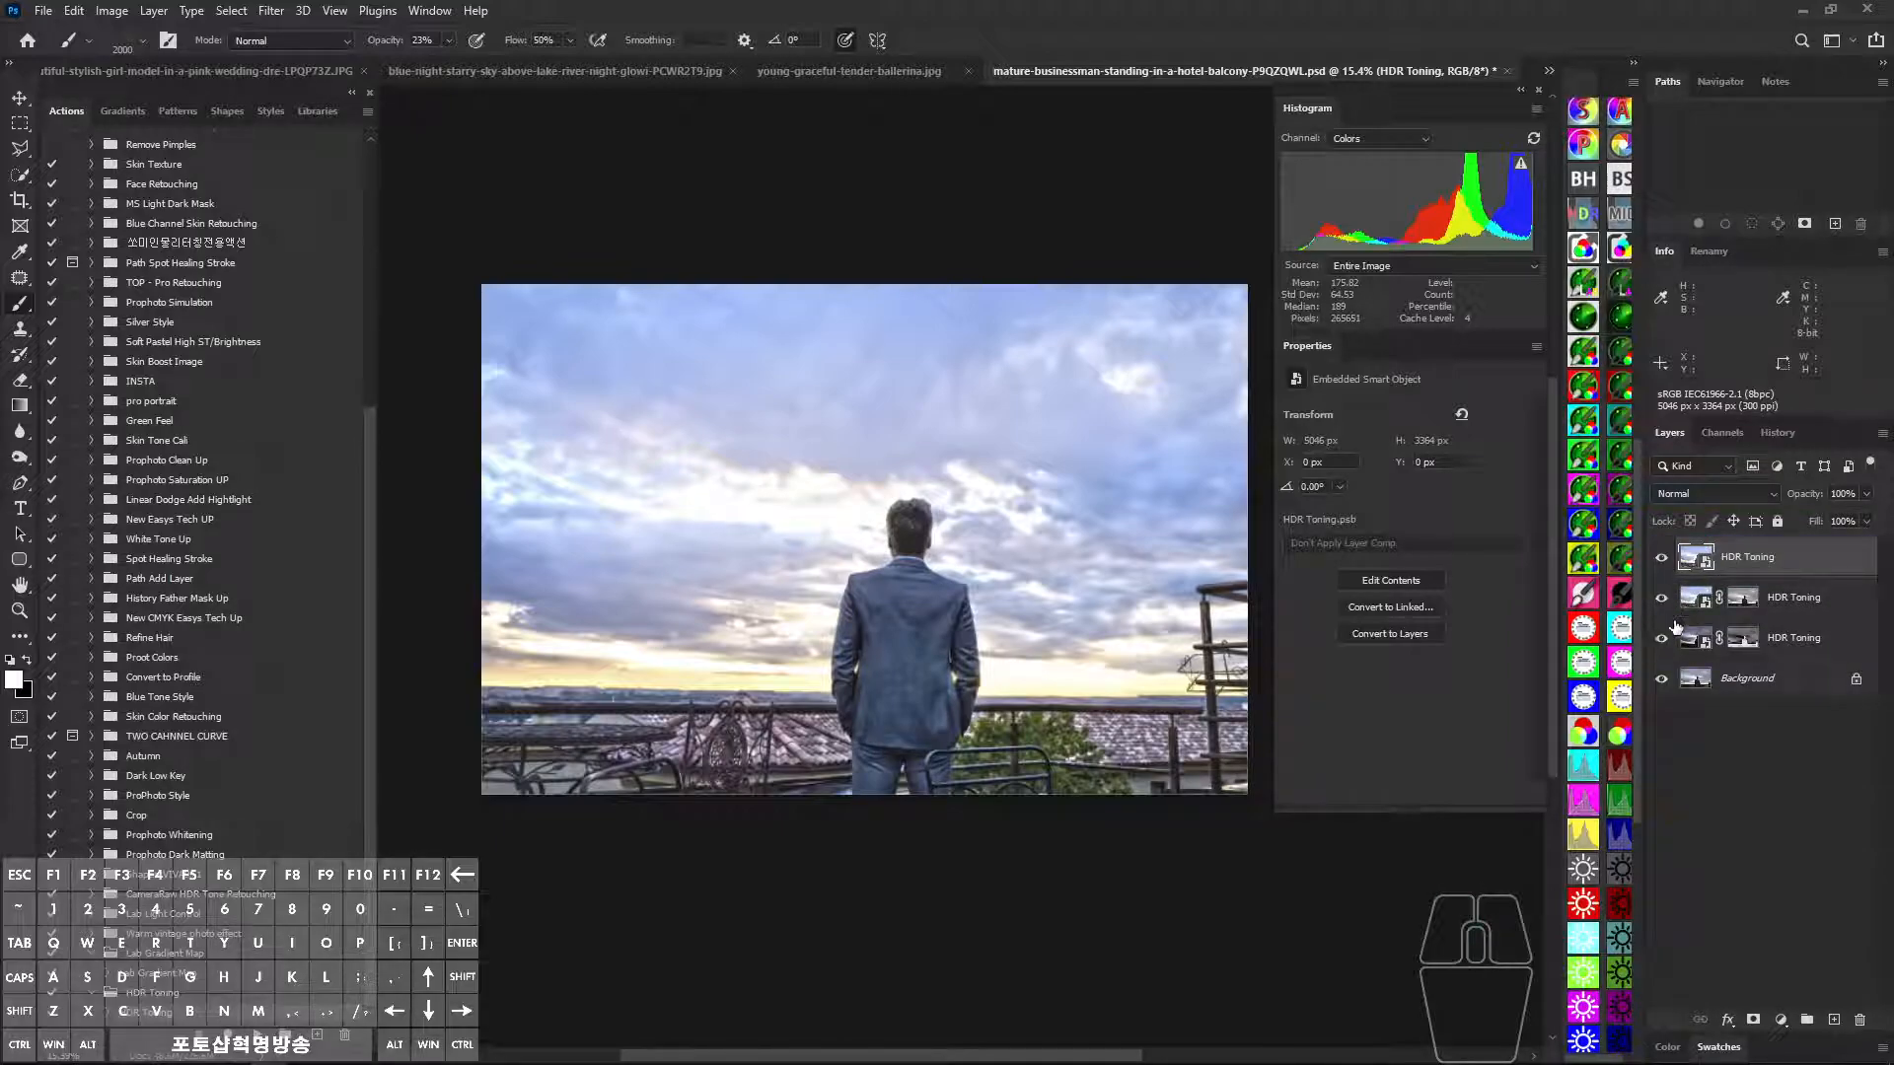
click(1752, 1019)
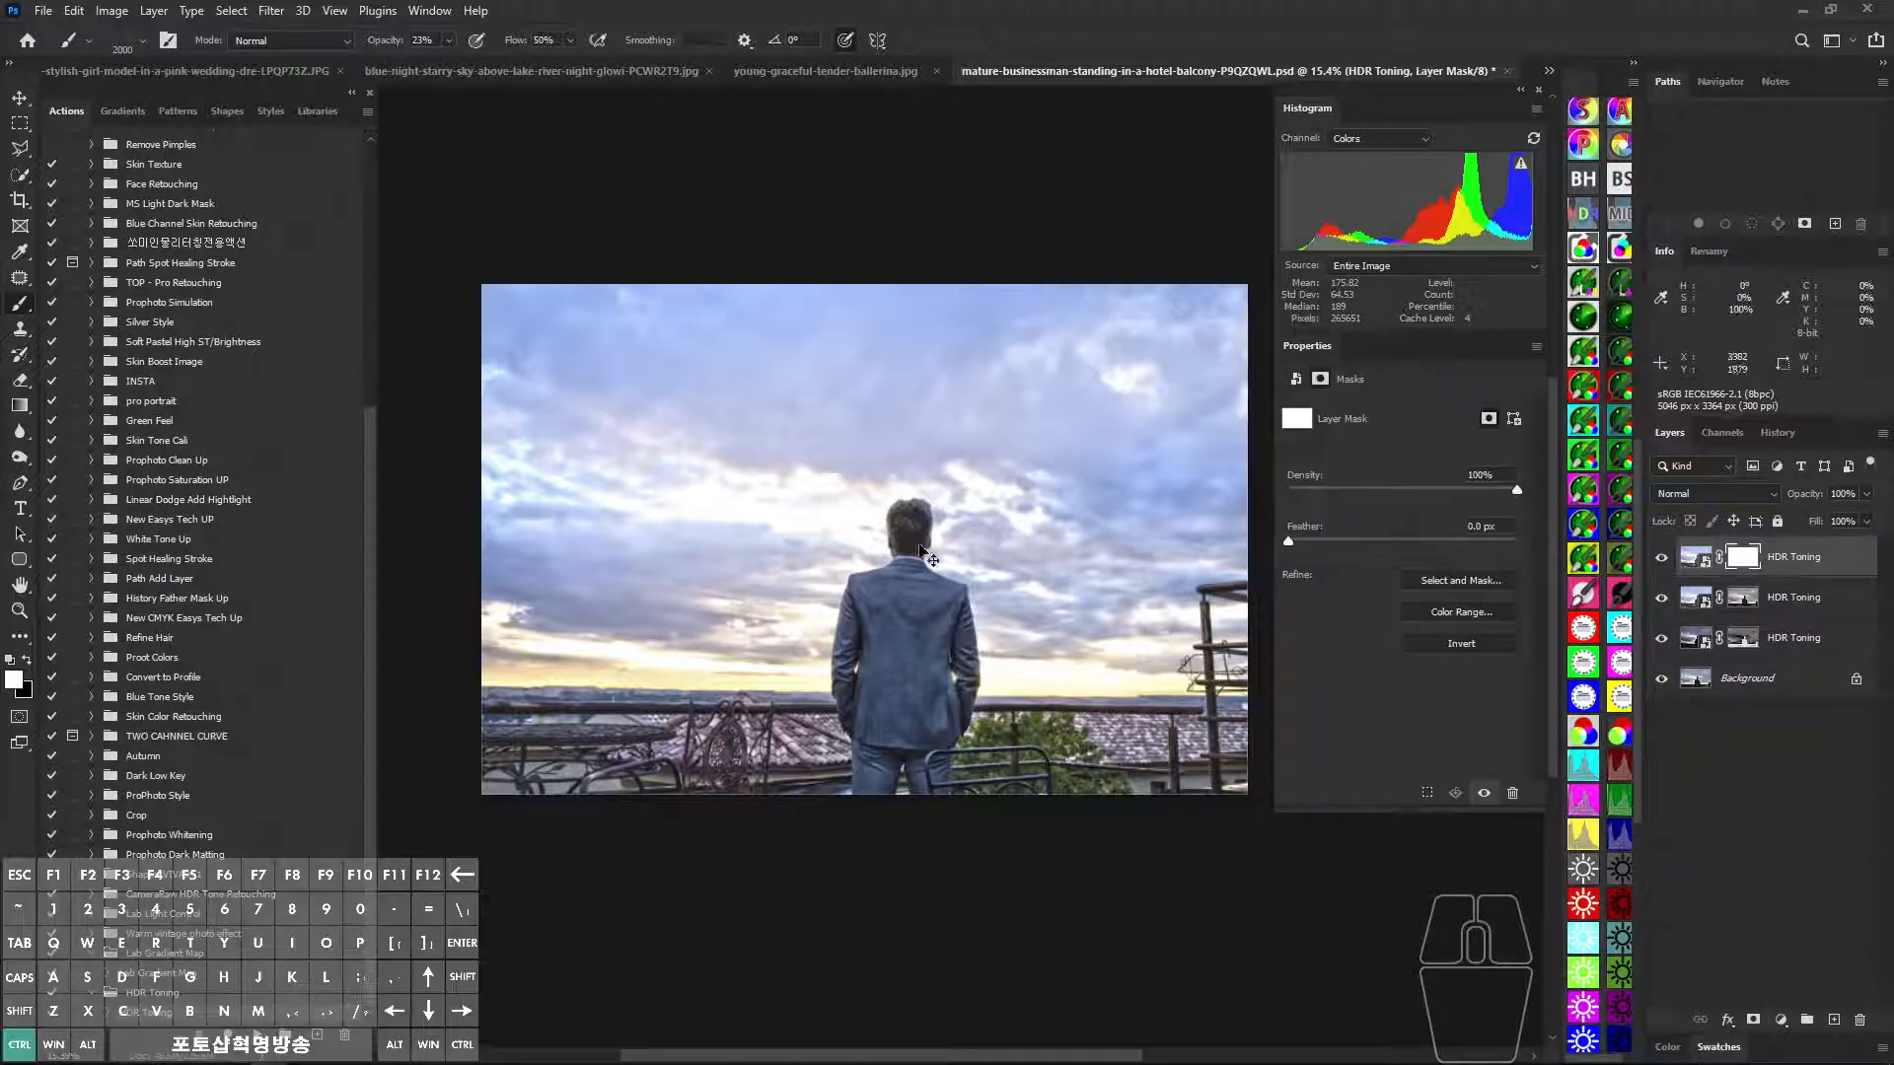
Invert the top HDR Toning layer's mask to black and set up a soft white brush of 1139 px at 52% opacity.
key(ctrl+i)
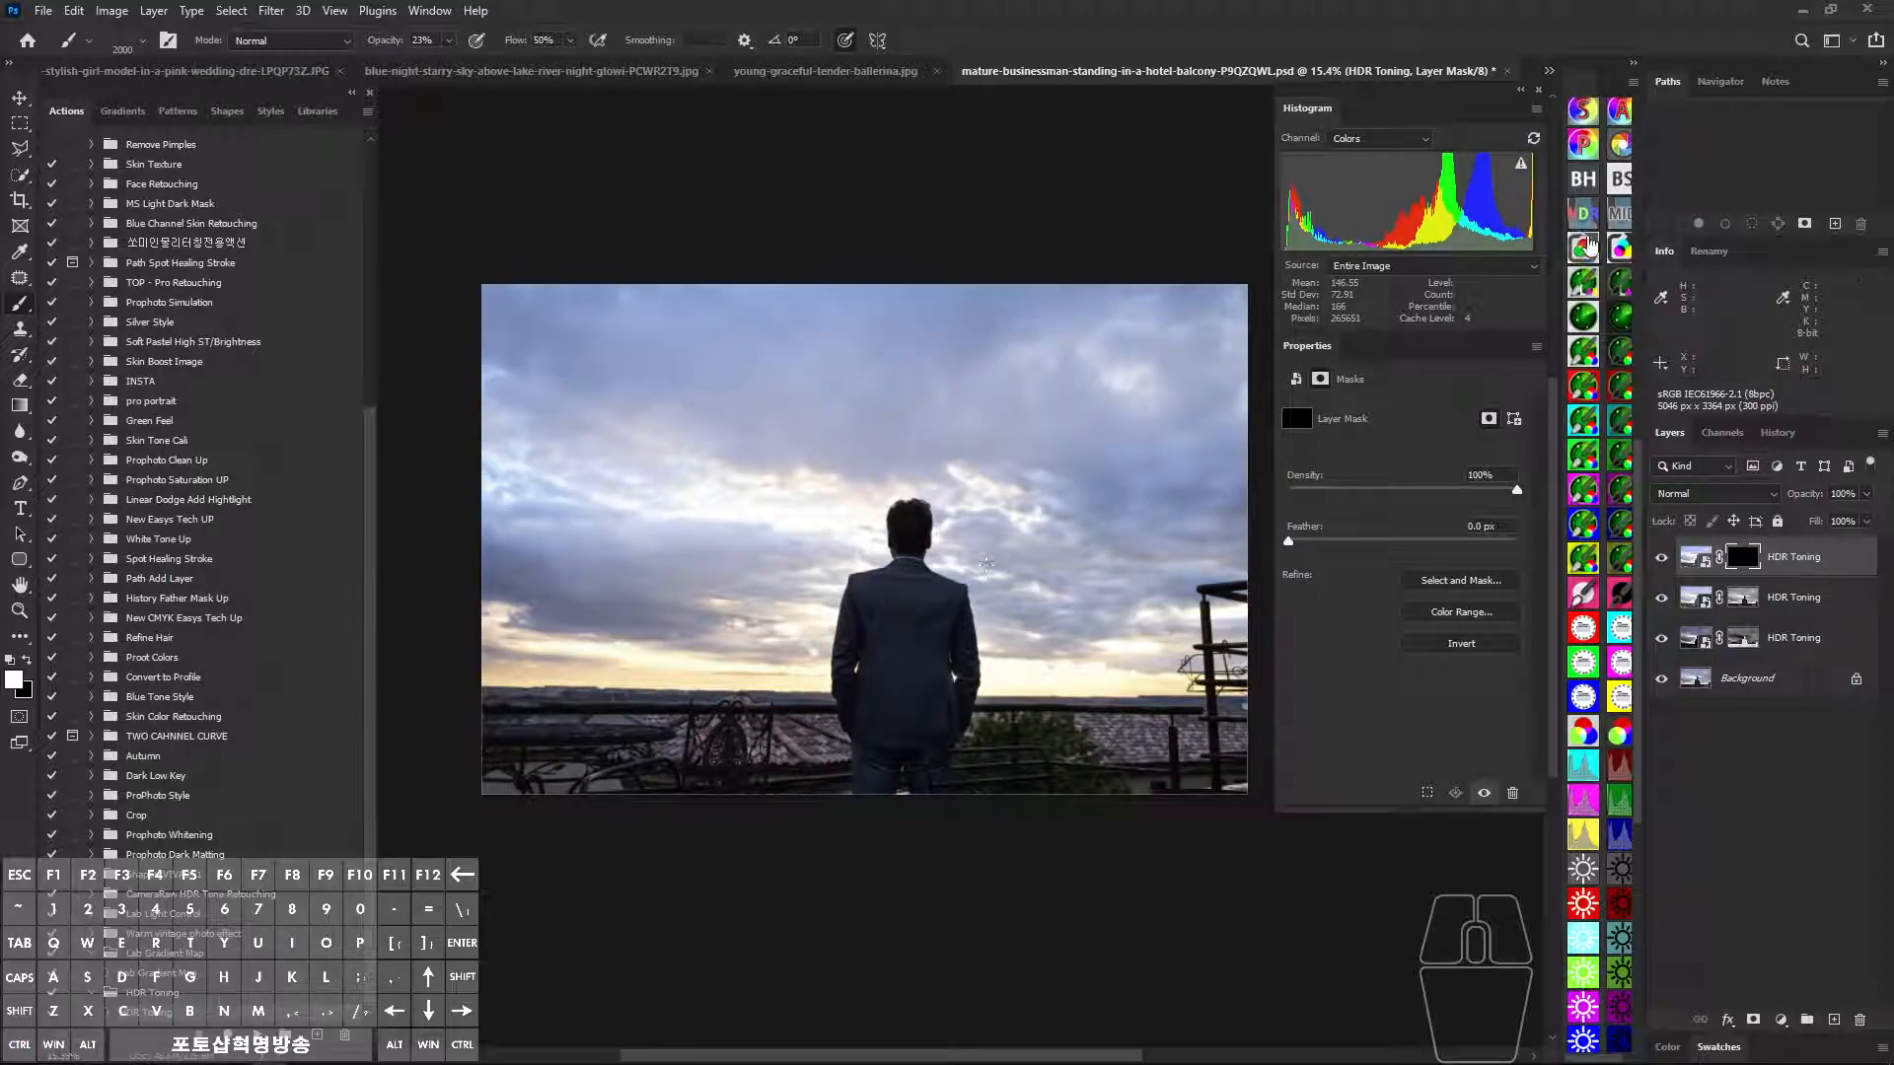
scroll(1637, 592, up, 6)
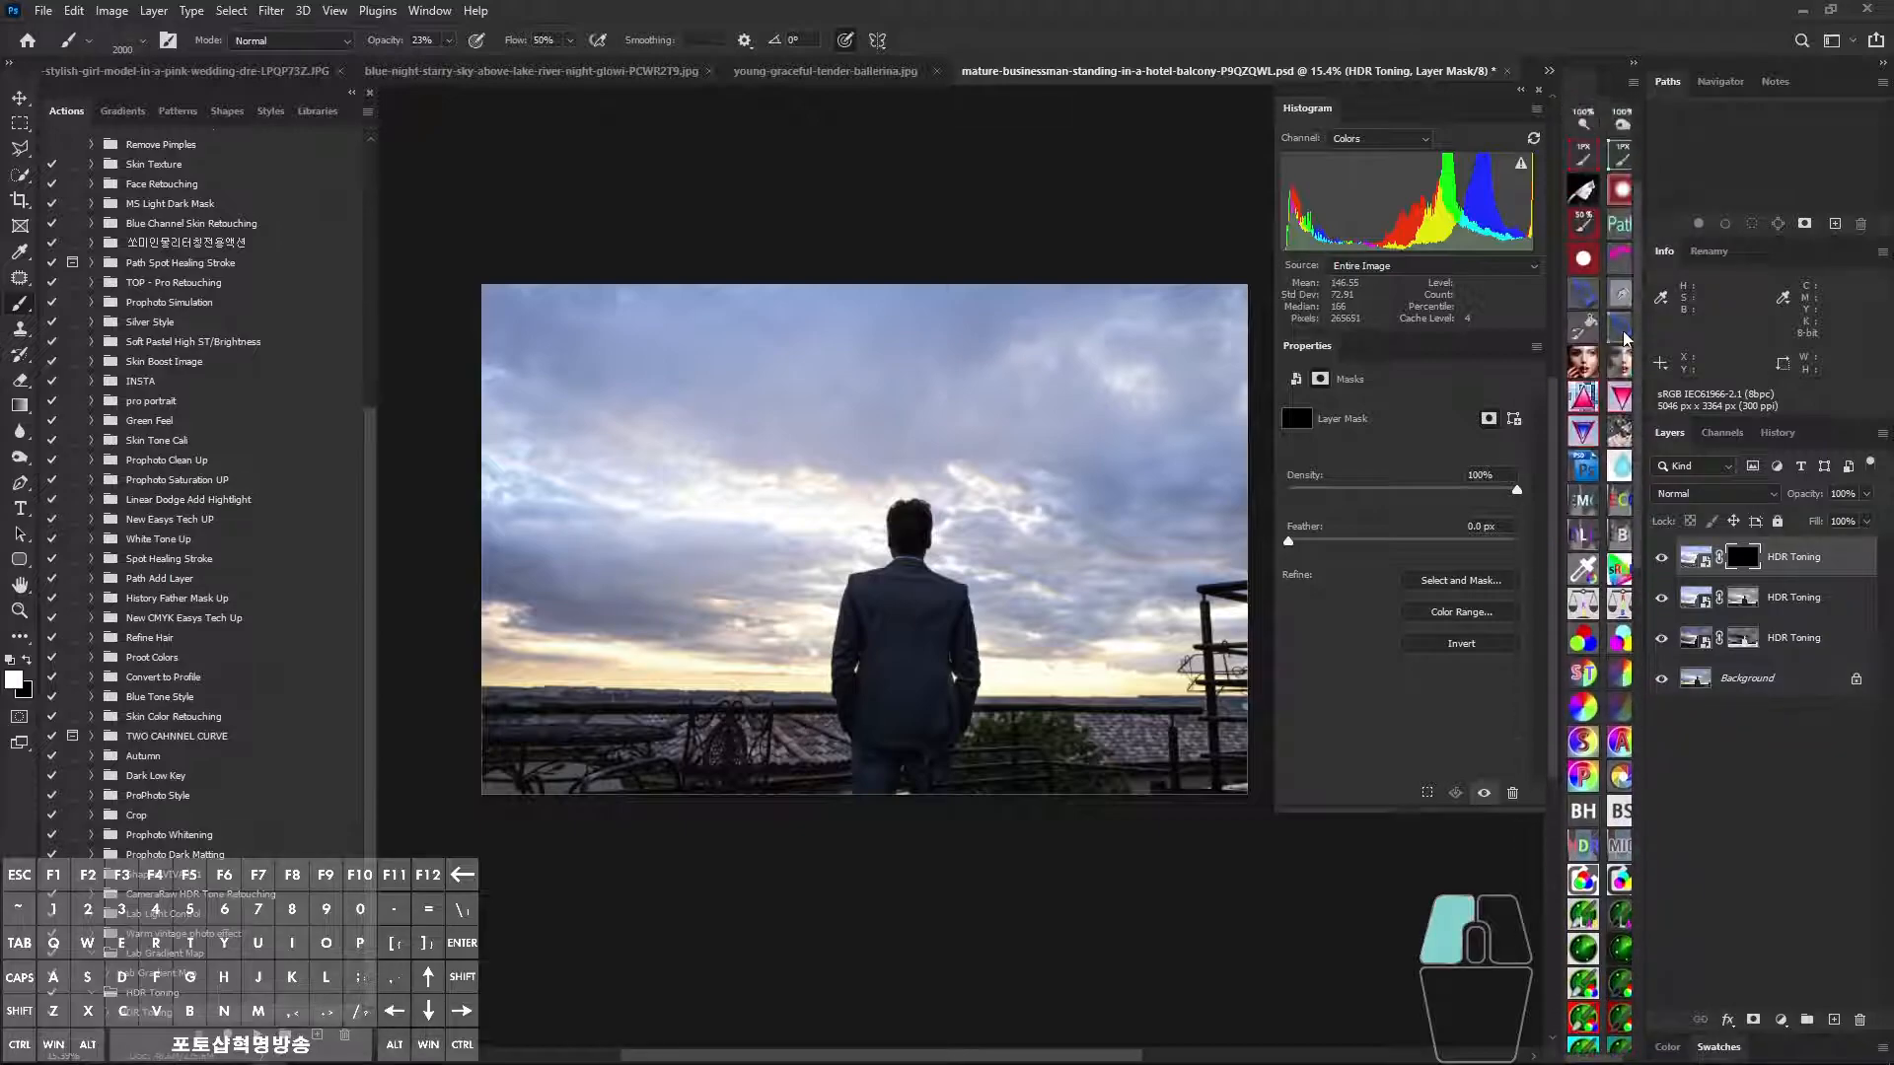
scroll(1634, 238, up, 2)
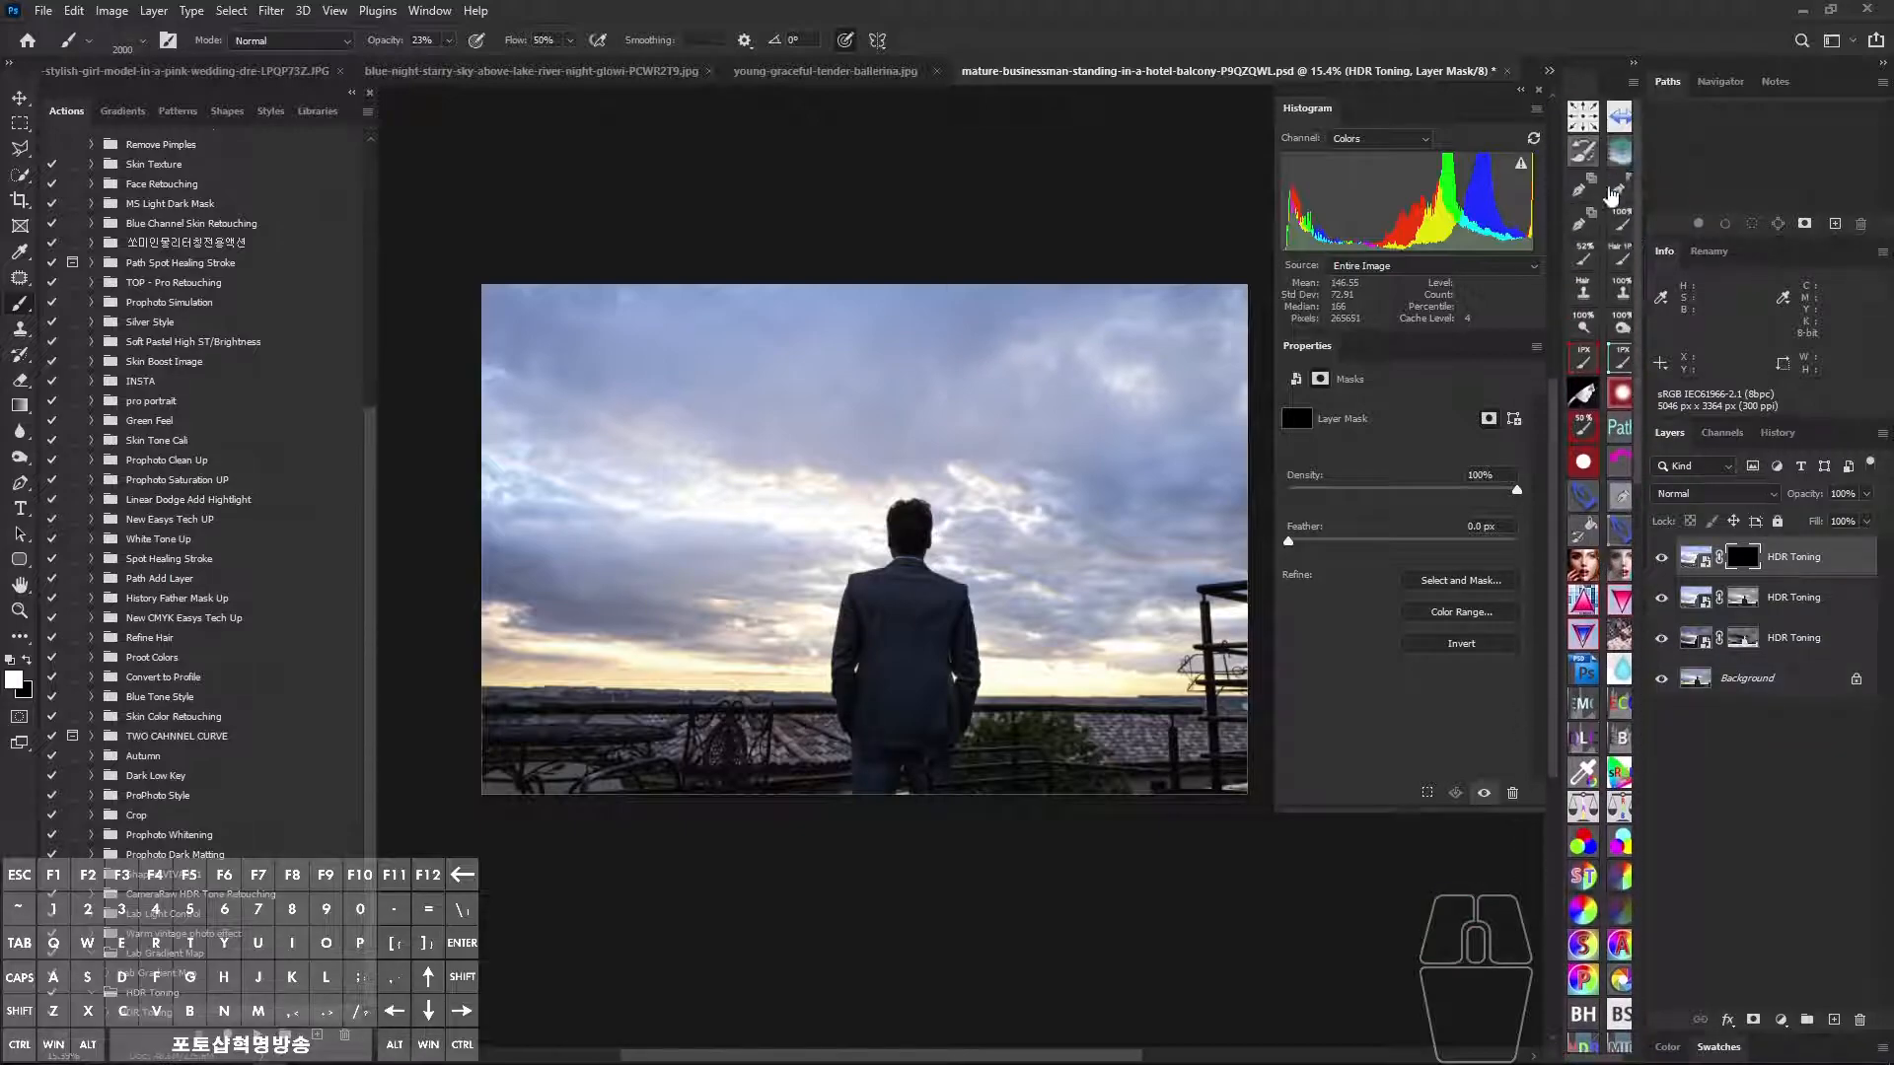
alt+right_click(918, 610)
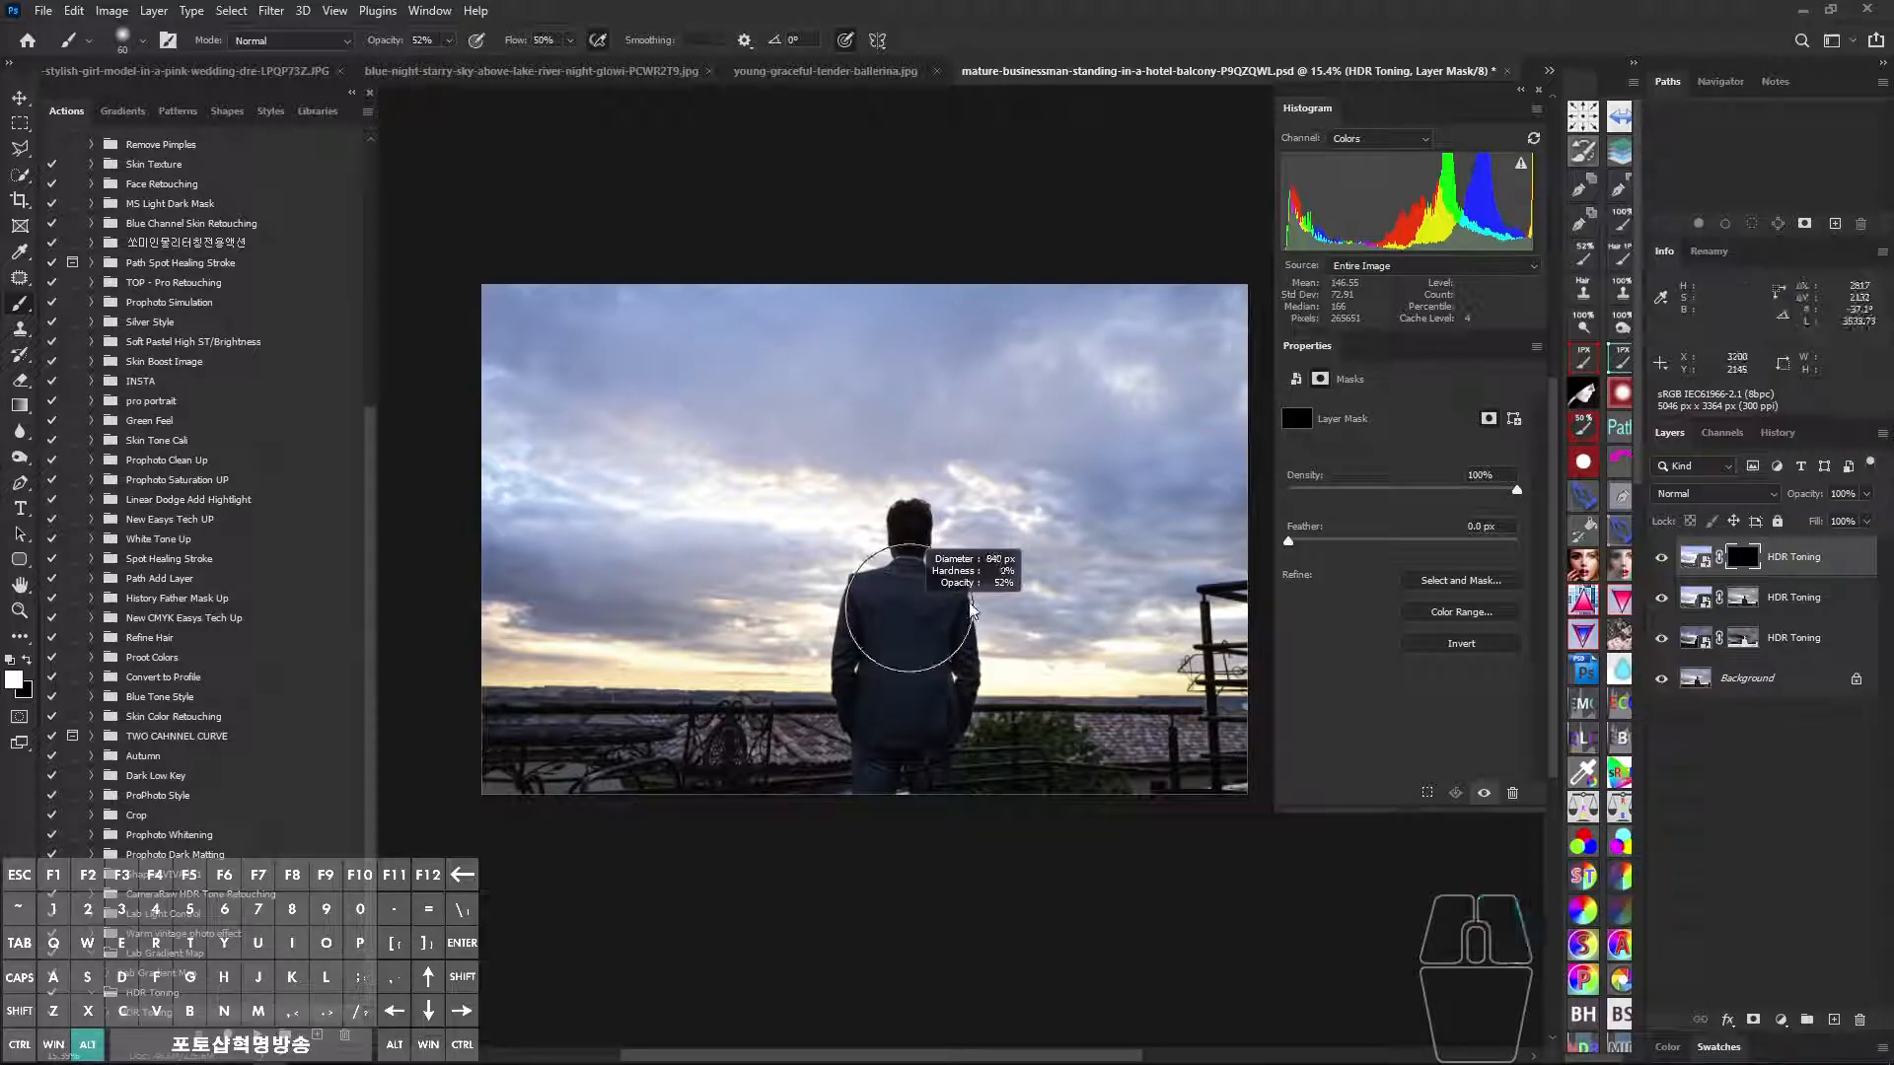
key(ctrl+alt+m)
key(ctrl+alt+m)
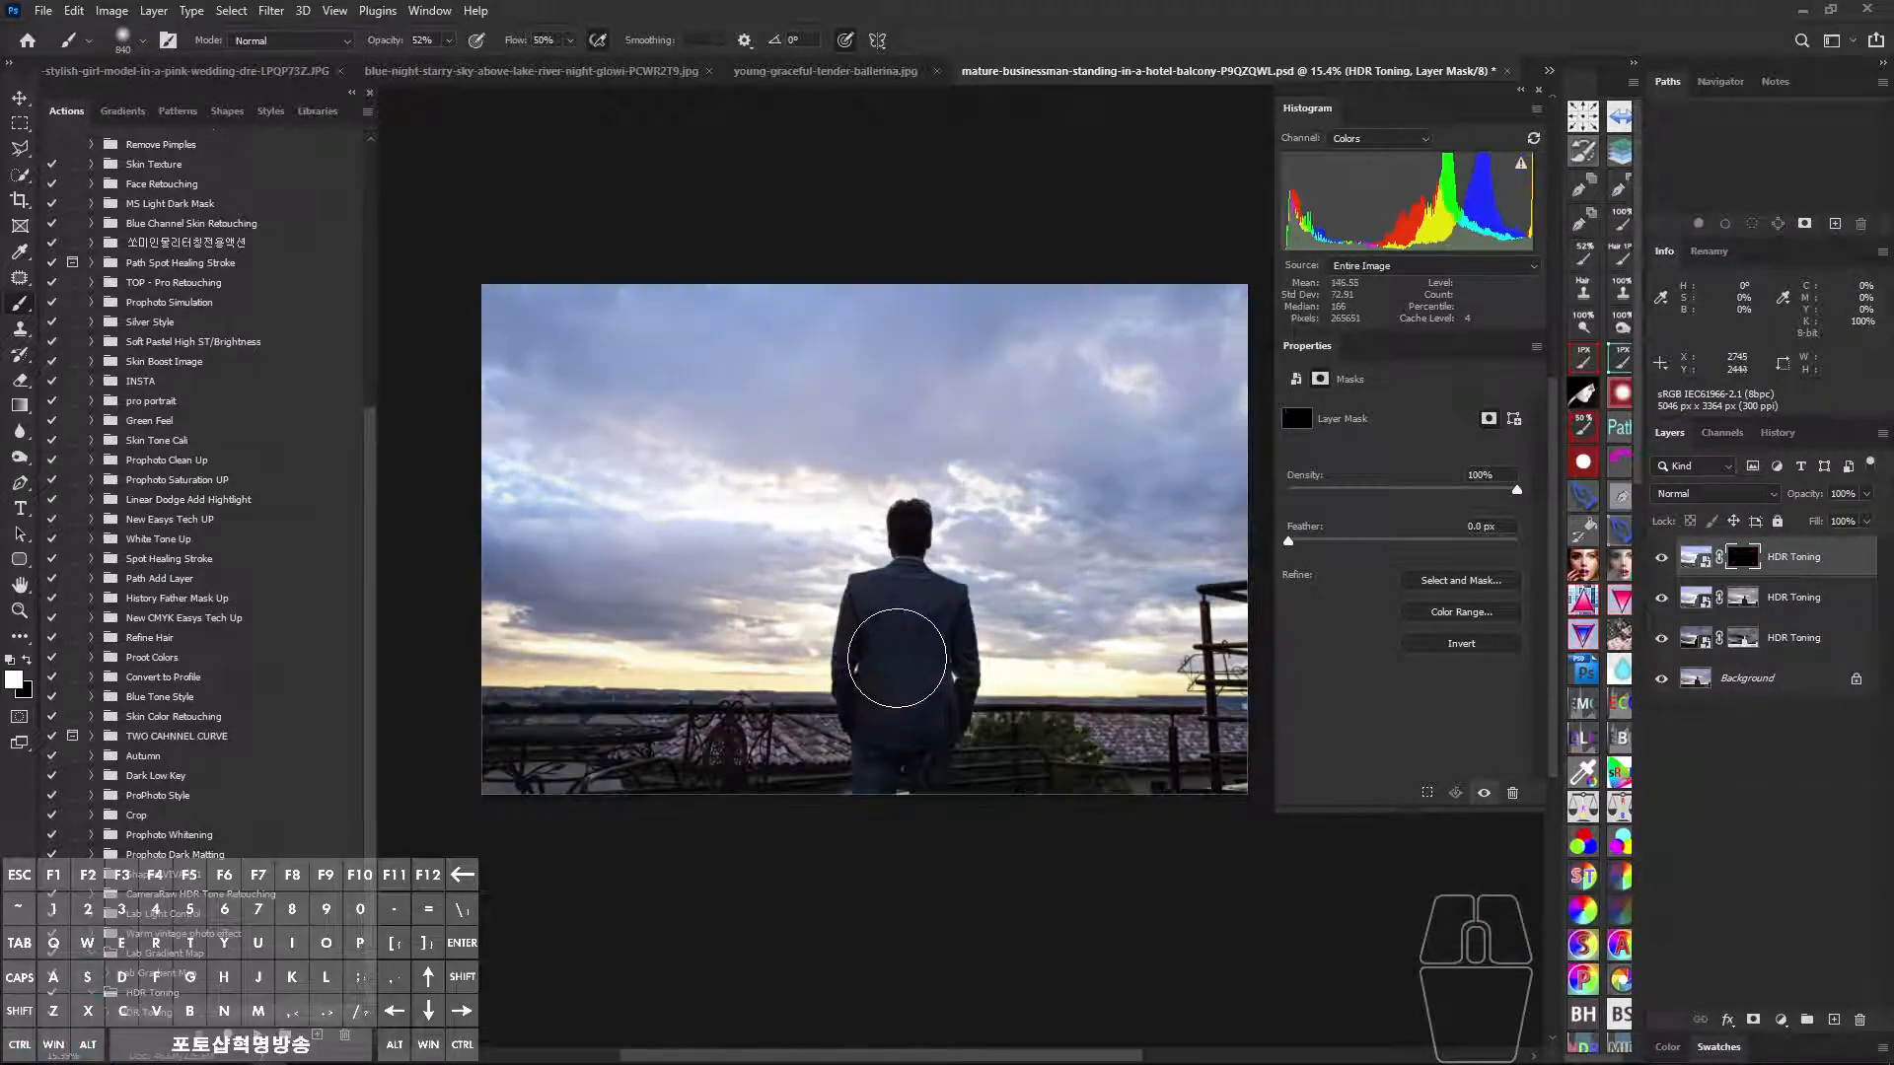
alt+right_click(760, 683)
Paint the high-detail toning into the mask over the railing, rooftops, man and cloudy sky with broad white strokes.
drag(572, 735, 632, 728)
mouse_move(641, 720)
mouse_down()
mouse_move(730, 702)
mouse_move(823, 735)
mouse_up()
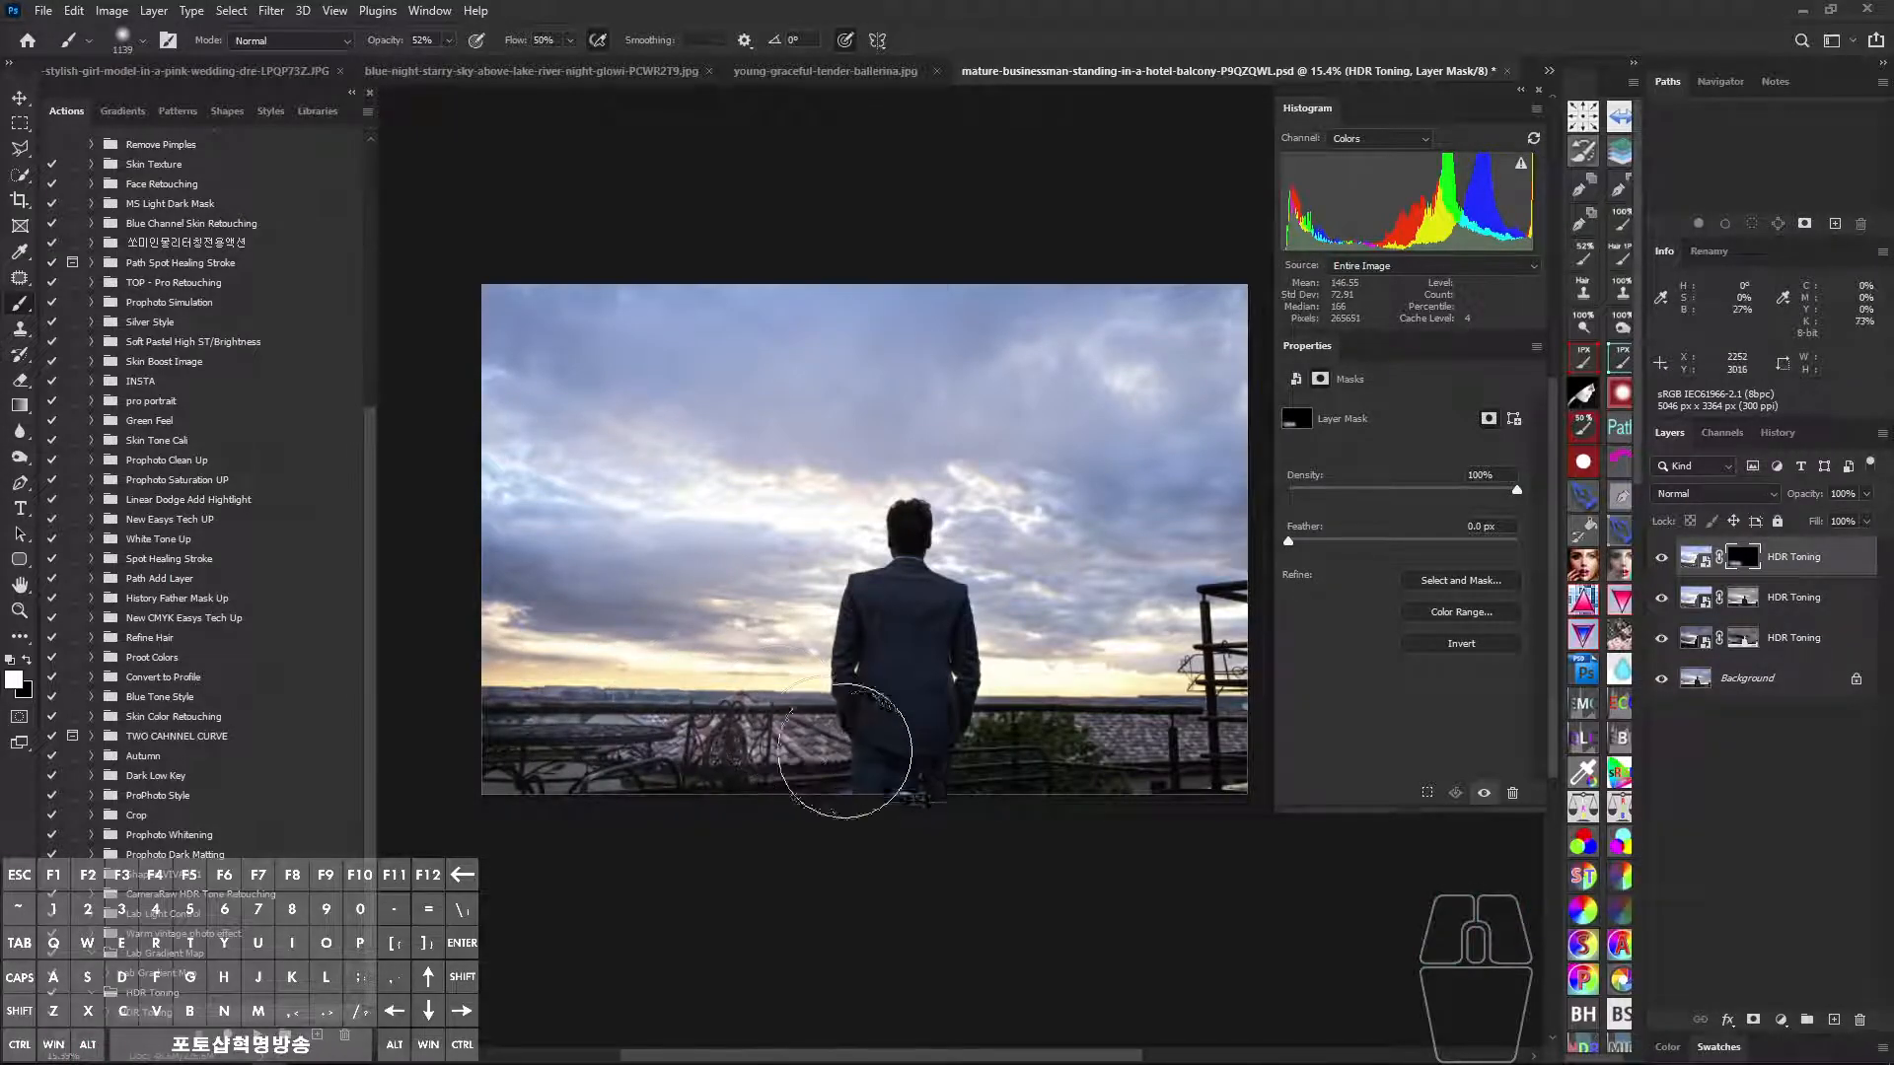
drag(997, 752, 1144, 744)
mouse_move(1193, 632)
mouse_down()
mouse_move(1184, 612)
mouse_move(1069, 605)
mouse_move(1014, 545)
mouse_move(1078, 486)
mouse_move(997, 499)
mouse_up()
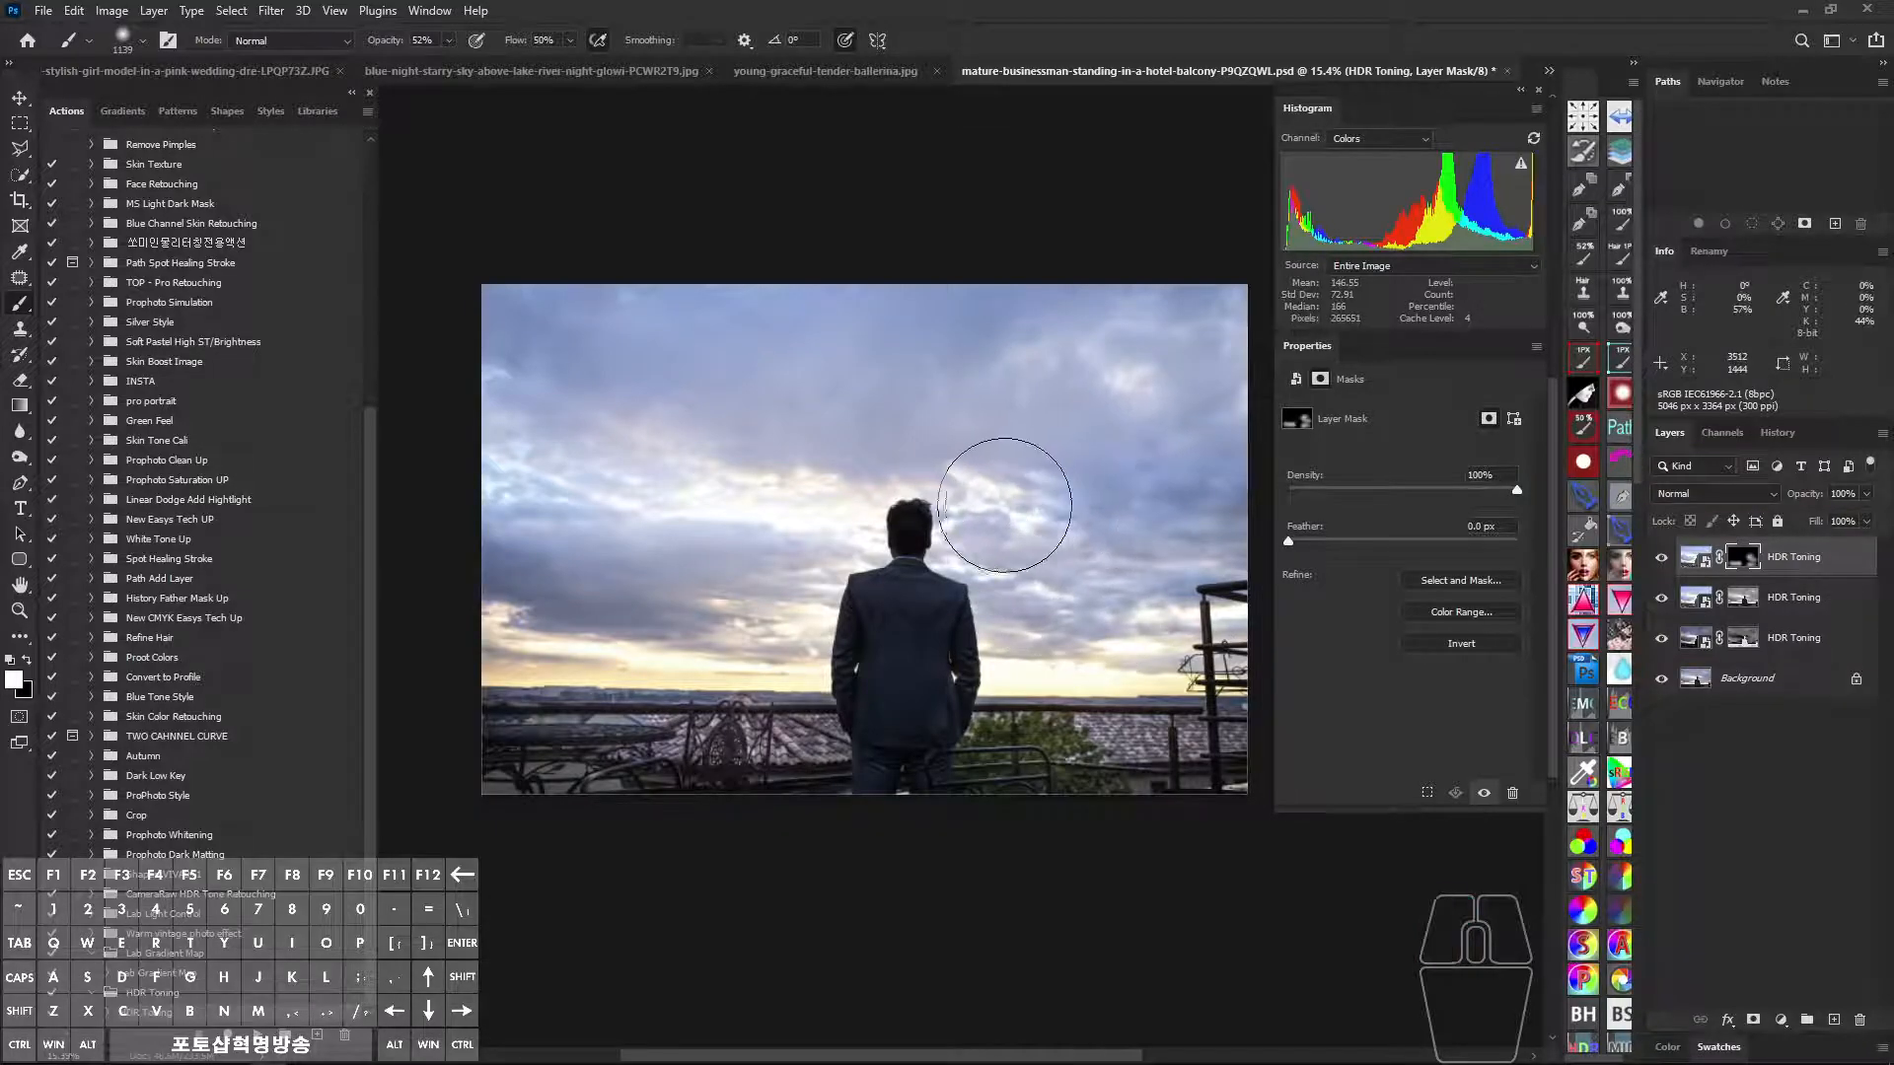
mouse_move(951, 575)
mouse_down()
mouse_move(885, 604)
mouse_move(922, 654)
mouse_move(909, 719)
mouse_up()
mouse_move(819, 572)
mouse_down()
mouse_move(669, 563)
mouse_move(519, 519)
mouse_move(550, 465)
mouse_move(699, 510)
mouse_move(526, 402)
mouse_move(555, 387)
mouse_move(681, 485)
mouse_up()
drag(1065, 379, 702, 466)
mouse_move(715, 464)
mouse_down()
mouse_move(798, 460)
mouse_move(1091, 424)
mouse_up()
mouse_move(800, 508)
mouse_down()
mouse_move(687, 608)
mouse_move(552, 641)
mouse_up()
mouse_move(1094, 631)
mouse_down()
mouse_move(1253, 628)
mouse_move(1060, 592)
mouse_up()
Build up the high-detail toning on the mask with more white strokes over the railing, rooftops and lower part of the suit.
scroll(1053, 572, up, 3)
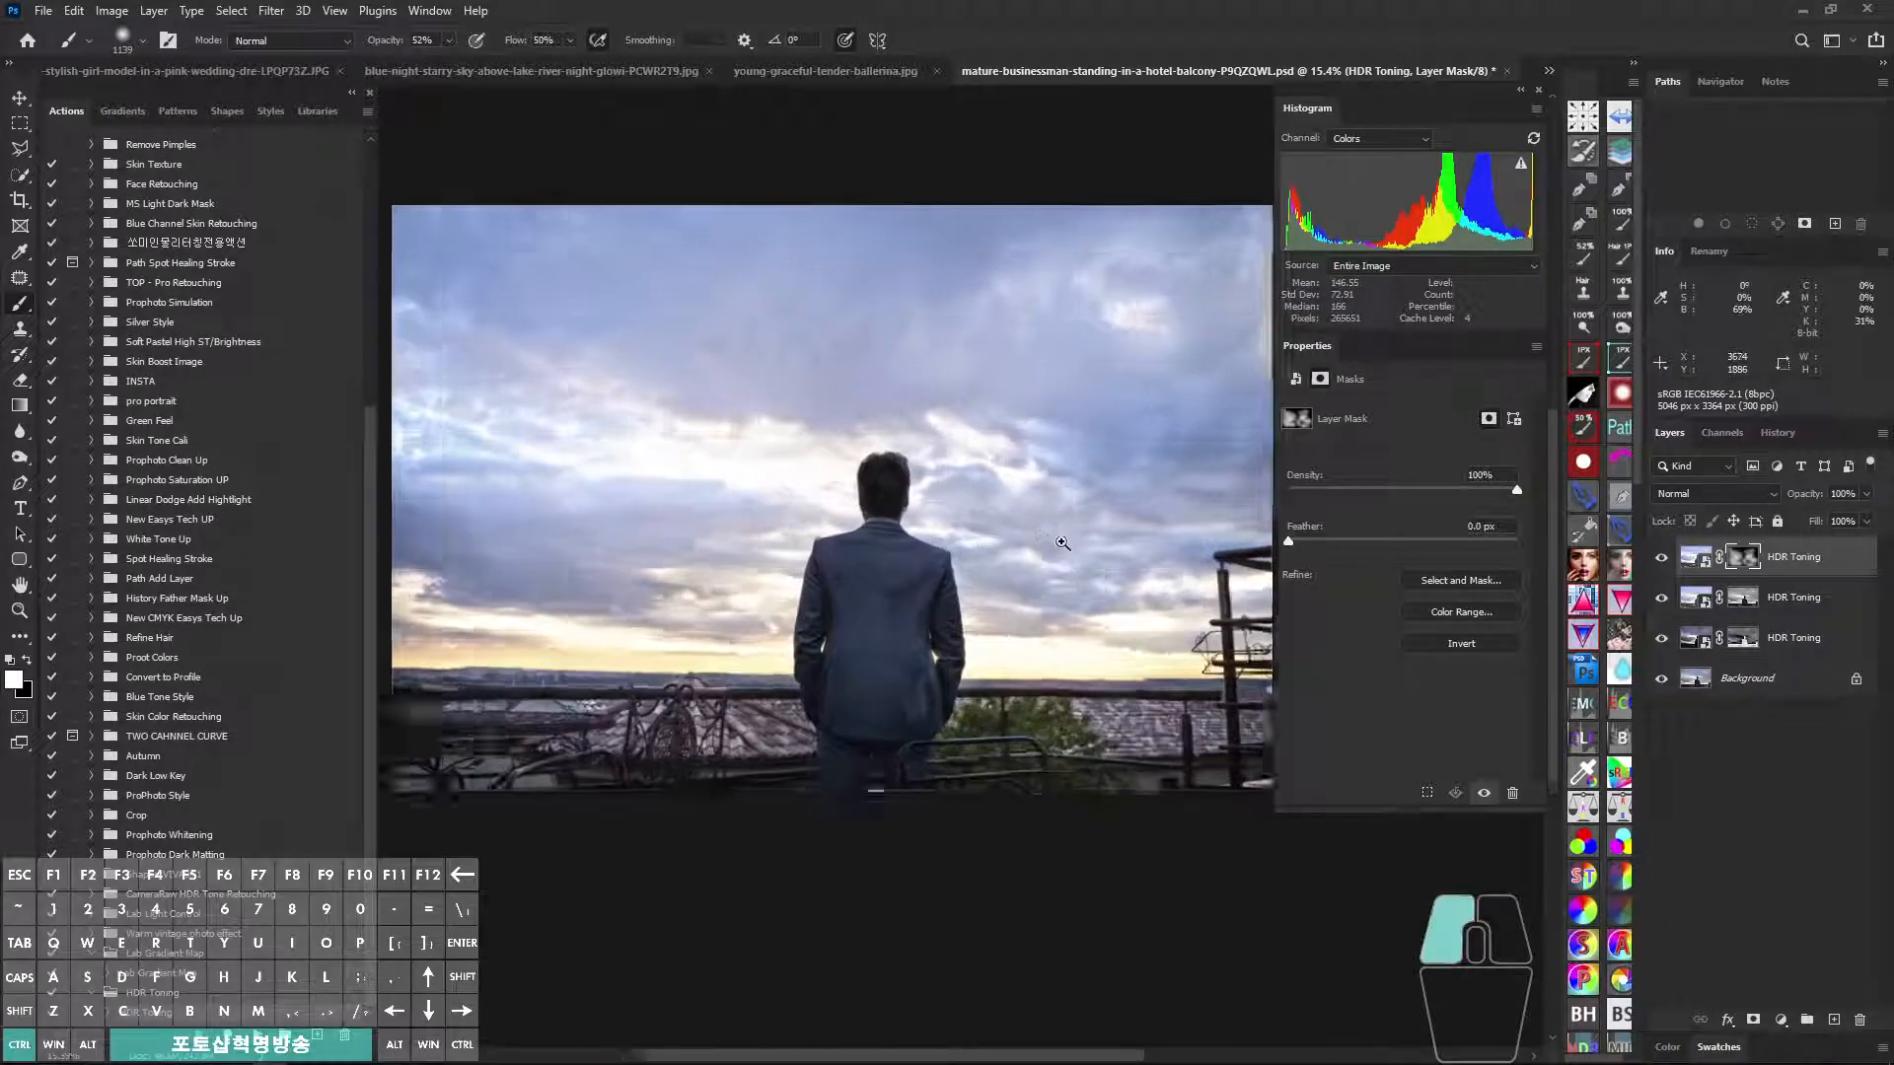
drag(661, 611, 801, 636)
drag(619, 706, 536, 742)
drag(752, 727, 626, 700)
drag(913, 776, 684, 750)
mouse_move(863, 737)
mouse_down()
mouse_move(1045, 722)
mouse_move(1113, 597)
mouse_move(1046, 604)
mouse_move(1038, 625)
mouse_up()
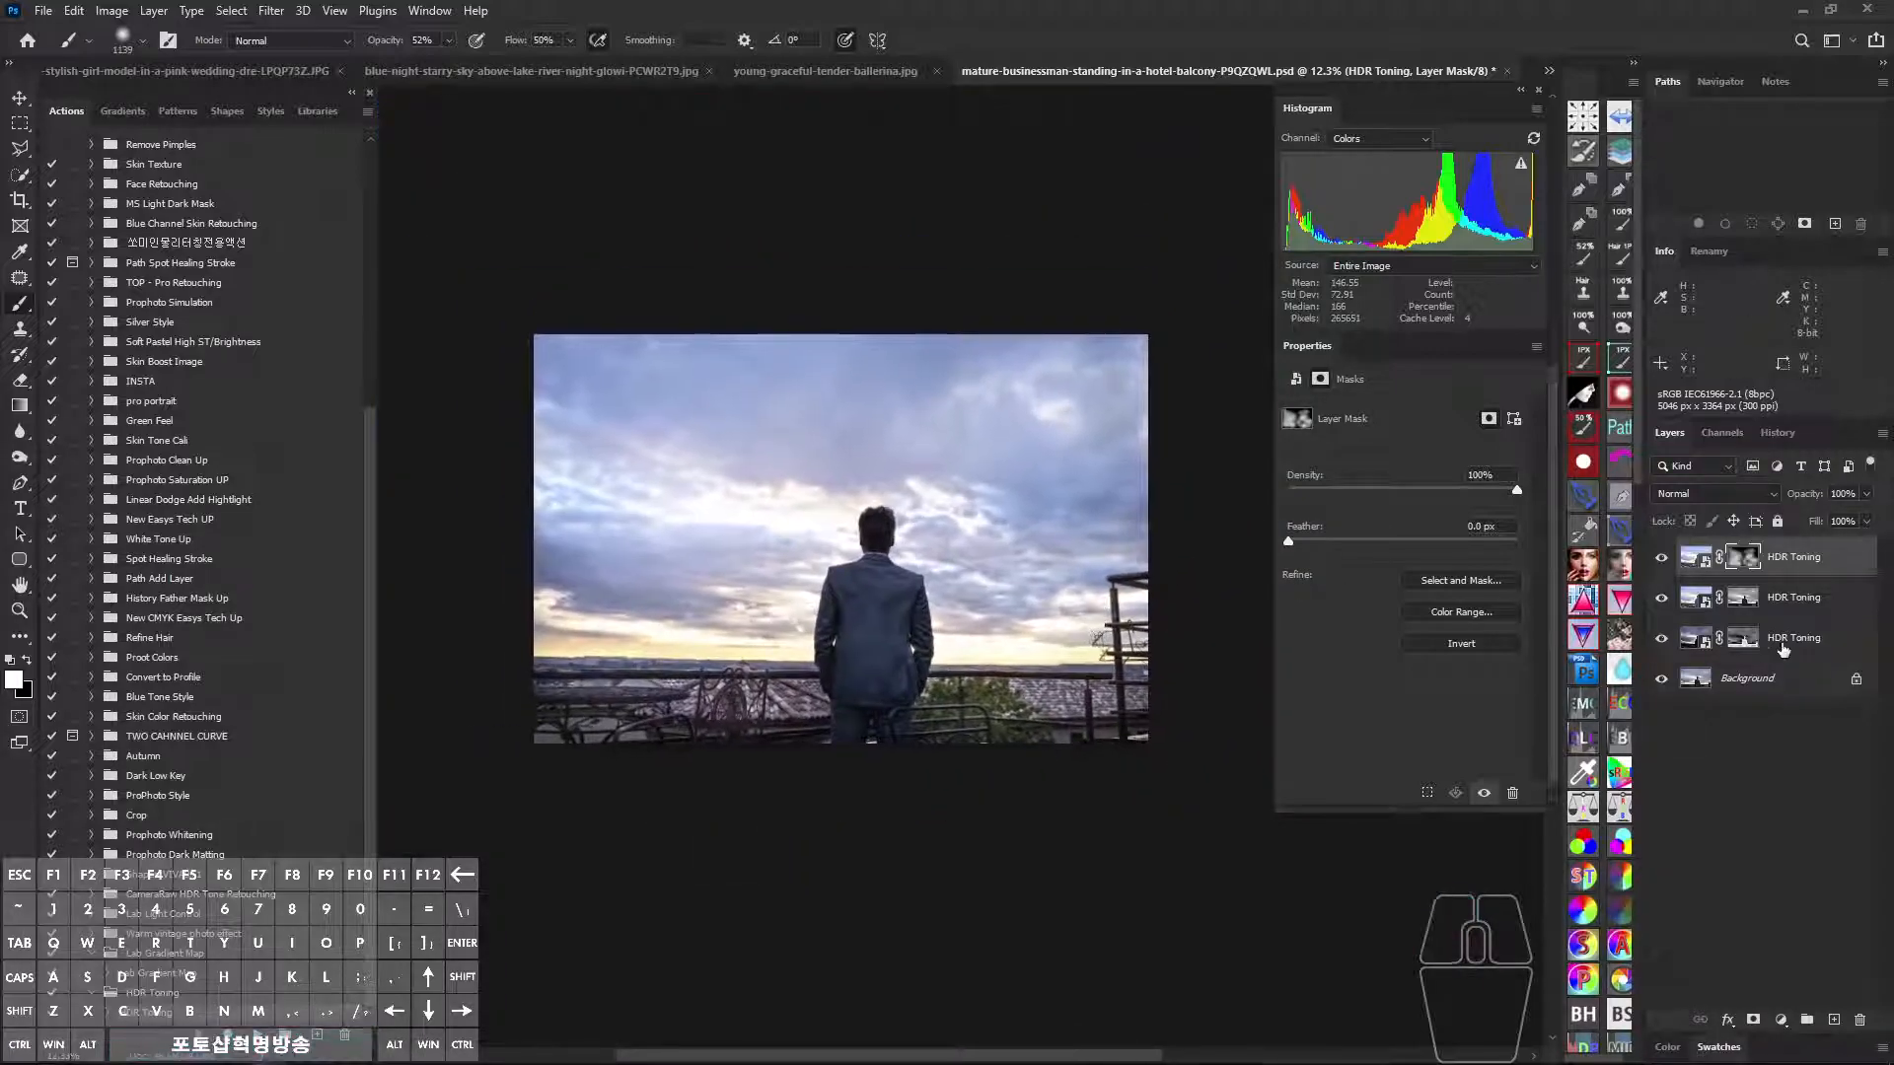
Select all three HDR Toning layers and toggle their visibility to compare the blended result with the original photo.
shift+click(1775, 644)
key(ctrl+comma)
key(ctrl+comma)
key(ctrl+comma)
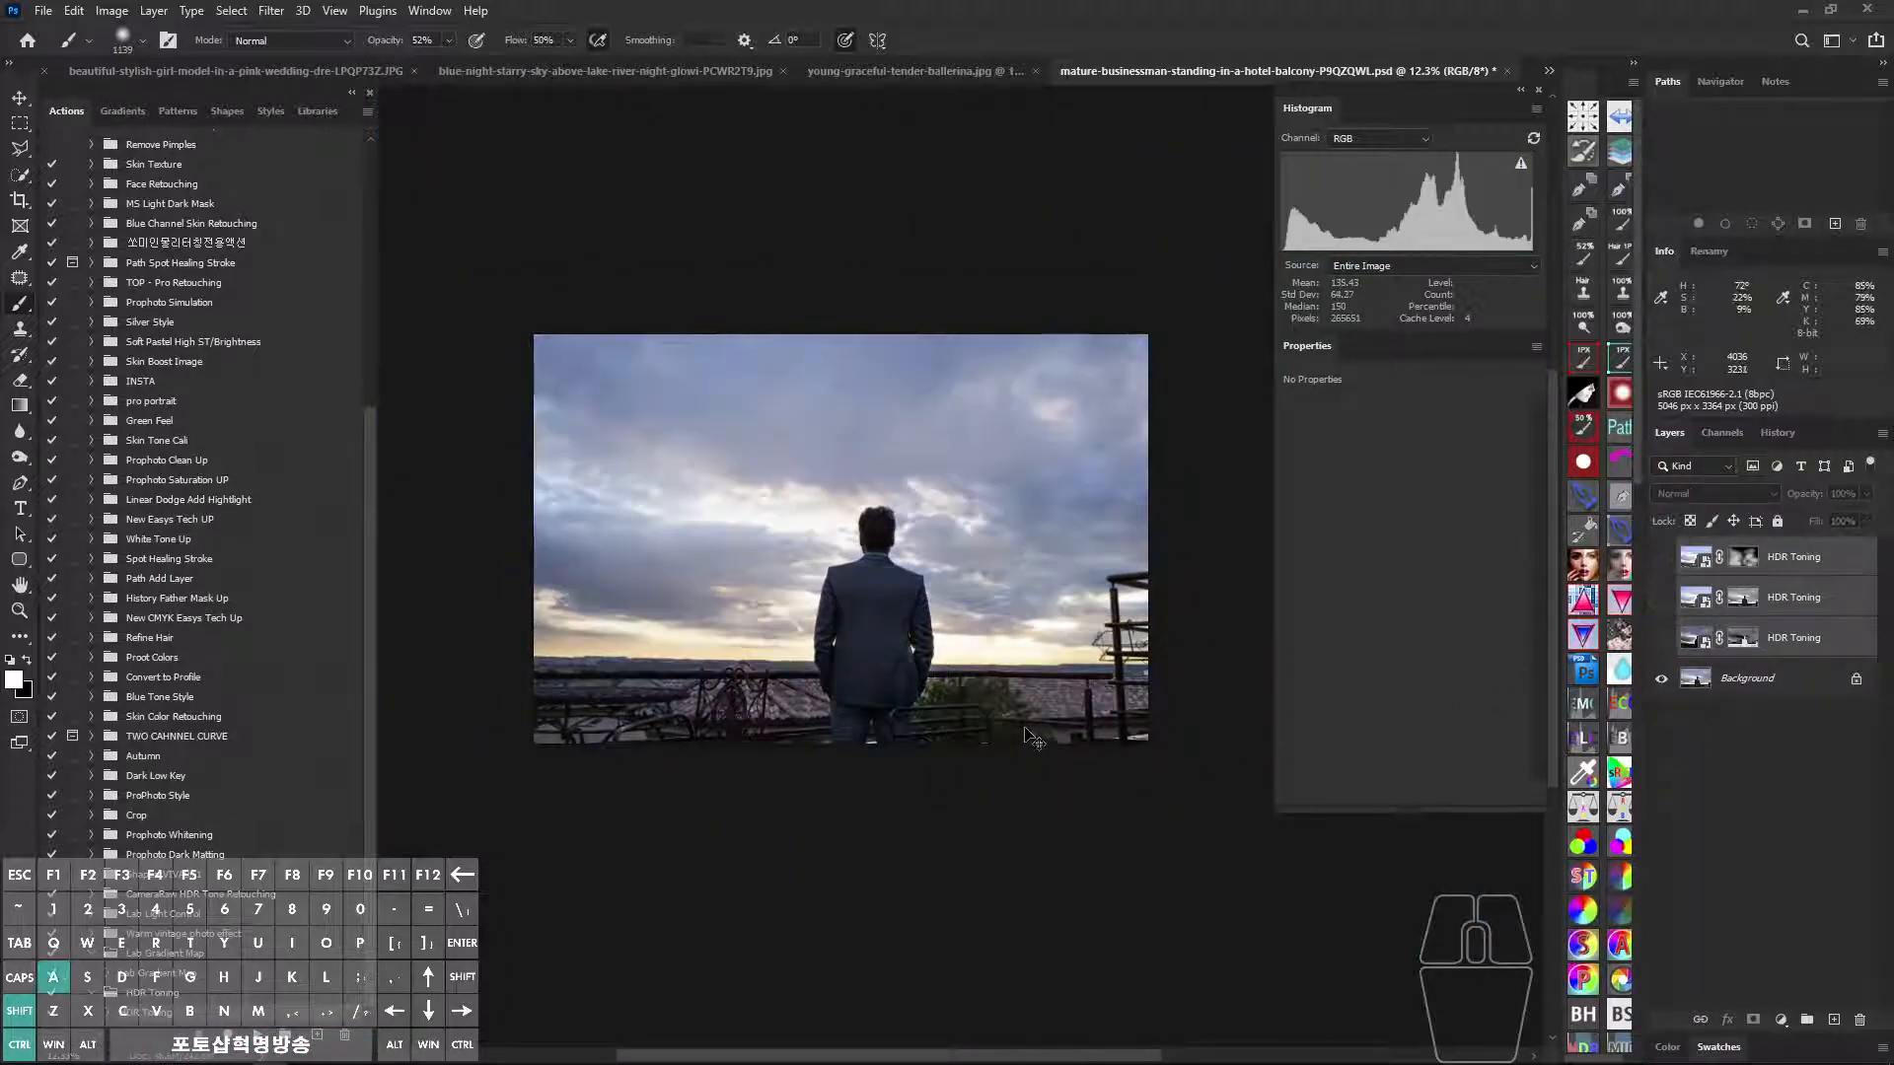
key(ctrl+comma)
key(ctrl+comma)
key(ctrl+comma)
key(ctrl+comma)
key(ctrl+comma)
key(ctrl+comma)
key(ctrl+comma)
key(ctrl+comma)
key(ctrl+comma)
key(ctrl+comma)
key(ctrl+comma)
Paint more white on the top HDR Toning layer's mask over the man's suit and trousers.
ctrl+click(918, 737)
ctrl+click(917, 736)
click(1743, 556)
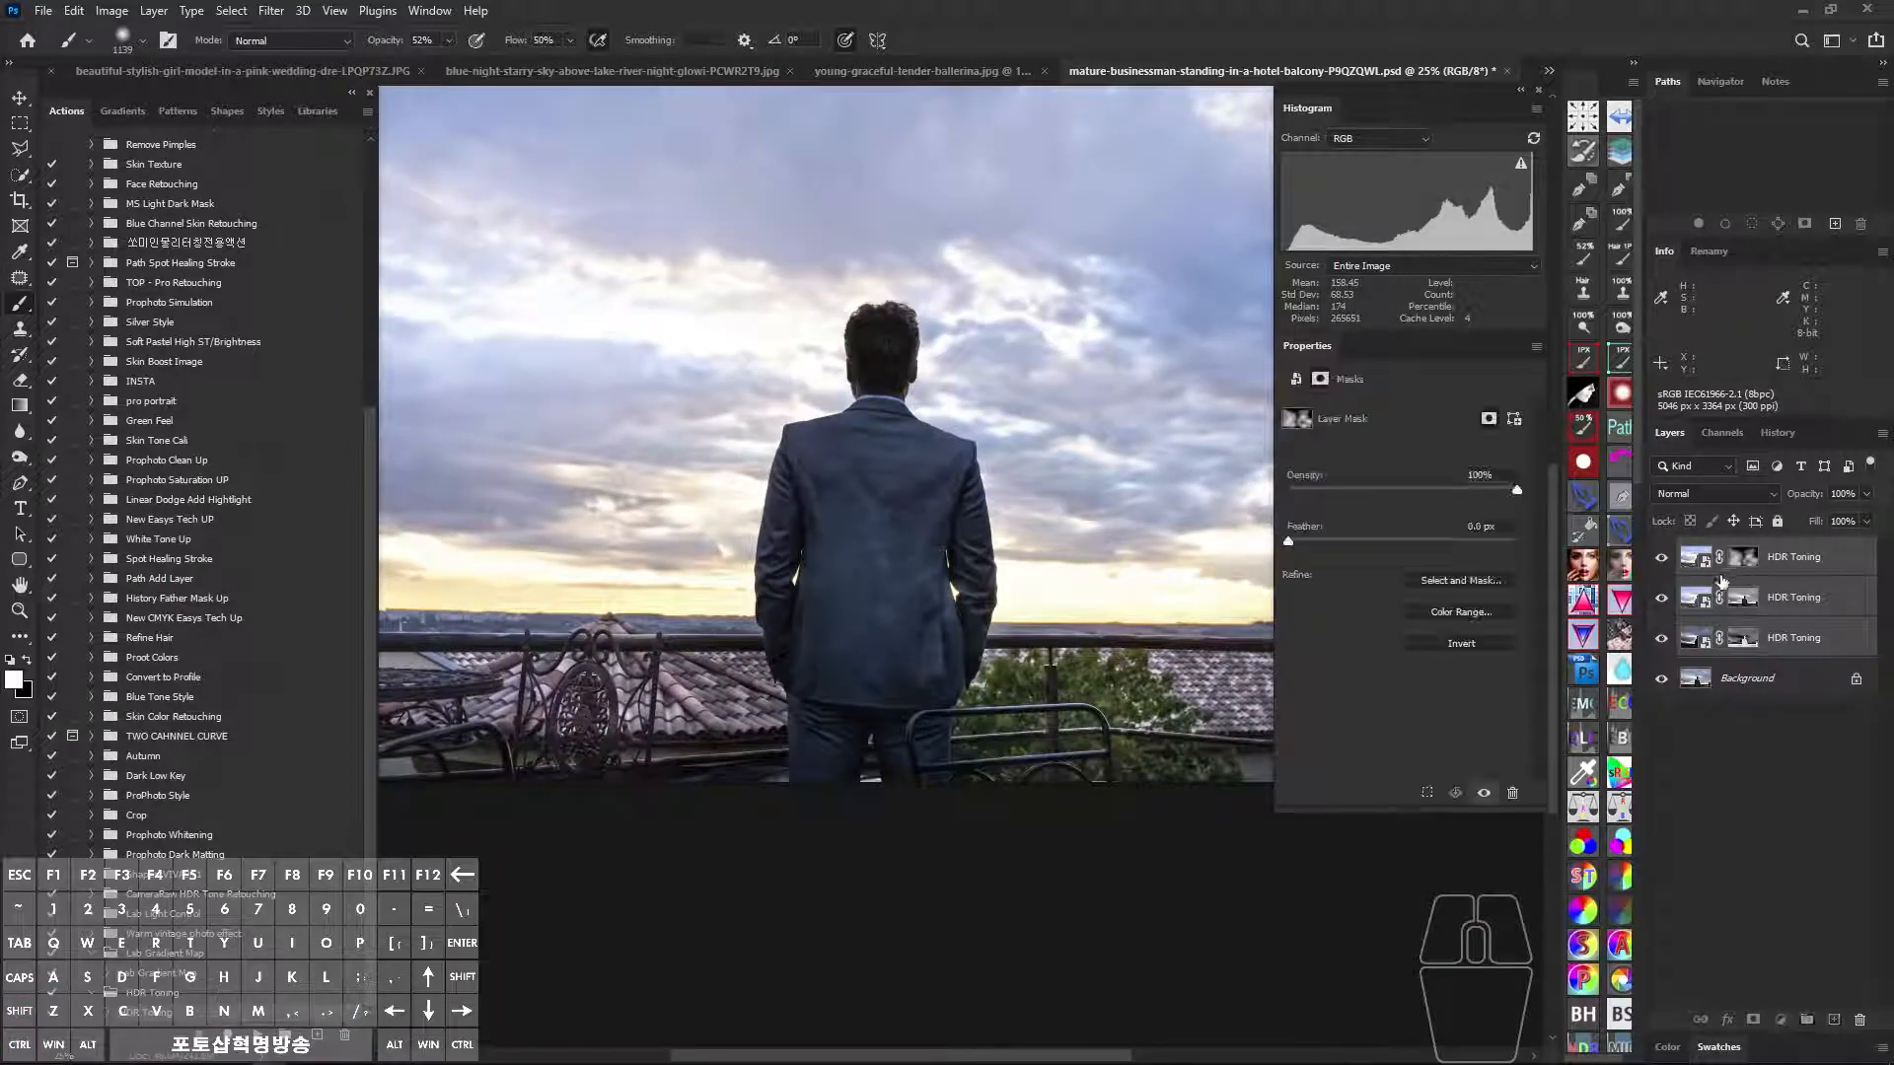
mouse_move(856, 729)
mouse_down()
mouse_move(832, 592)
mouse_move(852, 691)
mouse_up()
drag(922, 592, 977, 710)
drag(918, 552, 902, 676)
Check the whole photo before and after by hiding and showing the three HDR Toning layers, leaving them shown.
key(ctrl+alt+a)
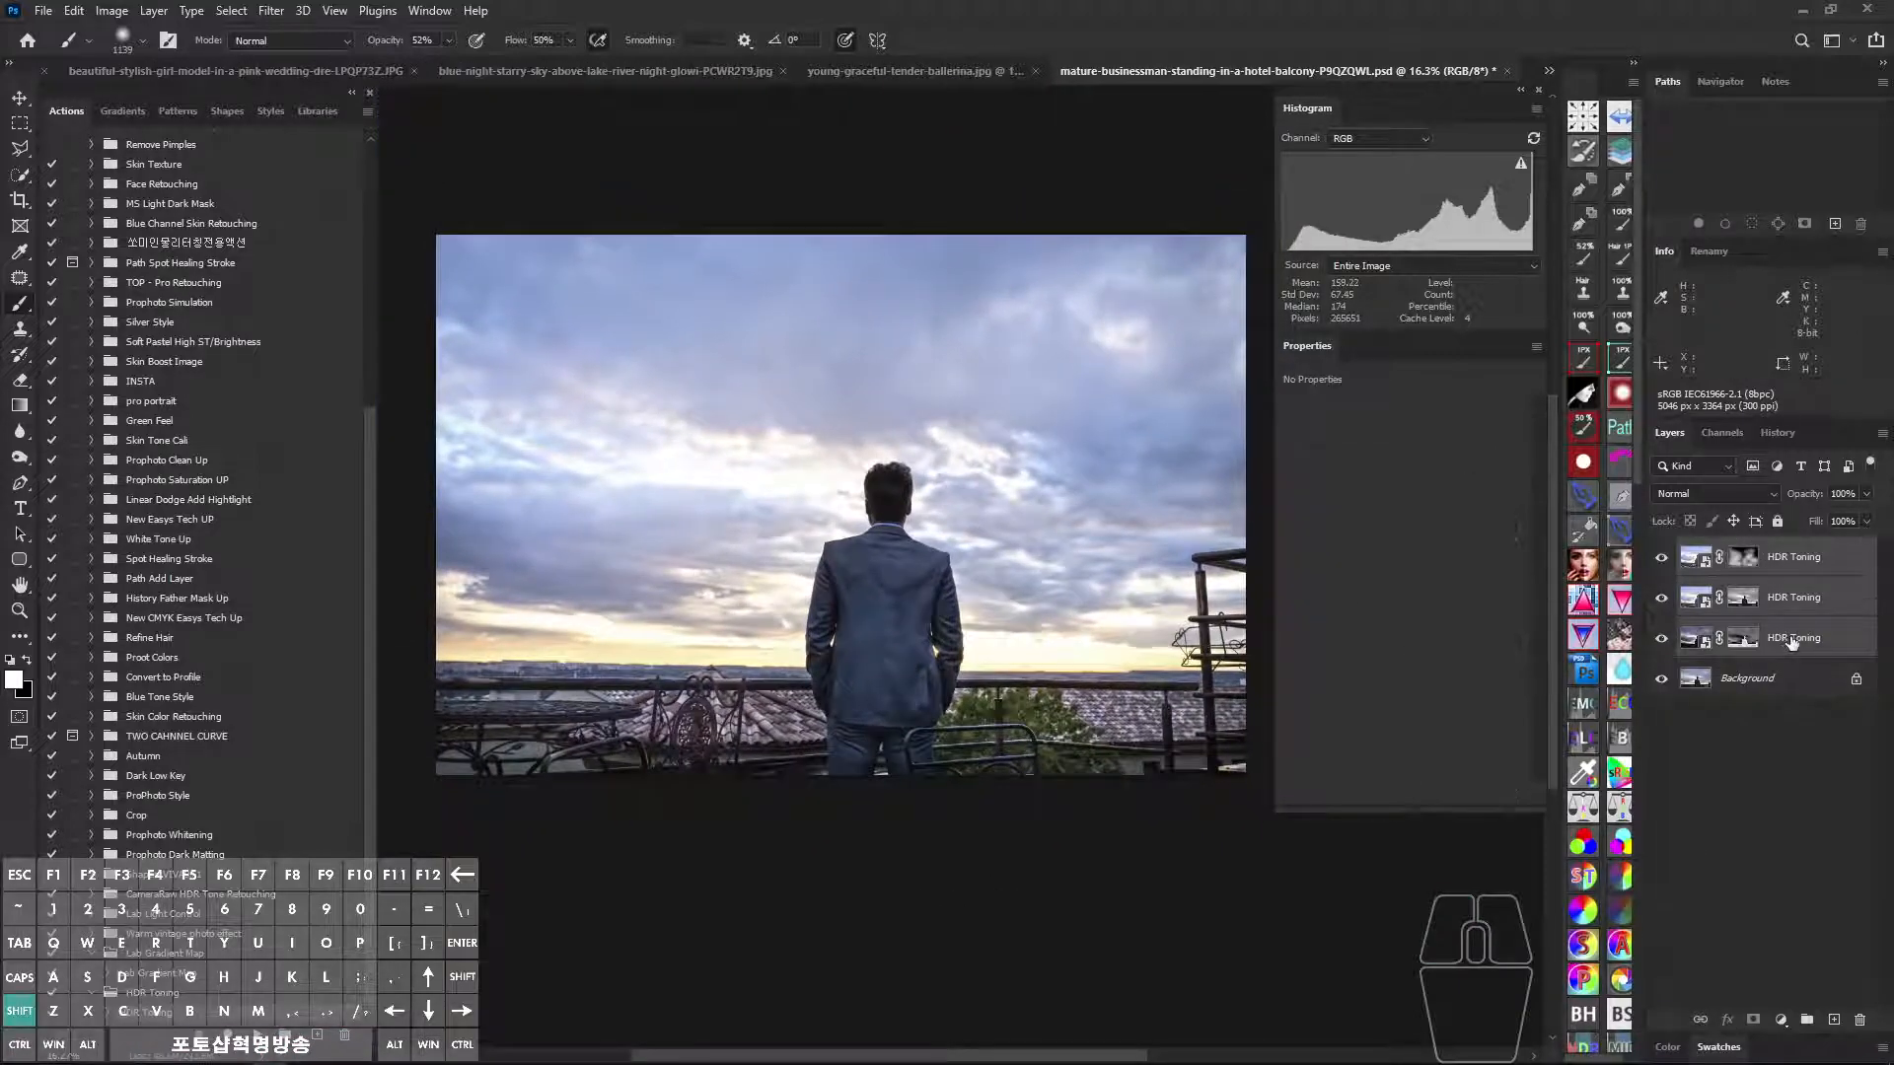
key(ctrl+comma)
key(ctrl+comma)
key(ctrl+comma)
key(ctrl+comma)
key(ctrl+comma)
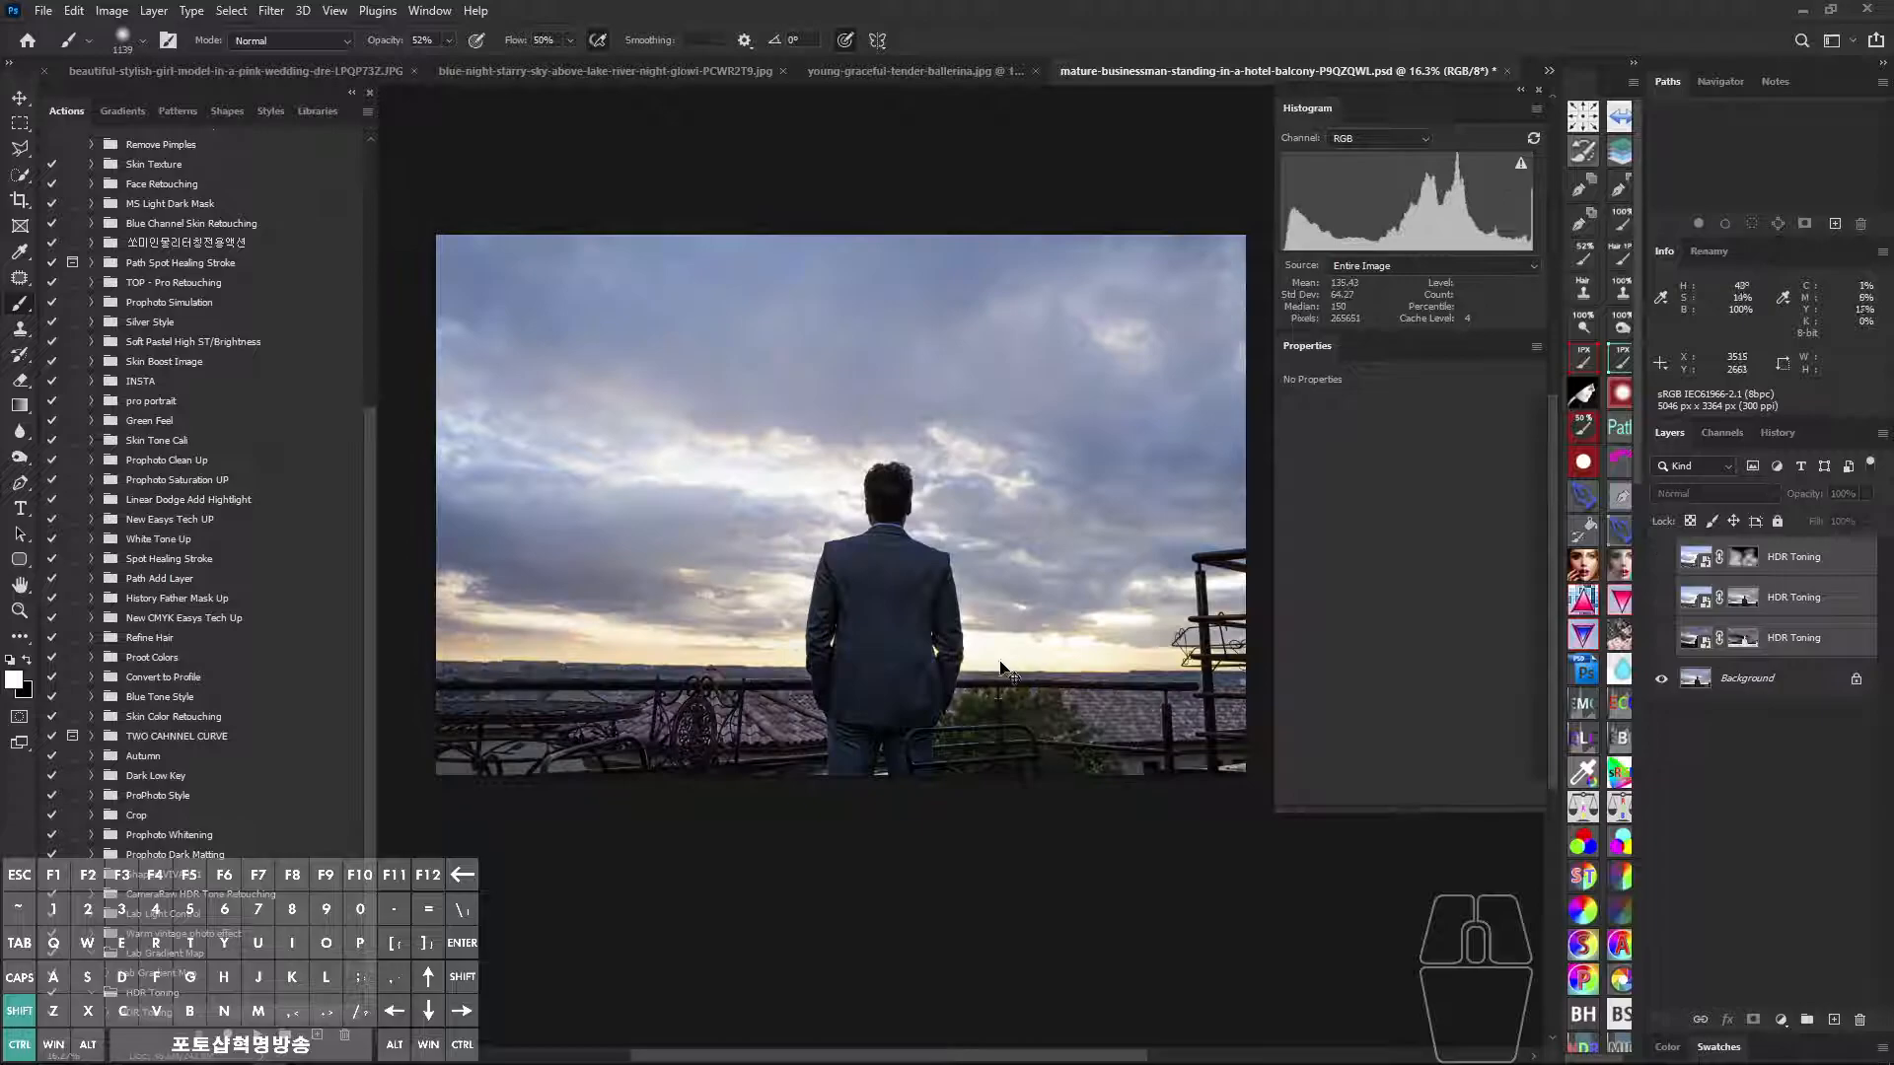
key(ctrl+comma)
key(ctrl+comma)
key(ctrl+comma)
key(ctrl+comma)
key(ctrl+comma)
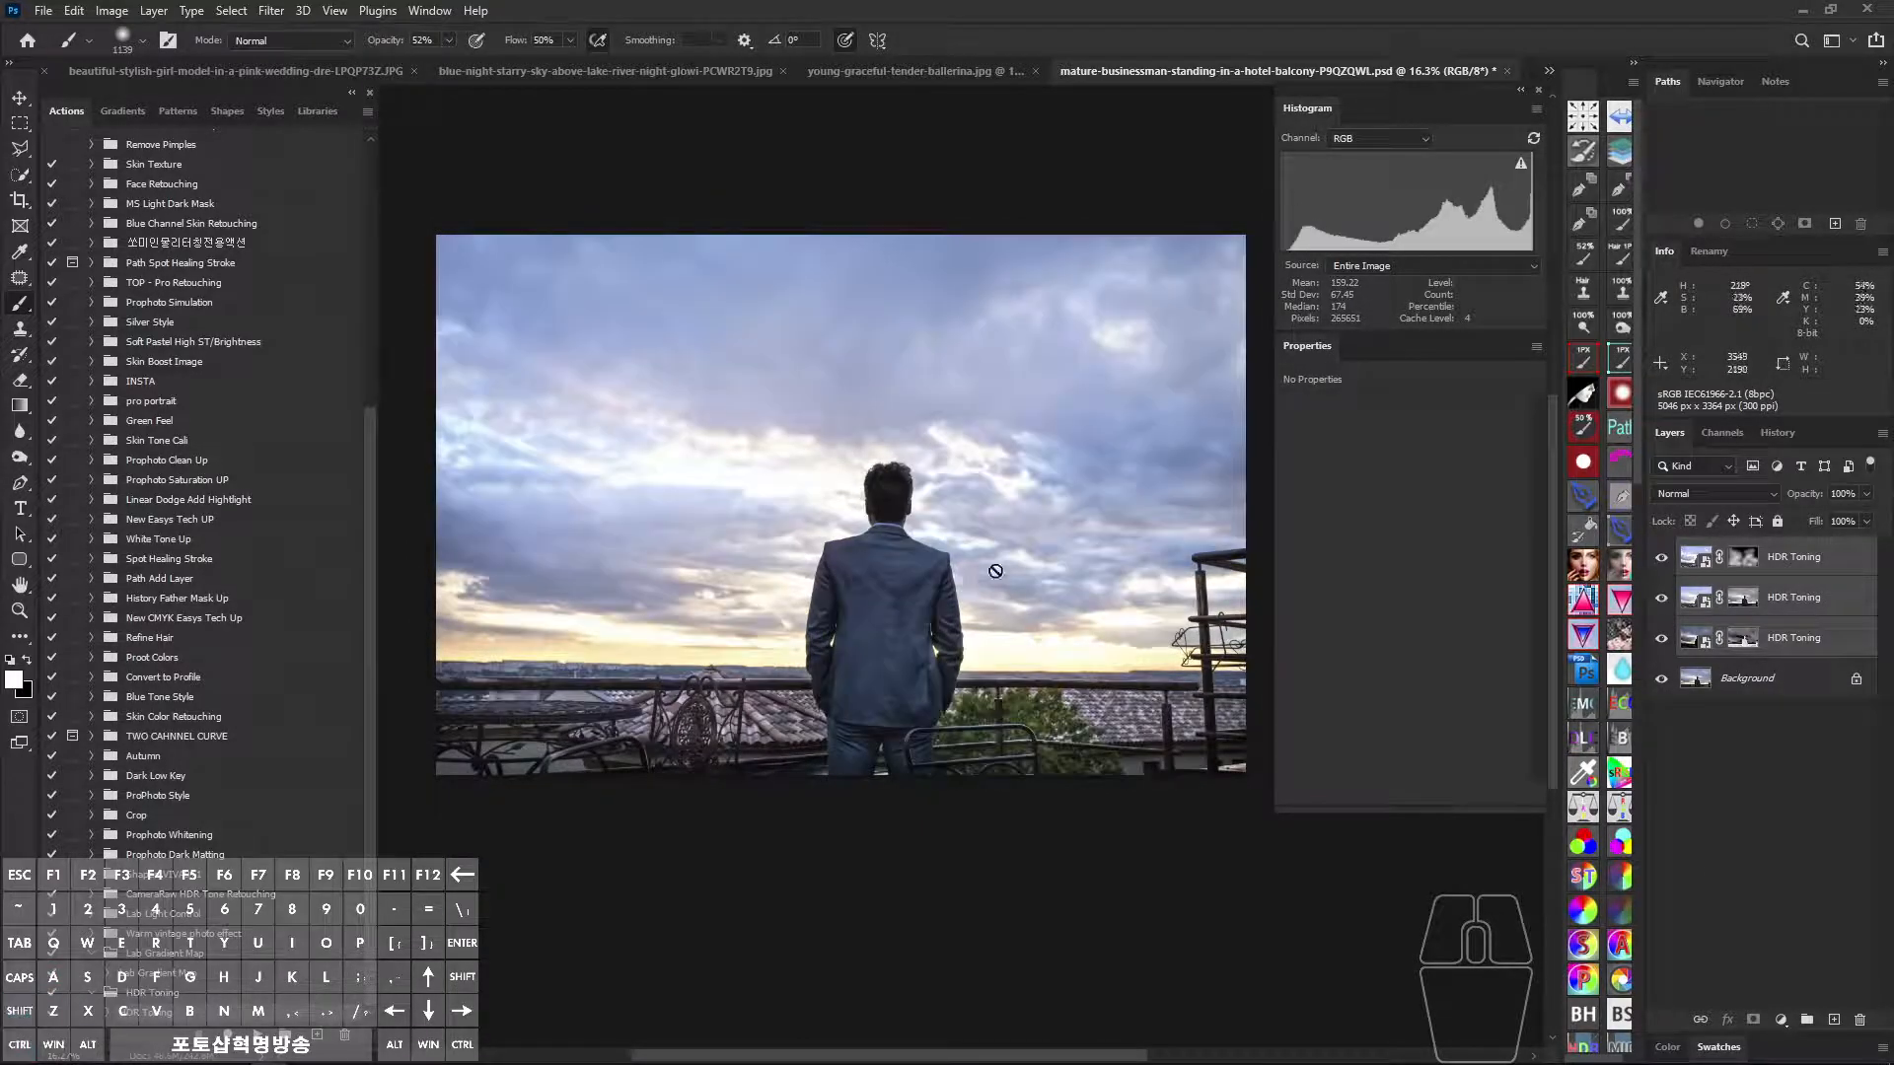
Switch to the young-graceful-tender-ballerina.jpg document and play the HDR Toning action to open its HDR Toning settings.
click(920, 72)
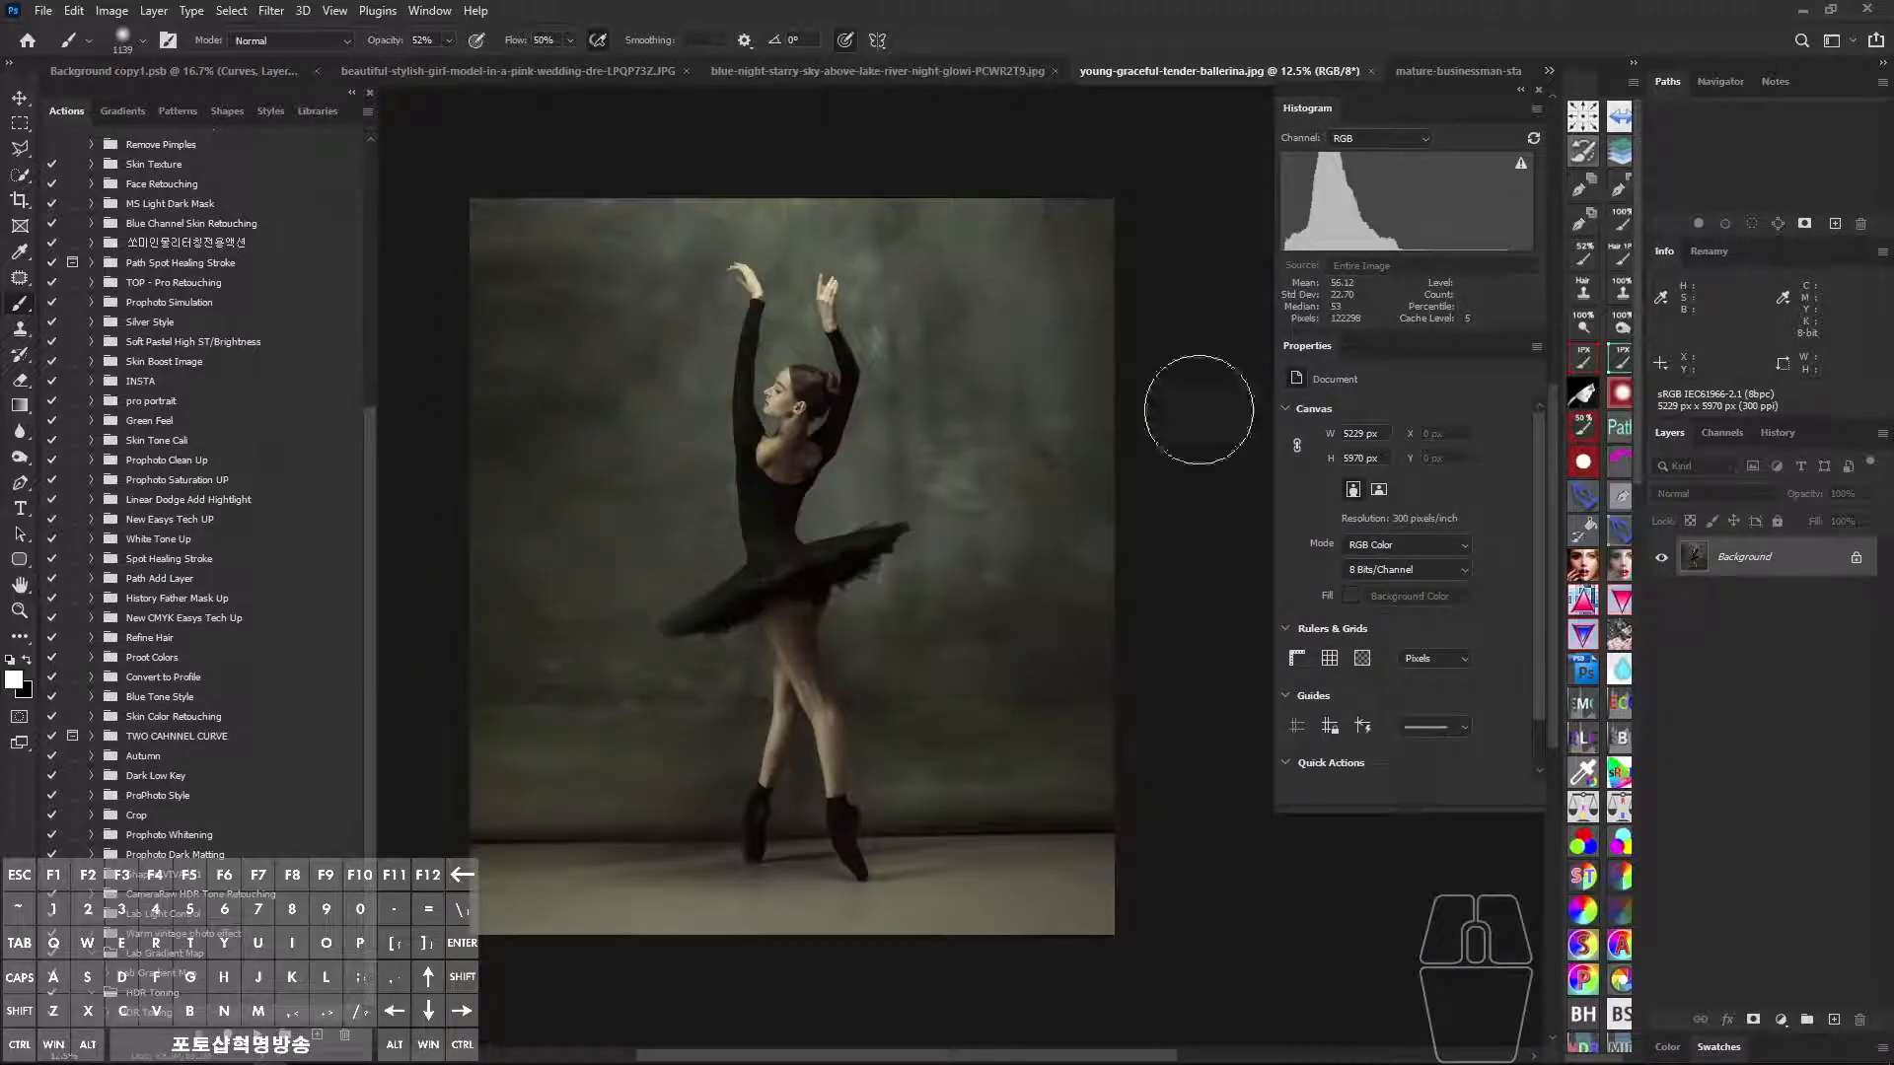
click(258, 1033)
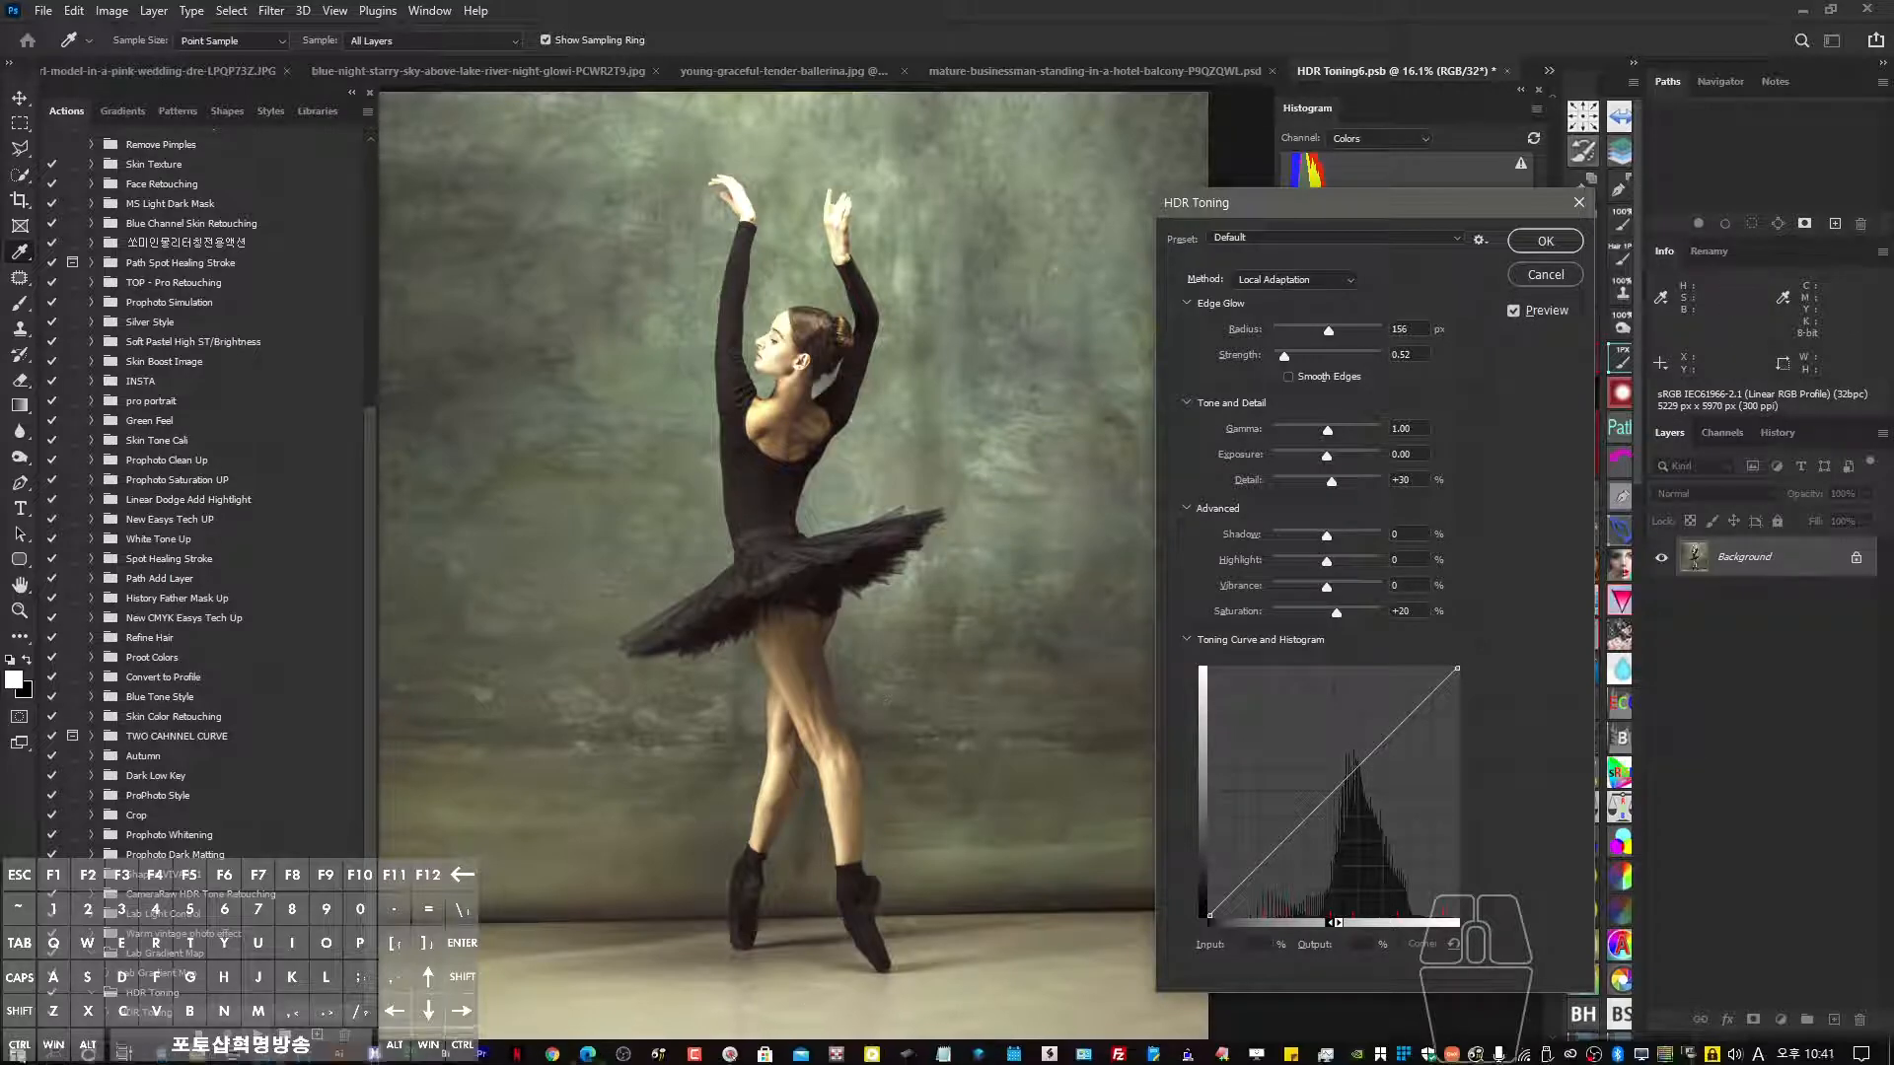
click(729, 1051)
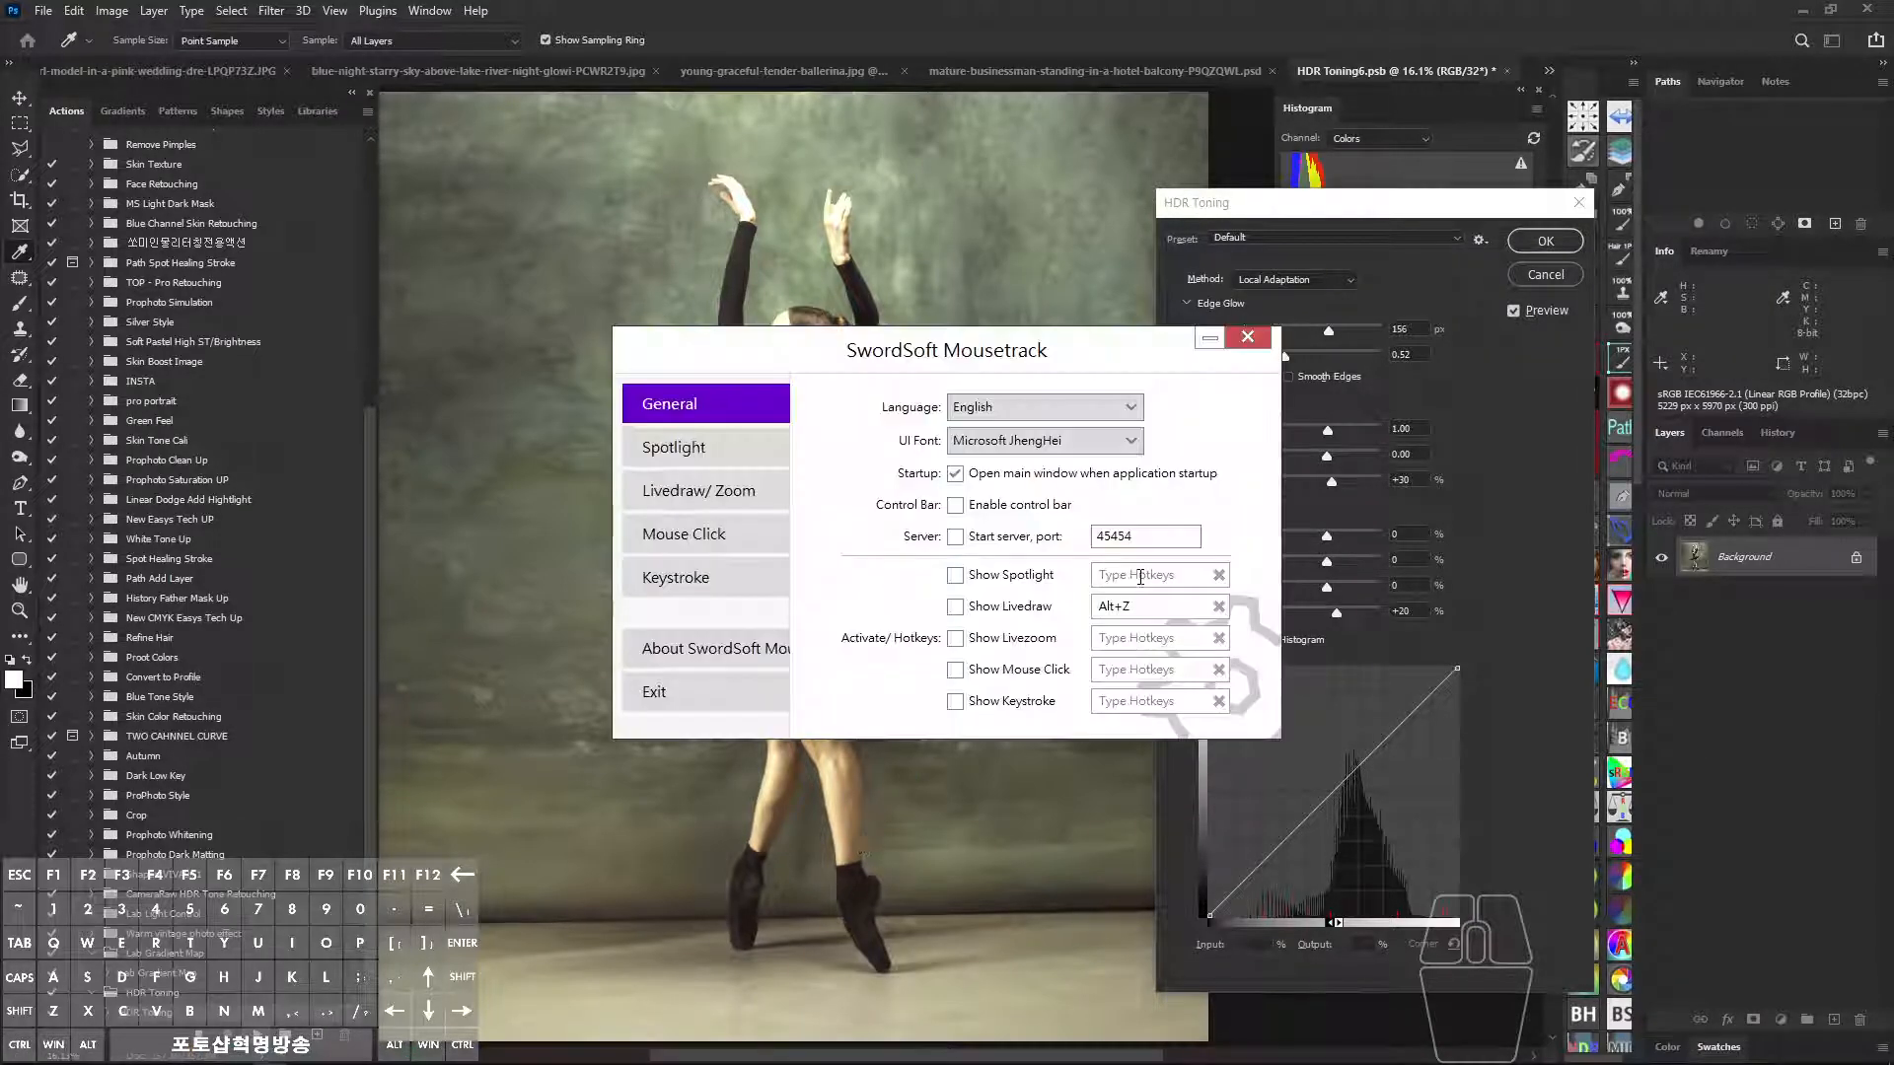
click(1207, 339)
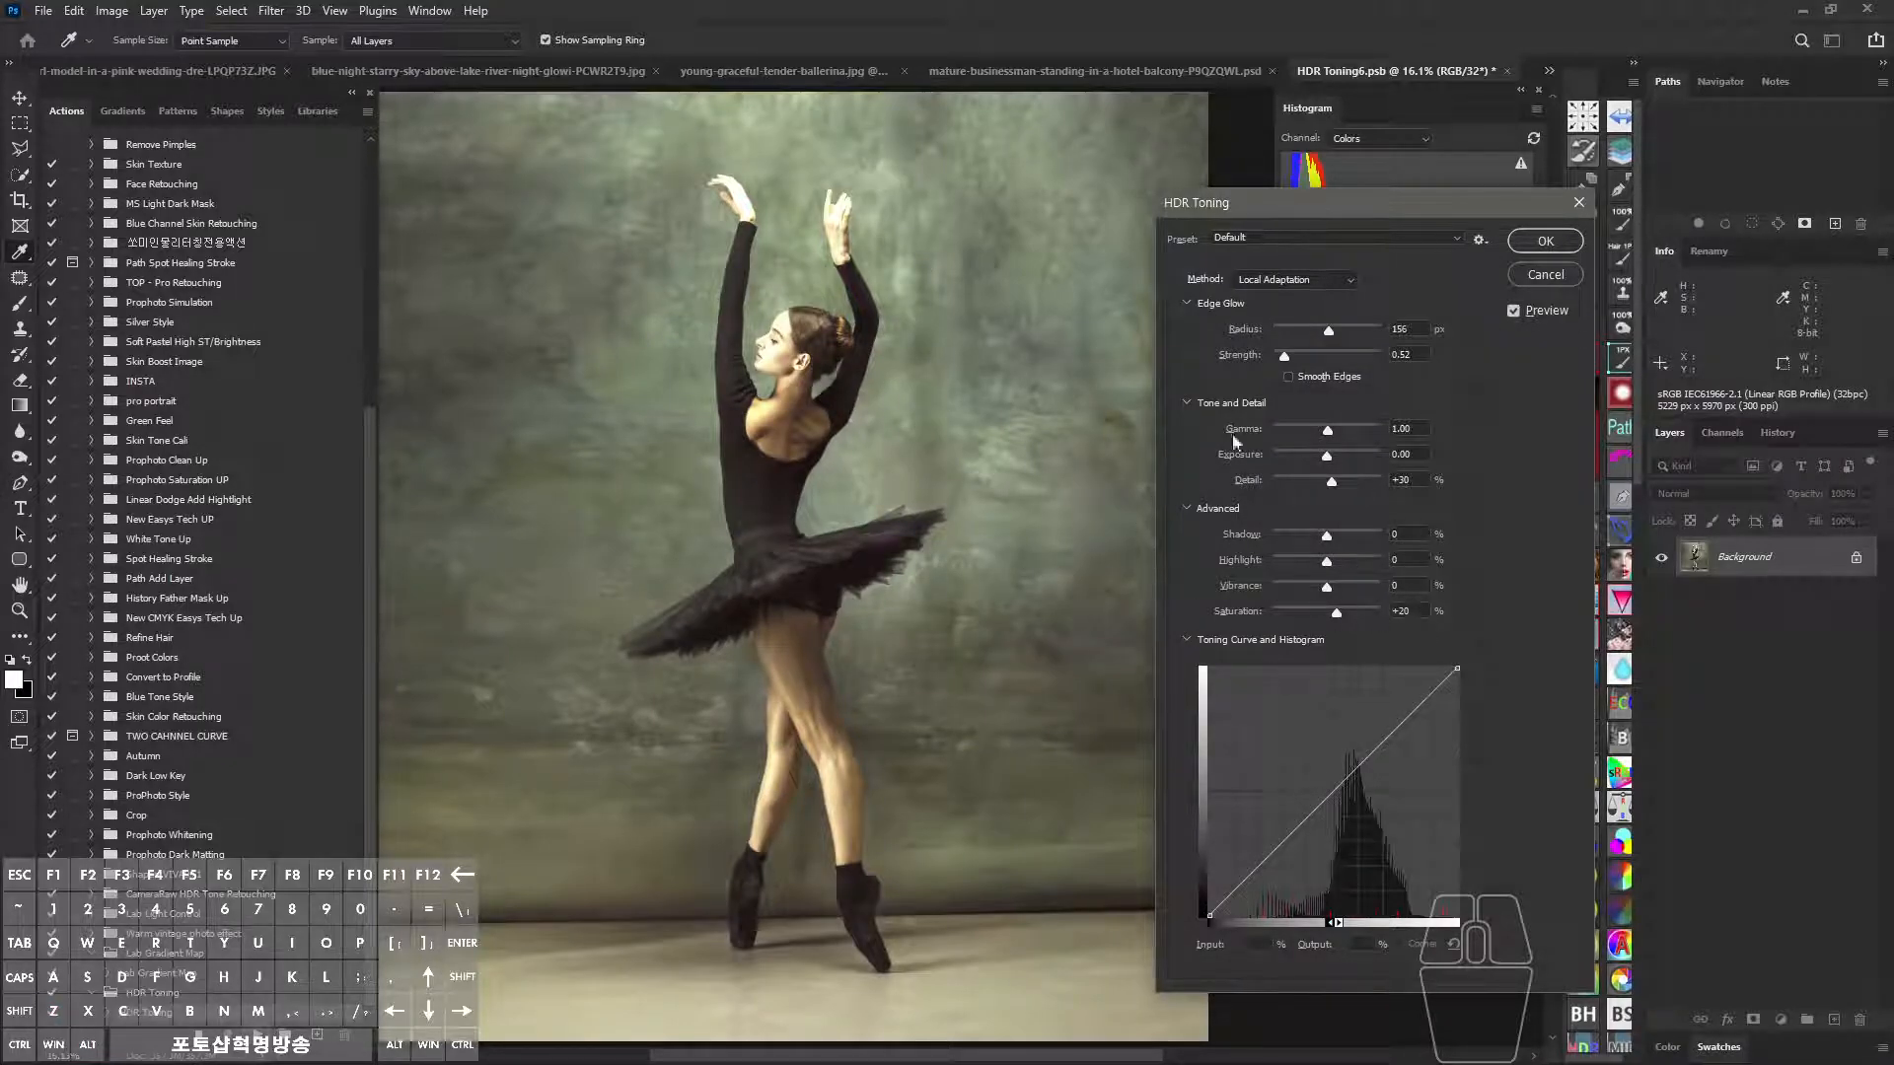
drag(1166, 675, 1096, 681)
drag(645, 286, 643, 364)
mouse_move(639, 337)
mouse_down()
mouse_move(932, 321)
mouse_move(922, 372)
mouse_up()
drag(760, 335, 756, 318)
drag(641, 483, 646, 611)
mouse_move(631, 555)
mouse_down()
mouse_move(646, 613)
mouse_move(902, 541)
mouse_move(1484, 542)
mouse_up()
drag(1461, 481, 1453, 562)
drag(1837, 390, 1836, 367)
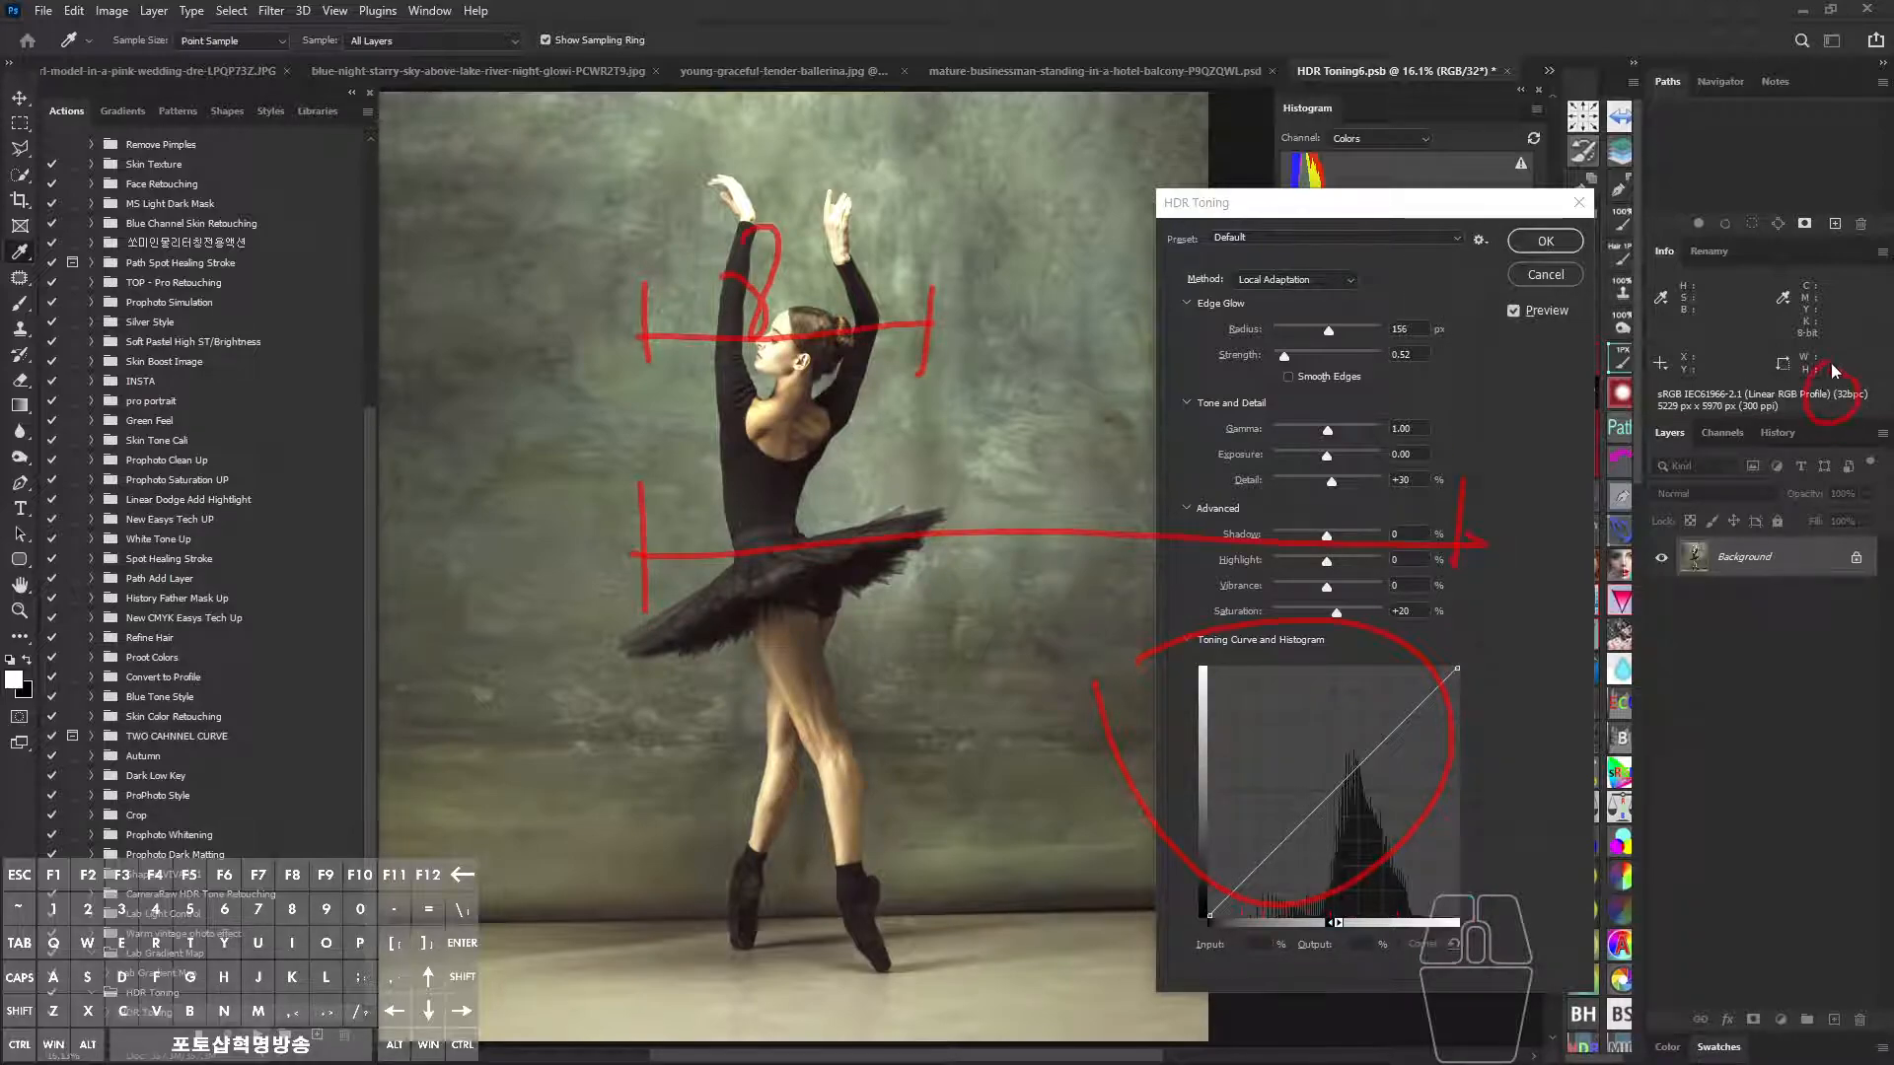
drag(1221, 439, 1246, 485)
mouse_move(656, 283)
mouse_down()
mouse_move(657, 362)
mouse_move(650, 320)
mouse_move(918, 331)
mouse_up()
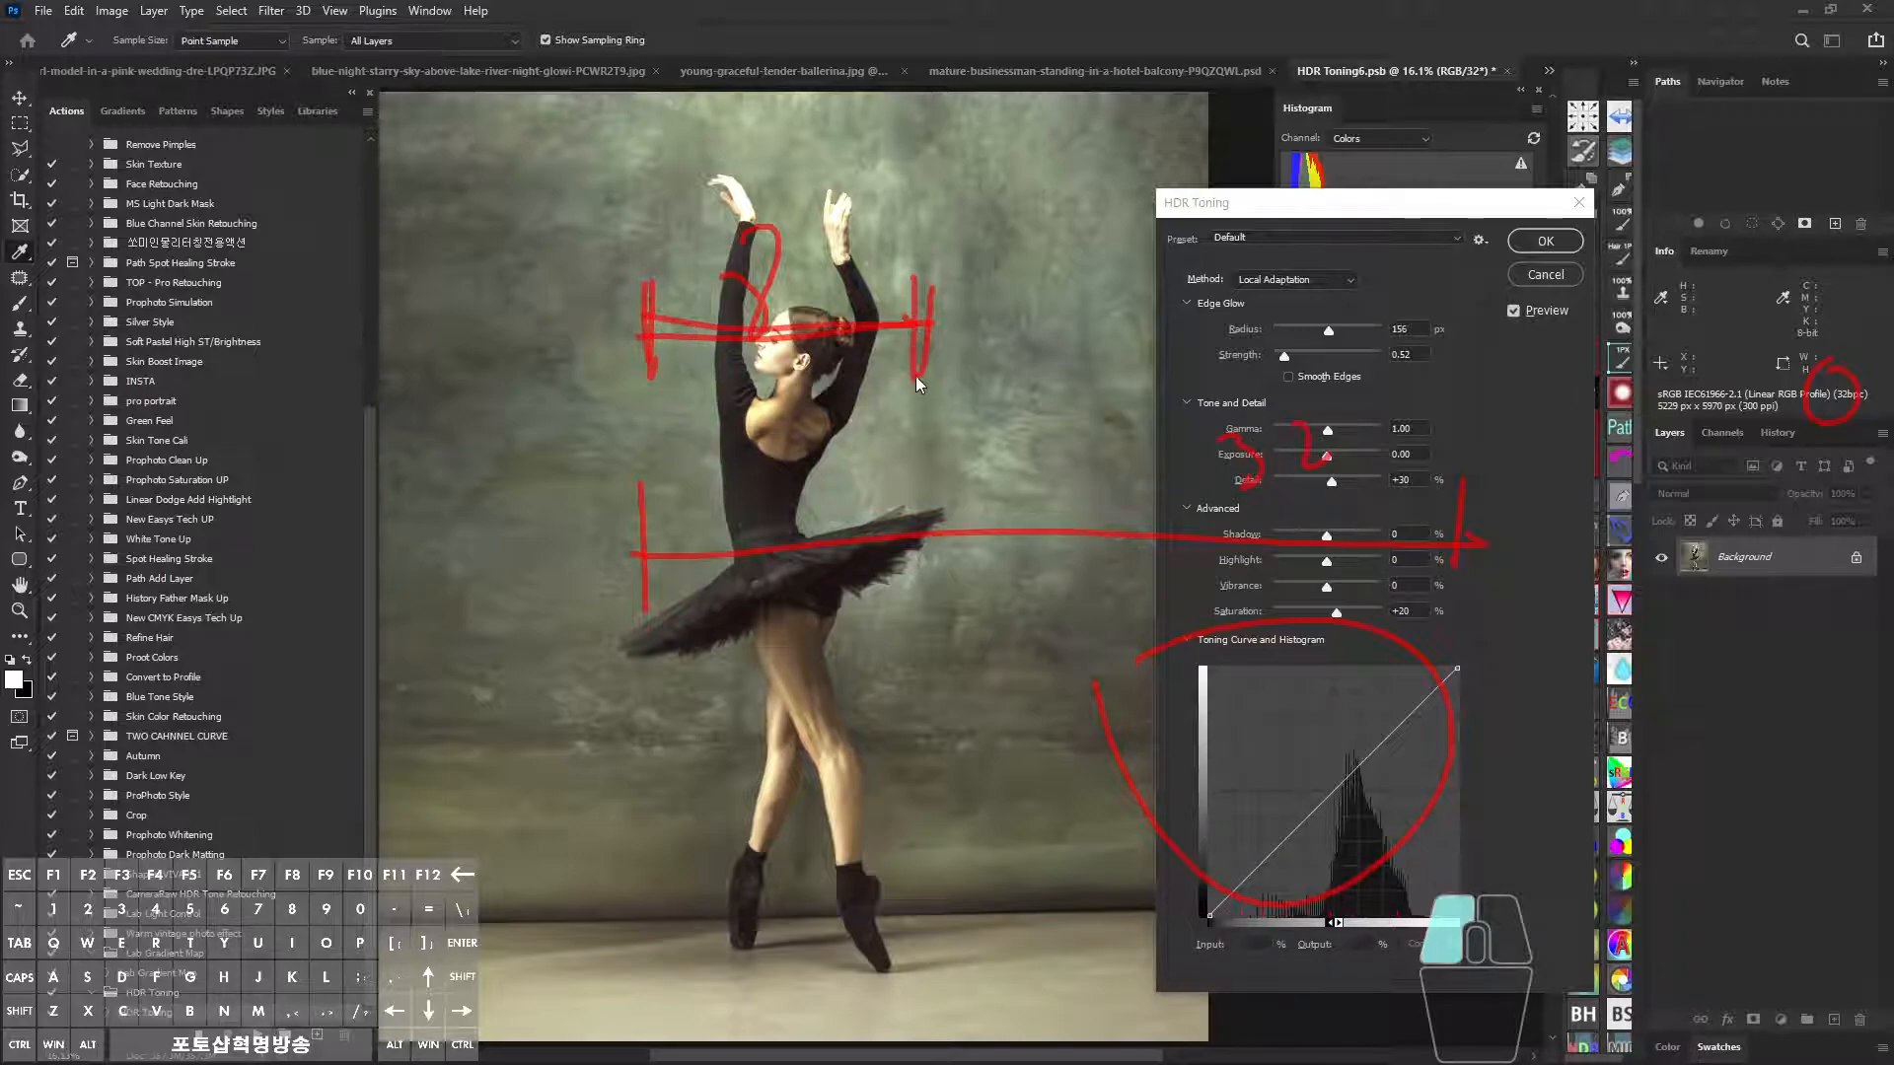
mouse_move(878, 493)
mouse_down()
mouse_move(879, 544)
mouse_move(882, 520)
mouse_move(1134, 511)
mouse_move(1172, 503)
mouse_move(1176, 482)
mouse_move(1171, 552)
mouse_up()
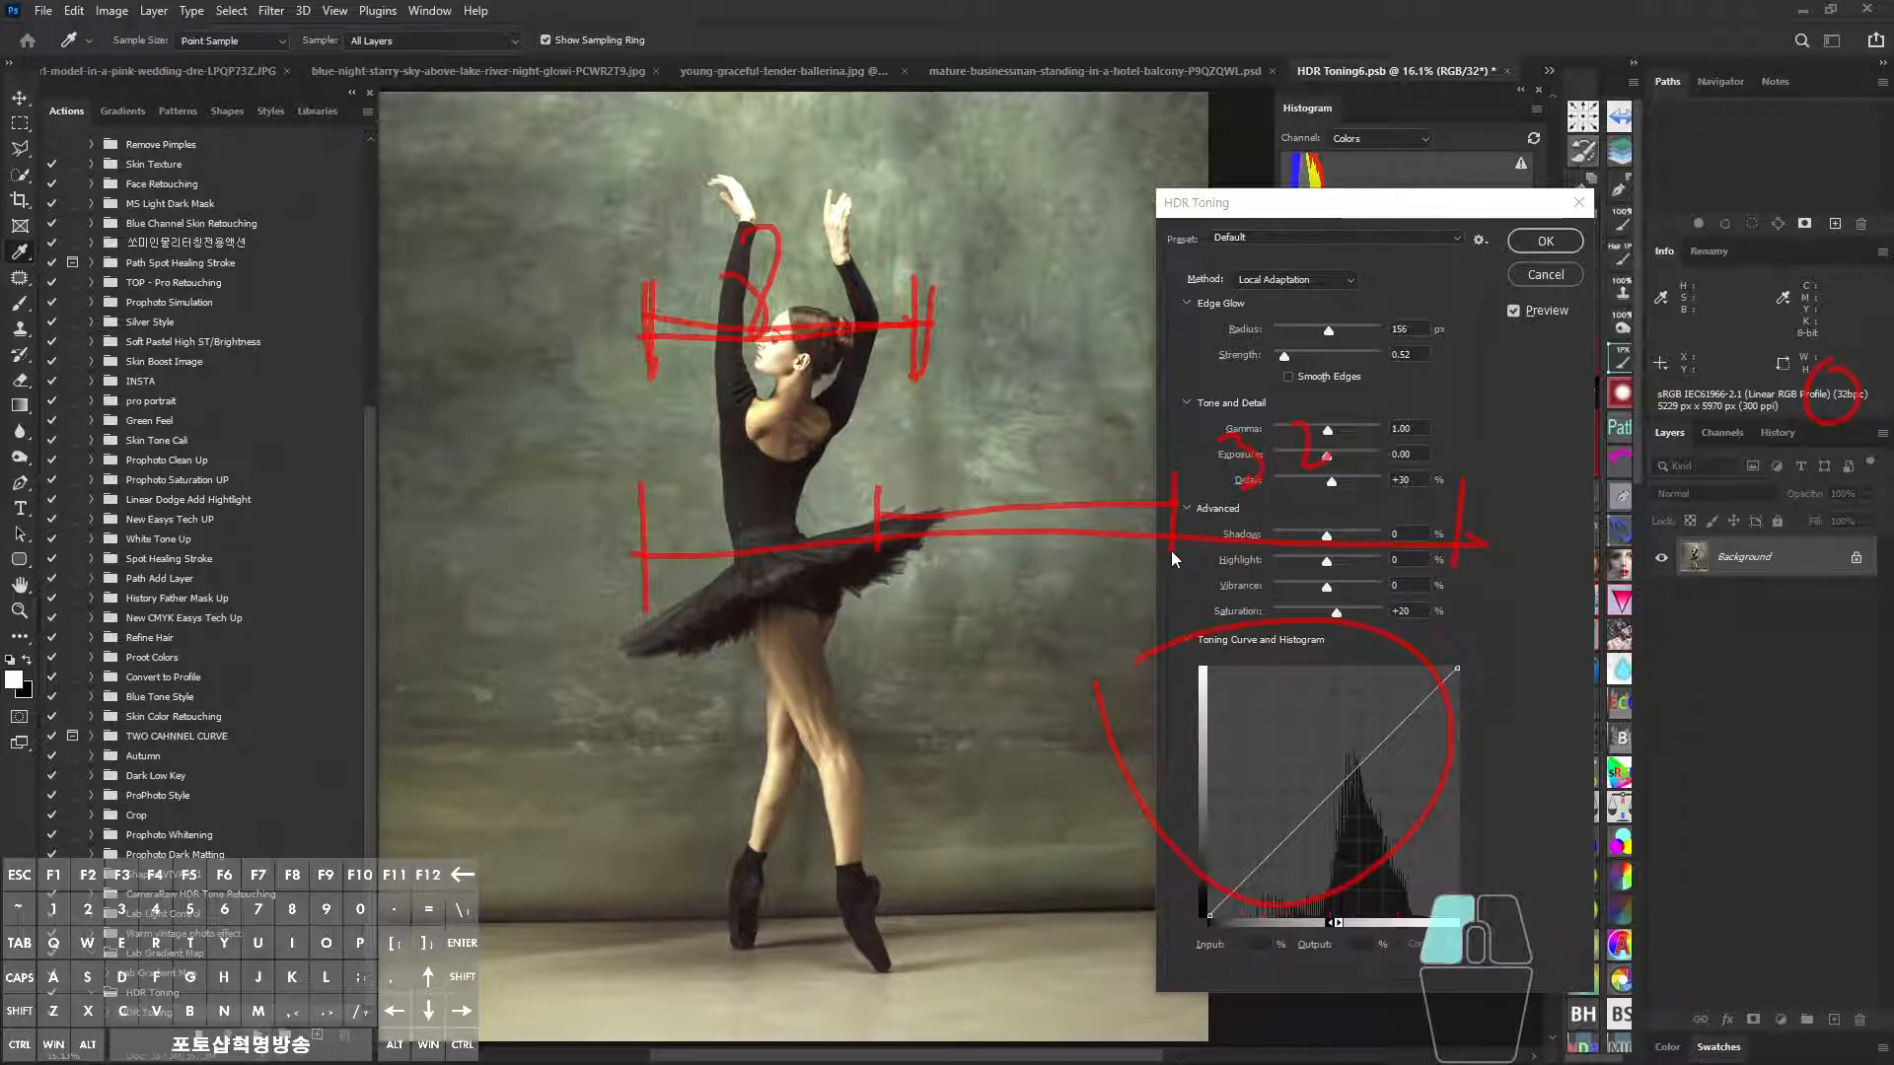
mouse_move(732, 445)
mouse_down()
mouse_move(643, 533)
mouse_move(666, 514)
mouse_move(679, 531)
mouse_up()
mouse_move(1270, 854)
mouse_down()
mouse_move(1223, 908)
mouse_move(1248, 904)
mouse_up()
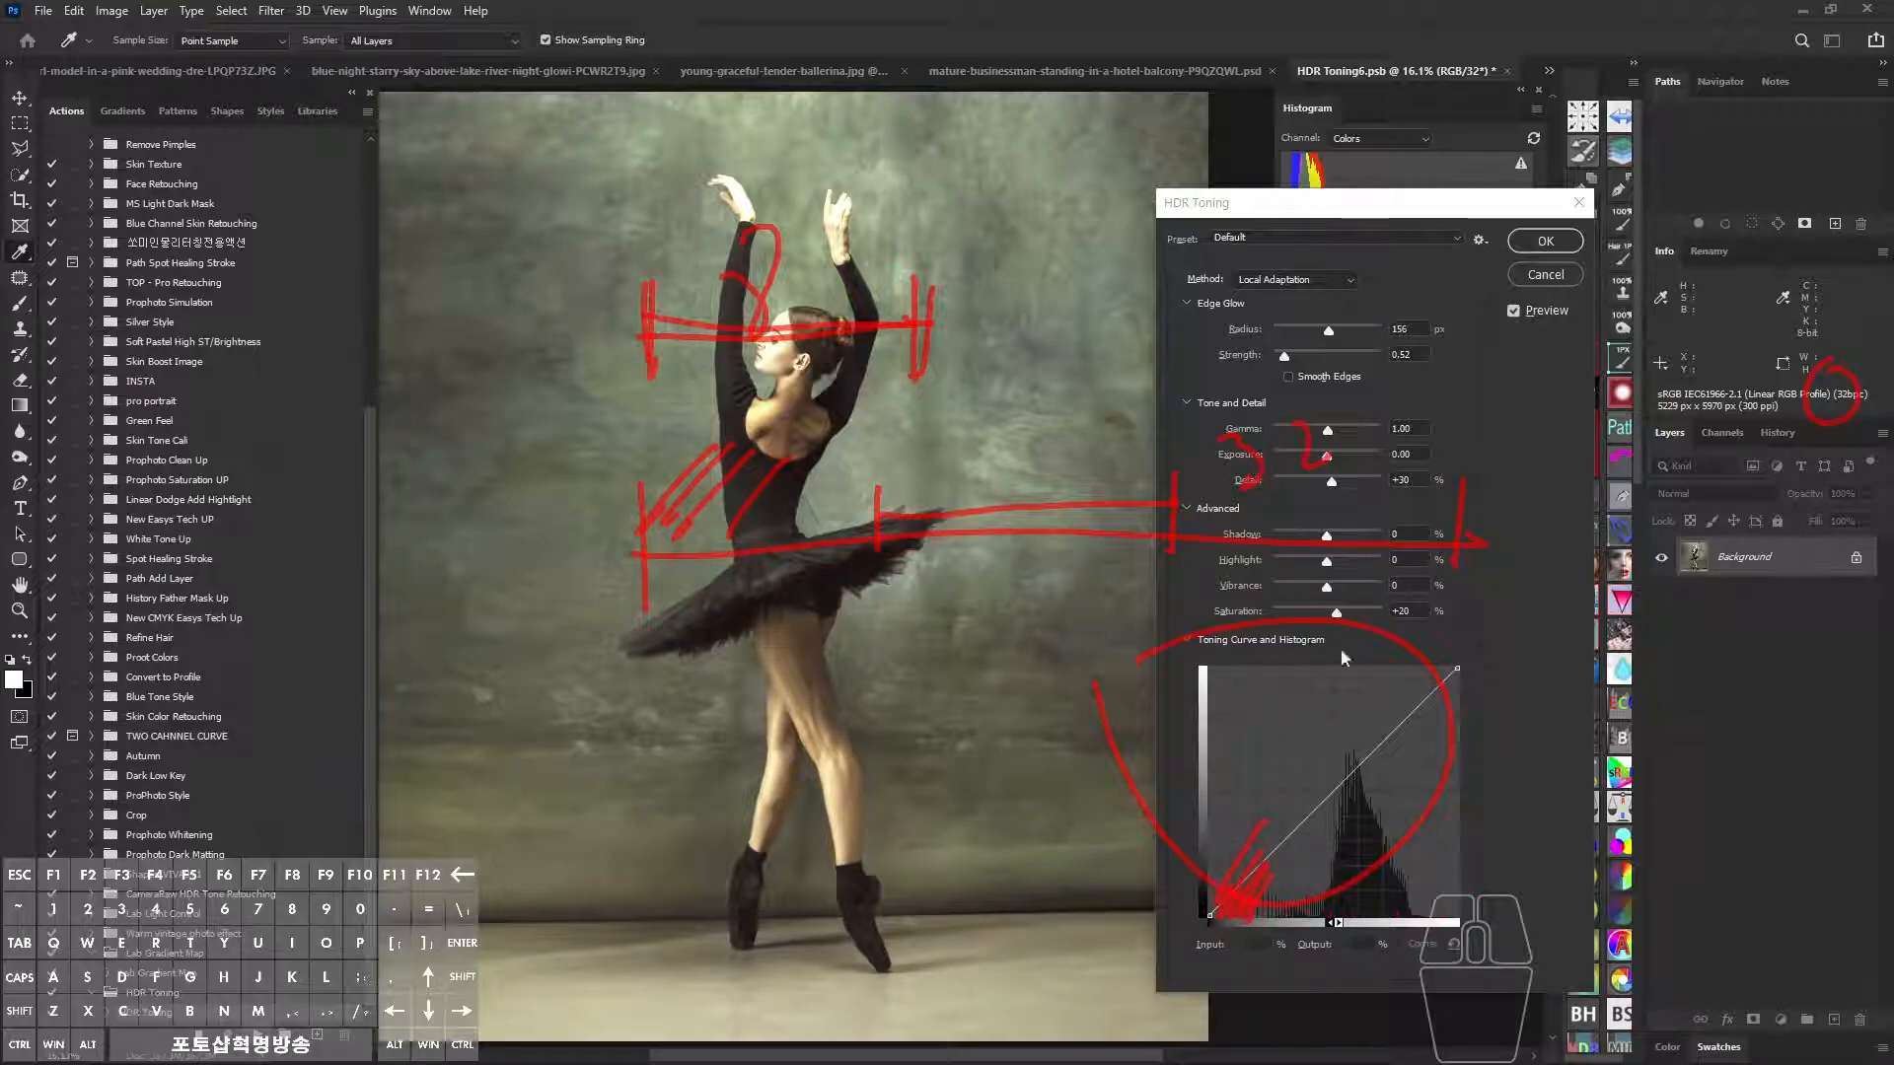
drag(1334, 440, 1272, 533)
drag(1386, 464, 1326, 537)
drag(1425, 469, 1381, 538)
drag(1459, 478, 1440, 538)
drag(1449, 823, 1411, 903)
drag(1475, 834, 1463, 868)
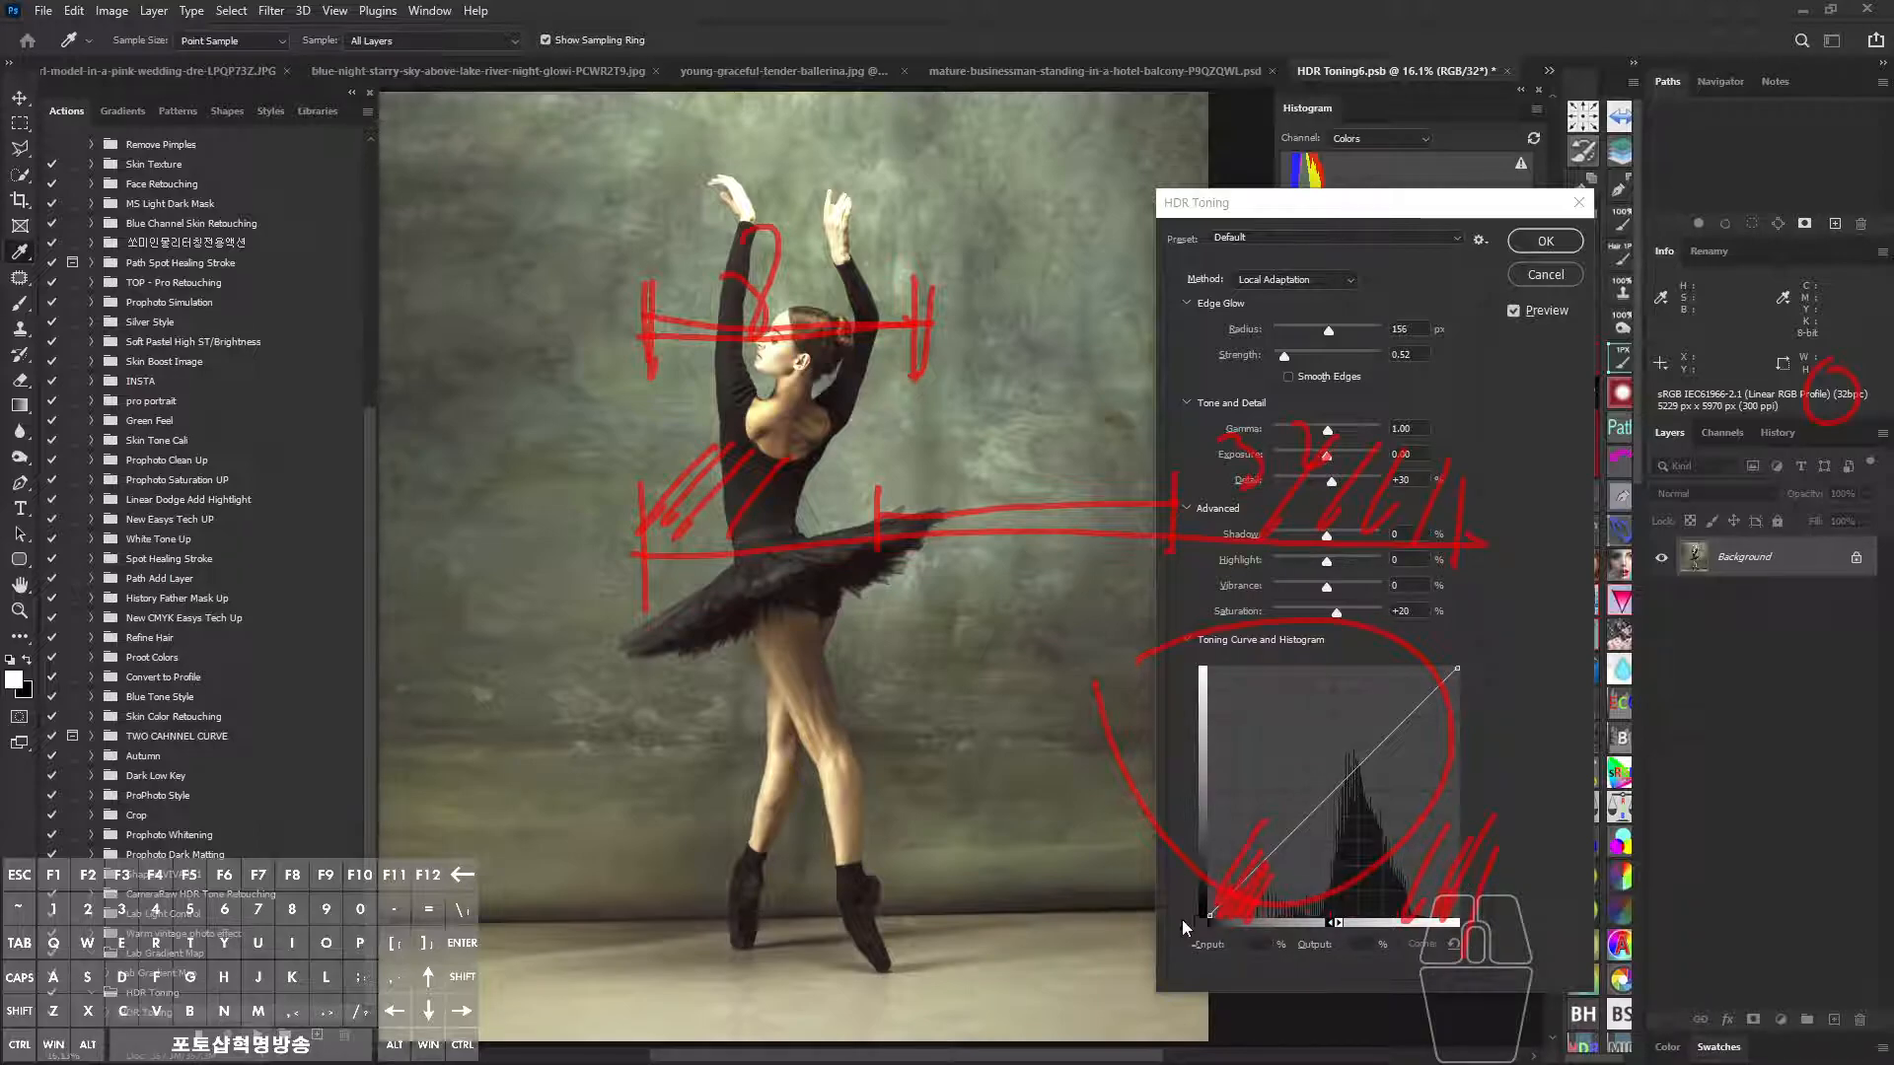
drag(1312, 905, 1242, 935)
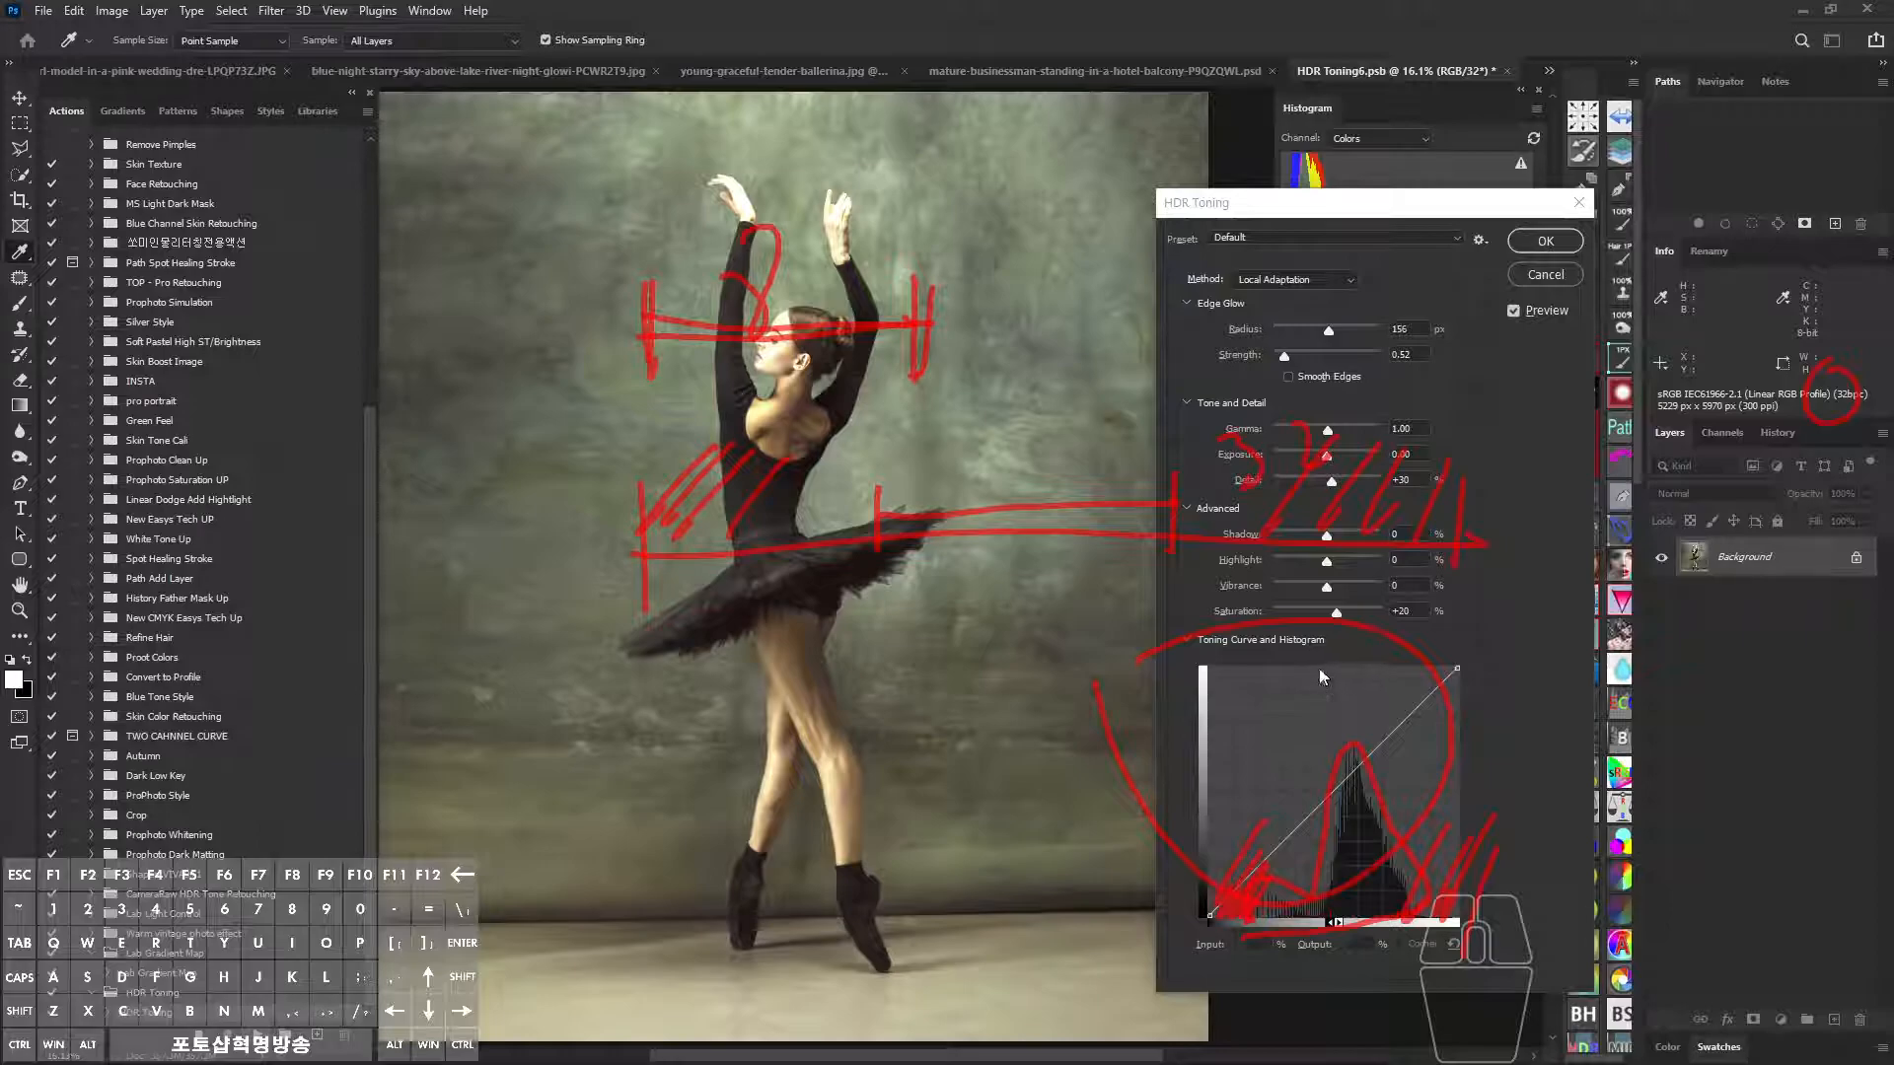
drag(1321, 666, 1362, 665)
mouse_move(1342, 668)
mouse_down()
mouse_move(1336, 742)
mouse_move(1374, 728)
mouse_up()
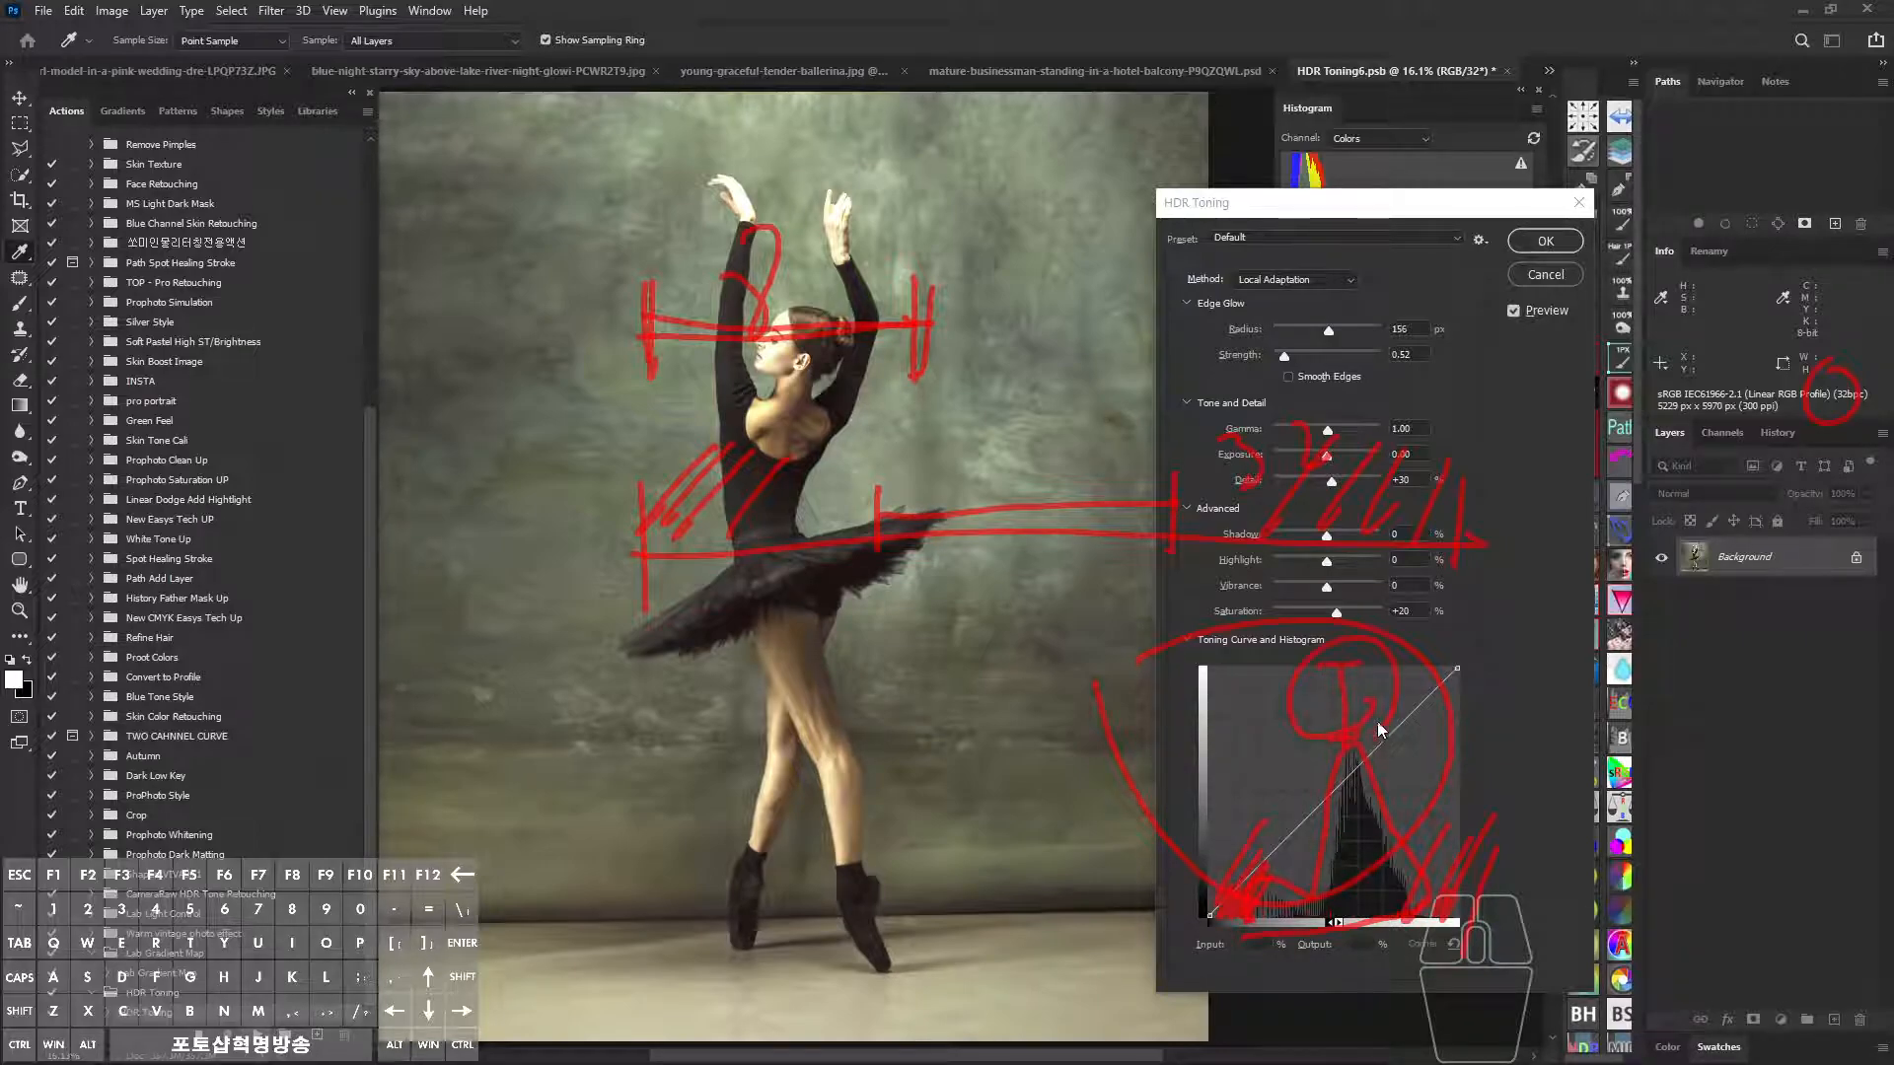
drag(1373, 202, 1223, 210)
key(alt)
mouse_move(1457, 209)
mouse_down()
mouse_move(1154, 210)
mouse_move(1041, 186)
mouse_up()
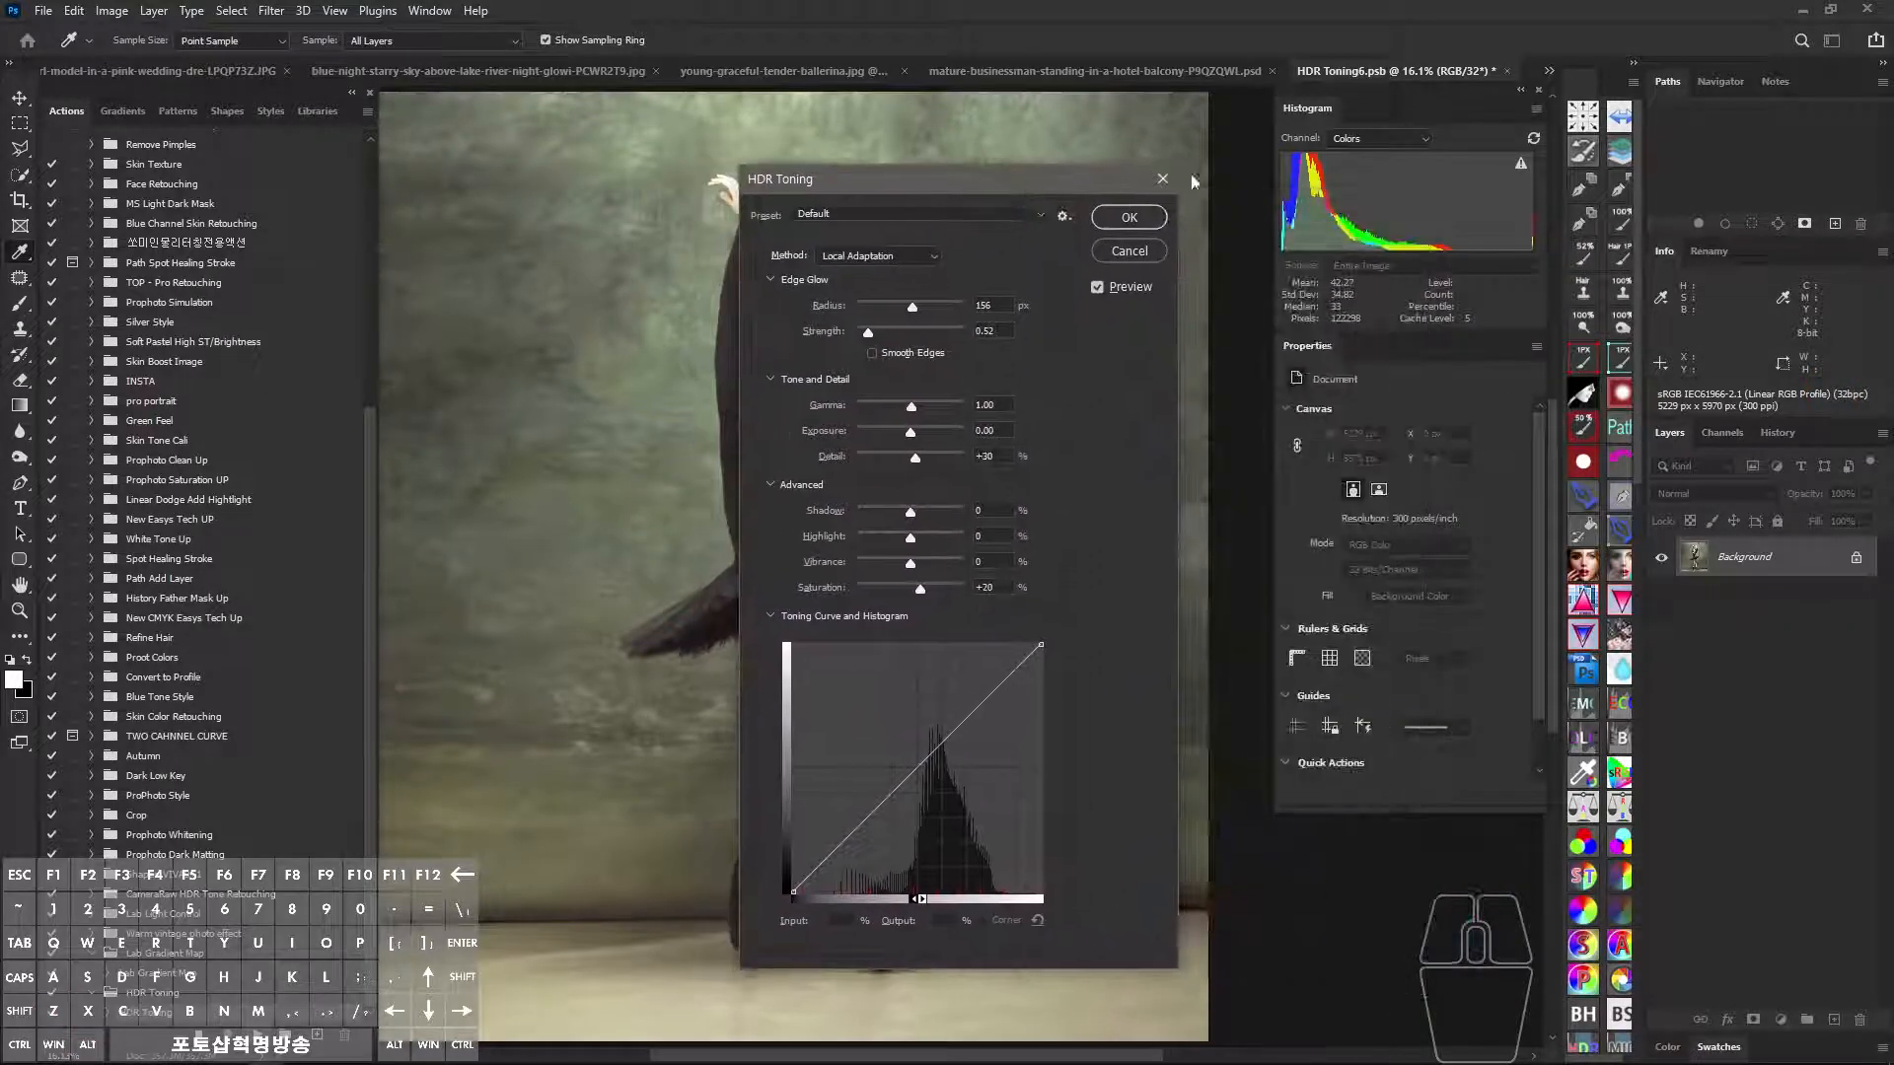
drag(1478, 245, 1287, 264)
drag(1464, 256, 1436, 294)
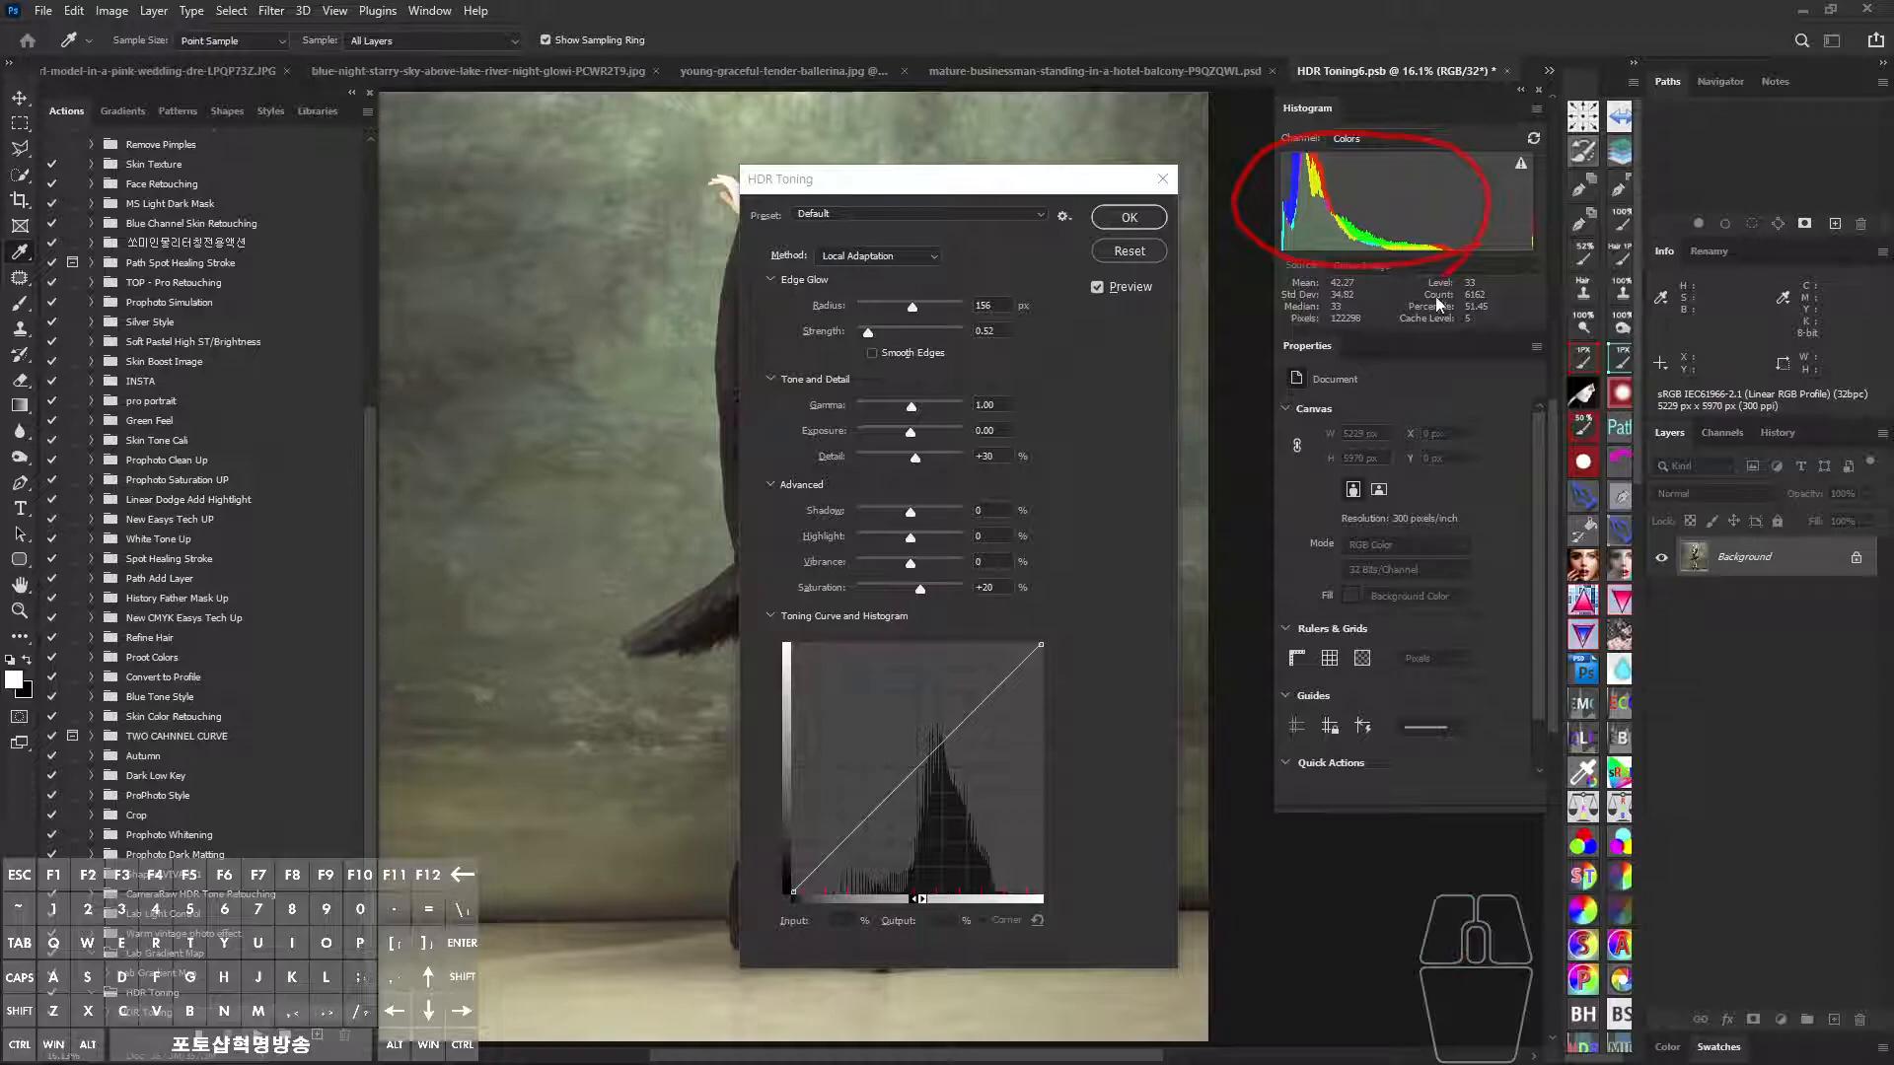
key(Escape)
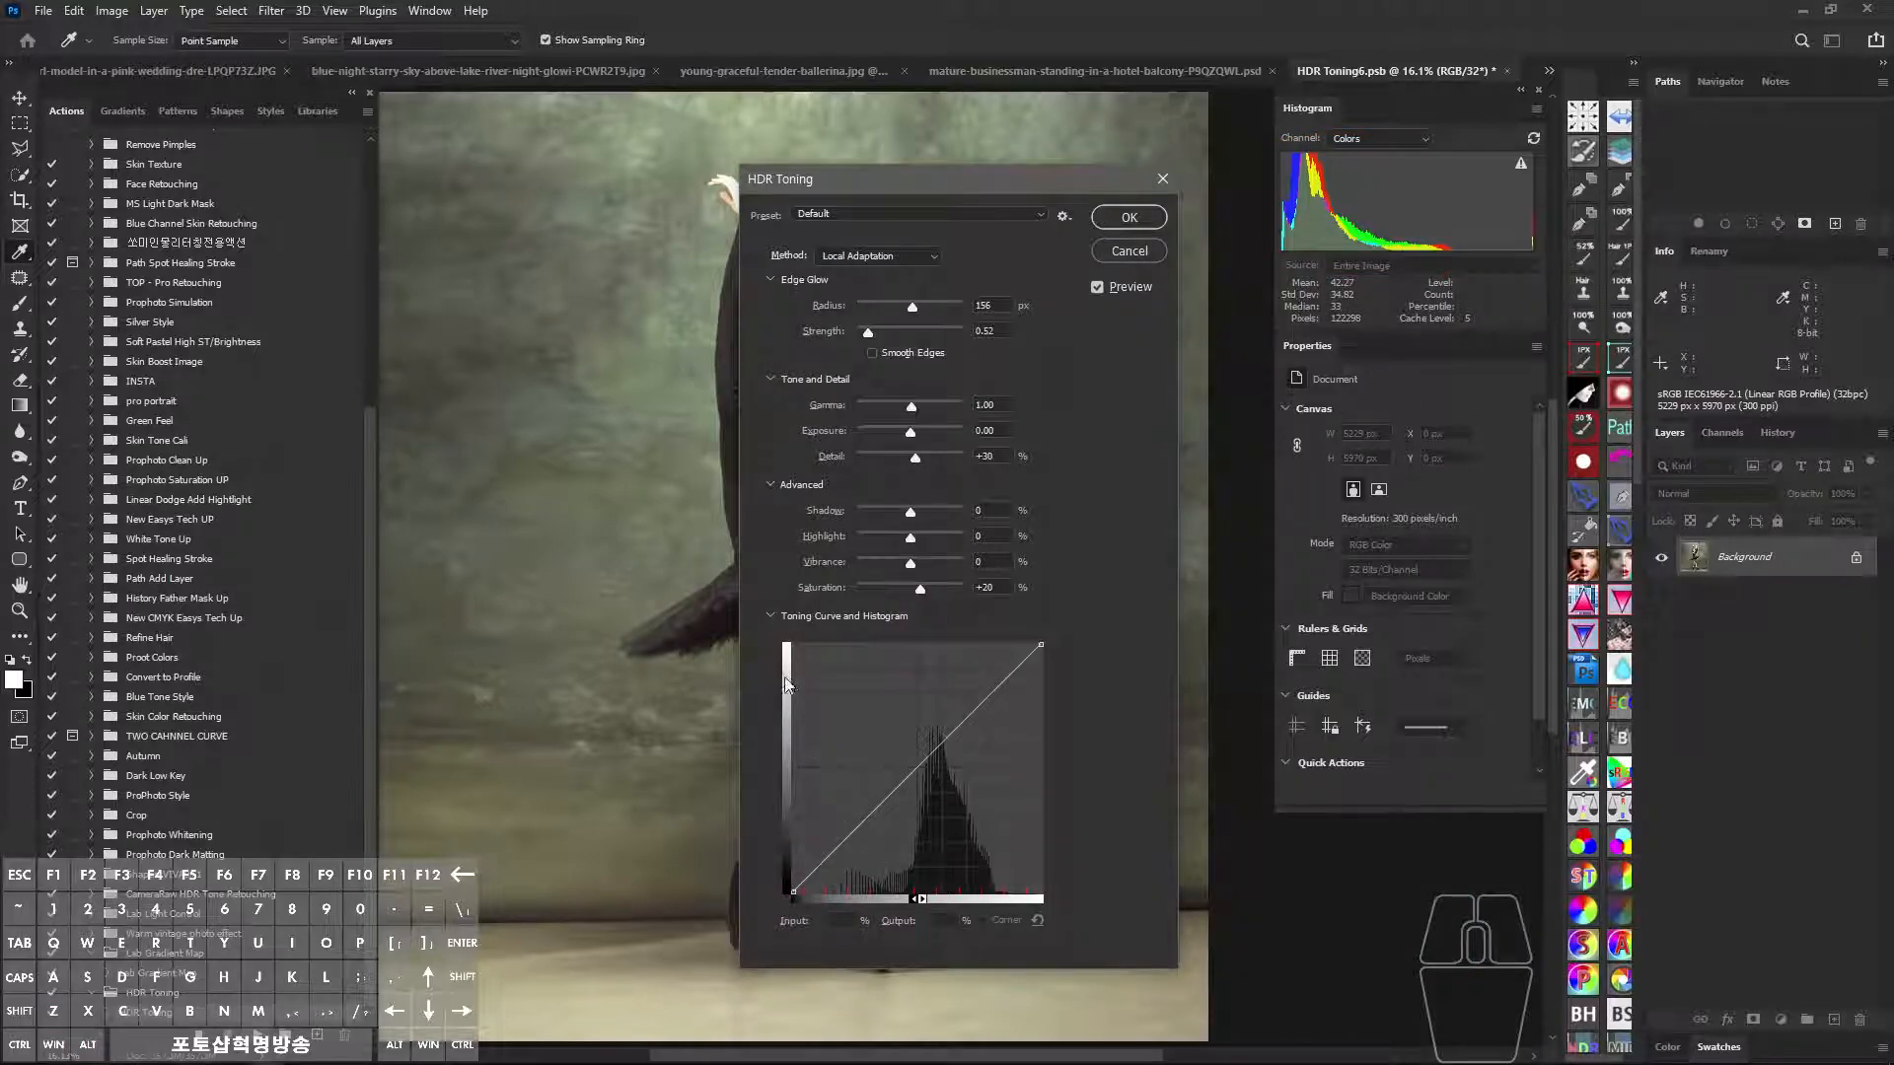
mouse_move(785, 651)
mouse_down()
mouse_move(1100, 653)
mouse_move(1058, 959)
mouse_move(784, 639)
mouse_up()
mouse_move(1284, 236)
mouse_down()
mouse_move(1305, 176)
mouse_move(1339, 224)
mouse_move(1453, 256)
mouse_move(1267, 254)
mouse_up()
mouse_move(845, 891)
mouse_down()
mouse_move(884, 866)
mouse_move(933, 748)
mouse_move(987, 882)
mouse_move(962, 907)
mouse_move(837, 902)
mouse_move(871, 847)
mouse_move(881, 882)
mouse_move(906, 876)
mouse_move(960, 783)
mouse_move(961, 893)
mouse_up()
drag(966, 829, 982, 898)
mouse_move(794, 838)
mouse_down()
mouse_move(772, 872)
mouse_move(799, 808)
mouse_up()
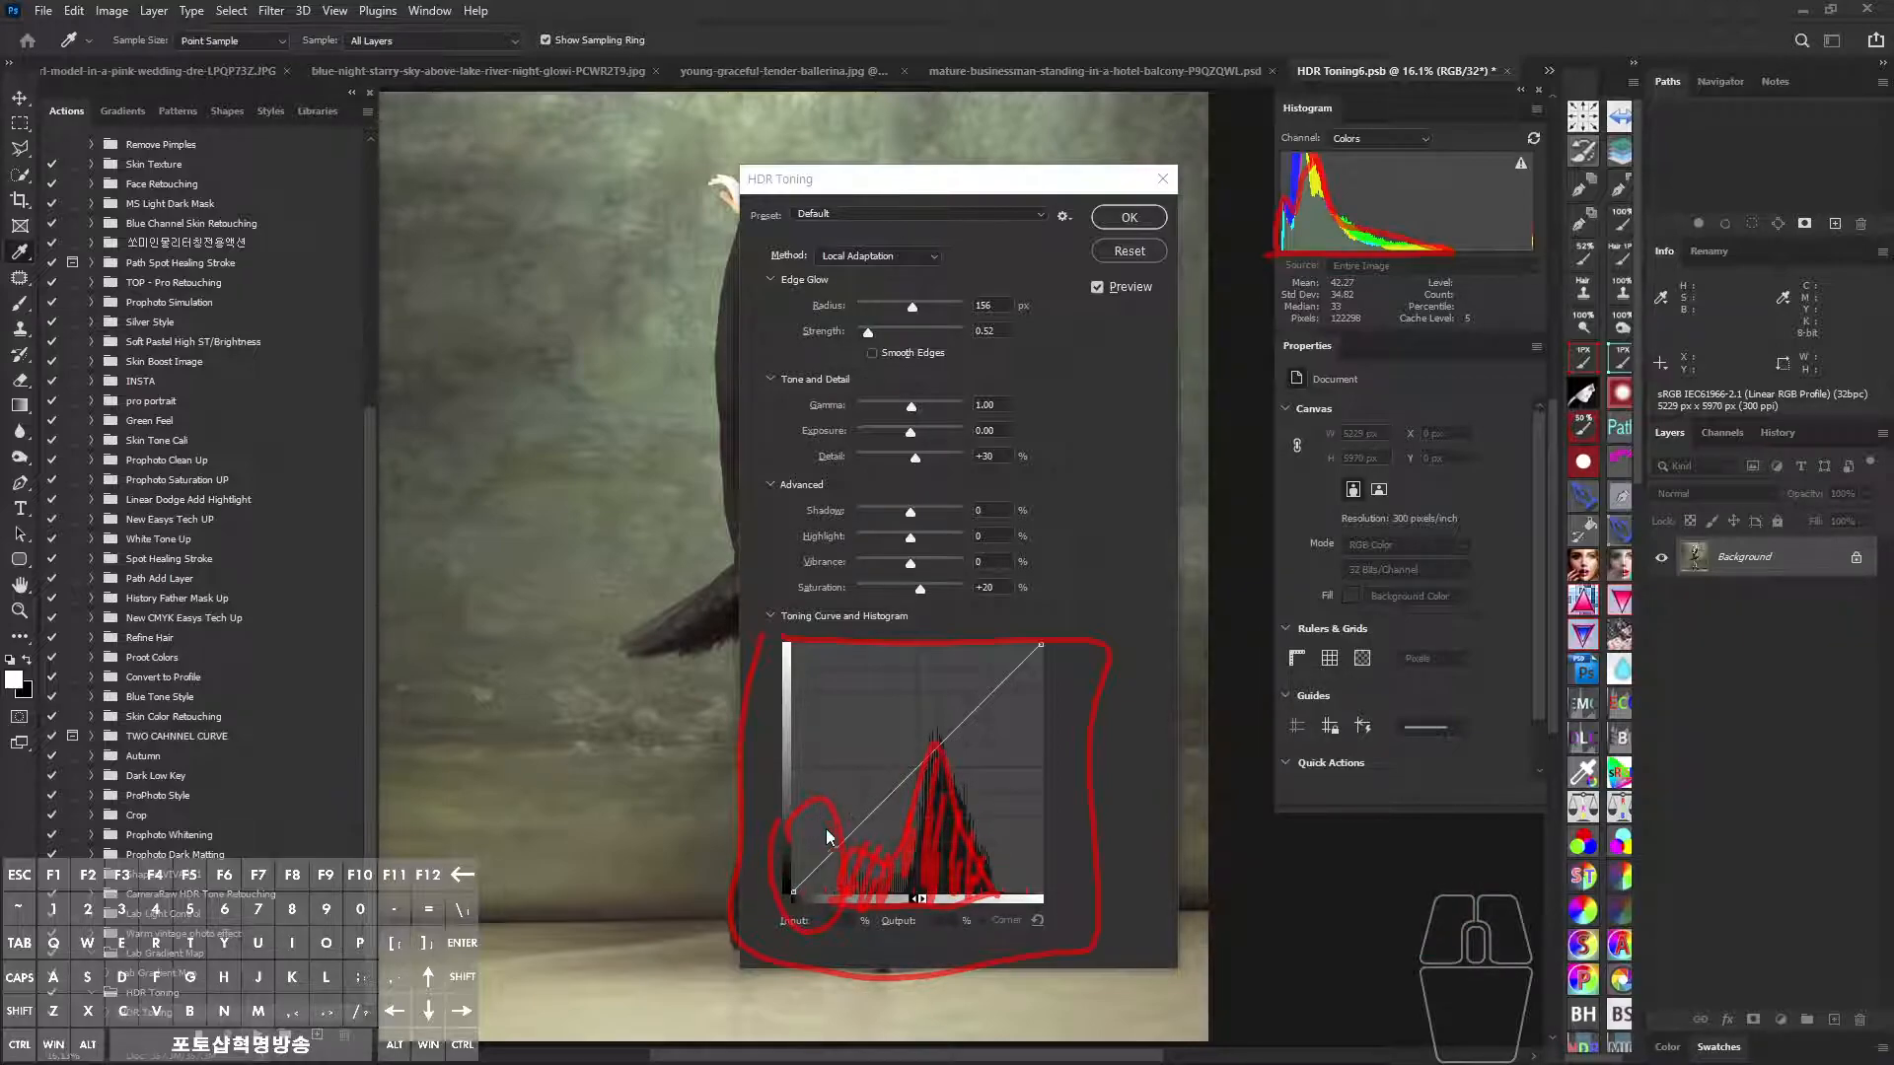
mouse_move(833, 847)
mouse_down()
mouse_move(829, 920)
mouse_move(780, 884)
mouse_move(843, 850)
mouse_up()
drag(1026, 856, 1016, 807)
mouse_move(984, 634)
mouse_down()
mouse_move(937, 641)
mouse_move(942, 764)
mouse_move(1030, 736)
mouse_up()
click(820, 848)
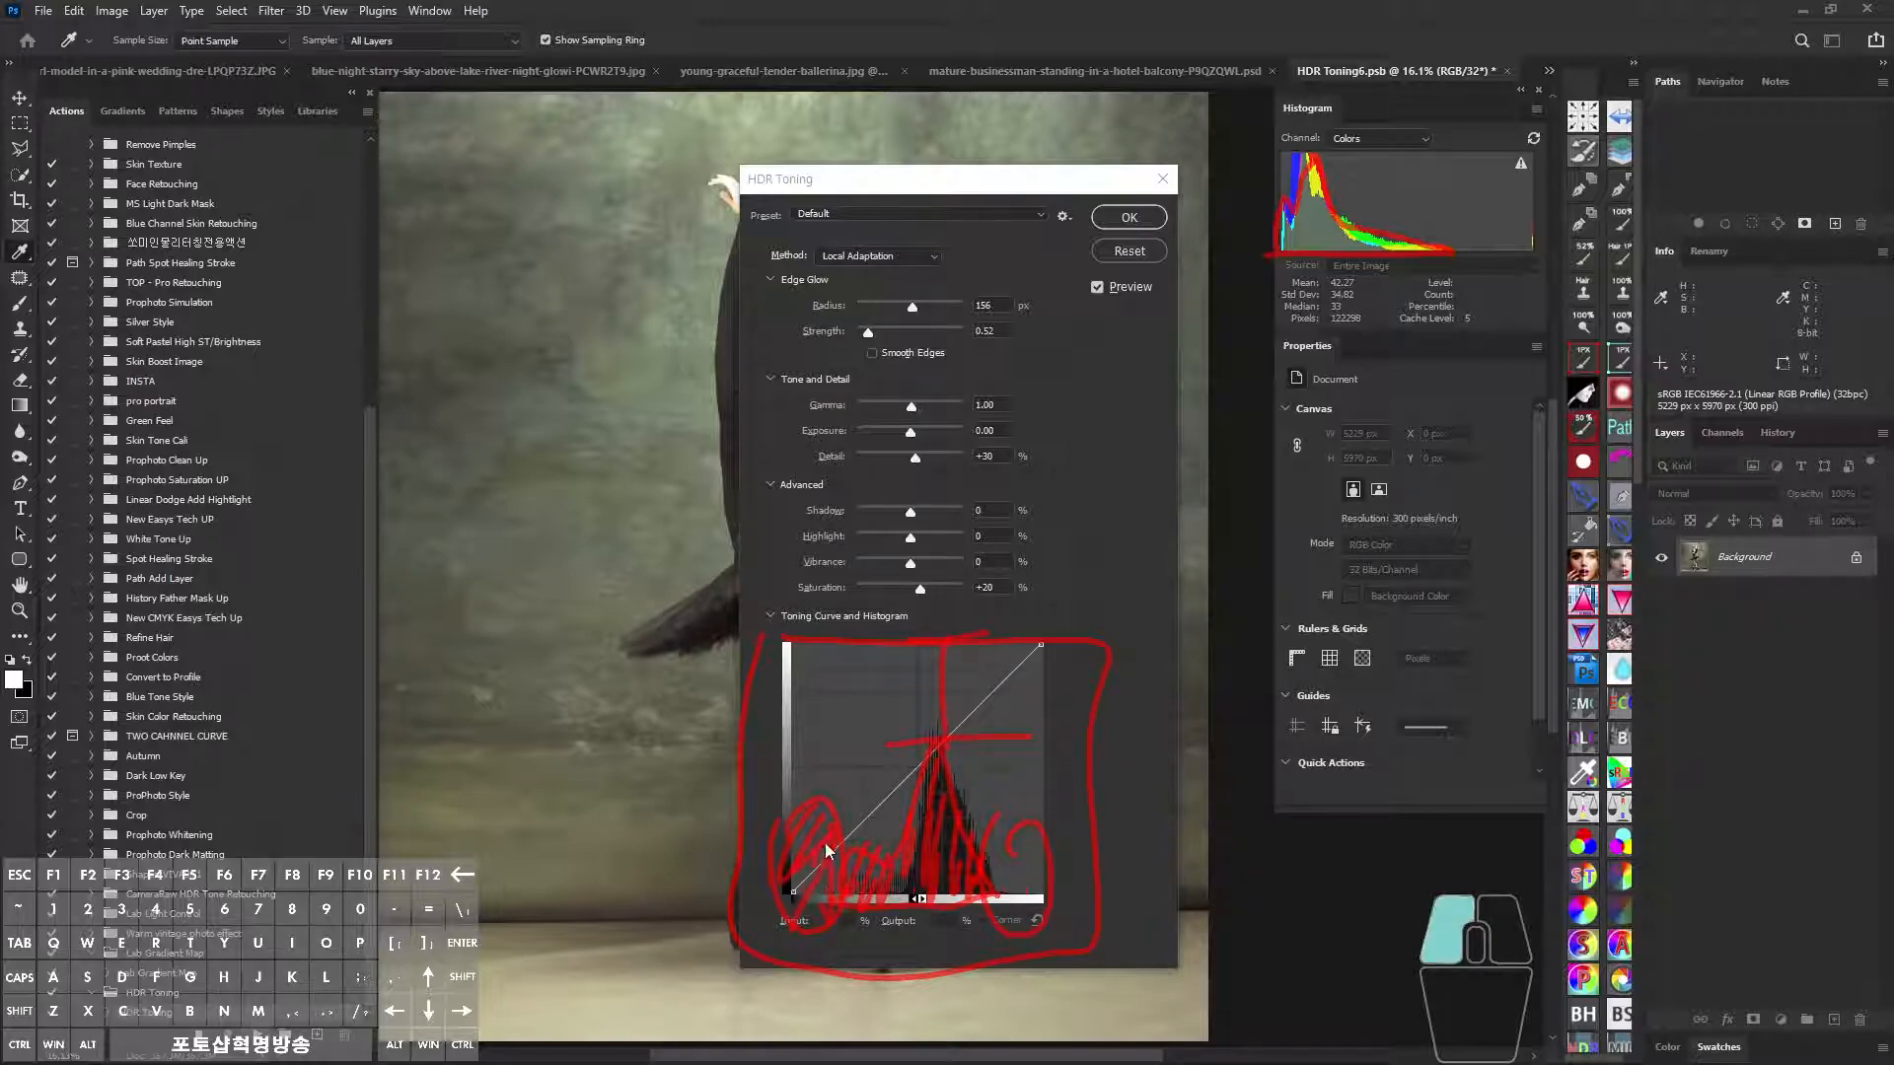
click(920, 652)
drag(912, 753, 1022, 741)
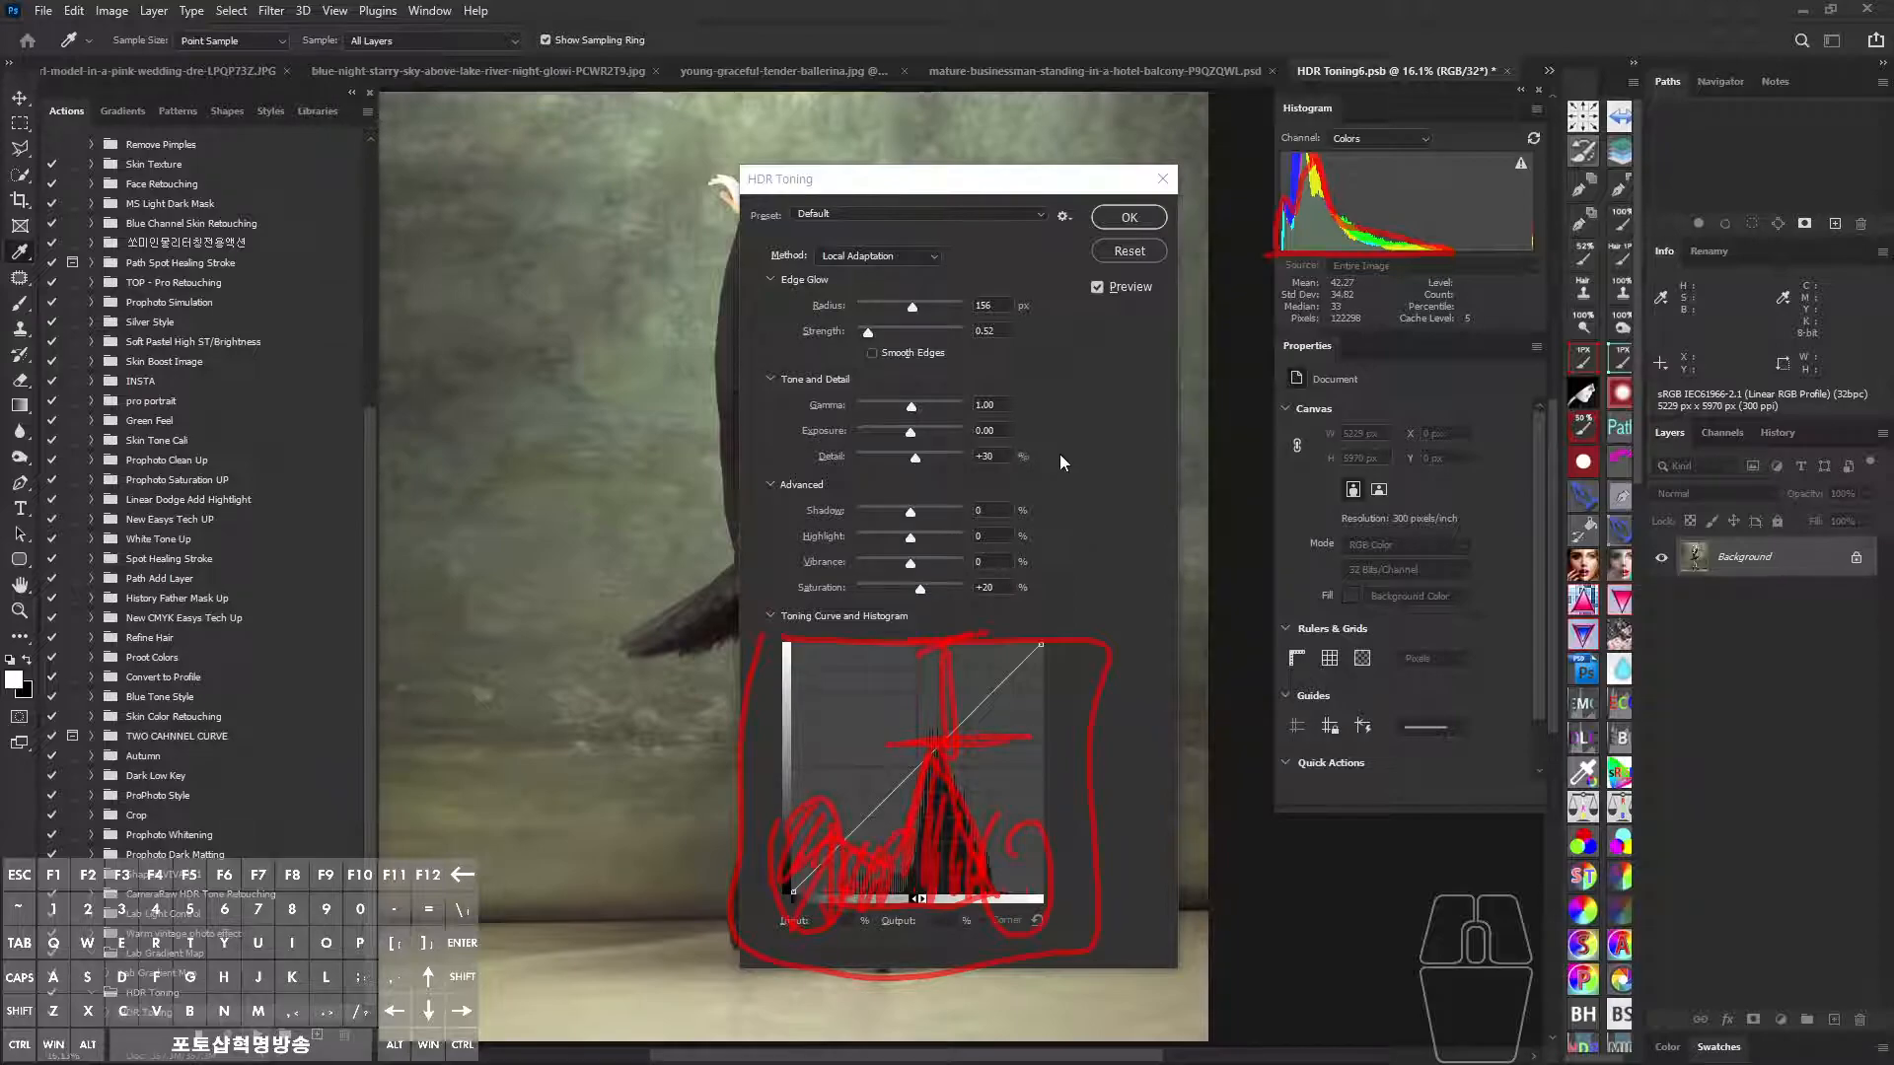
mouse_move(906, 815)
mouse_down()
mouse_move(891, 837)
mouse_move(927, 920)
mouse_move(968, 781)
mouse_up()
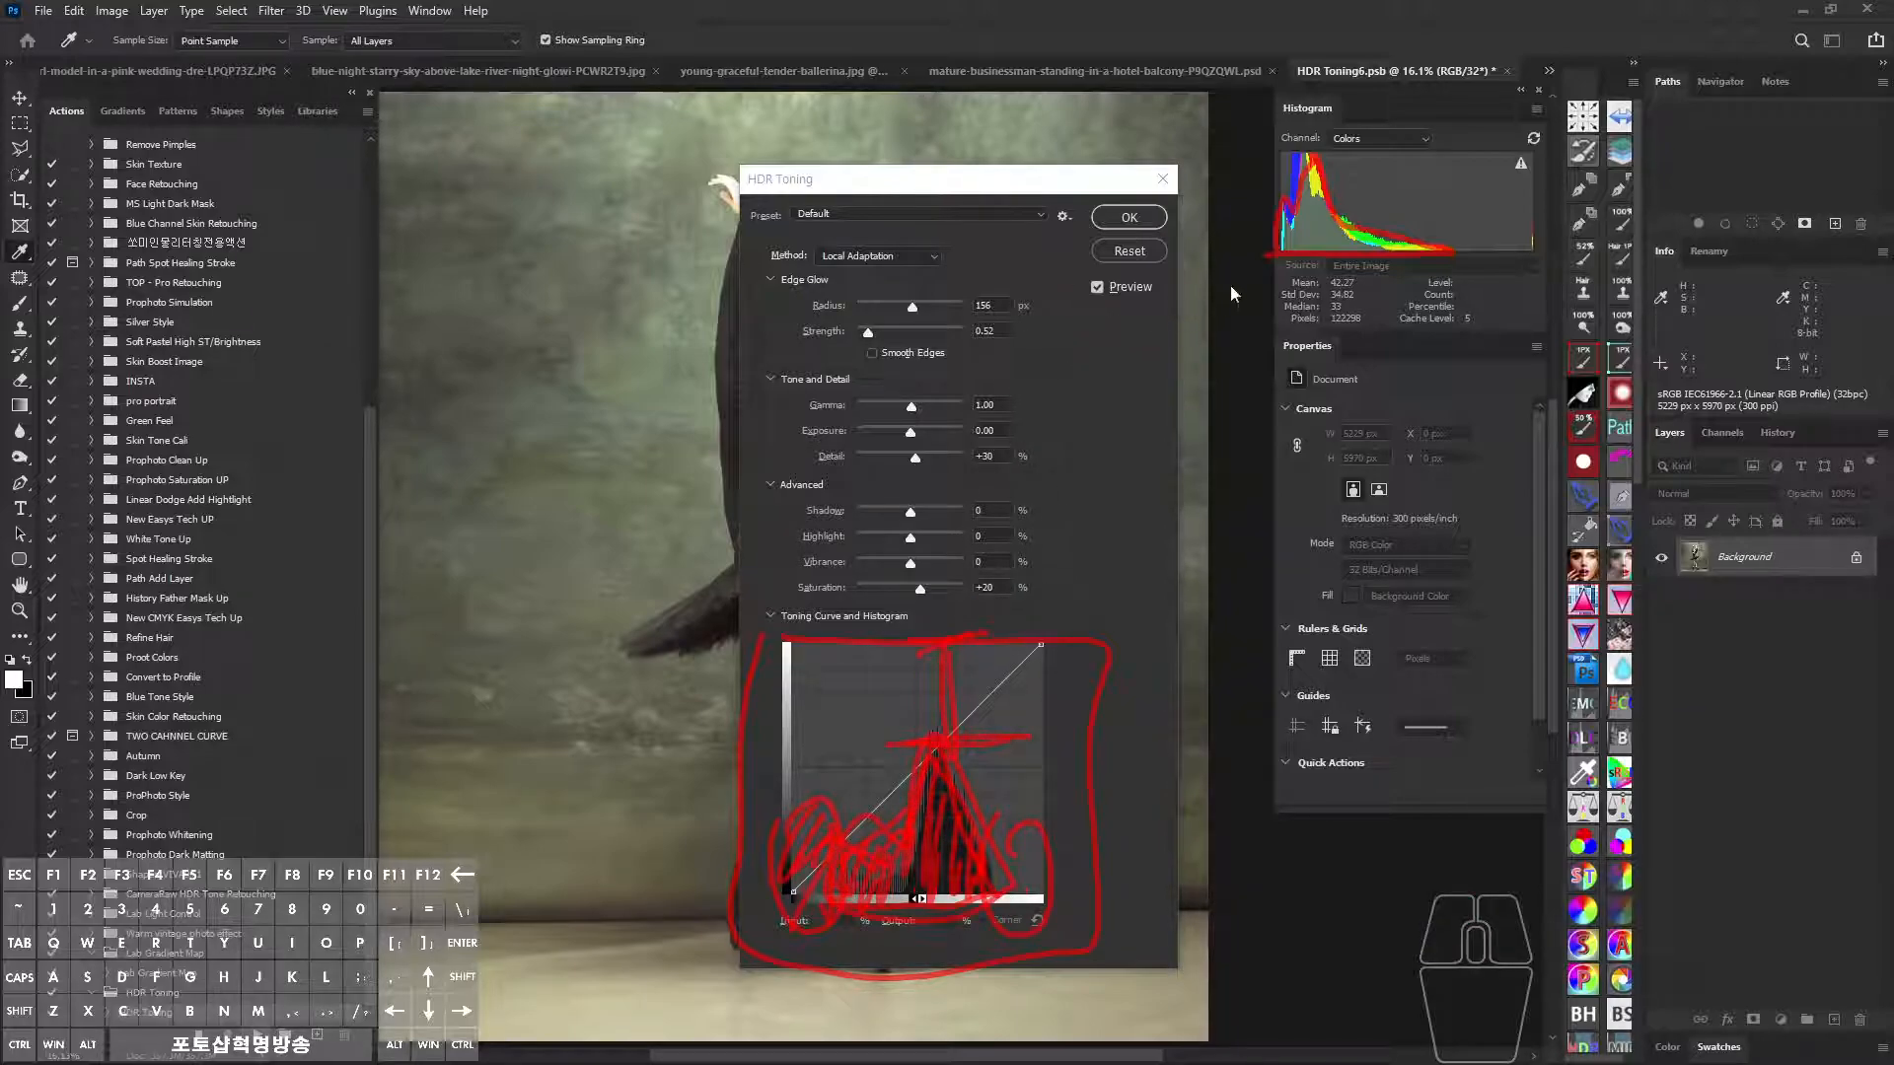
mouse_move(1311, 190)
mouse_down()
mouse_move(1261, 215)
mouse_move(1290, 254)
mouse_up()
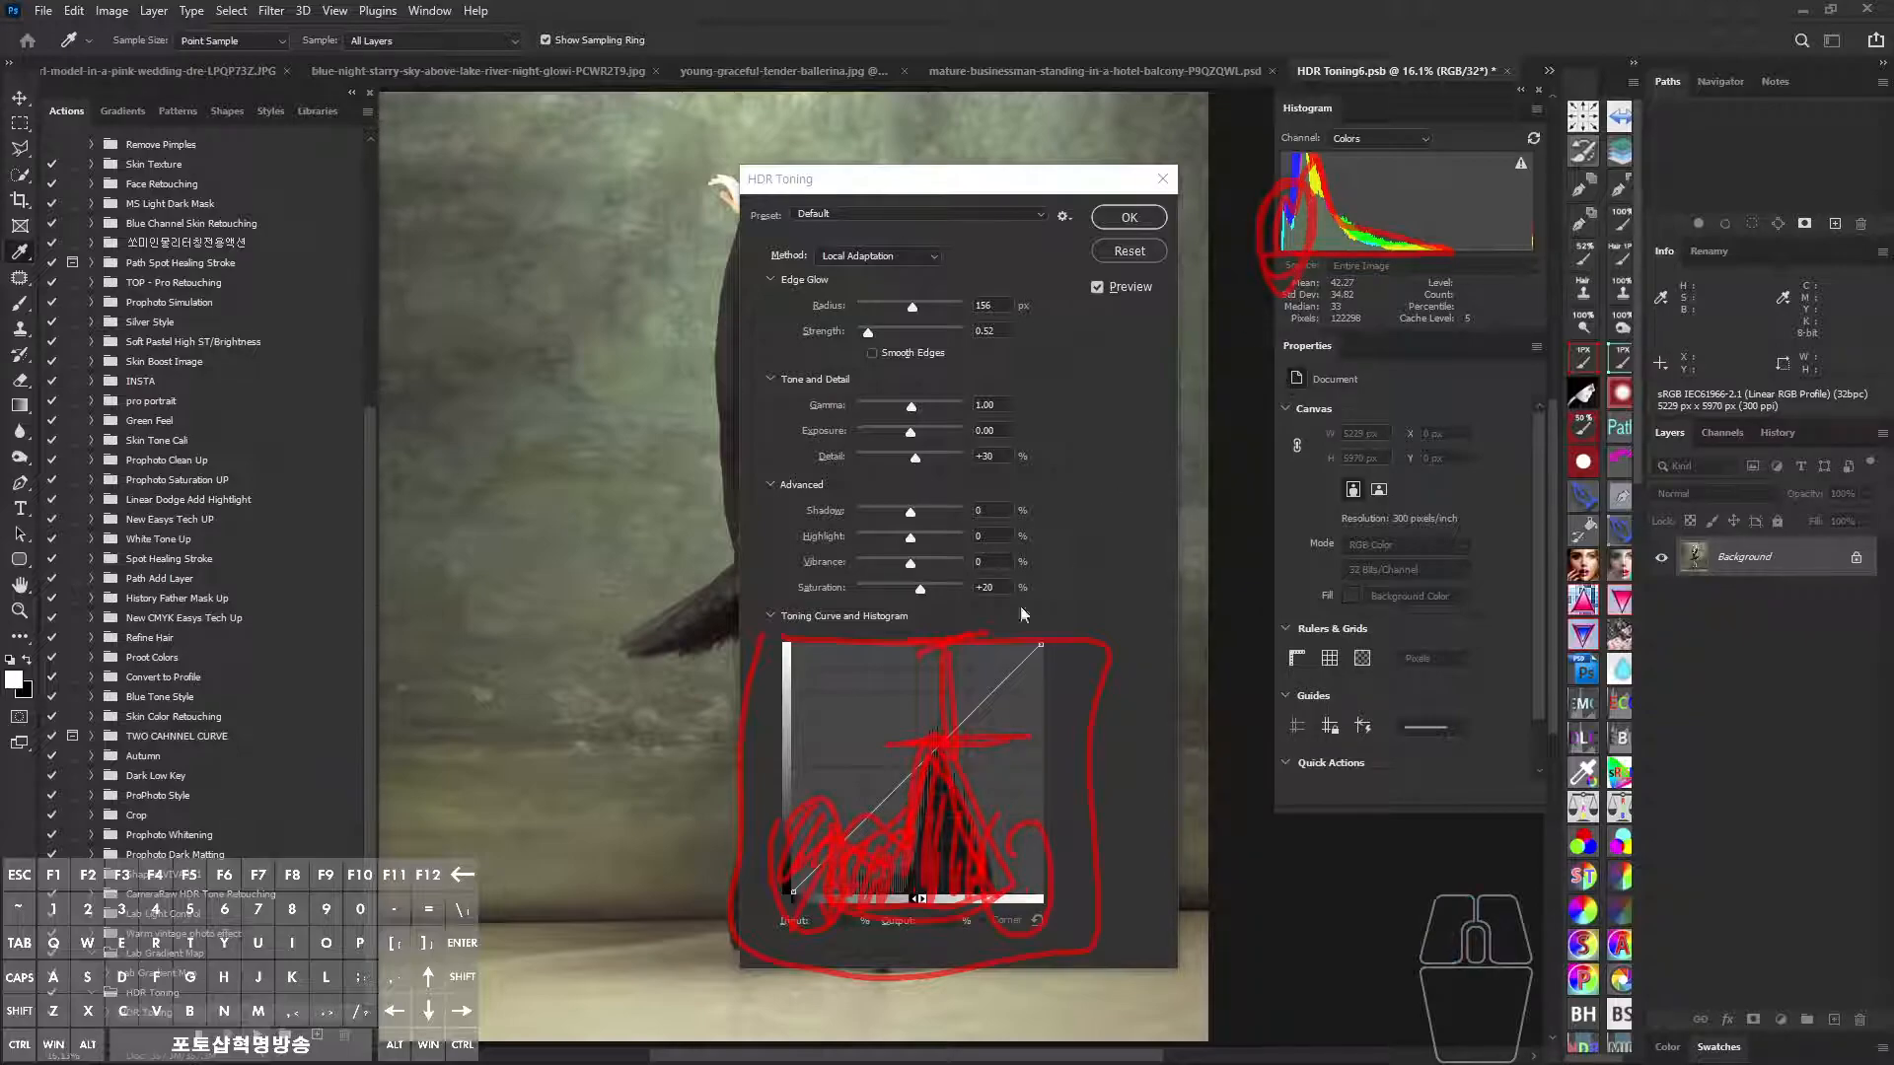
mouse_move(891, 802)
mouse_down()
mouse_move(813, 824)
mouse_move(871, 803)
mouse_move(871, 761)
mouse_up()
key(alt)
key(Escape)
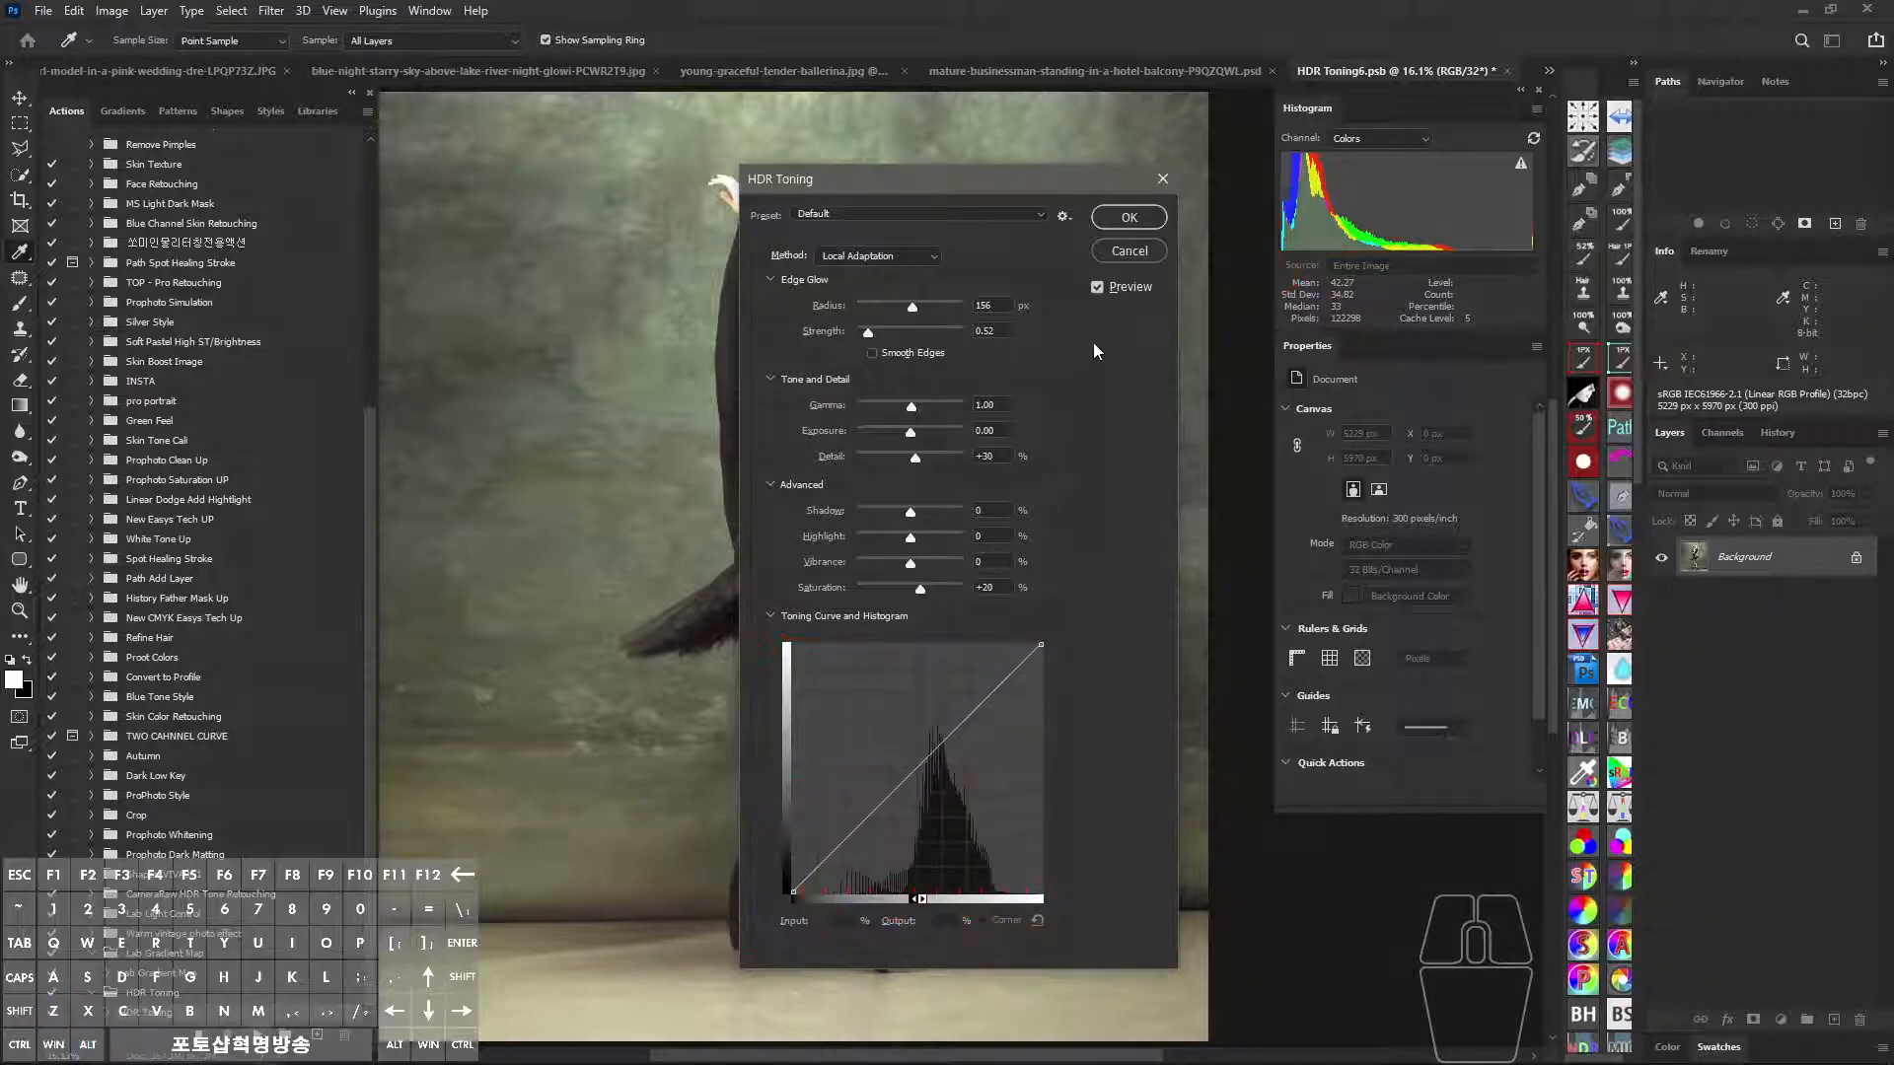
drag(1002, 179, 1376, 210)
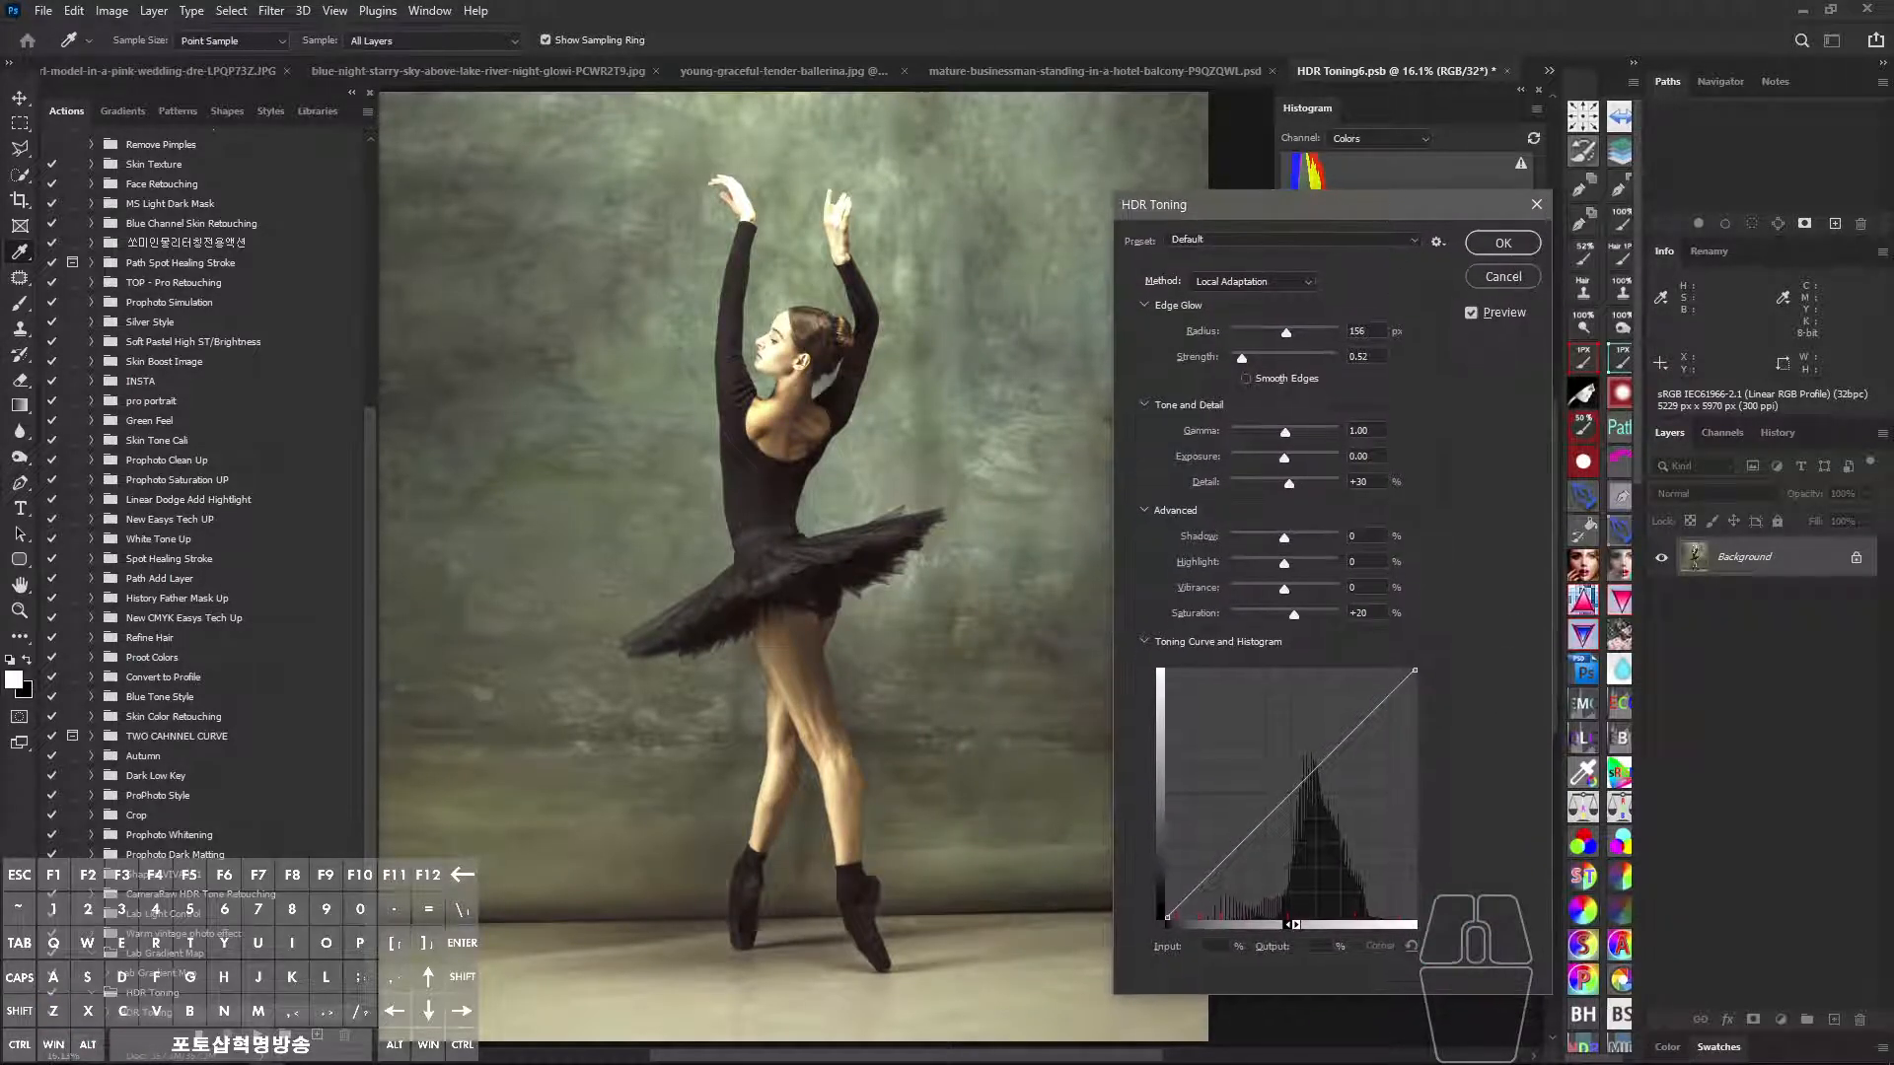
click(1292, 239)
click(1283, 253)
drag(961, 455, 937, 460)
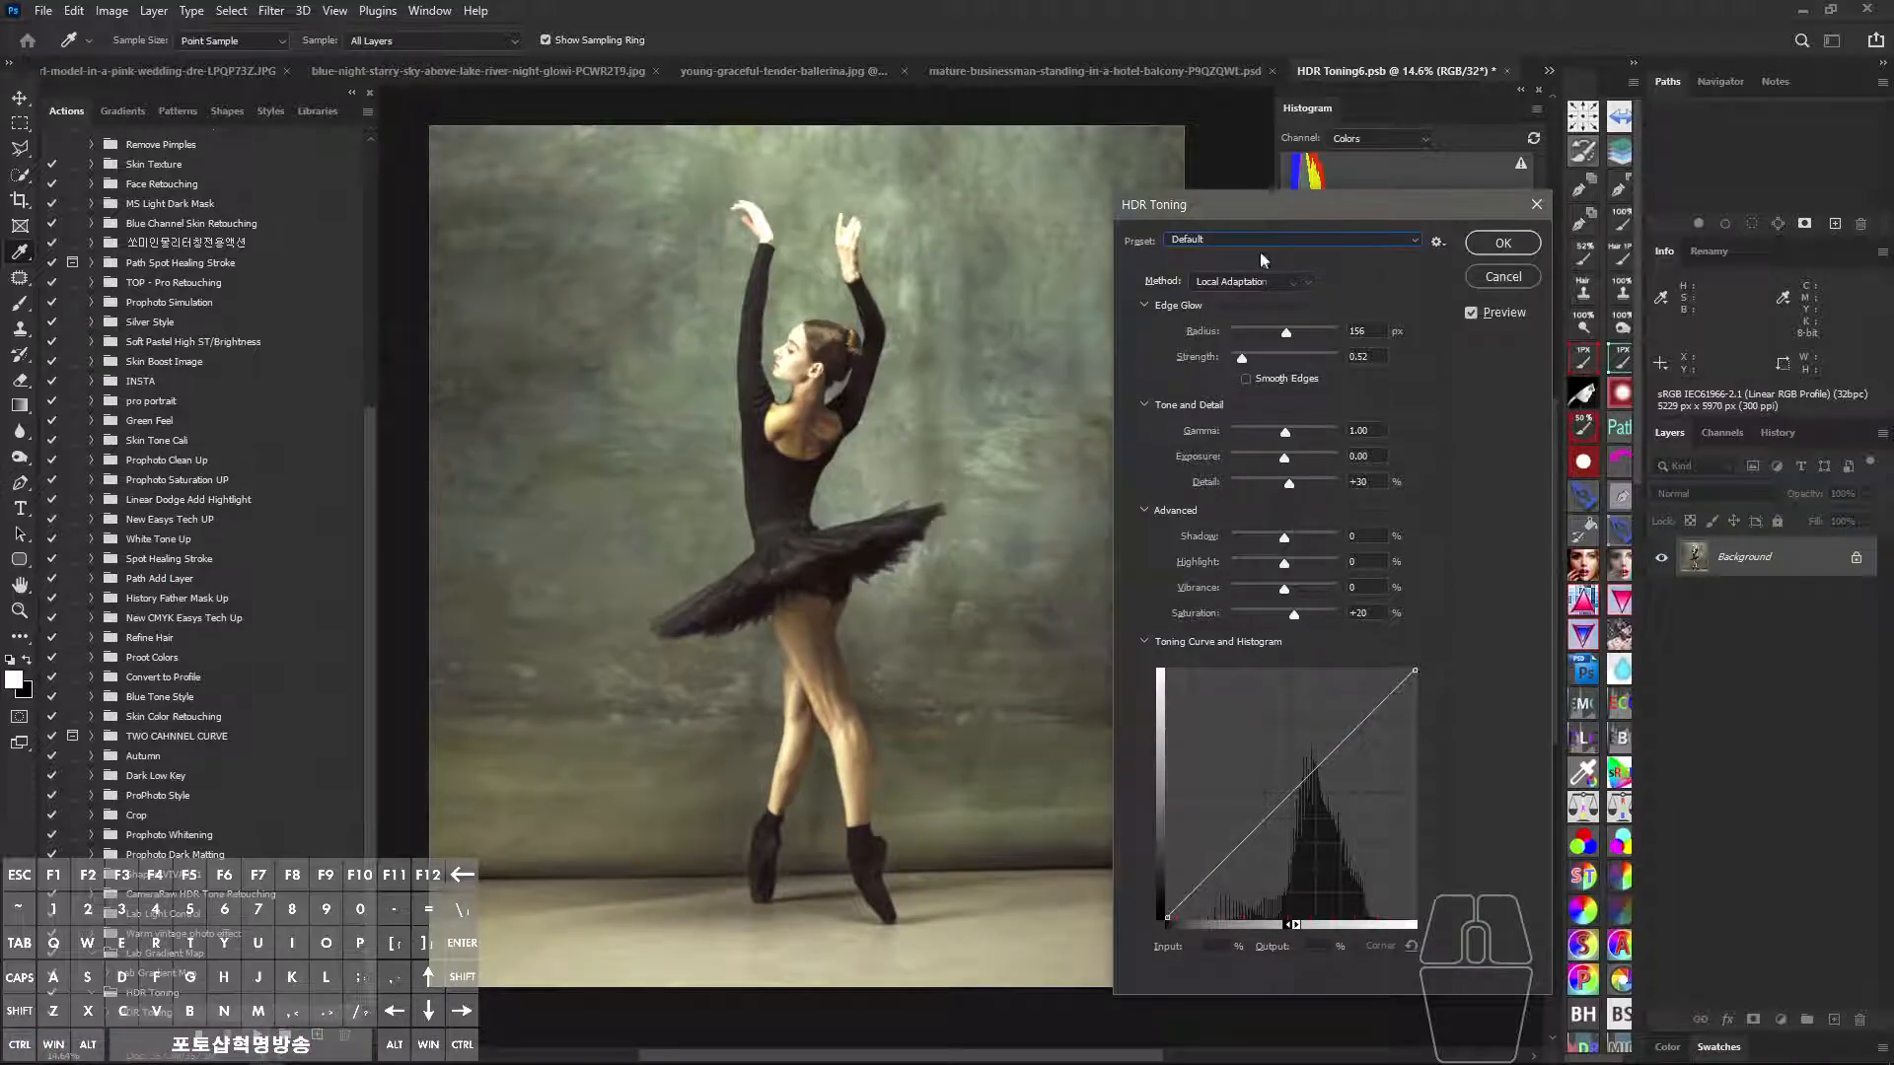
key(alt)
mouse_move(1154, 414)
mouse_down()
mouse_move(1225, 417)
mouse_move(1170, 436)
mouse_move(1171, 472)
mouse_move(1171, 415)
mouse_move(1172, 483)
mouse_up()
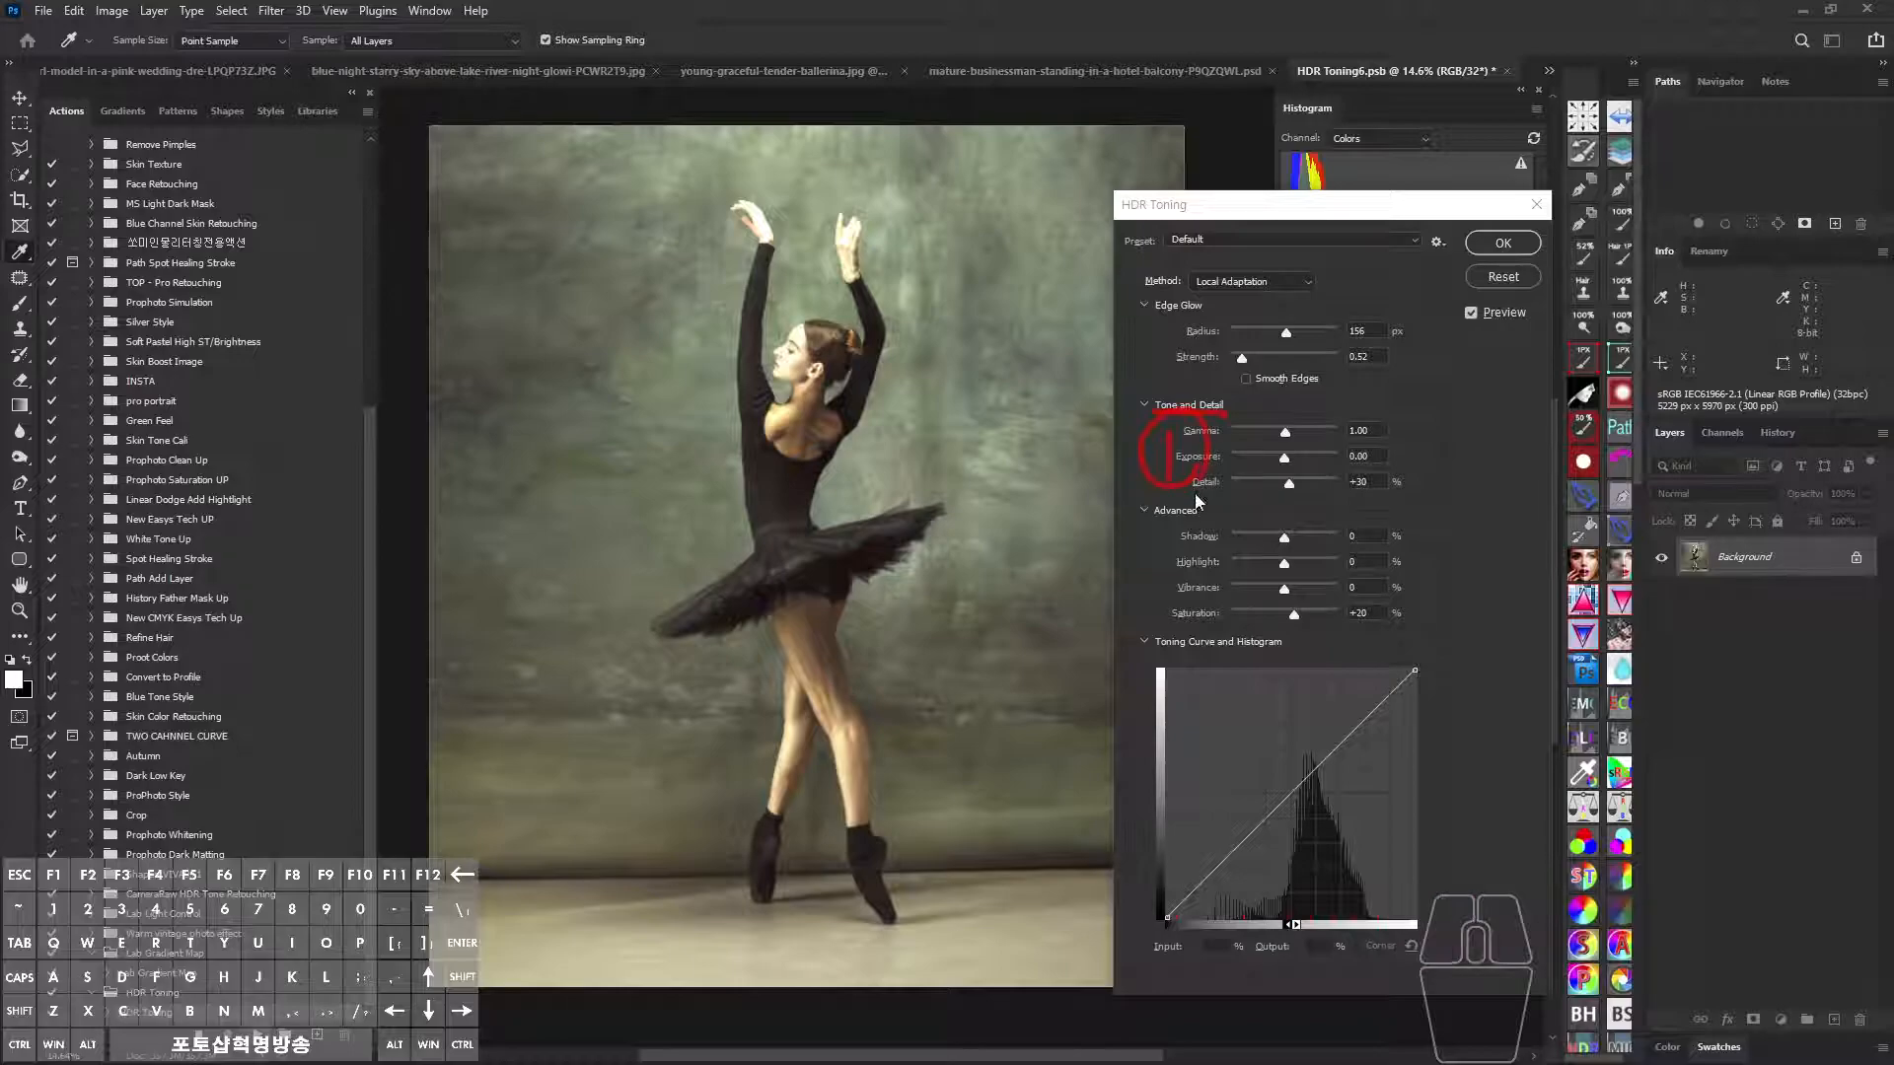
mouse_move(1168, 569)
mouse_down()
mouse_move(1163, 590)
mouse_move(1191, 591)
mouse_up()
mouse_move(1156, 300)
mouse_down()
mouse_move(1178, 331)
mouse_move(1151, 342)
mouse_up()
drag(1144, 651, 1323, 656)
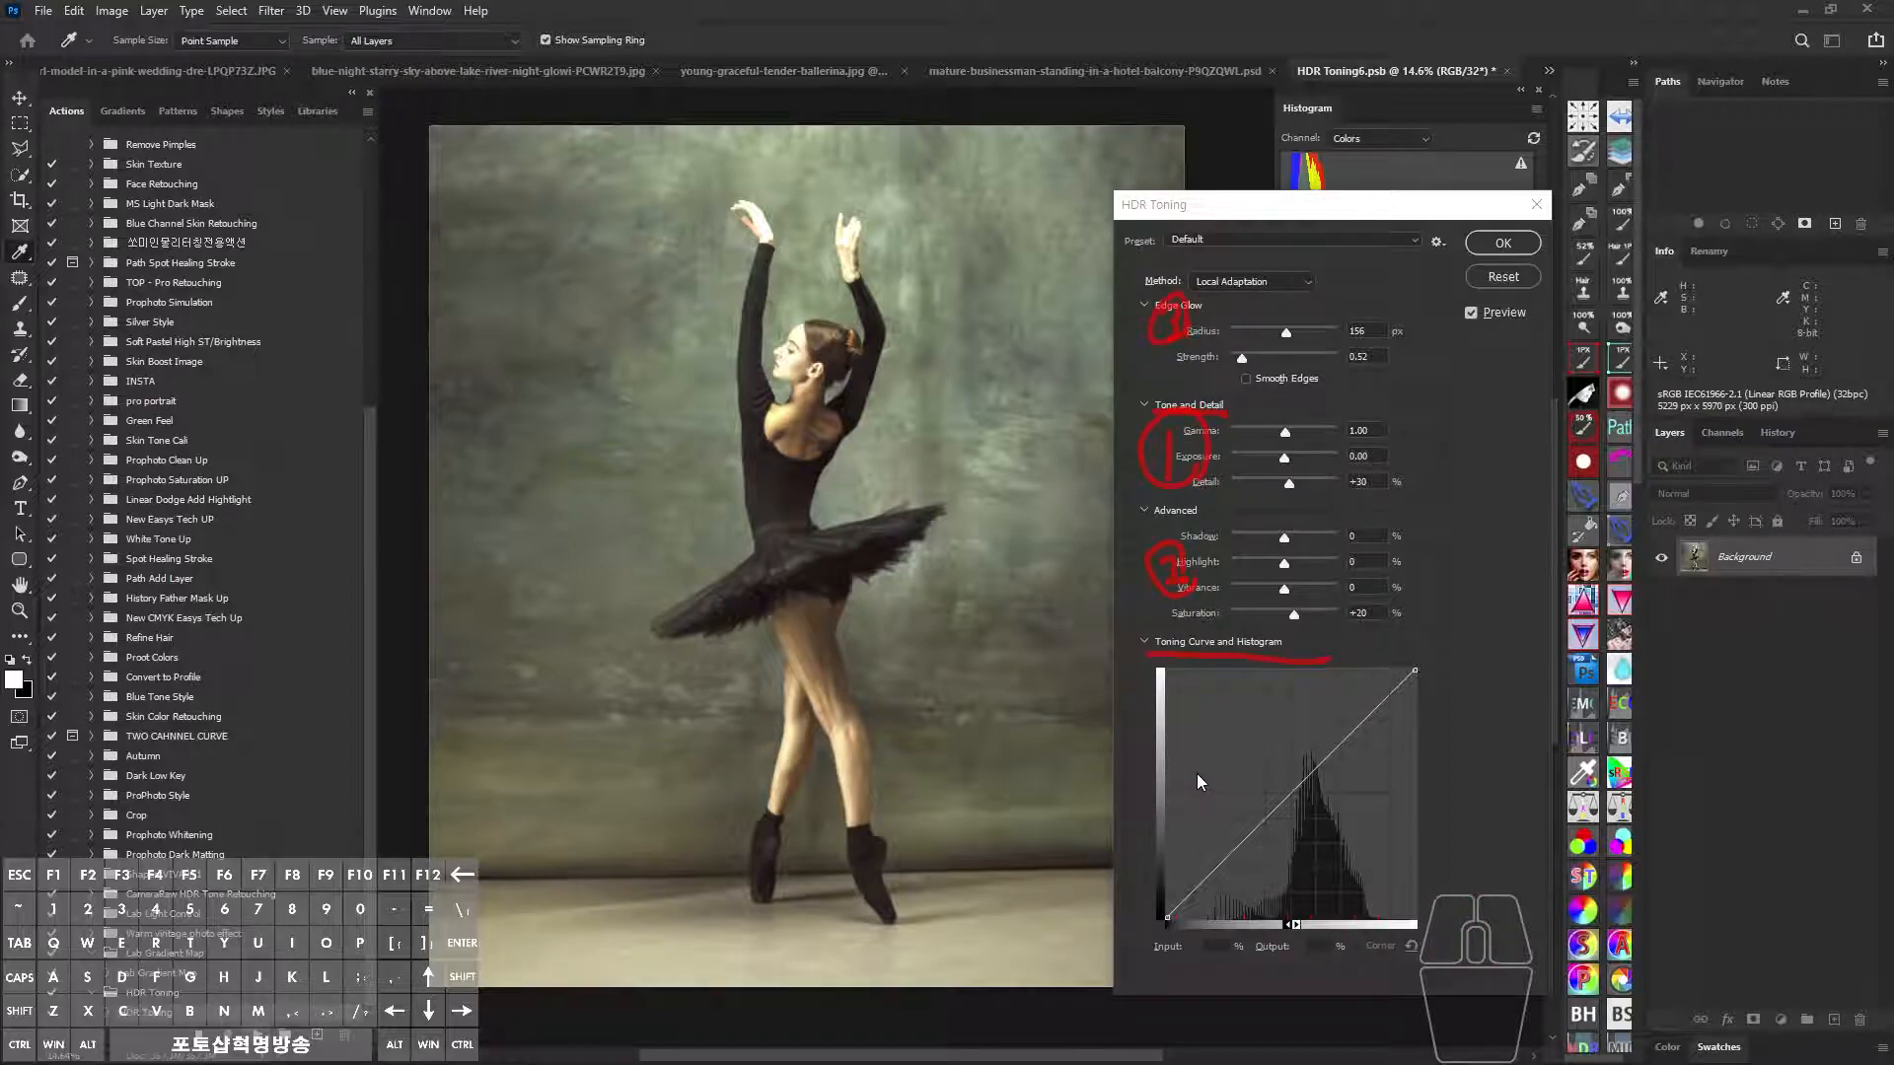
mouse_move(1194, 773)
mouse_down()
mouse_move(1173, 862)
mouse_move(1257, 790)
mouse_up()
mouse_move(1357, 754)
mouse_down()
mouse_move(1395, 826)
mouse_move(1387, 806)
mouse_up()
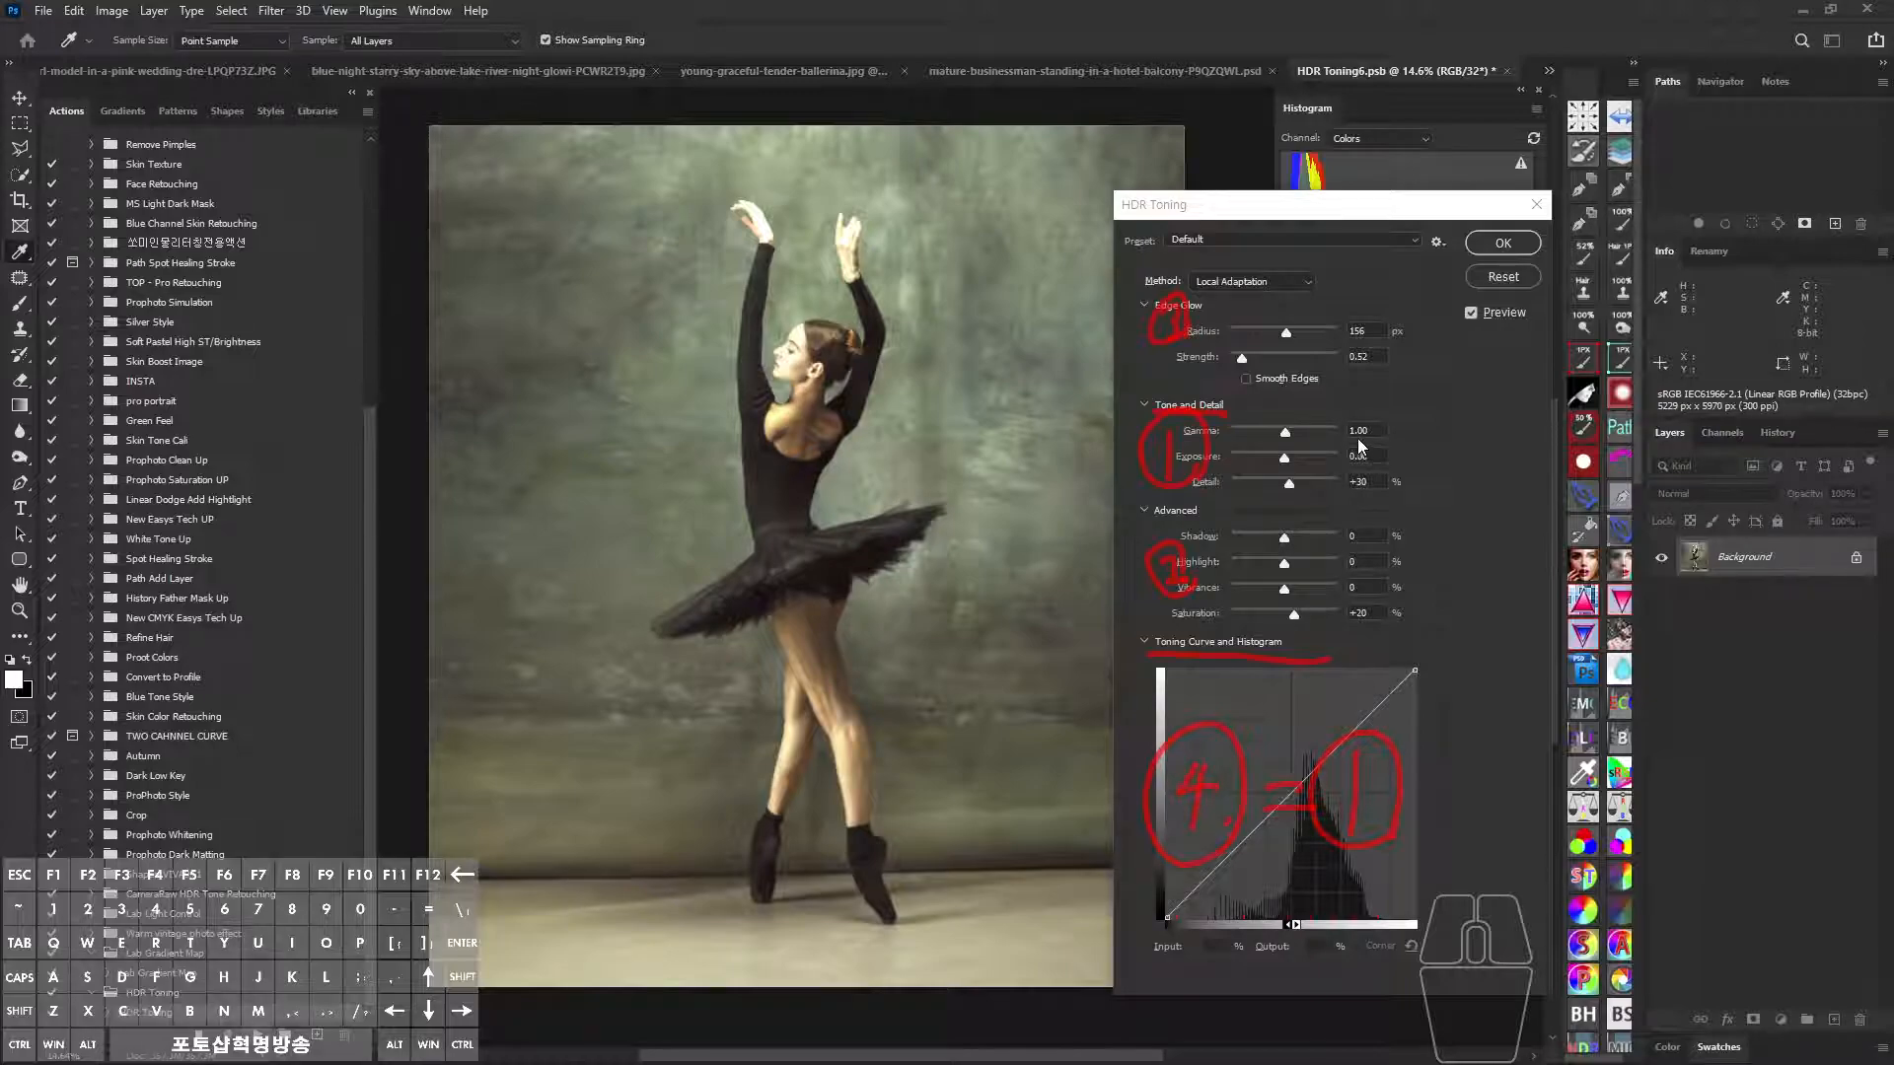
drag(1233, 434, 1343, 434)
mouse_move(1261, 460)
mouse_down()
mouse_move(1376, 459)
mouse_move(1412, 426)
mouse_move(1406, 398)
mouse_up()
mouse_move(1321, 461)
mouse_down()
mouse_move(1492, 461)
mouse_move(1476, 471)
mouse_up()
drag(1262, 440, 1389, 440)
drag(1429, 416, 1475, 433)
key(alt)
Try different Exposure and Gamma combinations in HDR Toning, settling on Exposure +0.78 and Gamma 0.75.
drag(1284, 457, 1294, 457)
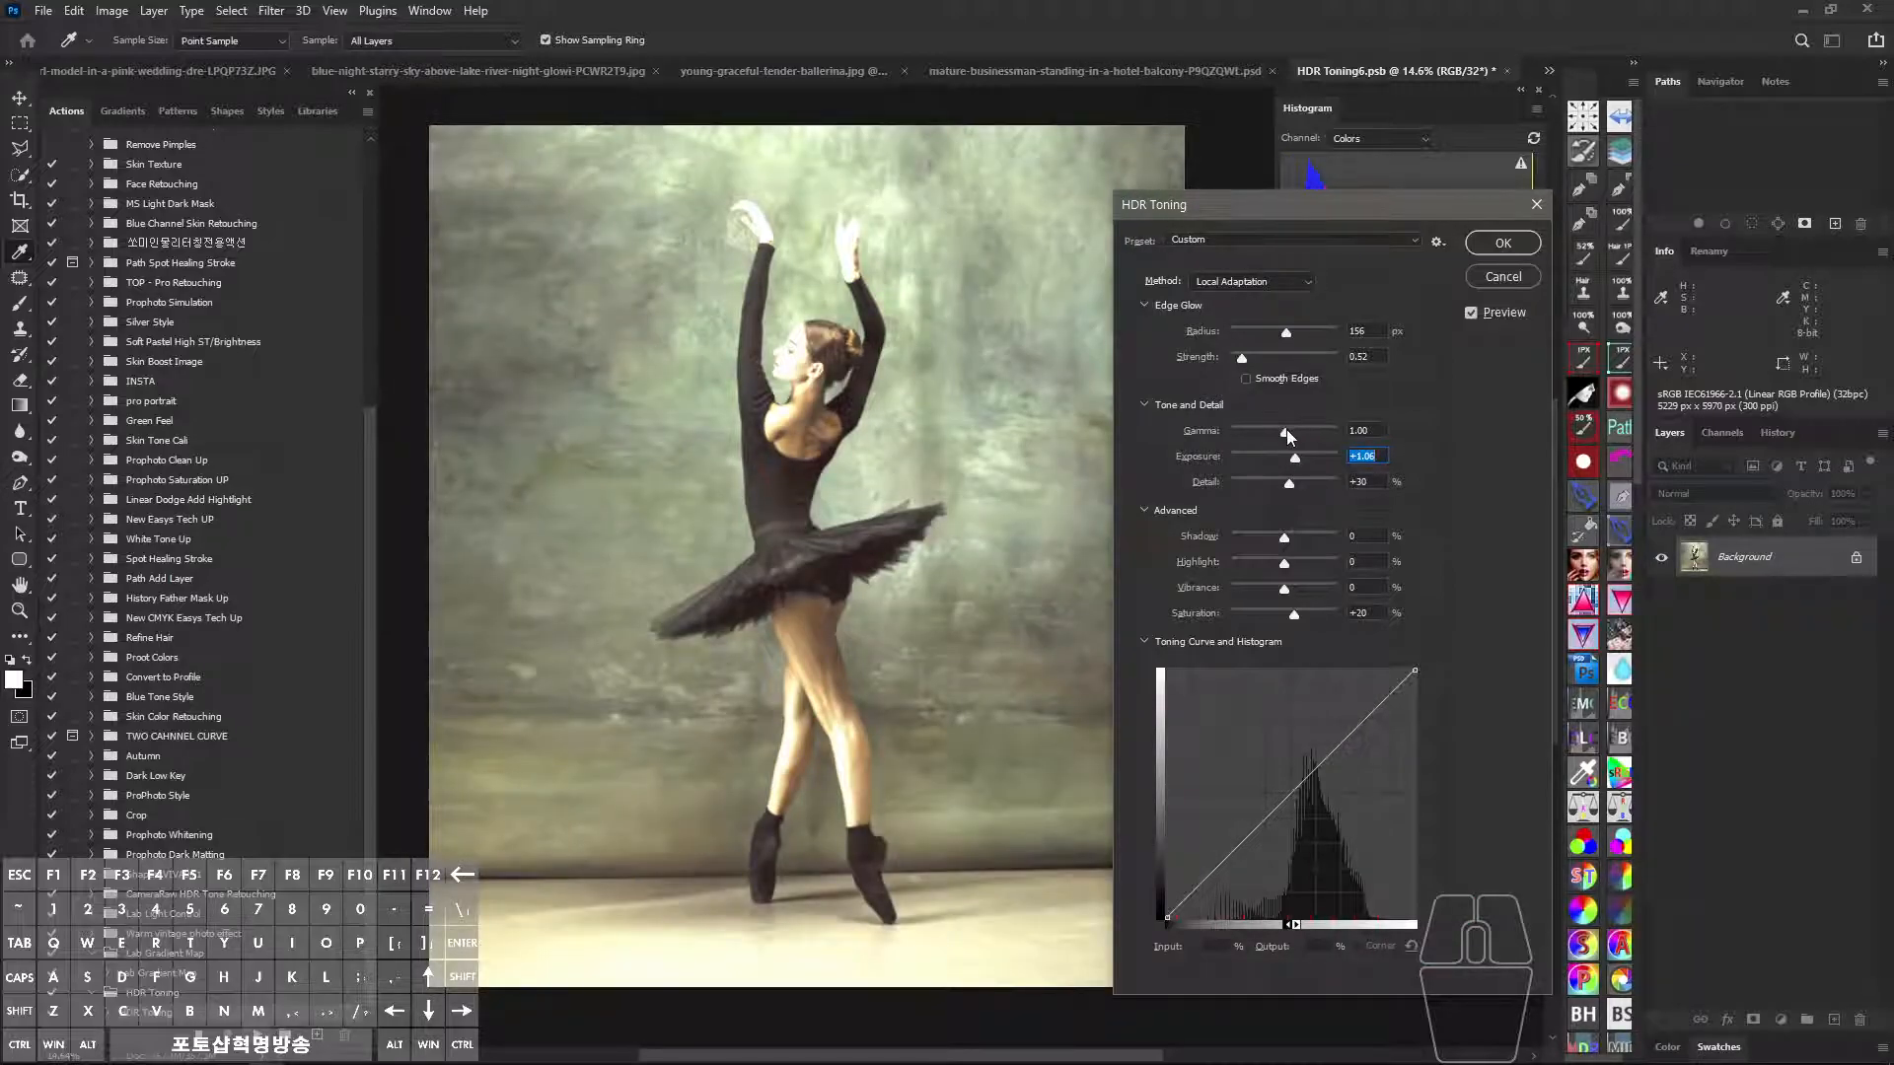
drag(1285, 432, 1305, 431)
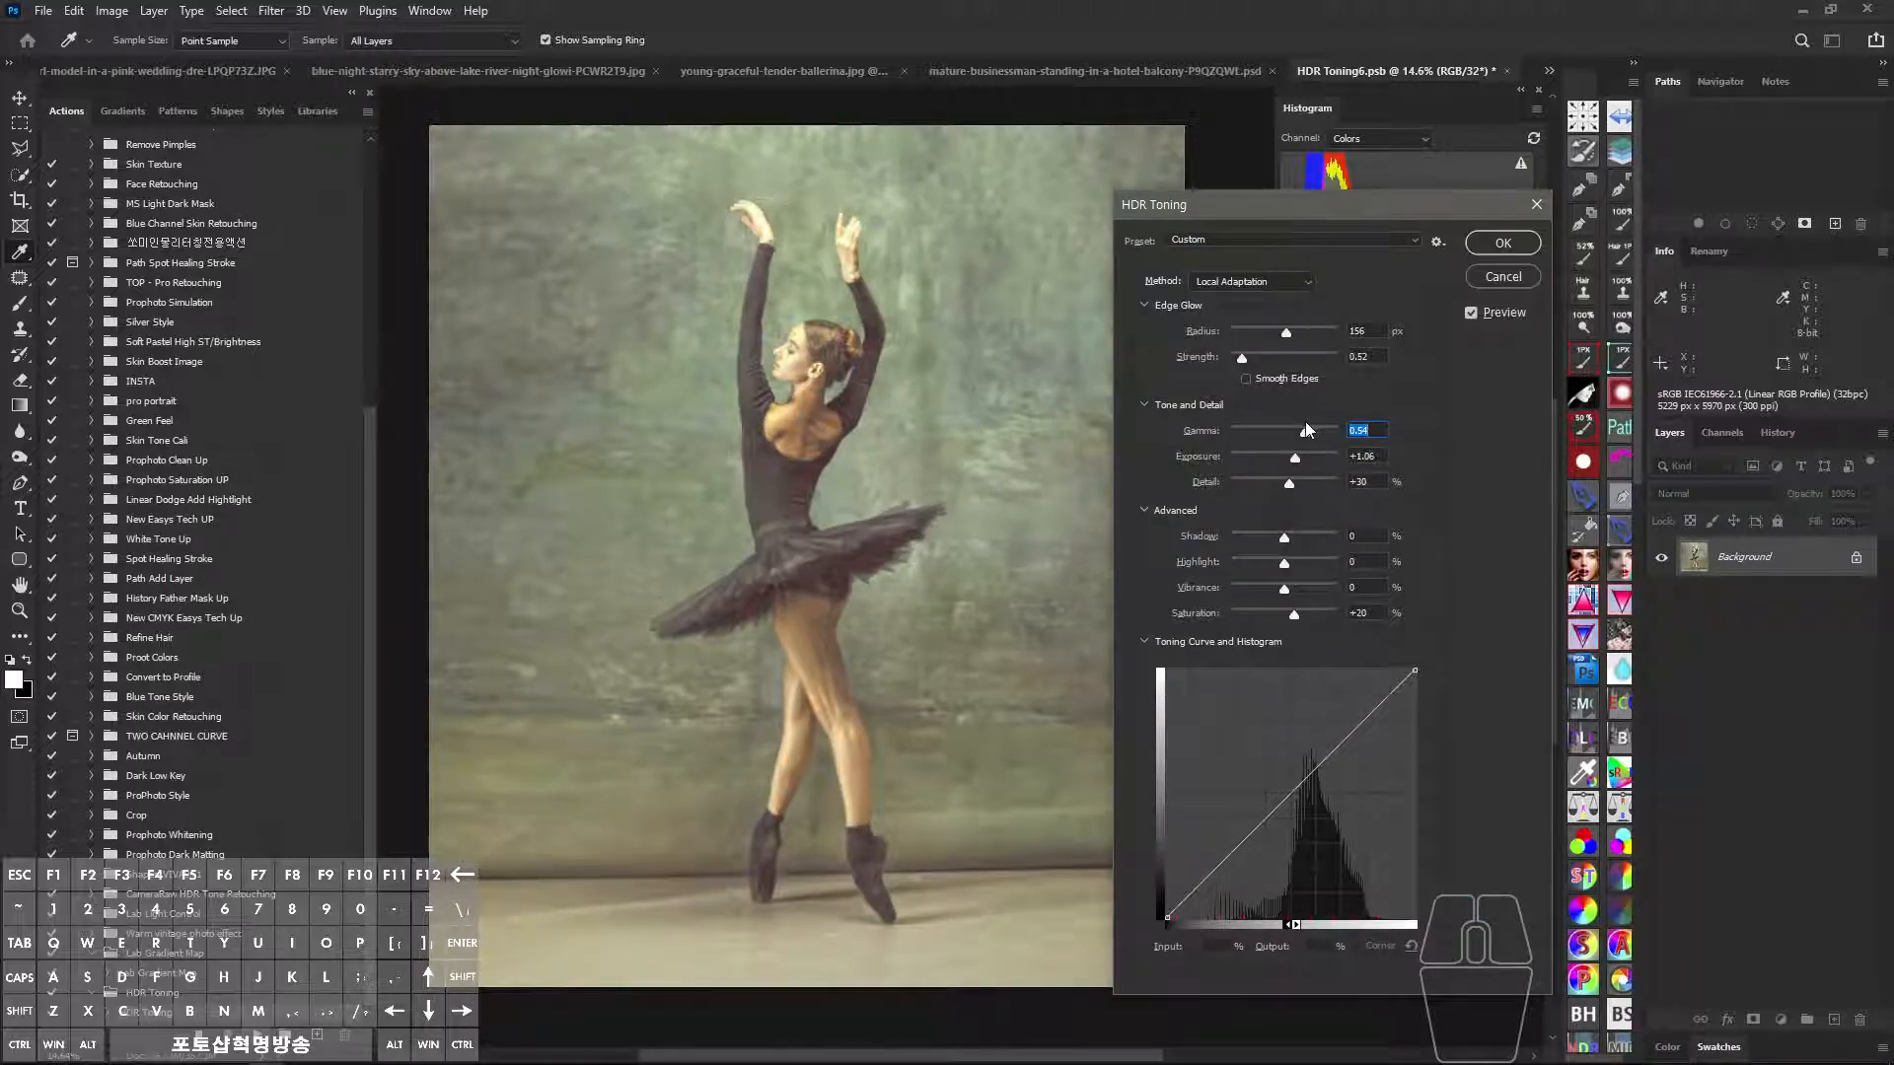
mouse_move(1295, 457)
mouse_down()
mouse_move(1260, 439)
mouse_move(1253, 457)
mouse_move(1290, 435)
mouse_up()
click(1268, 431)
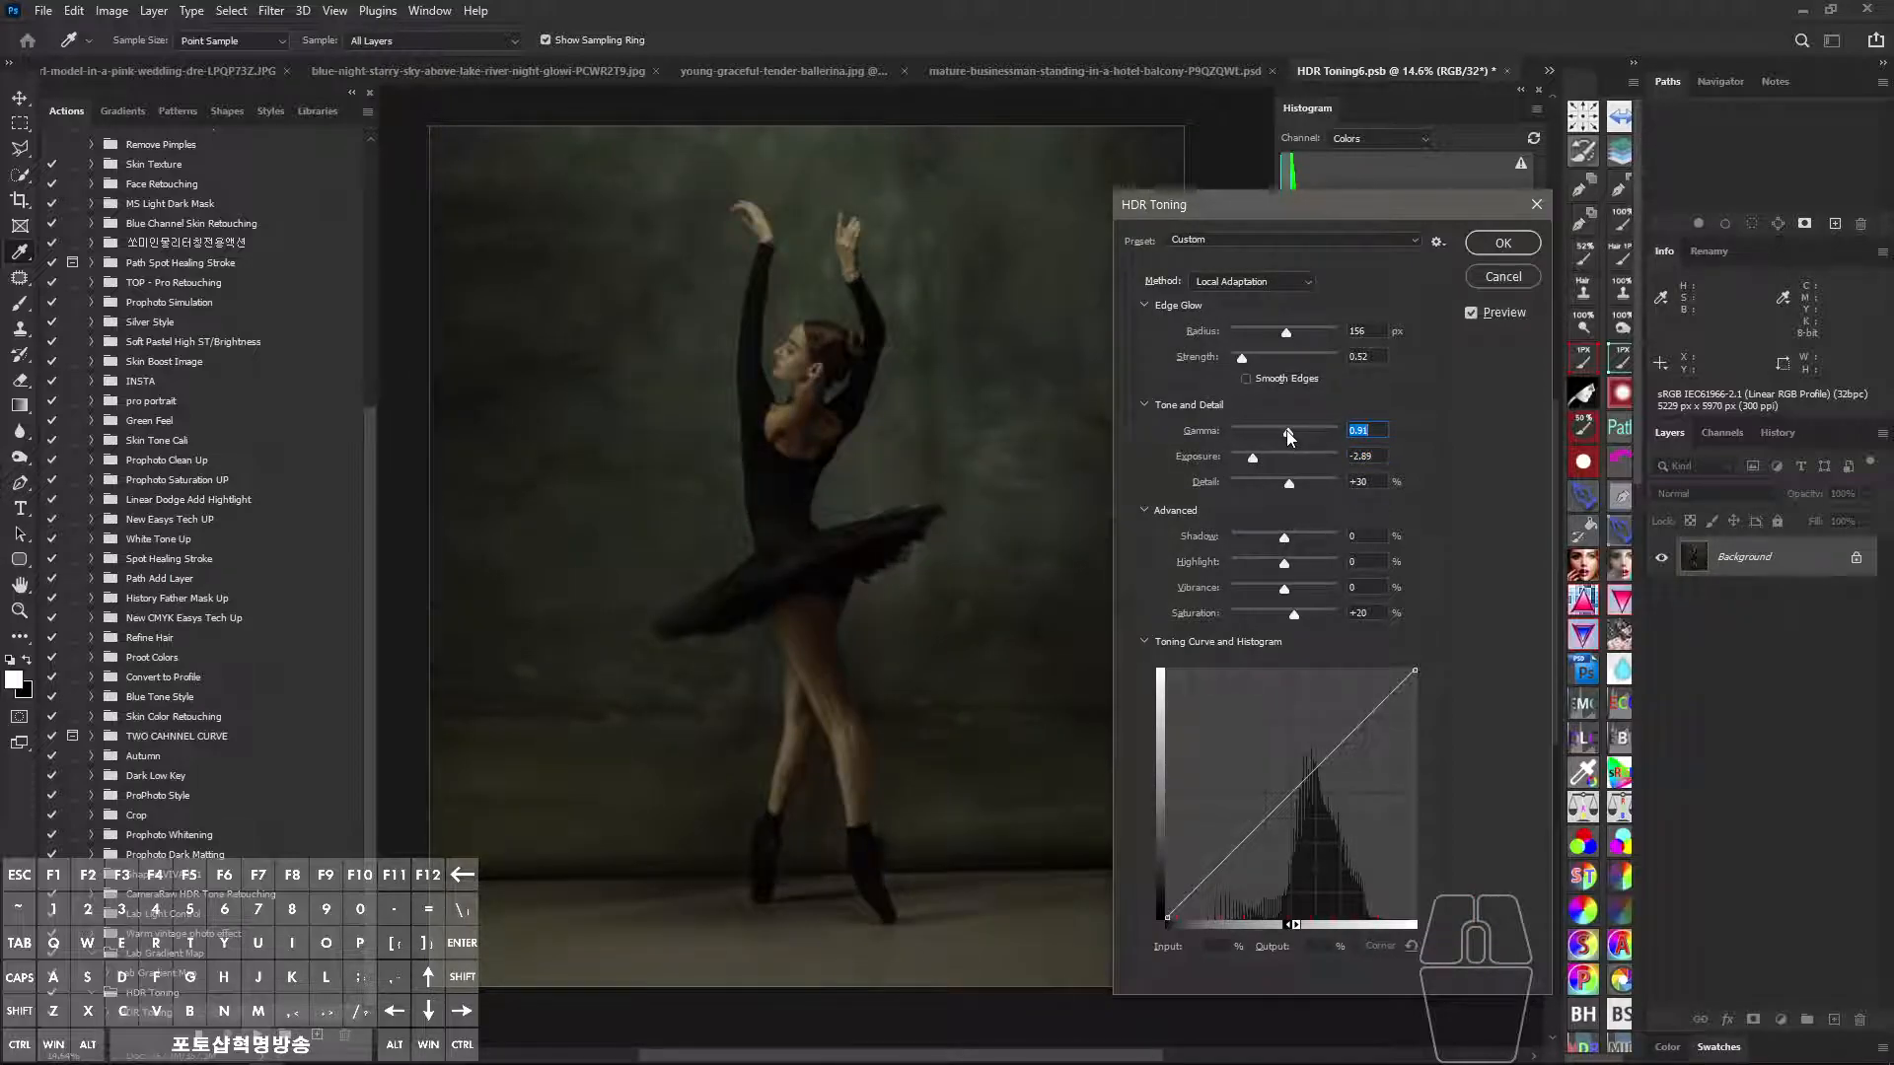
mouse_move(1290, 435)
mouse_down()
mouse_move(1243, 439)
mouse_move(1277, 434)
mouse_move(1297, 458)
mouse_move(1279, 434)
mouse_move(1303, 434)
mouse_up()
click(1311, 430)
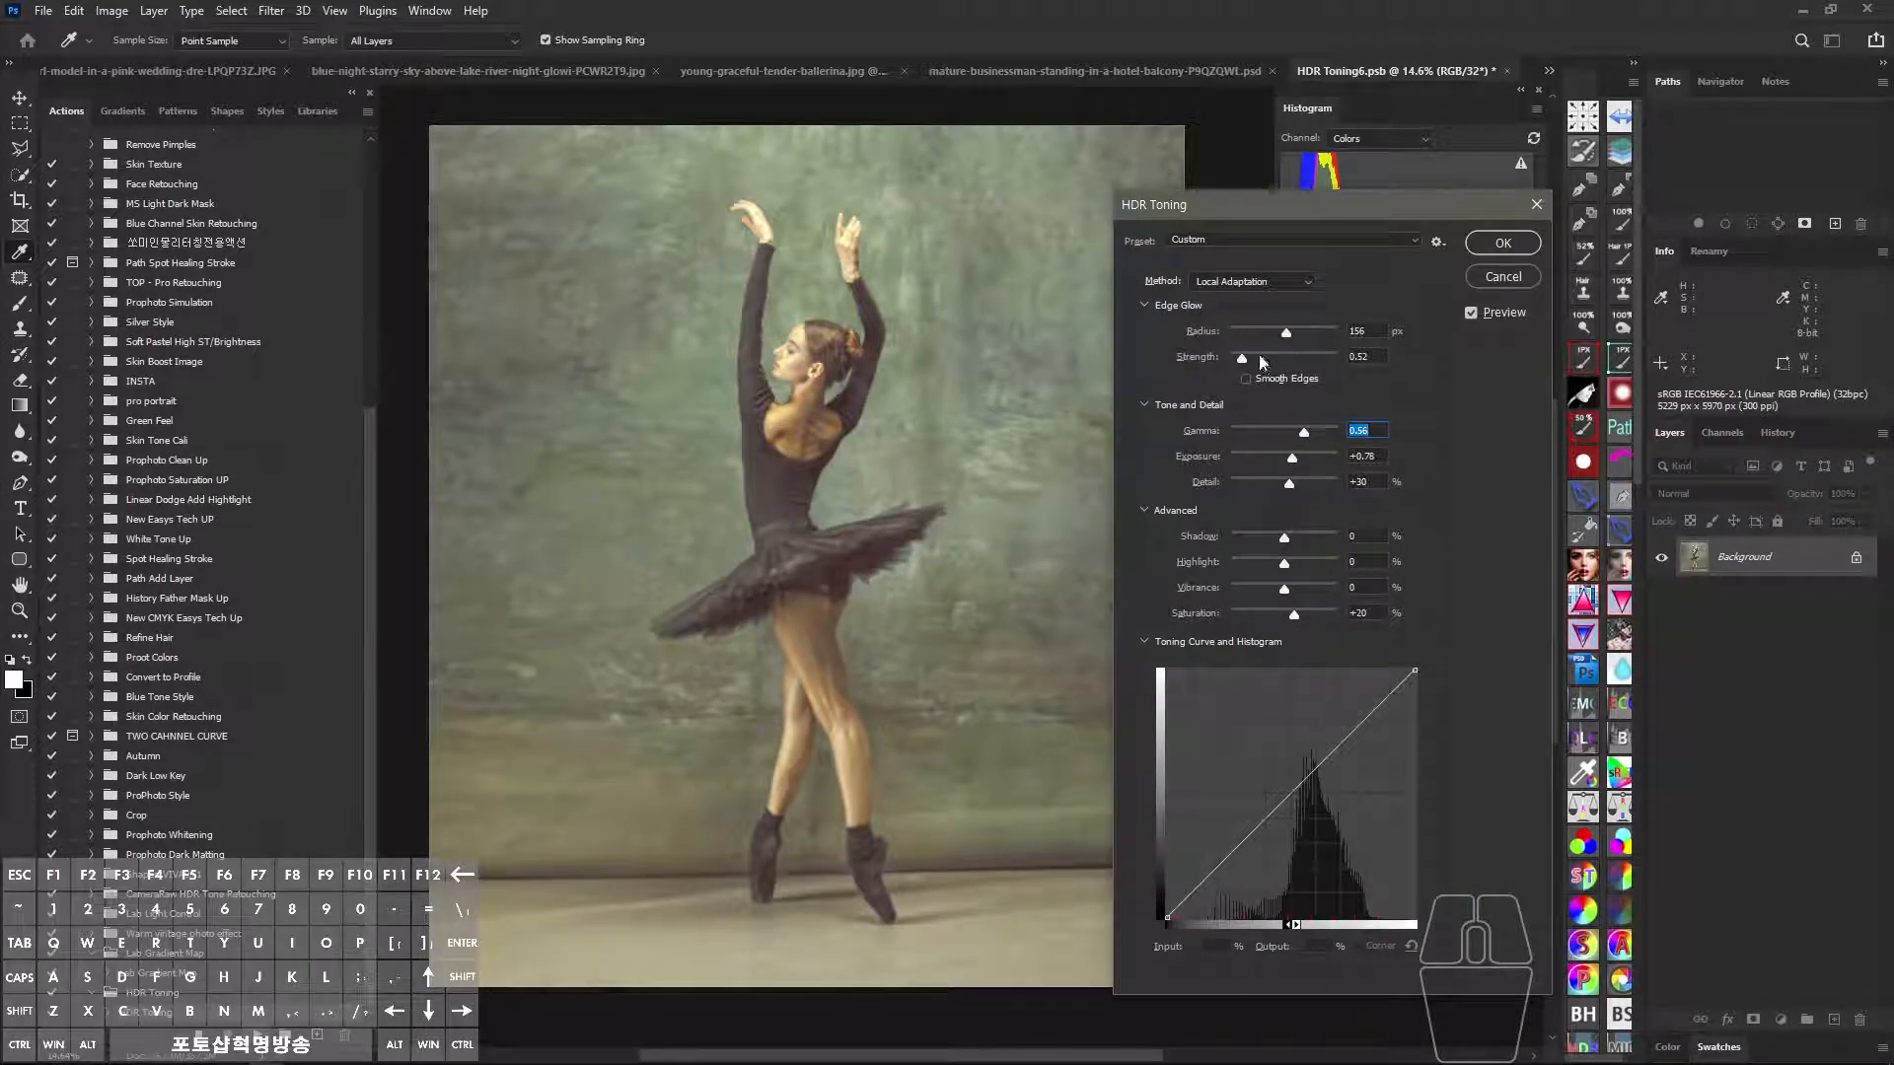
mouse_move(1304, 435)
mouse_down()
mouse_move(1276, 432)
mouse_move(1302, 432)
mouse_move(1292, 458)
mouse_up()
drag(1301, 433, 1294, 434)
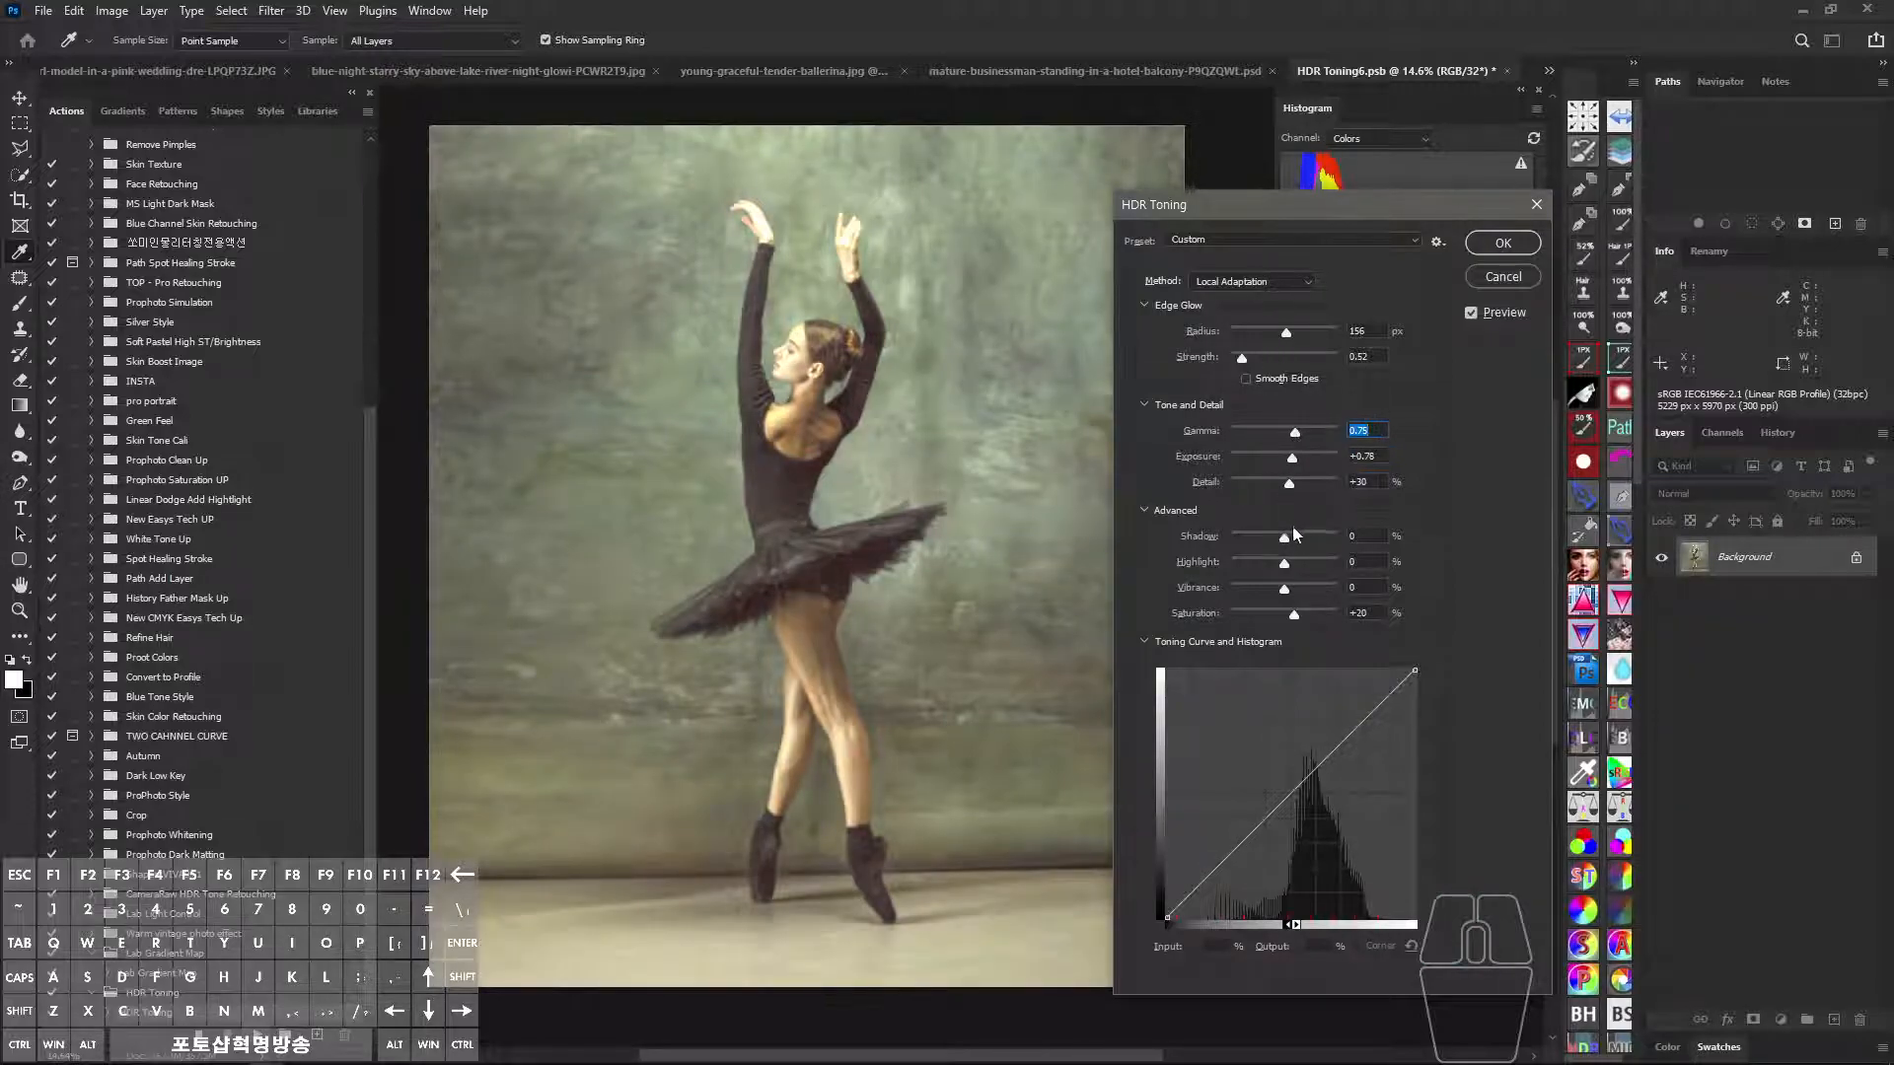
Set the HDR Toning Shadow to +1 and Highlight to +5, and rebalance Gamma to 0.75 and Exposure to +0.23.
mouse_move(1285, 537)
mouse_down()
mouse_move(1305, 540)
mouse_move(1258, 567)
mouse_move(1302, 563)
mouse_move(1284, 539)
mouse_up()
click(1305, 538)
drag(1304, 439, 1280, 459)
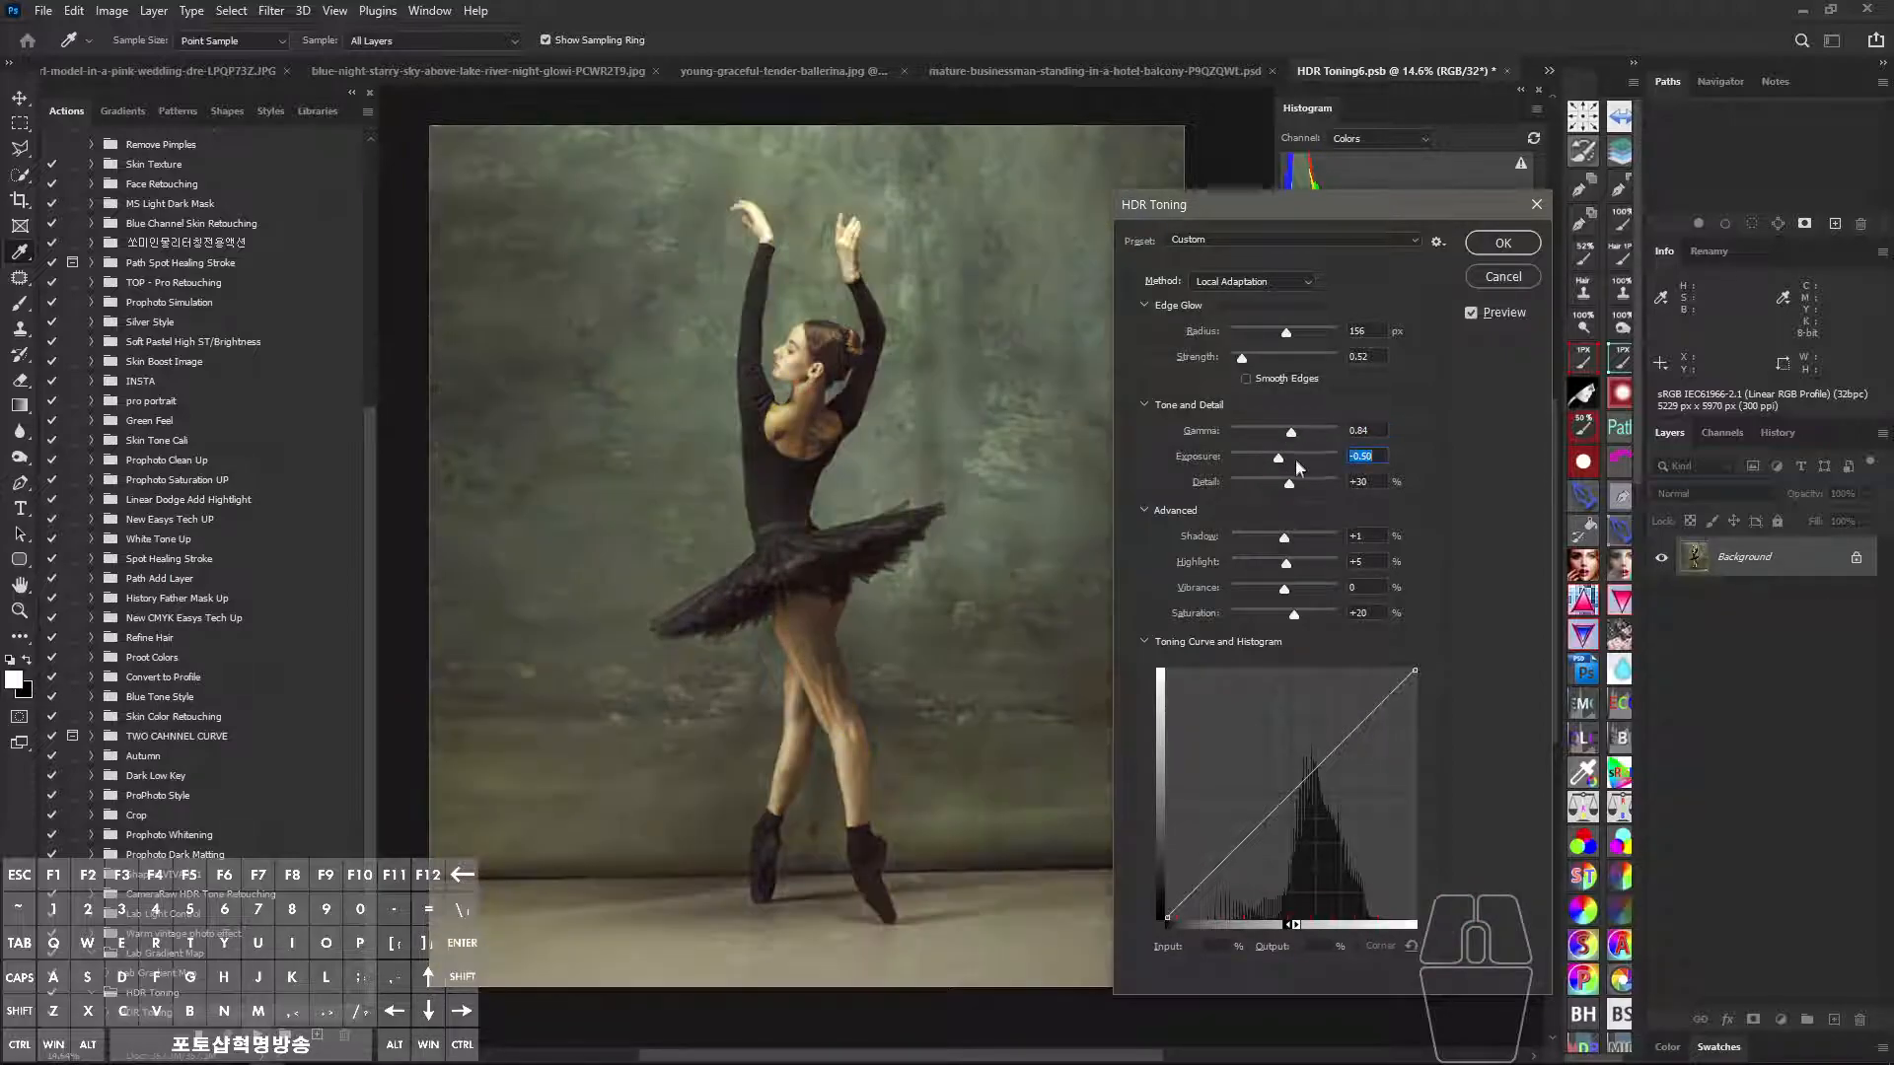
mouse_move(1280, 458)
mouse_down()
mouse_move(1293, 439)
mouse_move(1285, 457)
mouse_up()
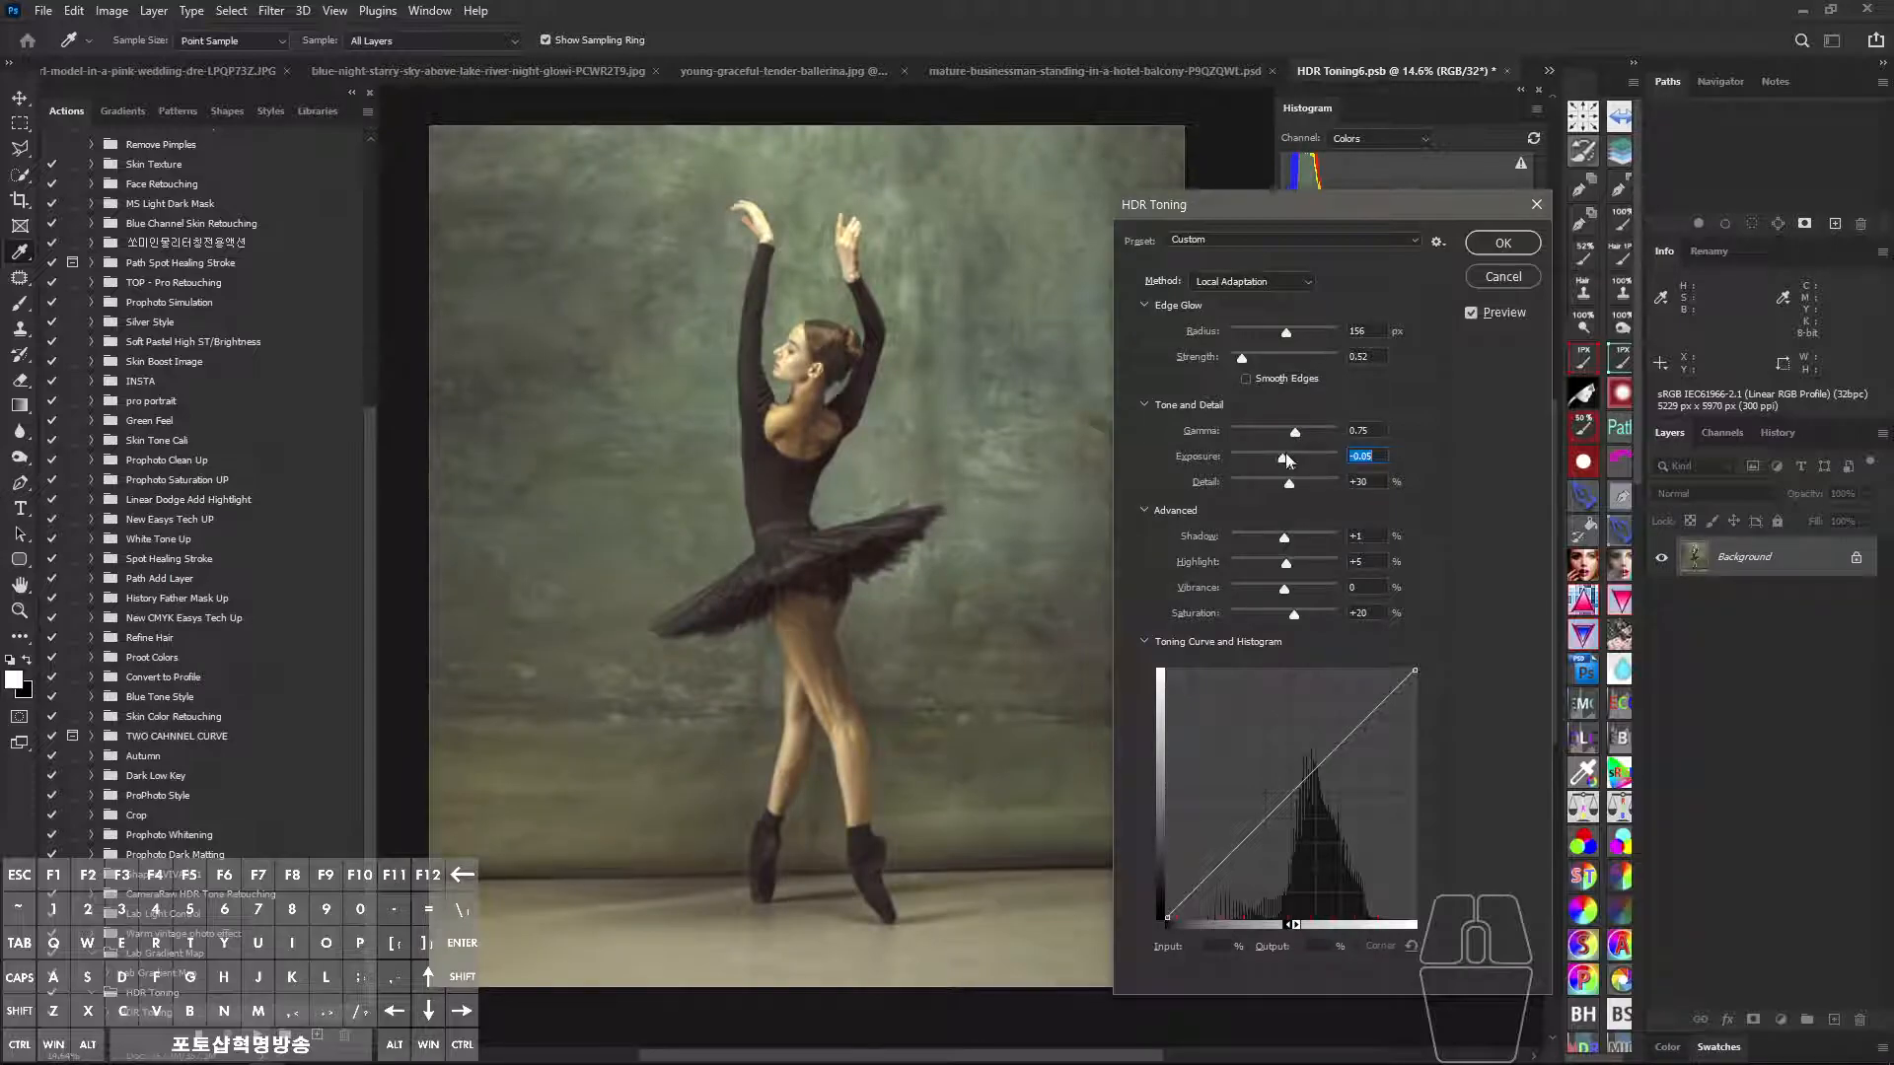
drag(1284, 460, 1287, 457)
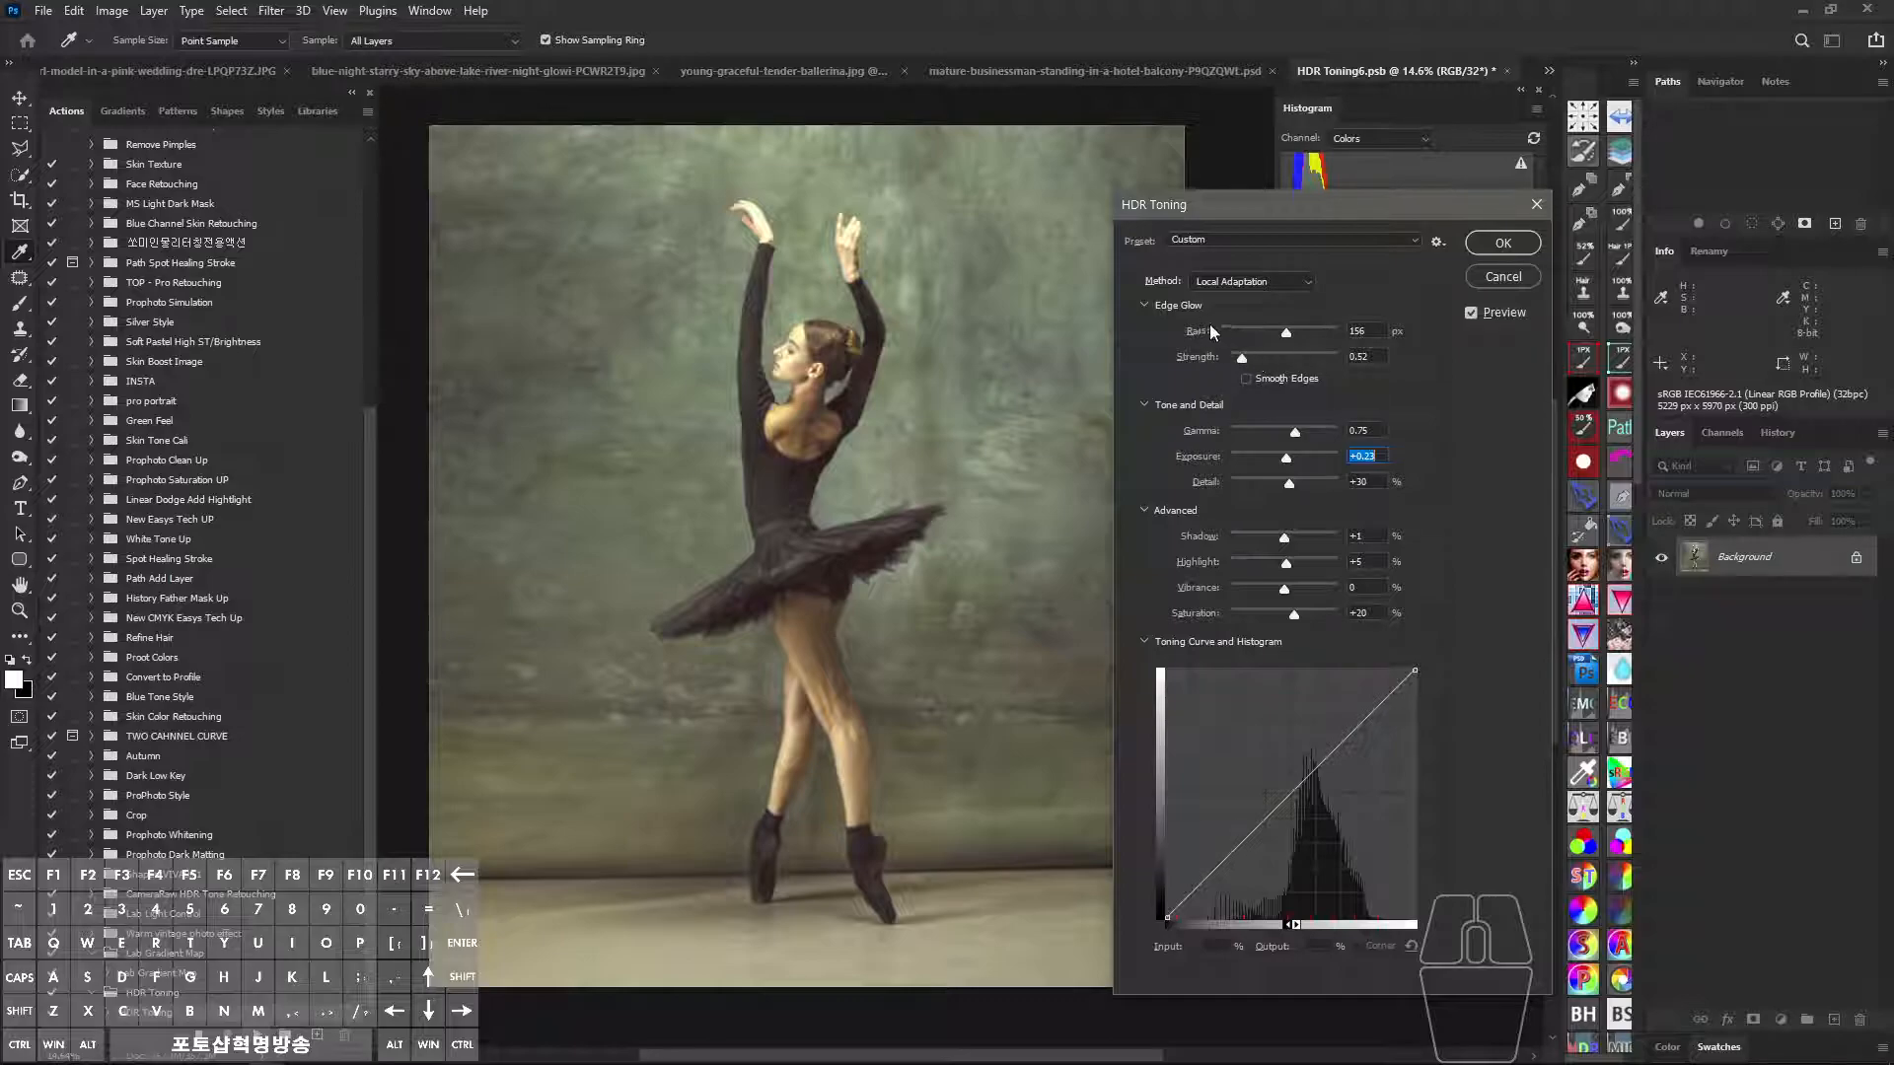
Try an Edge Glow radius of 121 px in the HDR Toning settings.
drag(1274, 333, 1280, 332)
click(756, 281)
mouse_move(755, 274)
mouse_down()
mouse_move(736, 368)
mouse_move(760, 239)
mouse_up()
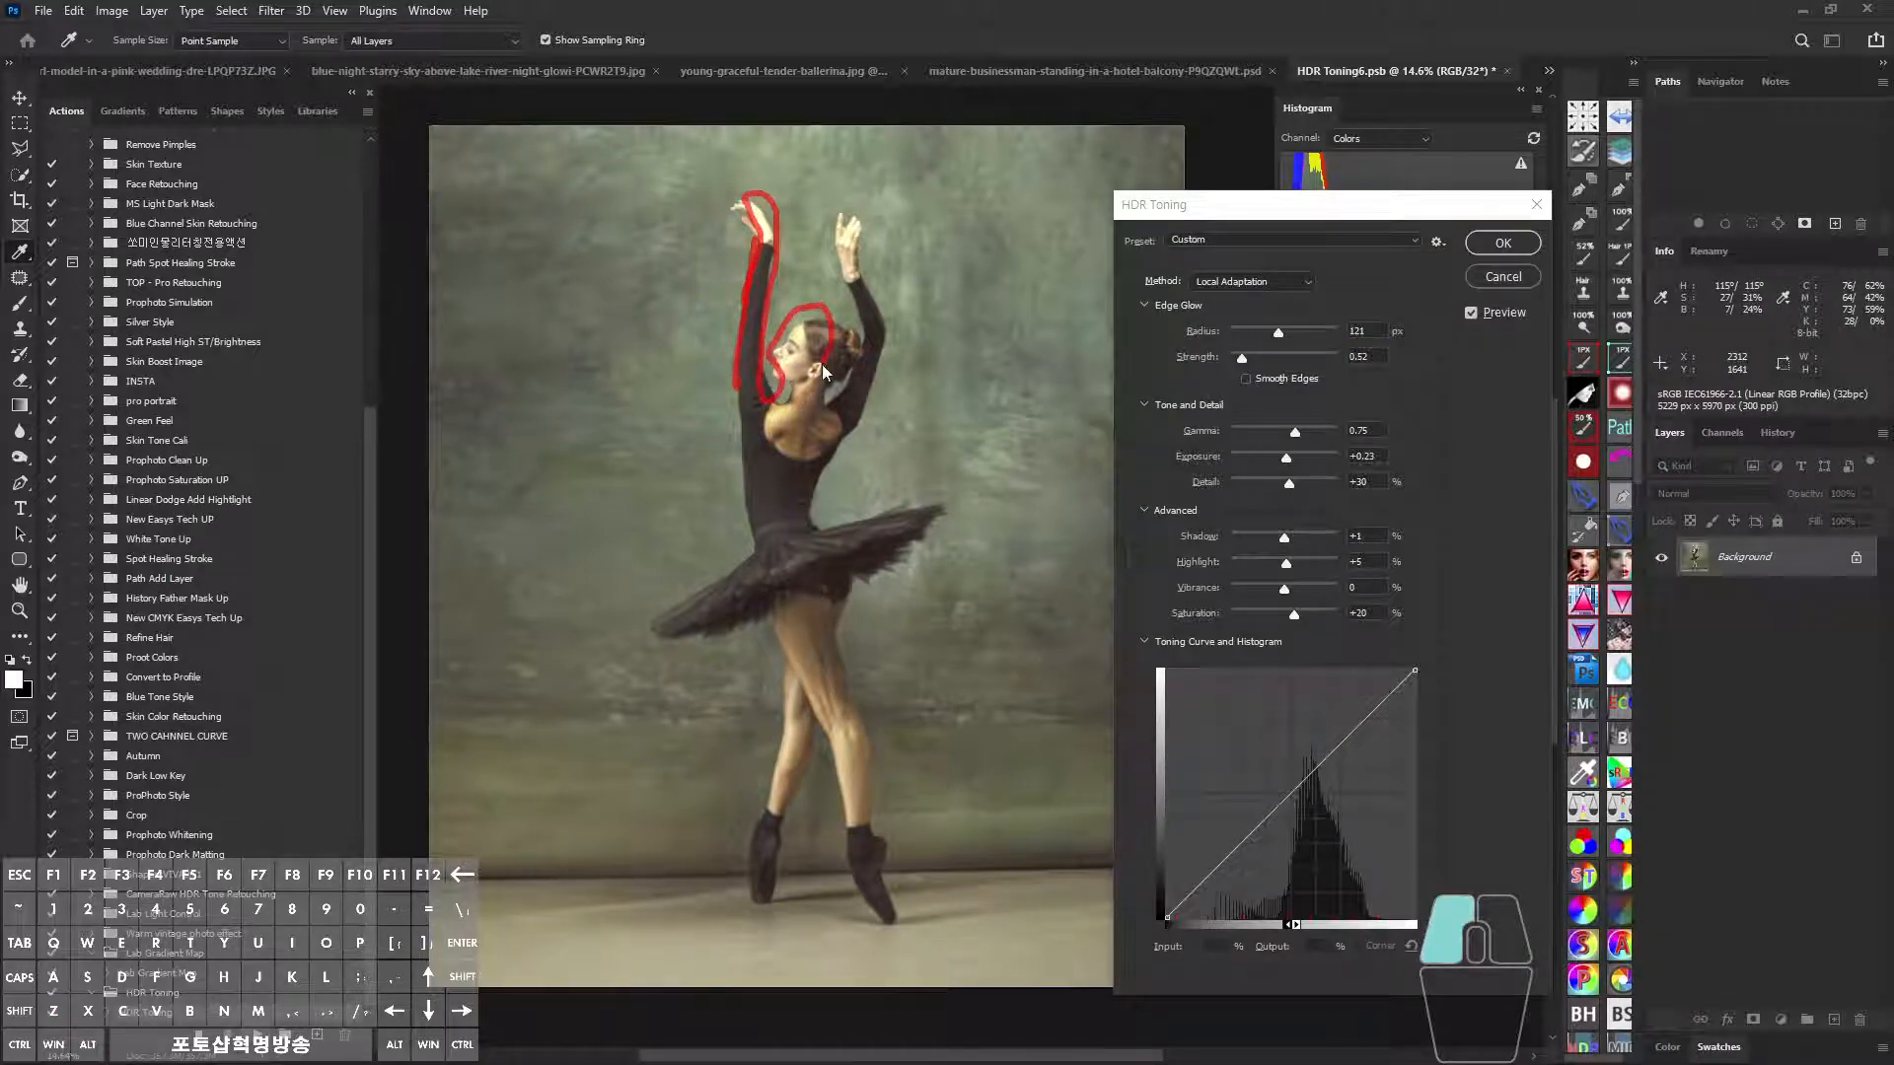
drag(846, 302, 869, 334)
mouse_move(842, 594)
mouse_down()
mouse_move(866, 909)
mouse_move(829, 738)
mouse_move(785, 896)
mouse_up()
mouse_move(726, 630)
mouse_down()
mouse_move(762, 569)
mouse_move(747, 316)
mouse_up()
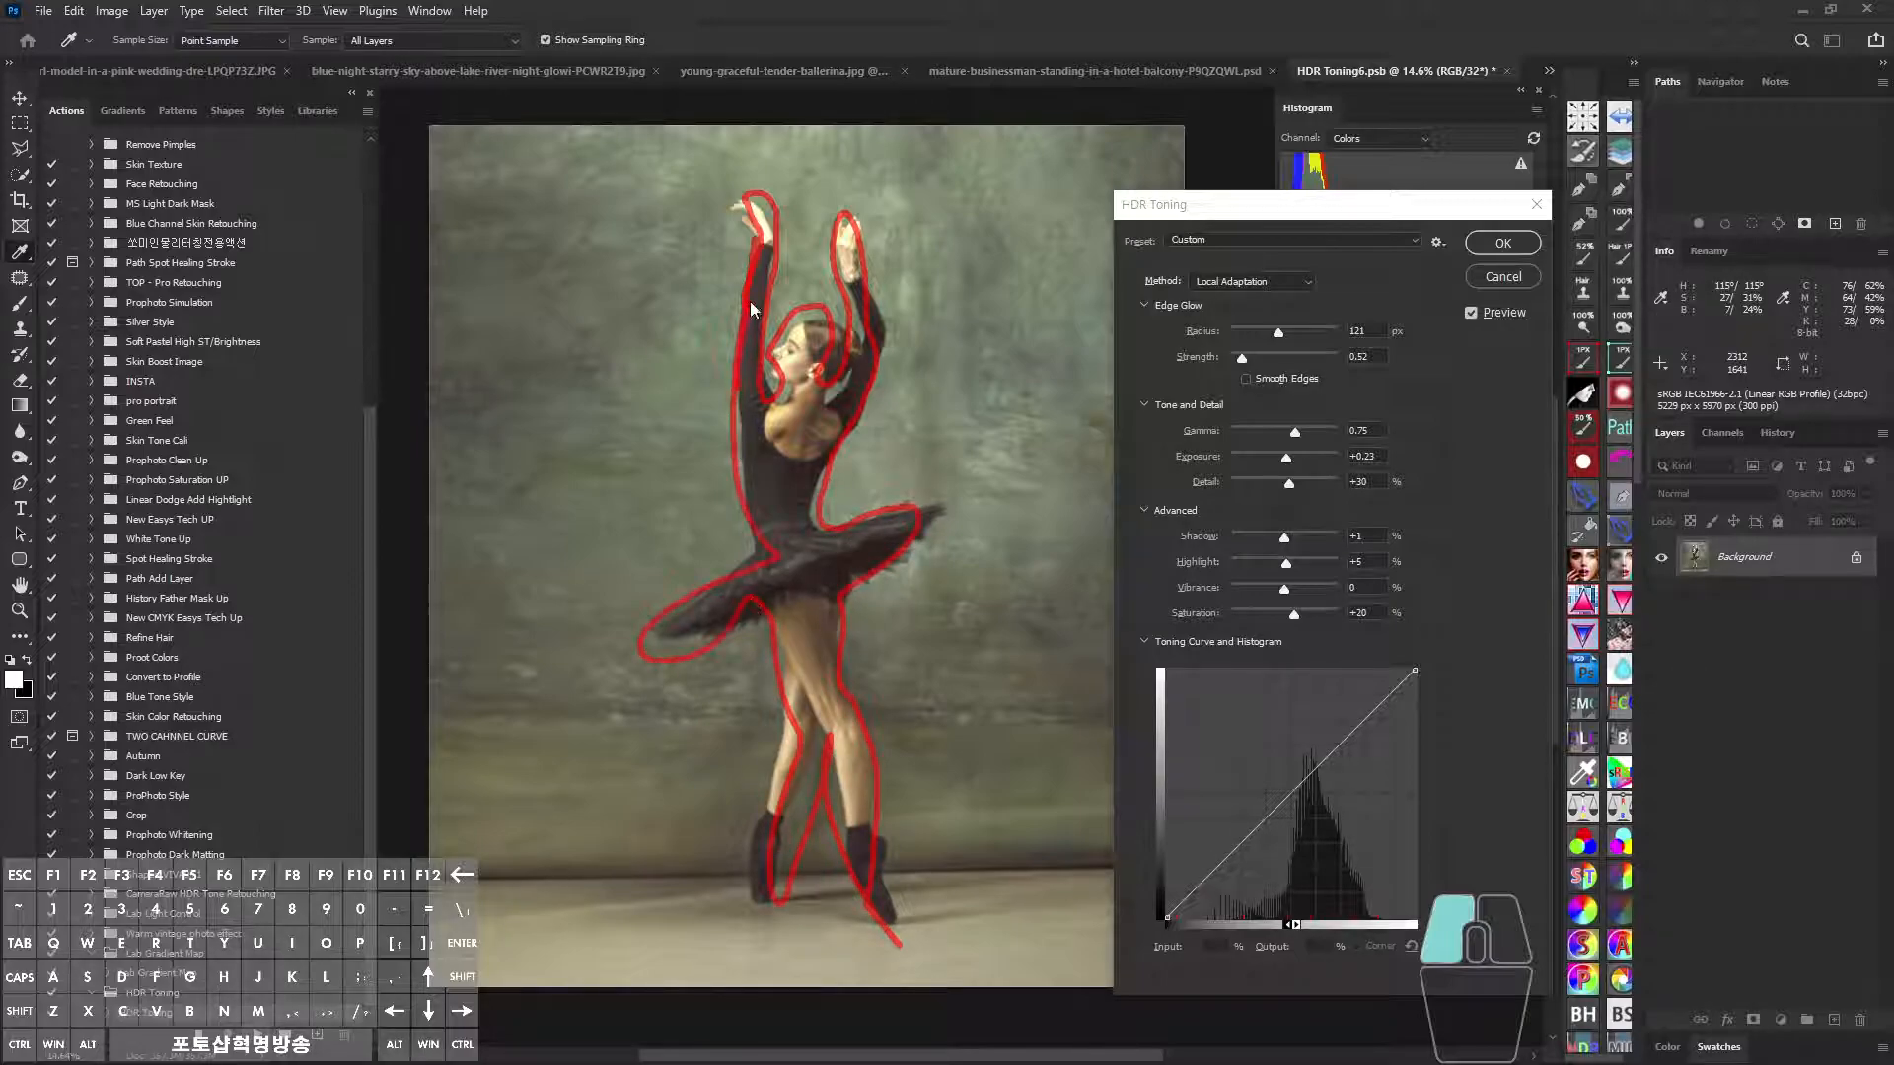
key(Escape)
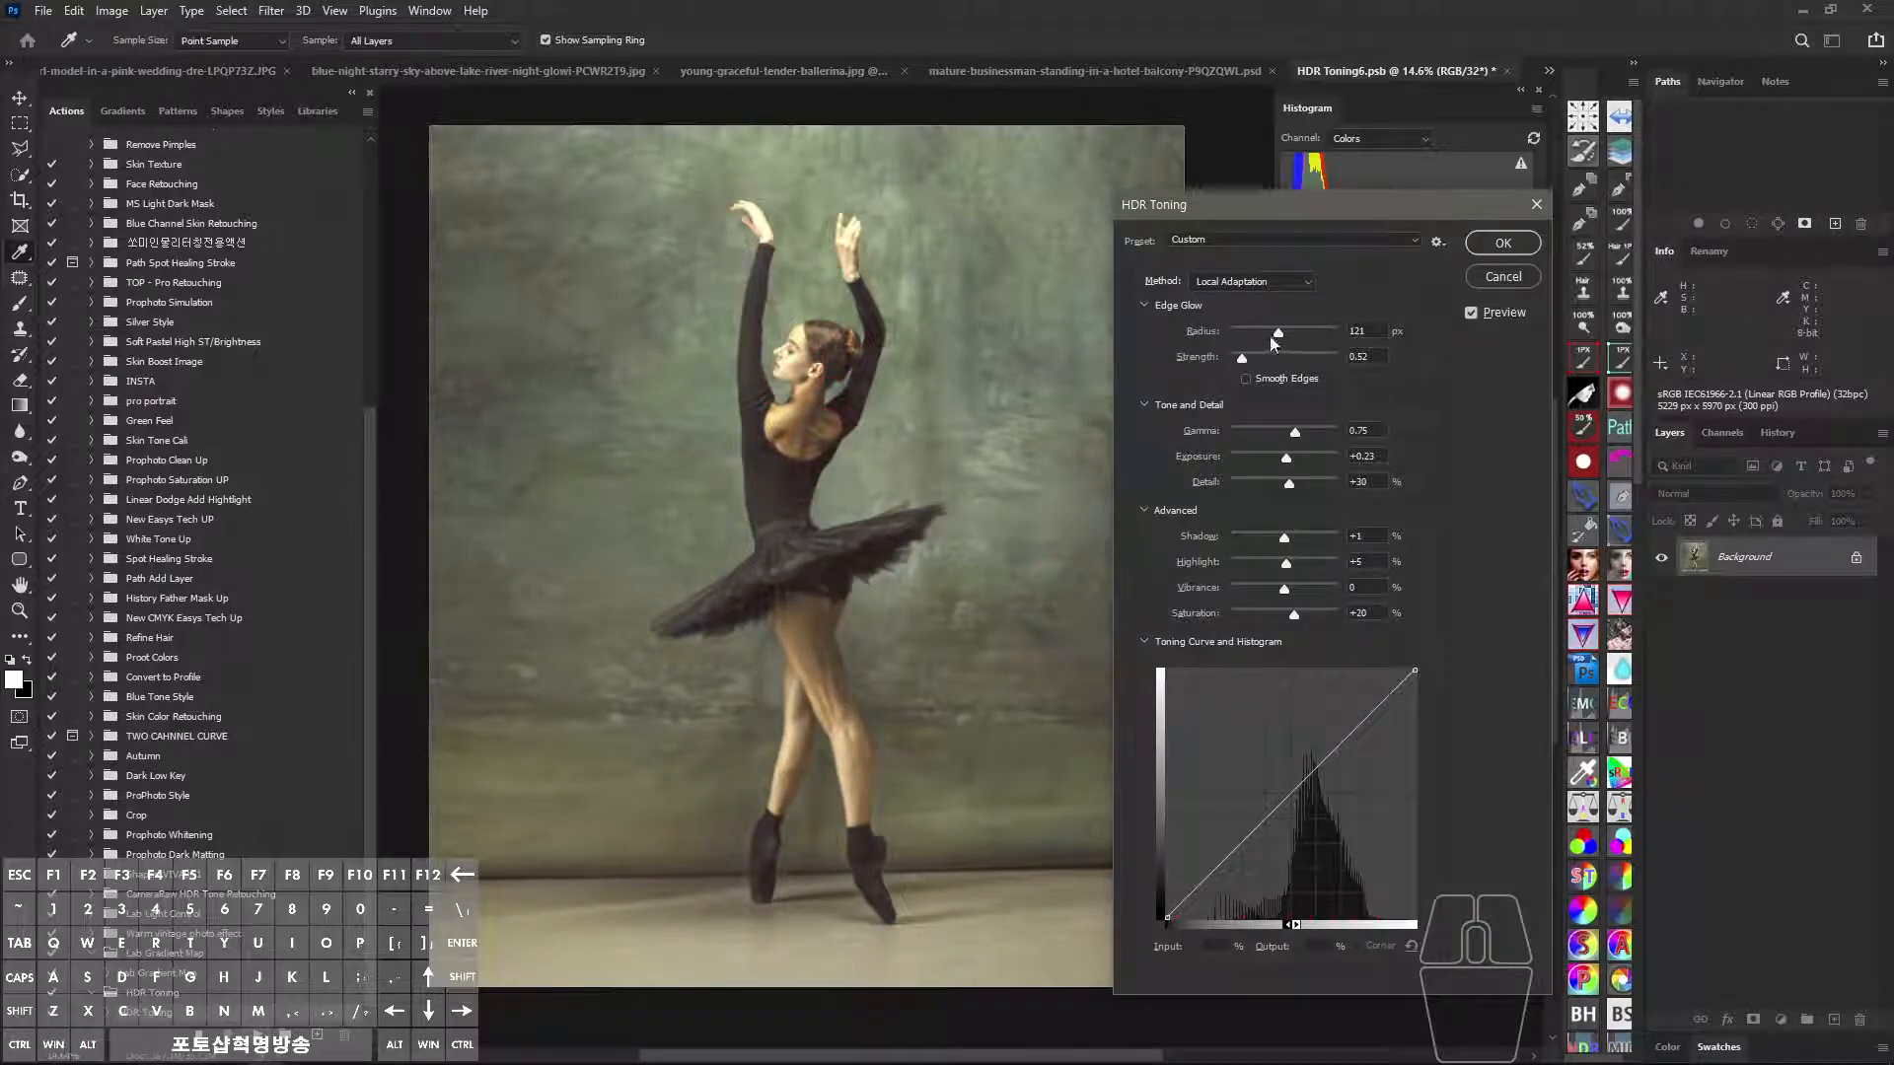
Set the Edge Glow to Radius 154 px and Strength 1.17, and turn on Smooth Edges.
mouse_move(1275, 334)
mouse_down()
mouse_move(1232, 333)
mouse_move(1279, 333)
mouse_move(1258, 359)
mouse_move(1292, 333)
mouse_move(1257, 362)
mouse_move(1304, 332)
mouse_move(1291, 357)
mouse_up()
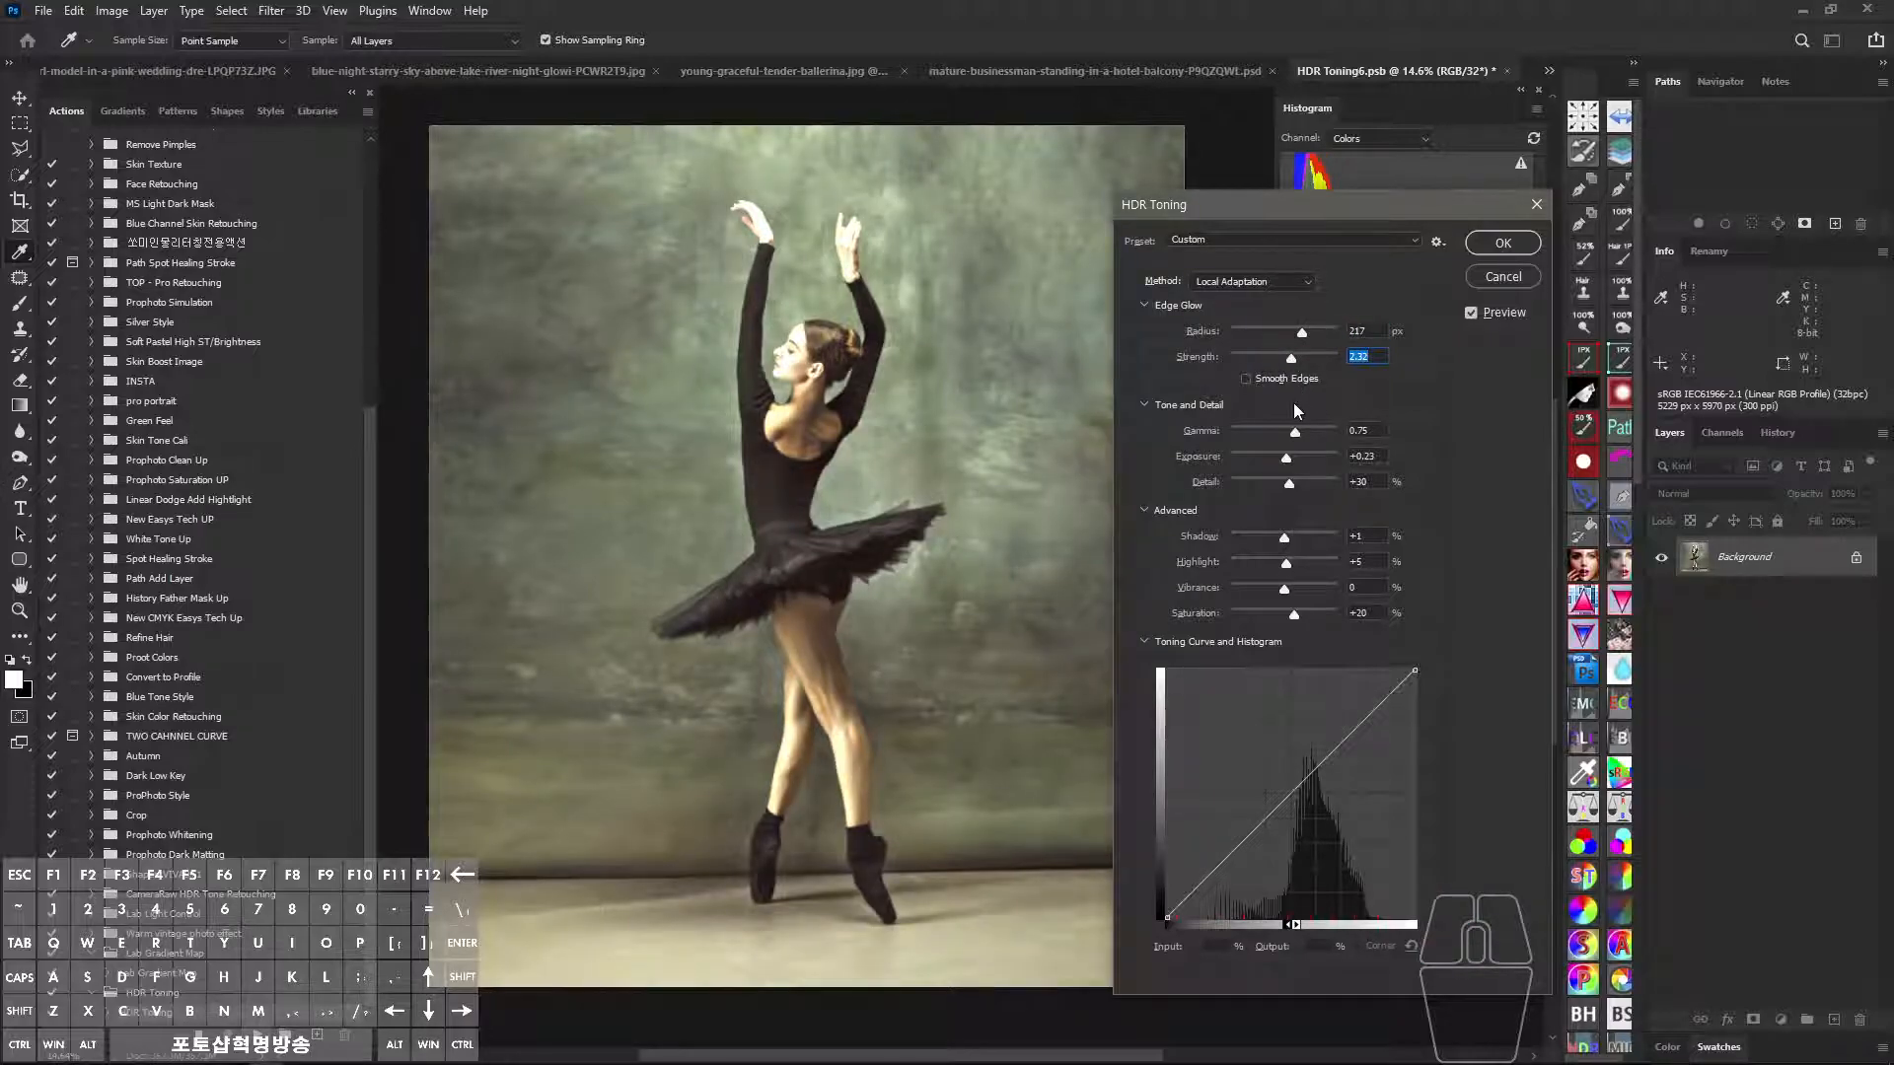
mouse_move(1291, 359)
mouse_down()
mouse_move(1257, 357)
mouse_move(1249, 333)
mouse_move(1274, 335)
mouse_move(1262, 357)
mouse_move(1280, 331)
mouse_move(1259, 358)
mouse_up()
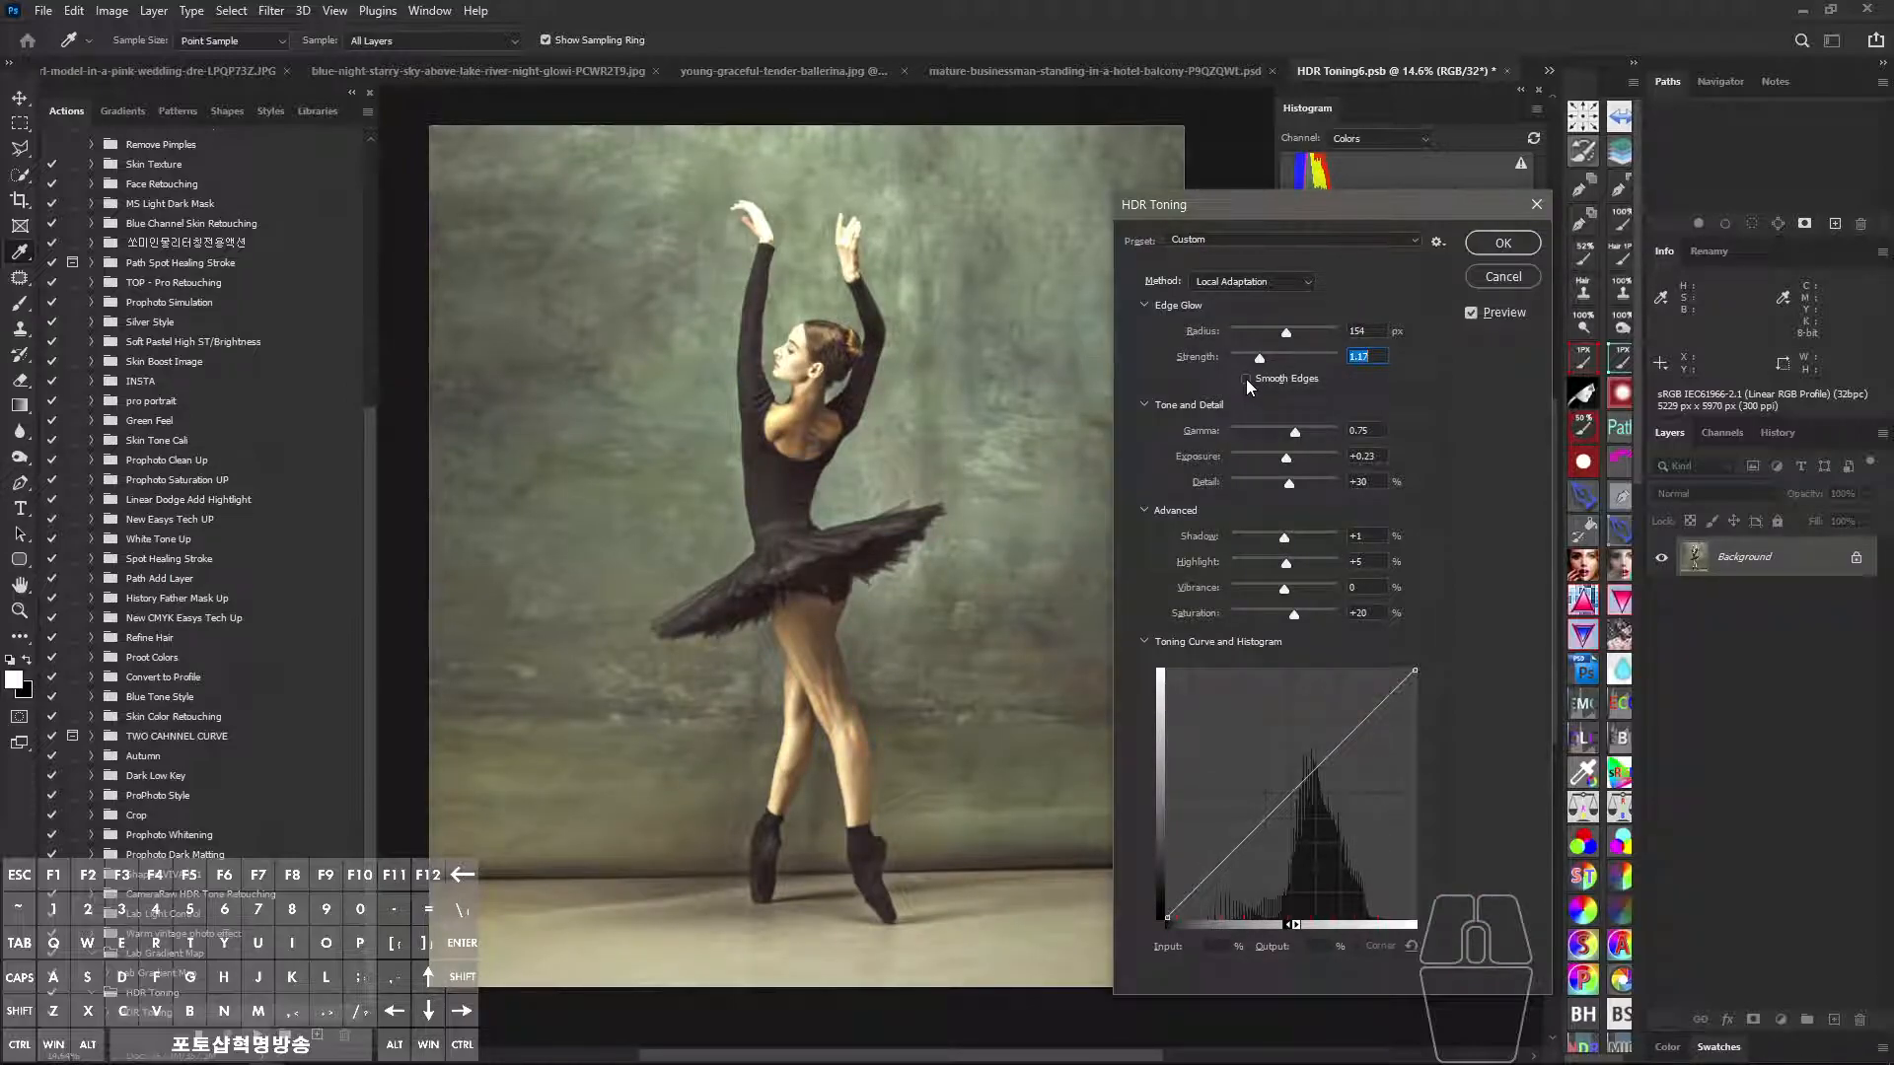
click(1245, 377)
Pull the toning curve down to input 60, output 20, set Shadow to -45%, and apply the HDR Toning.
drag(1309, 775, 1324, 868)
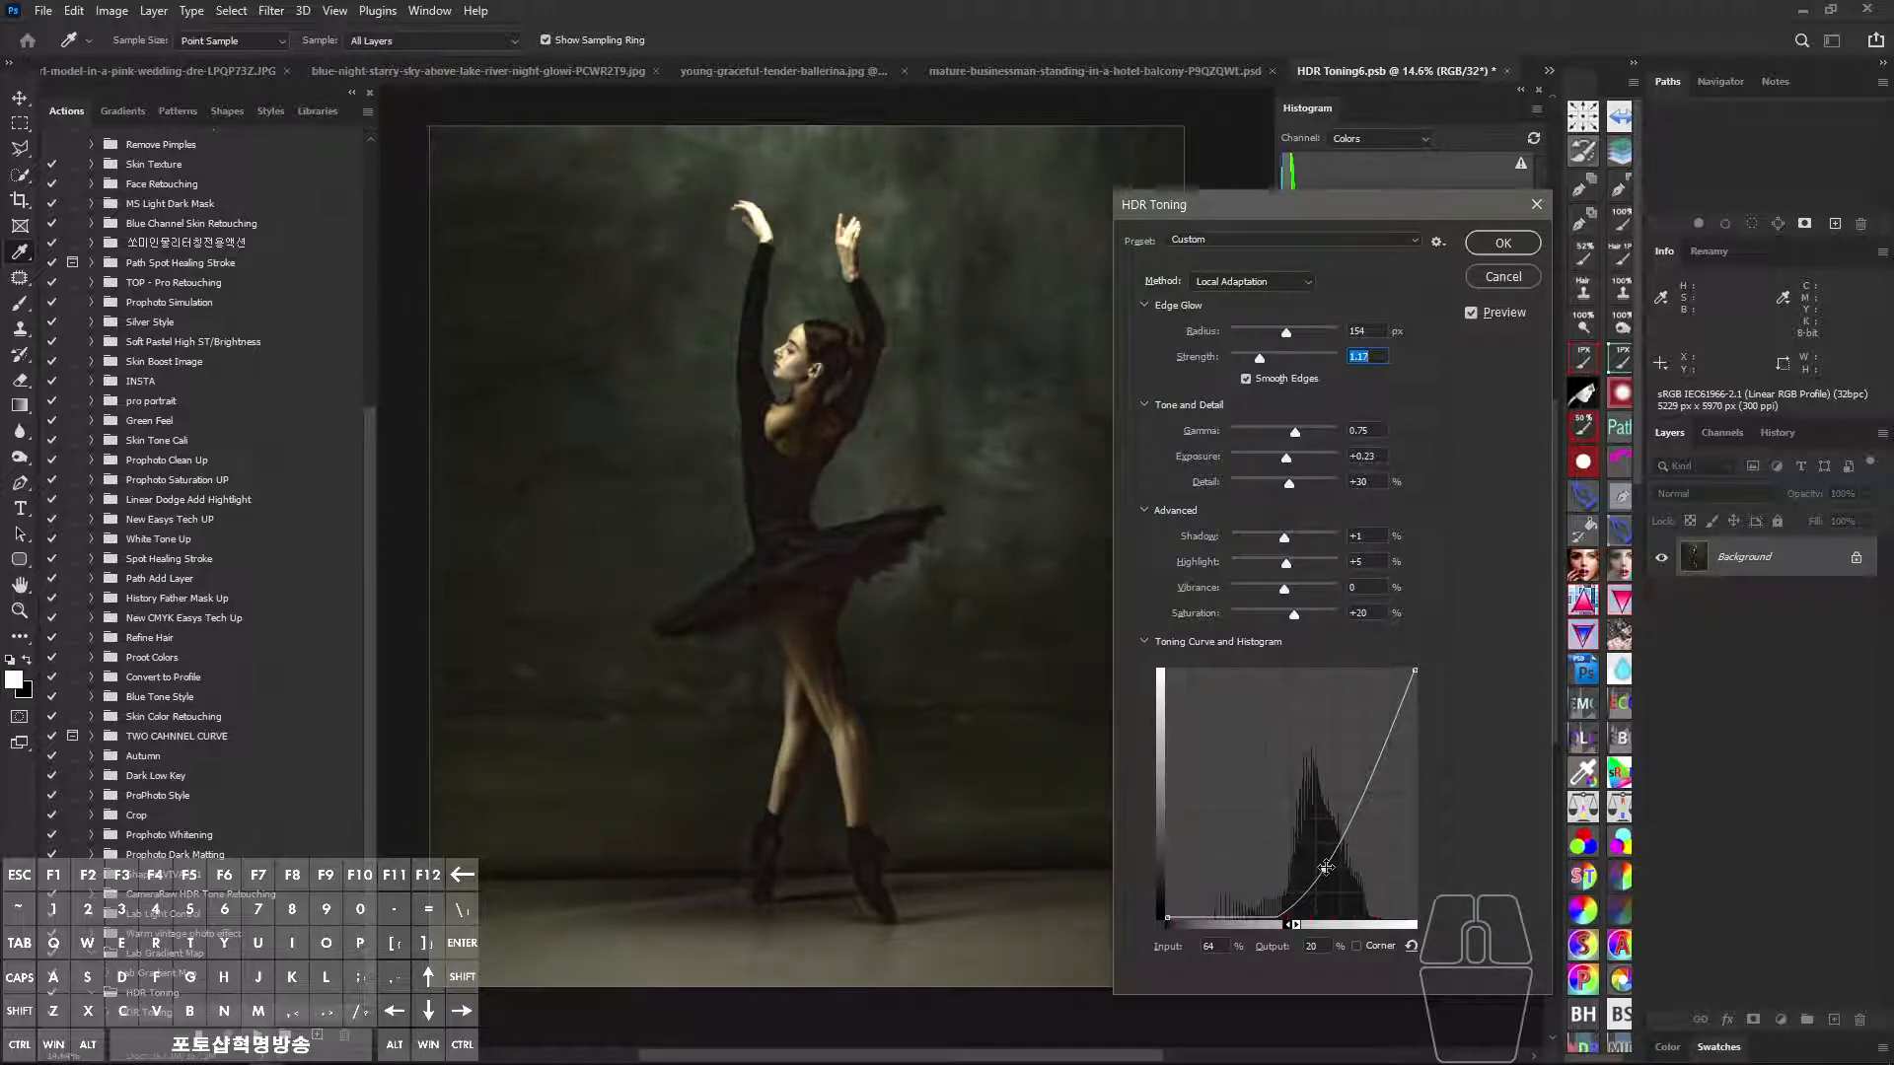
mouse_move(1325, 868)
mouse_down()
mouse_move(1355, 878)
mouse_move(1317, 858)
mouse_up()
drag(1284, 537, 1260, 541)
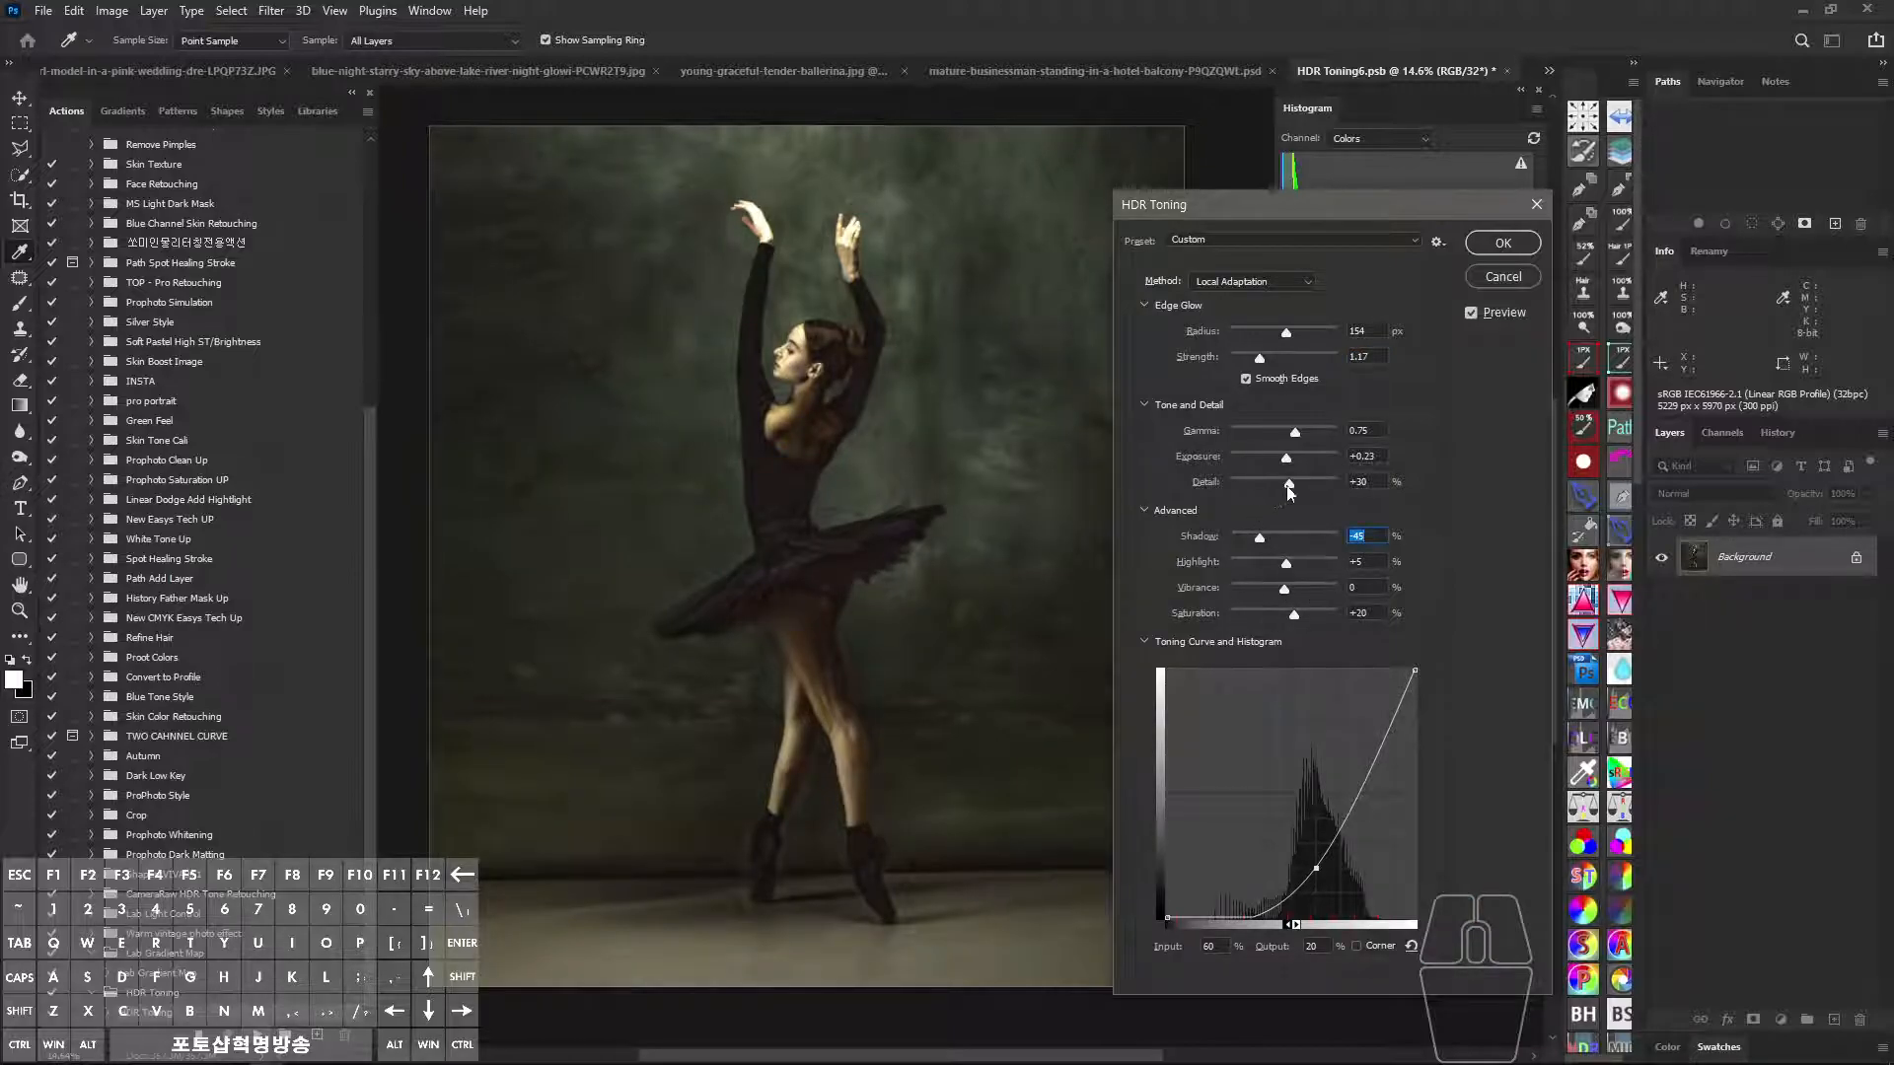
click(1500, 242)
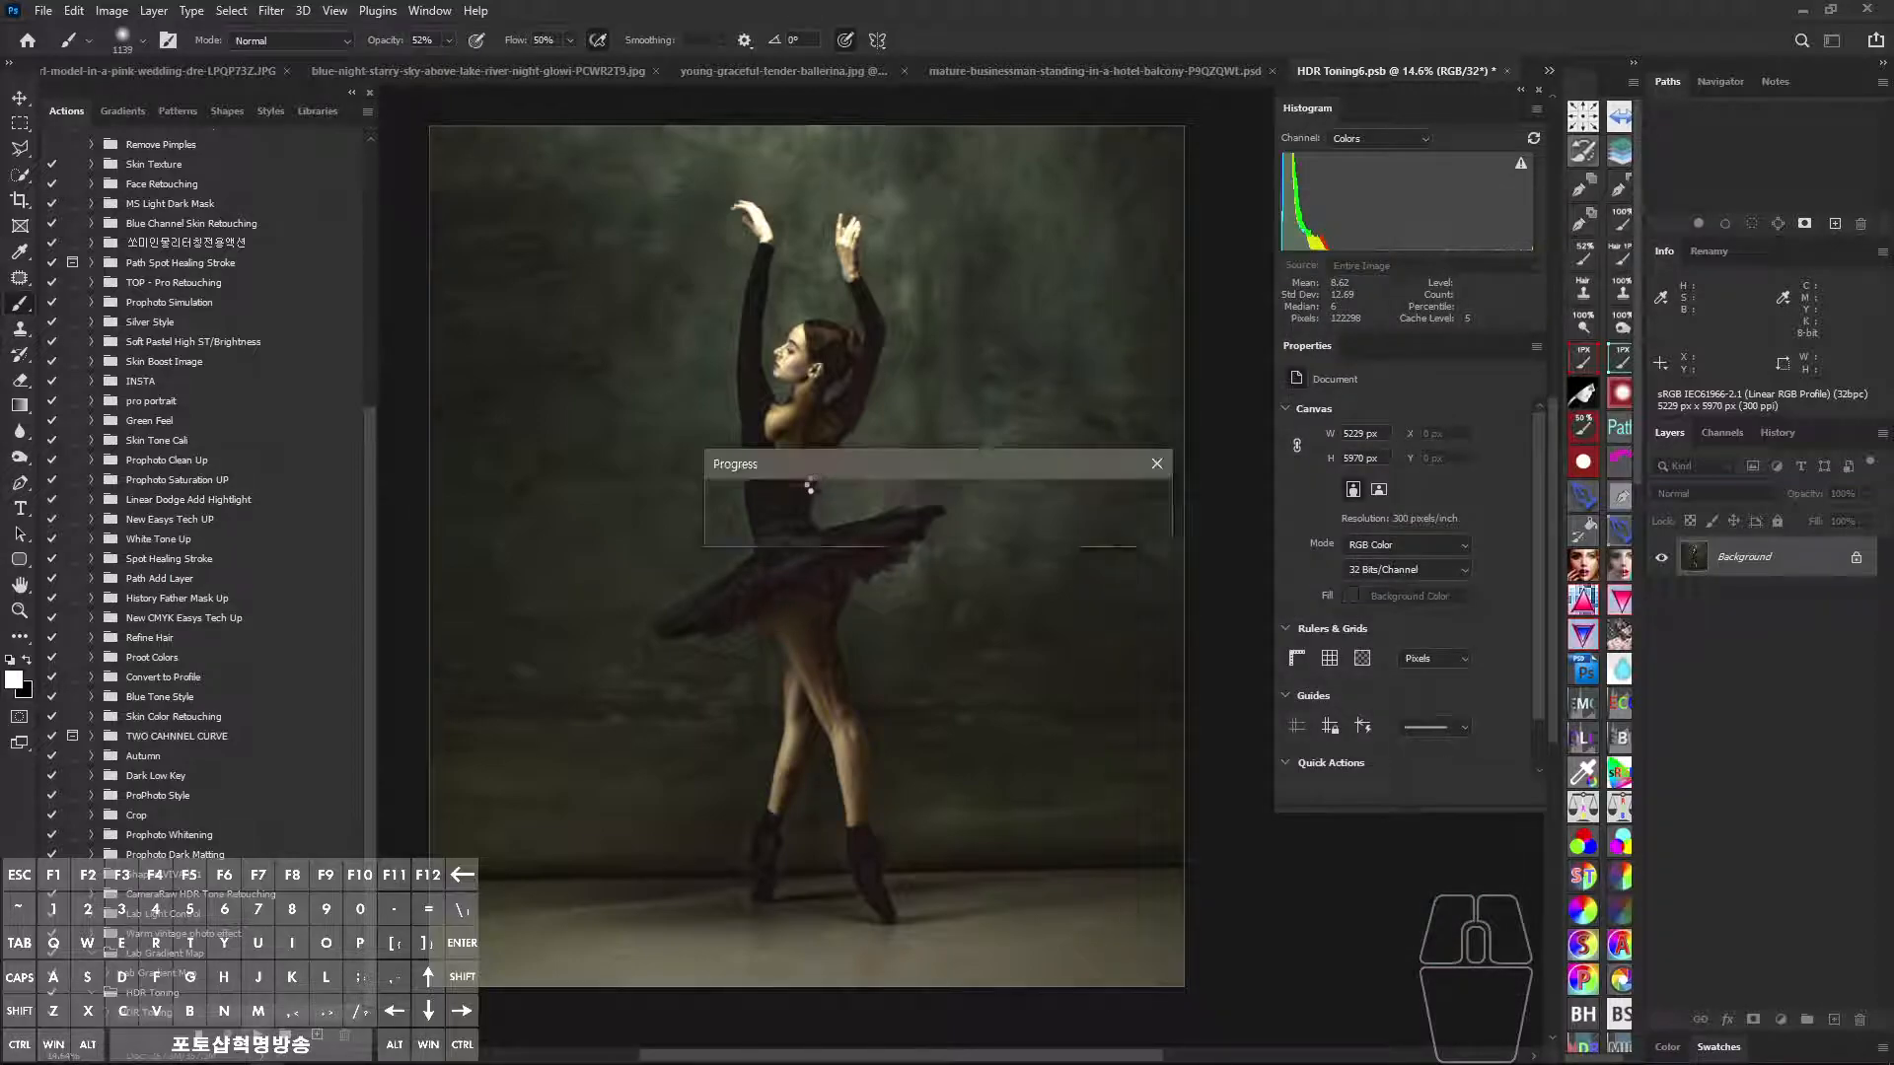
Save and close the toned smart object contents, returning to the young-graceful-tender-ballerina.jpg document.
key(space)
drag(821, 494, 866, 518)
key(ctrl+s)
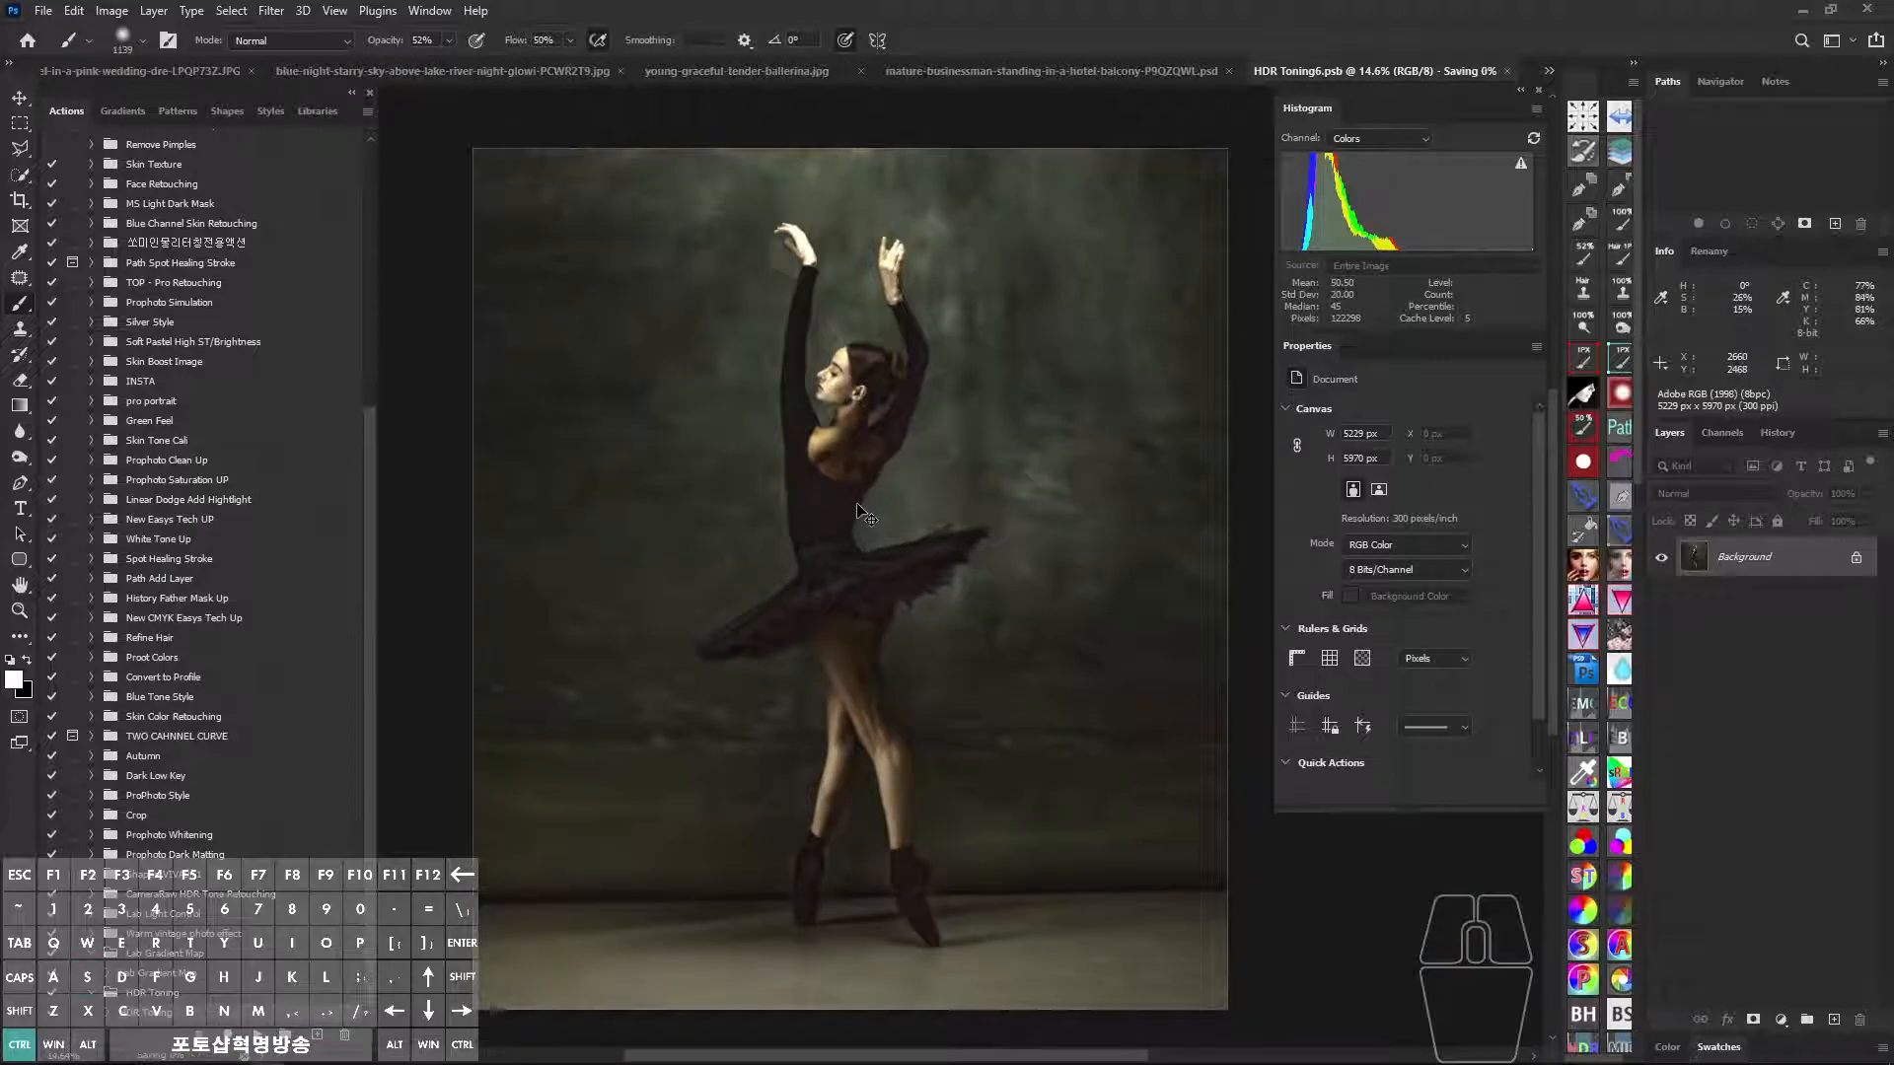
key(ctrl+w)
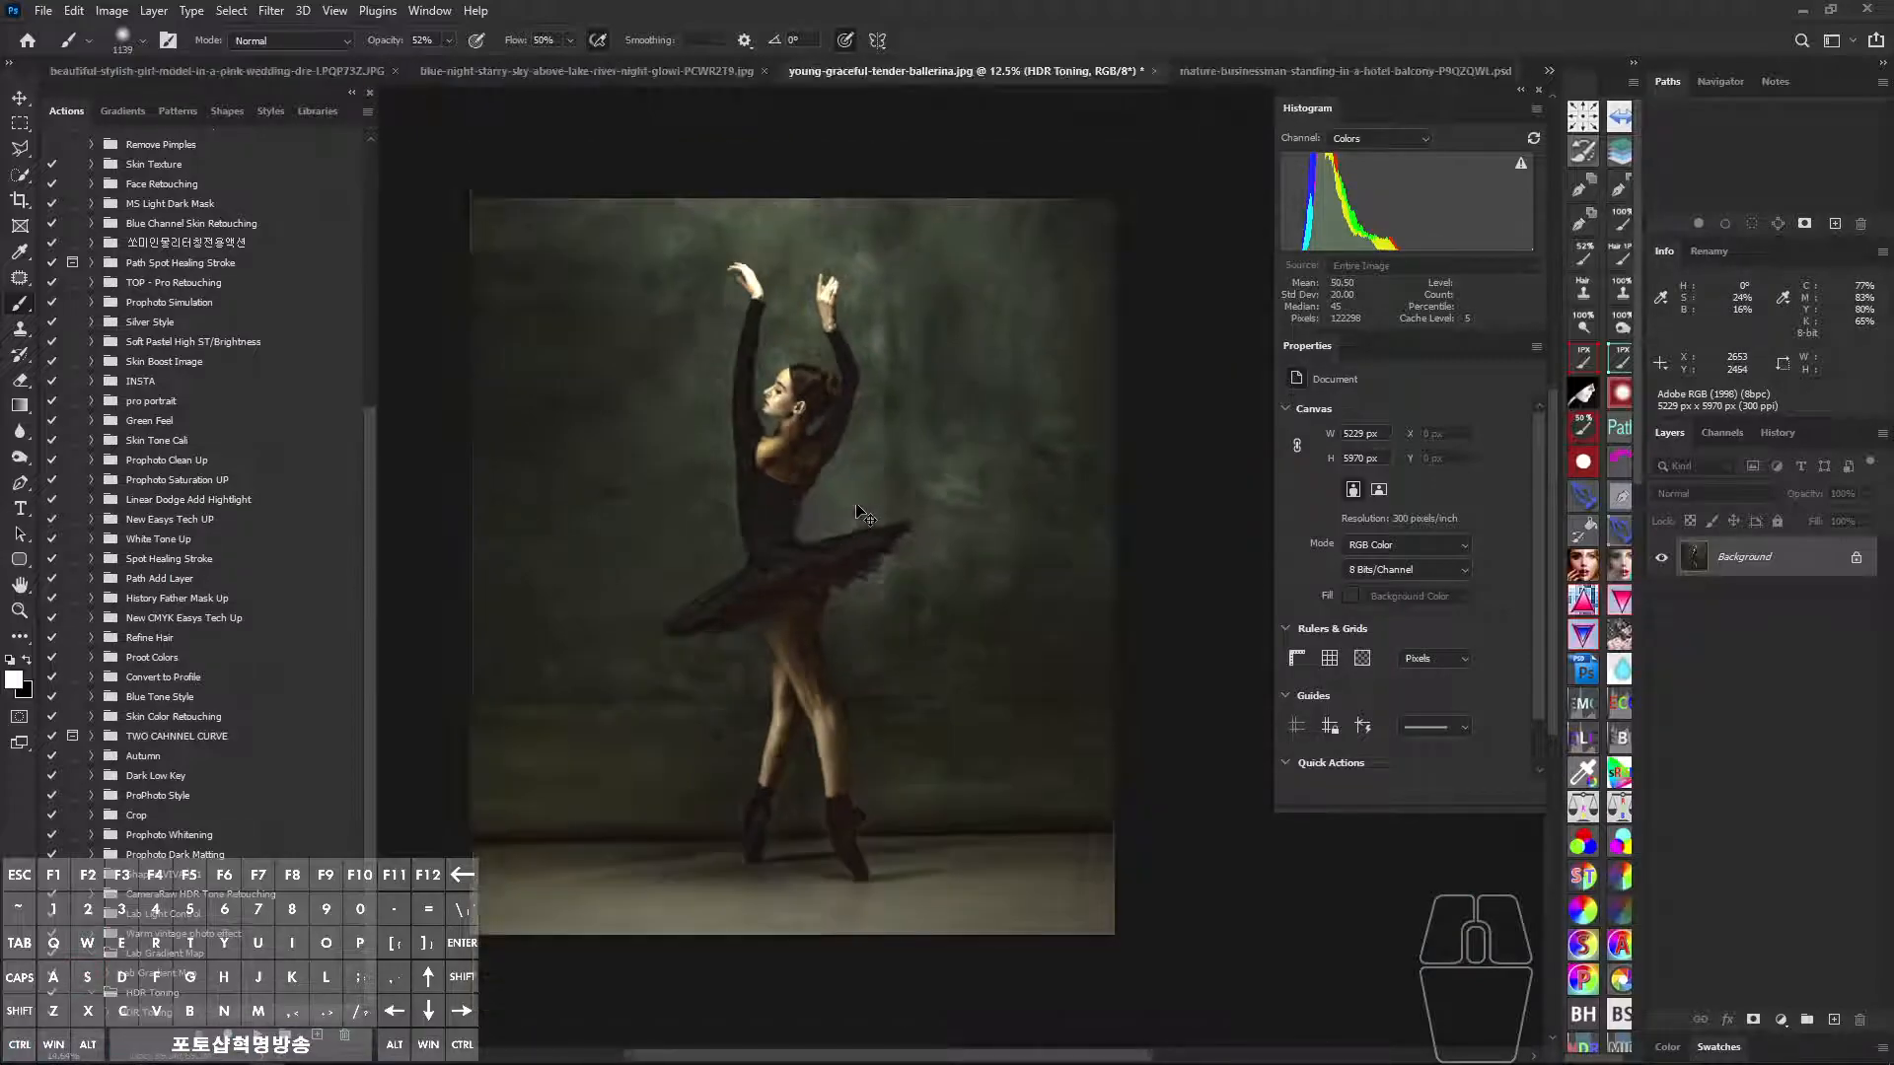
Compare the ballerina photo before and after by hiding and showing the HDR Toning layer, leaving it shown.
key(space)
drag(850, 498, 920, 481)
key(ctrl+space)
drag(939, 552, 926, 529)
key(ctrl+shift+comma)
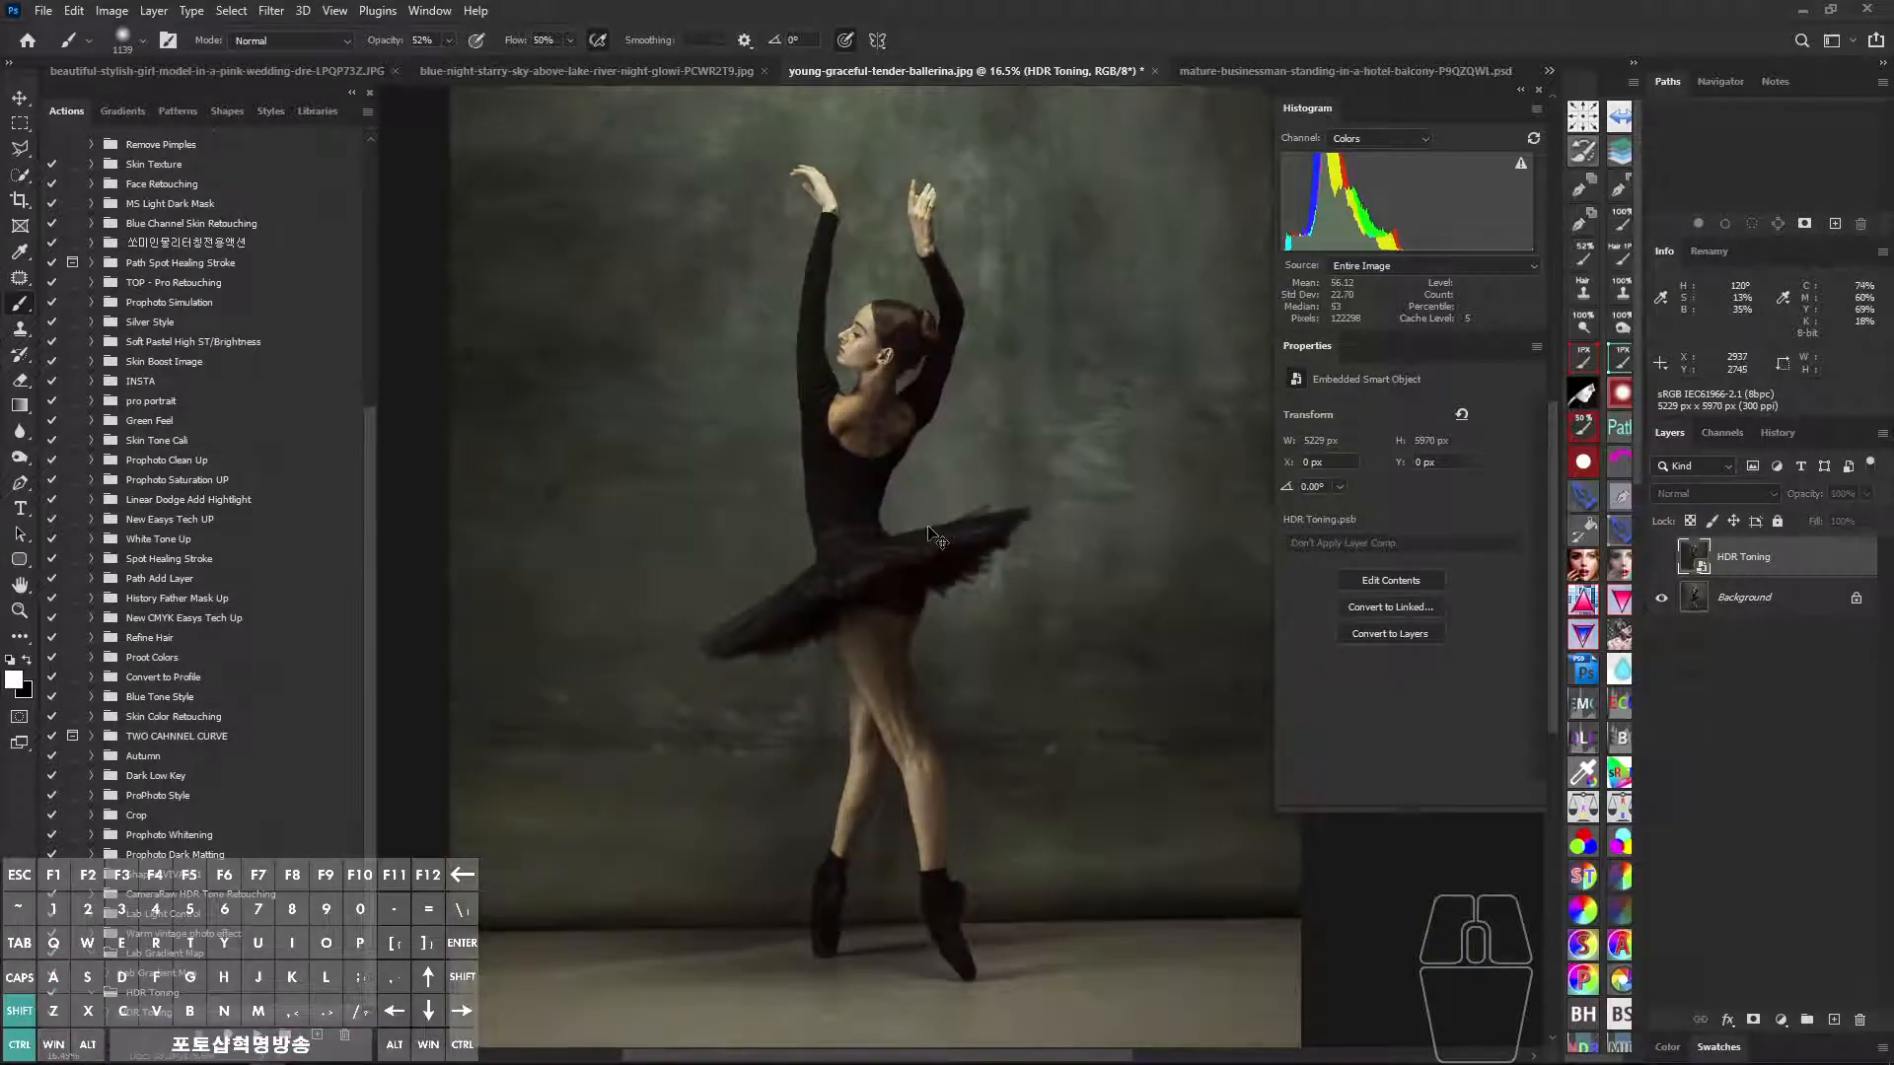
key(ctrl+shift+comma)
key(ctrl+shift+comma)
key(ctrl+shift+comma)
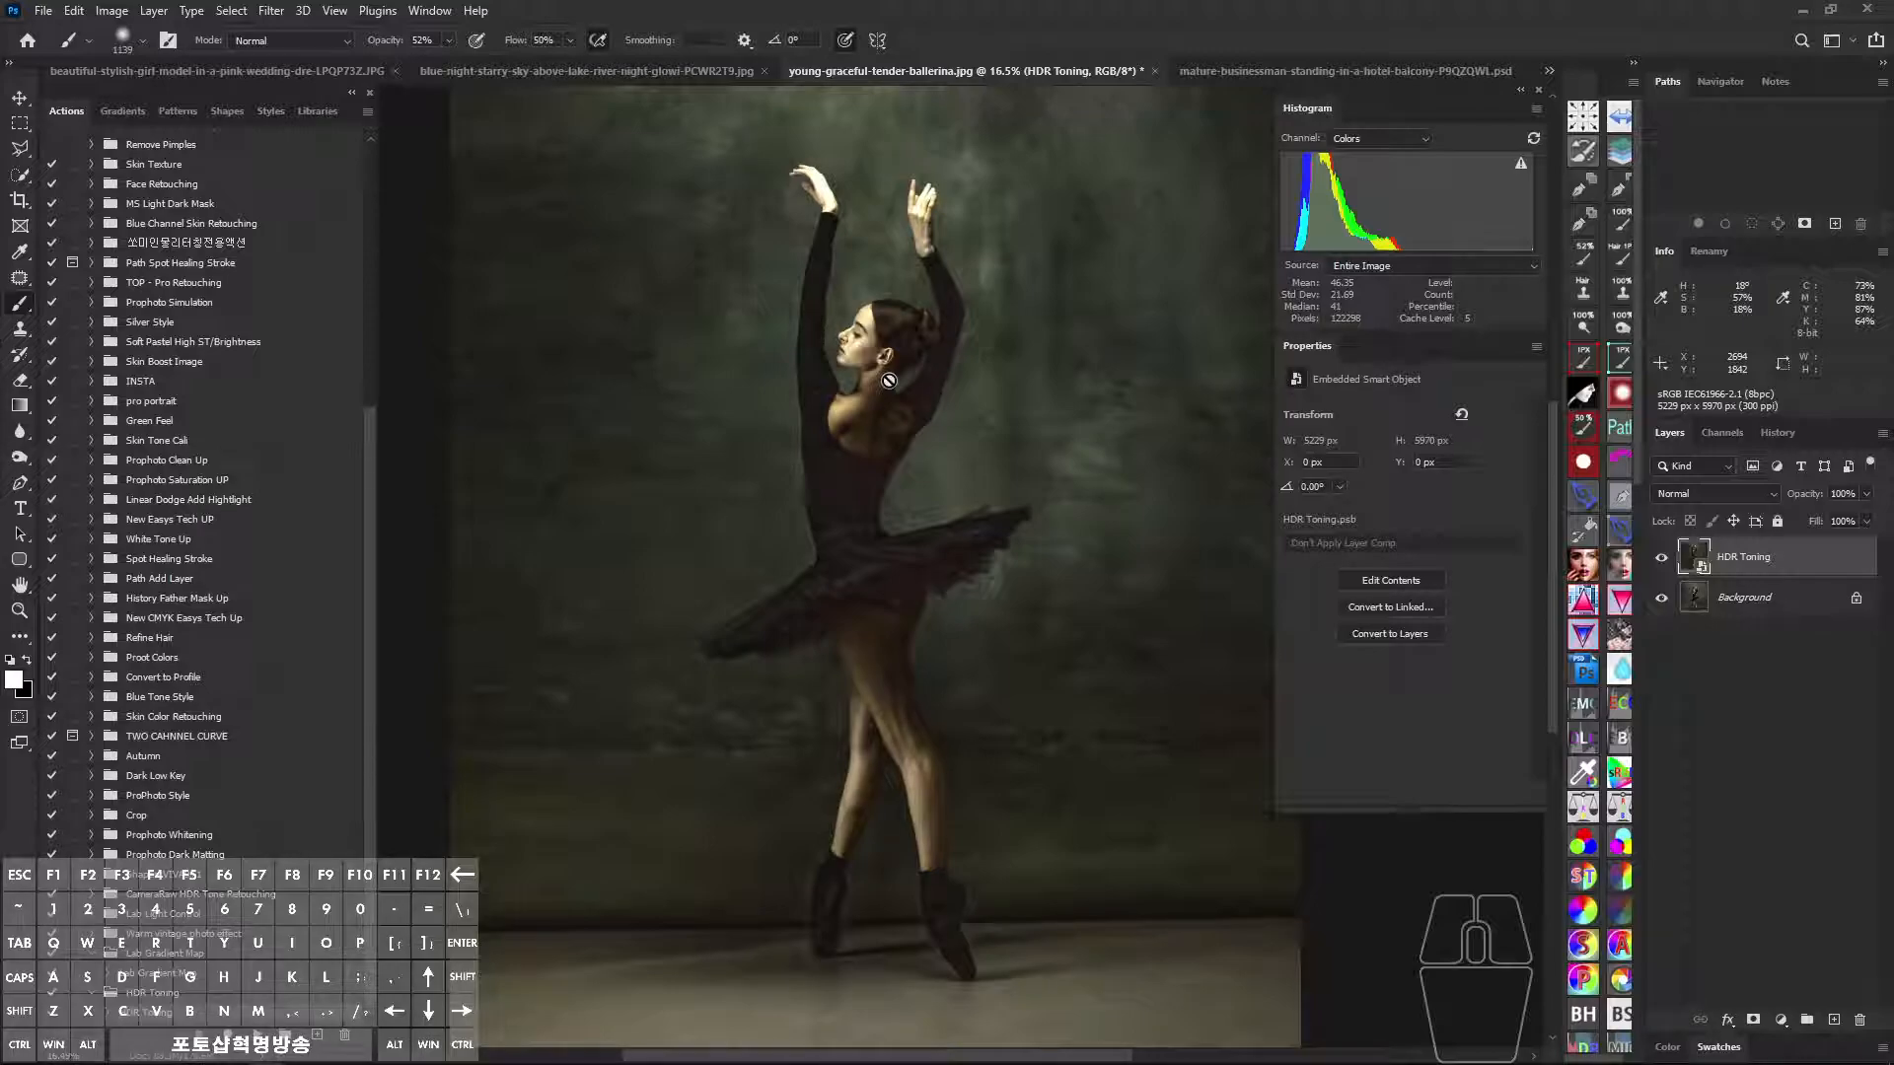
drag(864, 560, 846, 549)
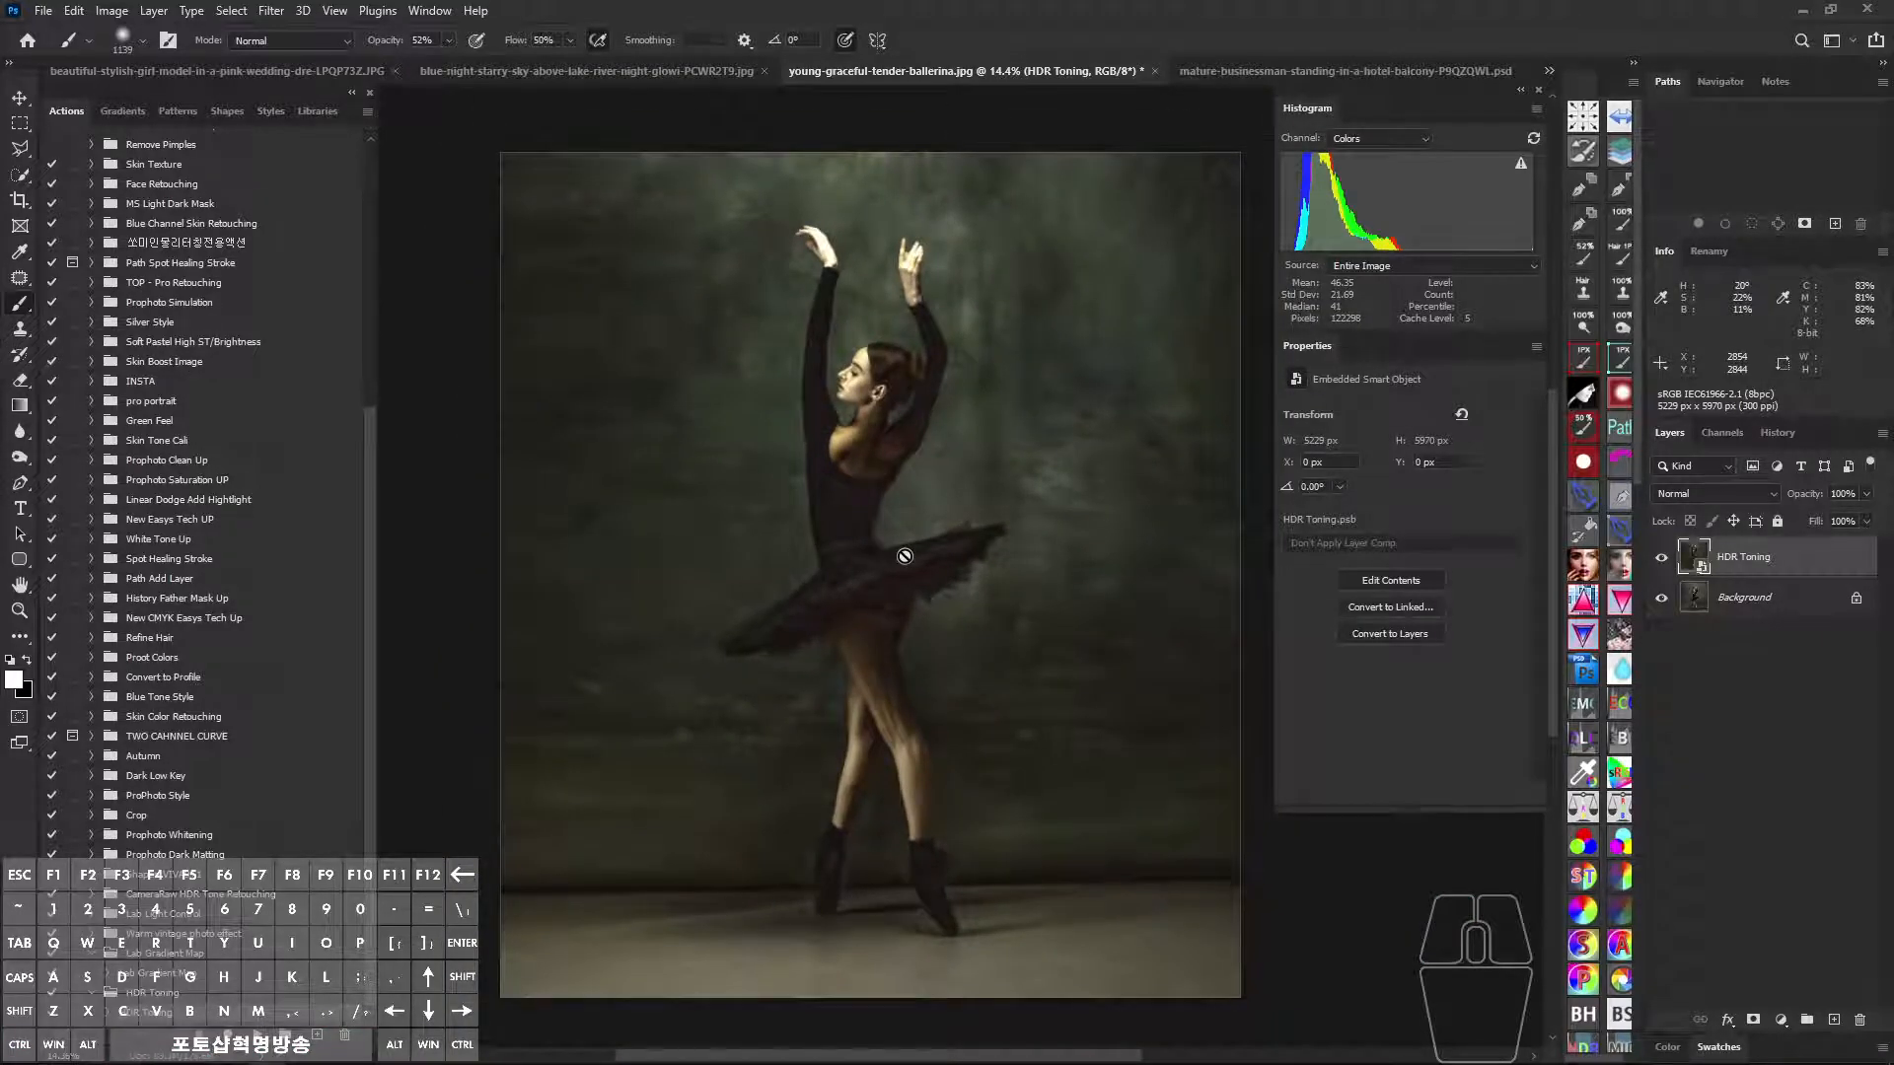
drag(912, 449, 939, 594)
key(ctrl+comma)
key(ctrl+comma)
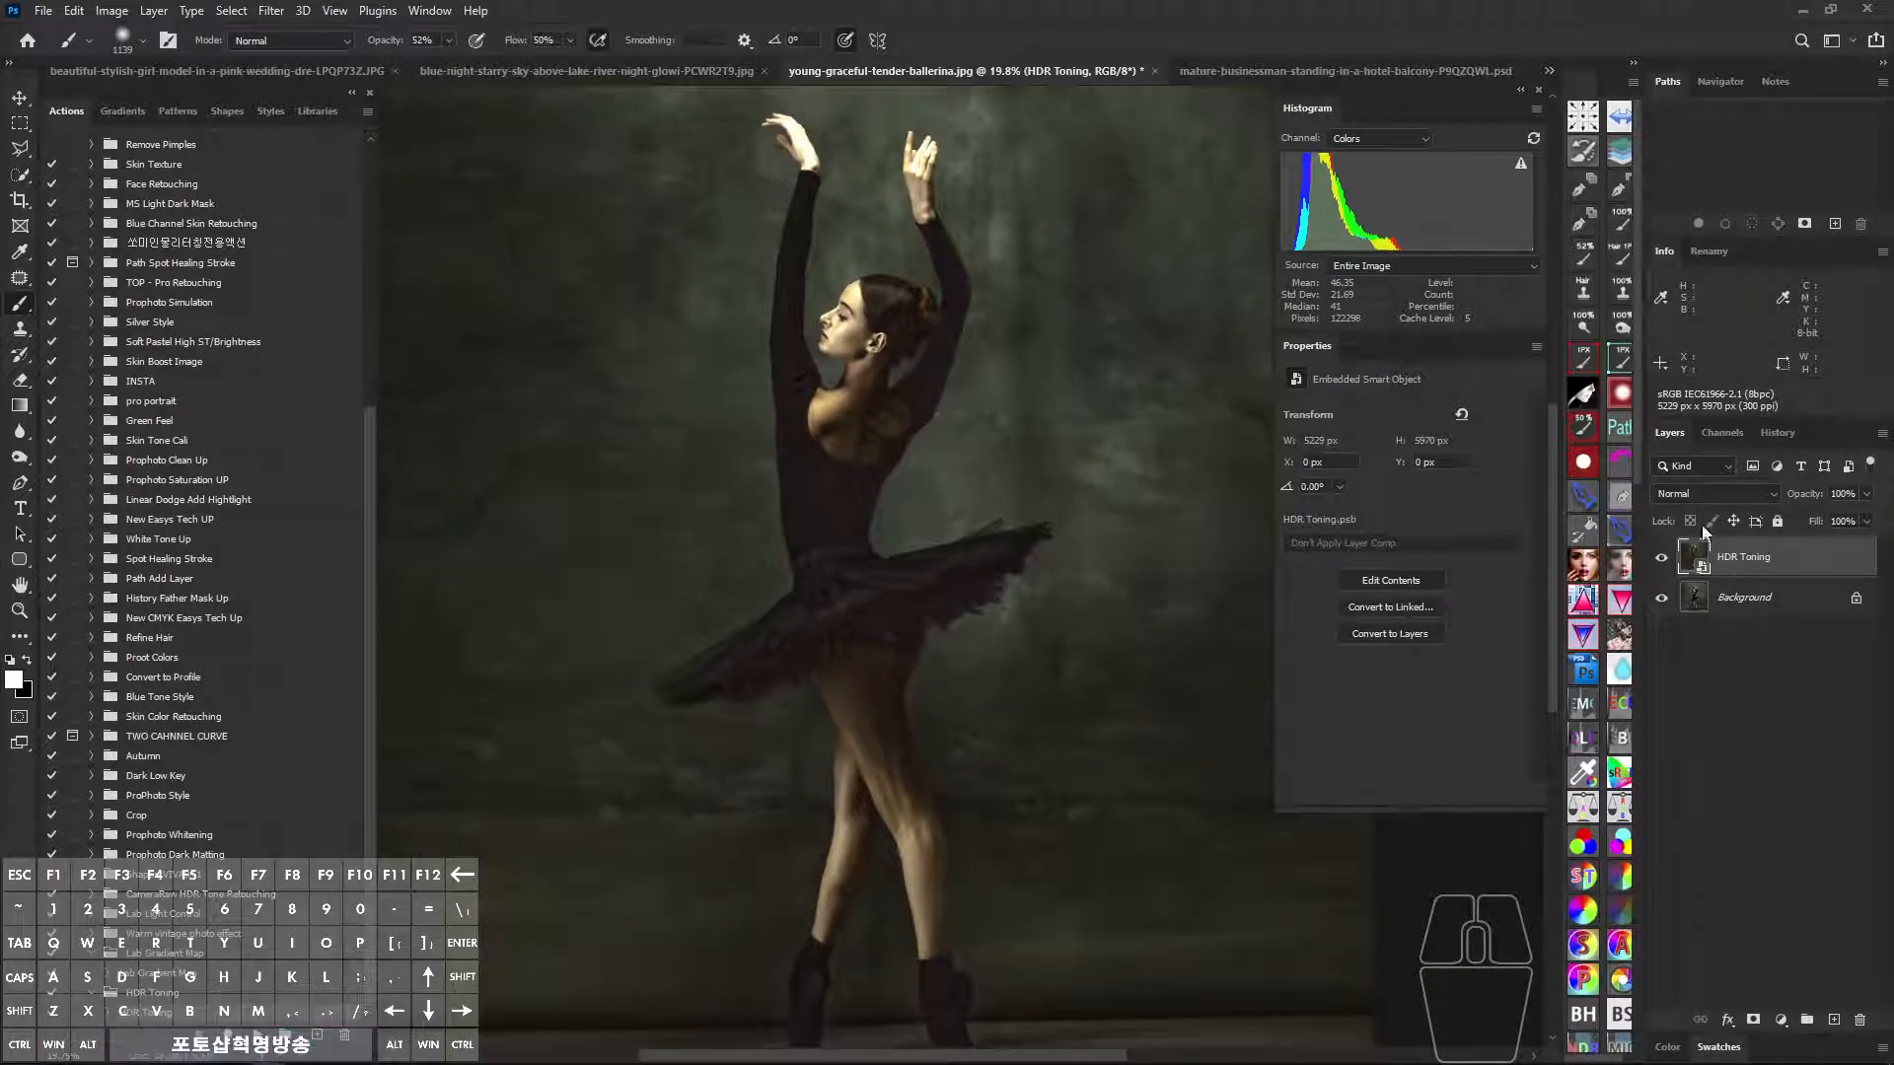
Add a Selective Color adjustment layer above the HDR Toning layer and choose Blacks as its color range.
key(ctrl+shift)
key(ctrl+shift+k)
ctrl+click(868, 478)
drag(867, 479, 971, 477)
click(1376, 431)
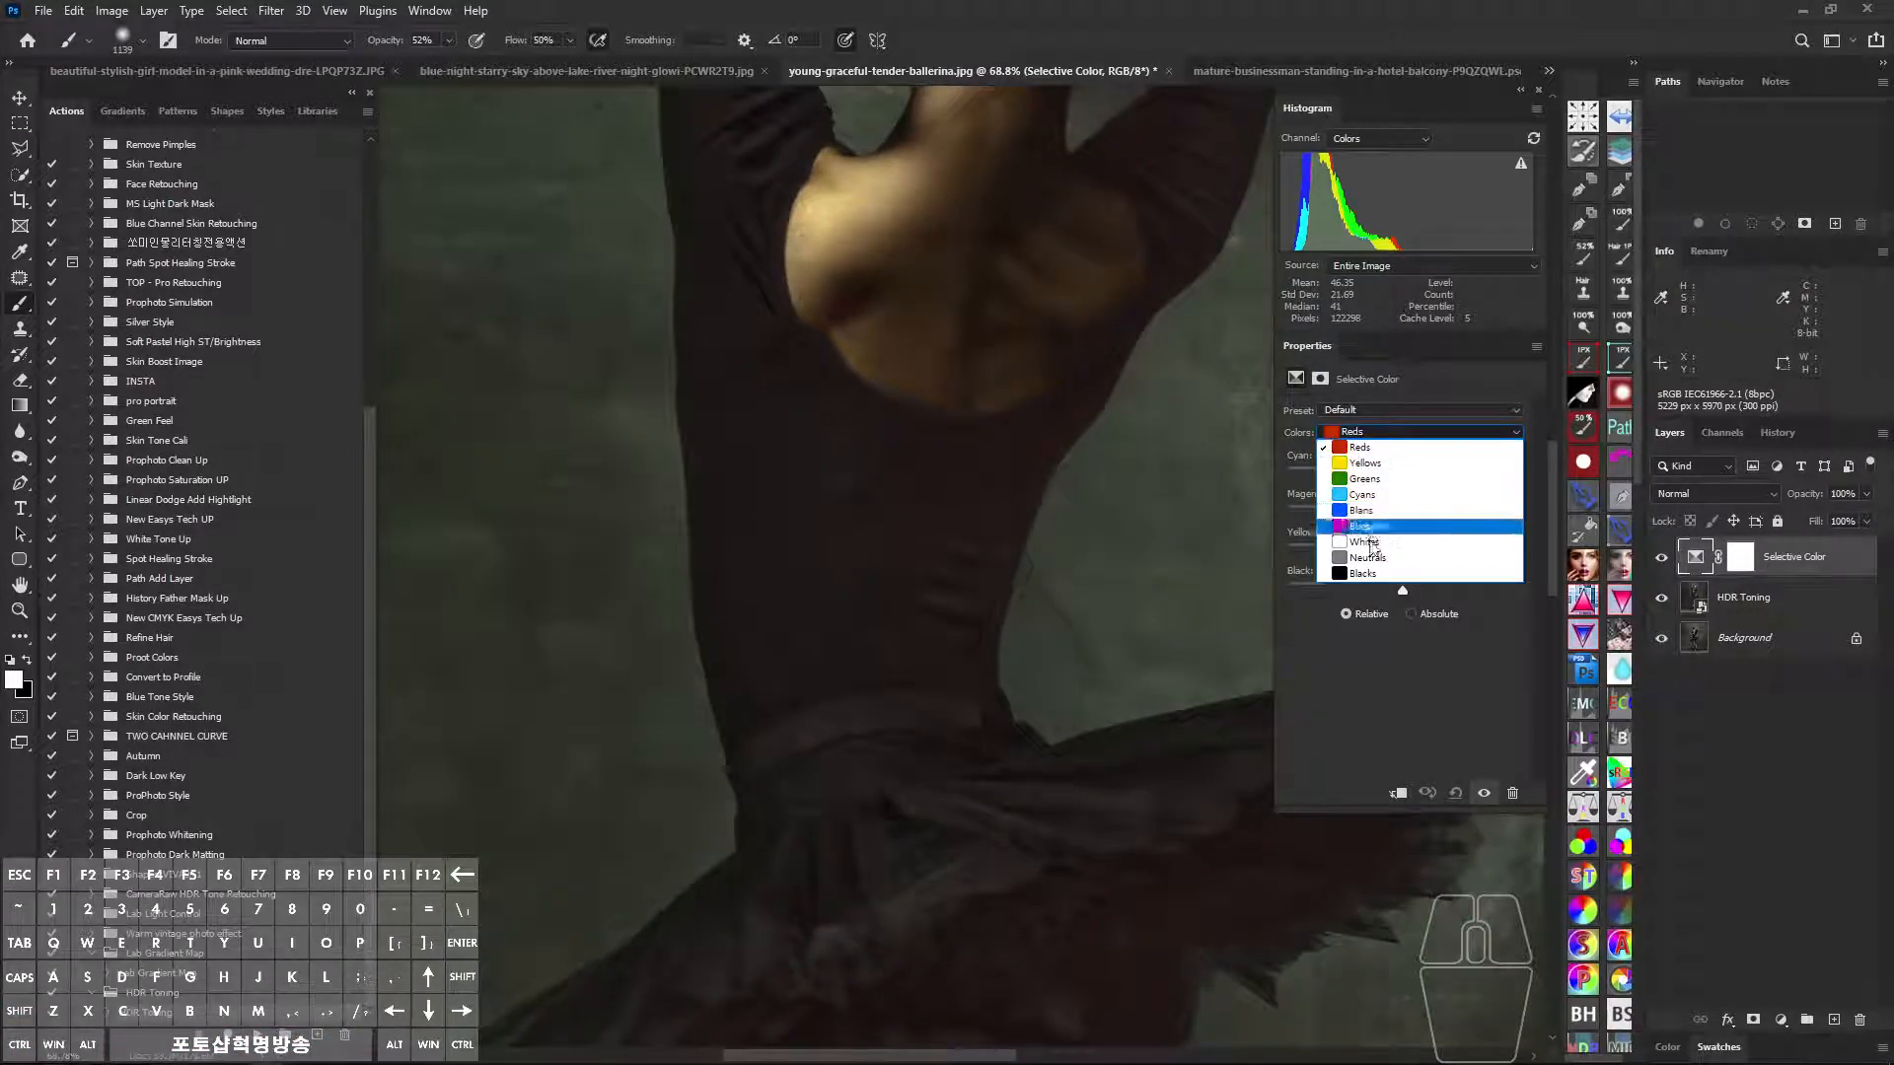
click(1362, 573)
Switch the Selective Color adjustment to Absolute and set the Blacks range to Cyan +2% and Black +5%.
drag(862, 559, 952, 502)
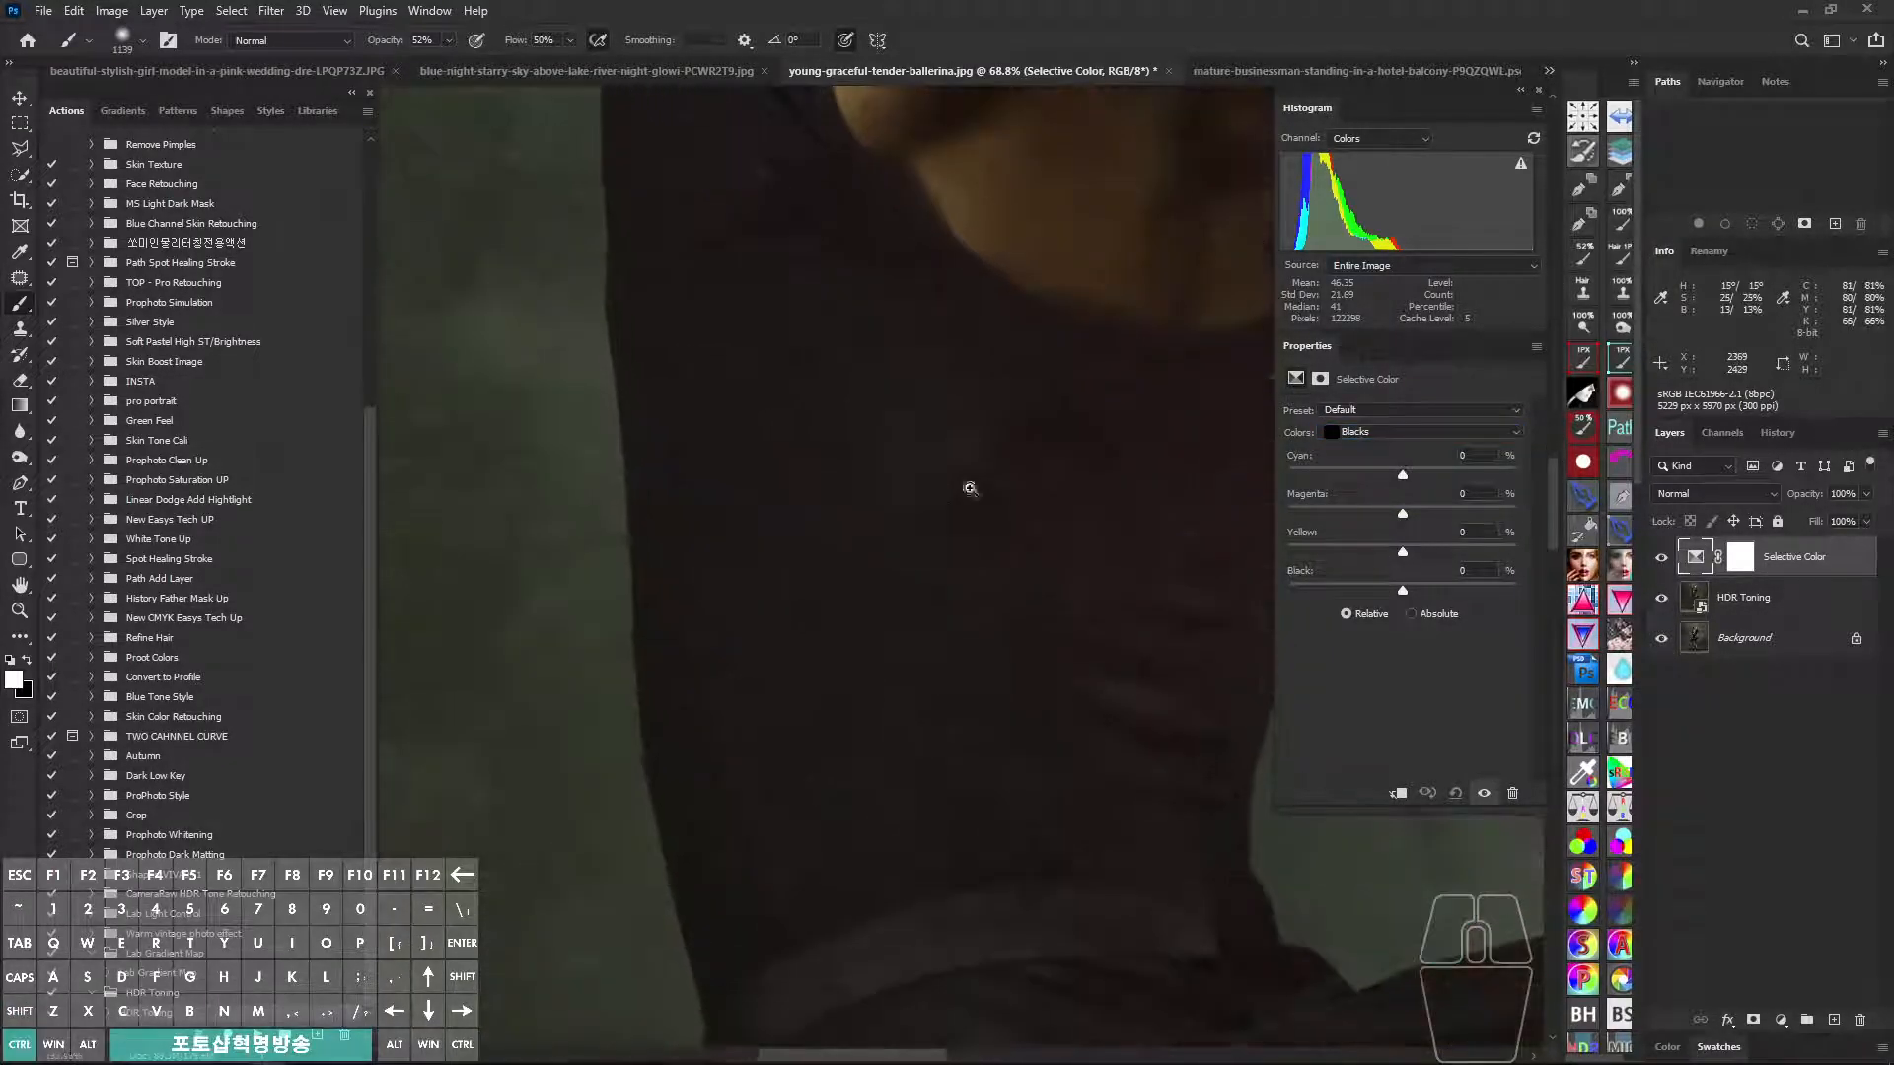
key(space)
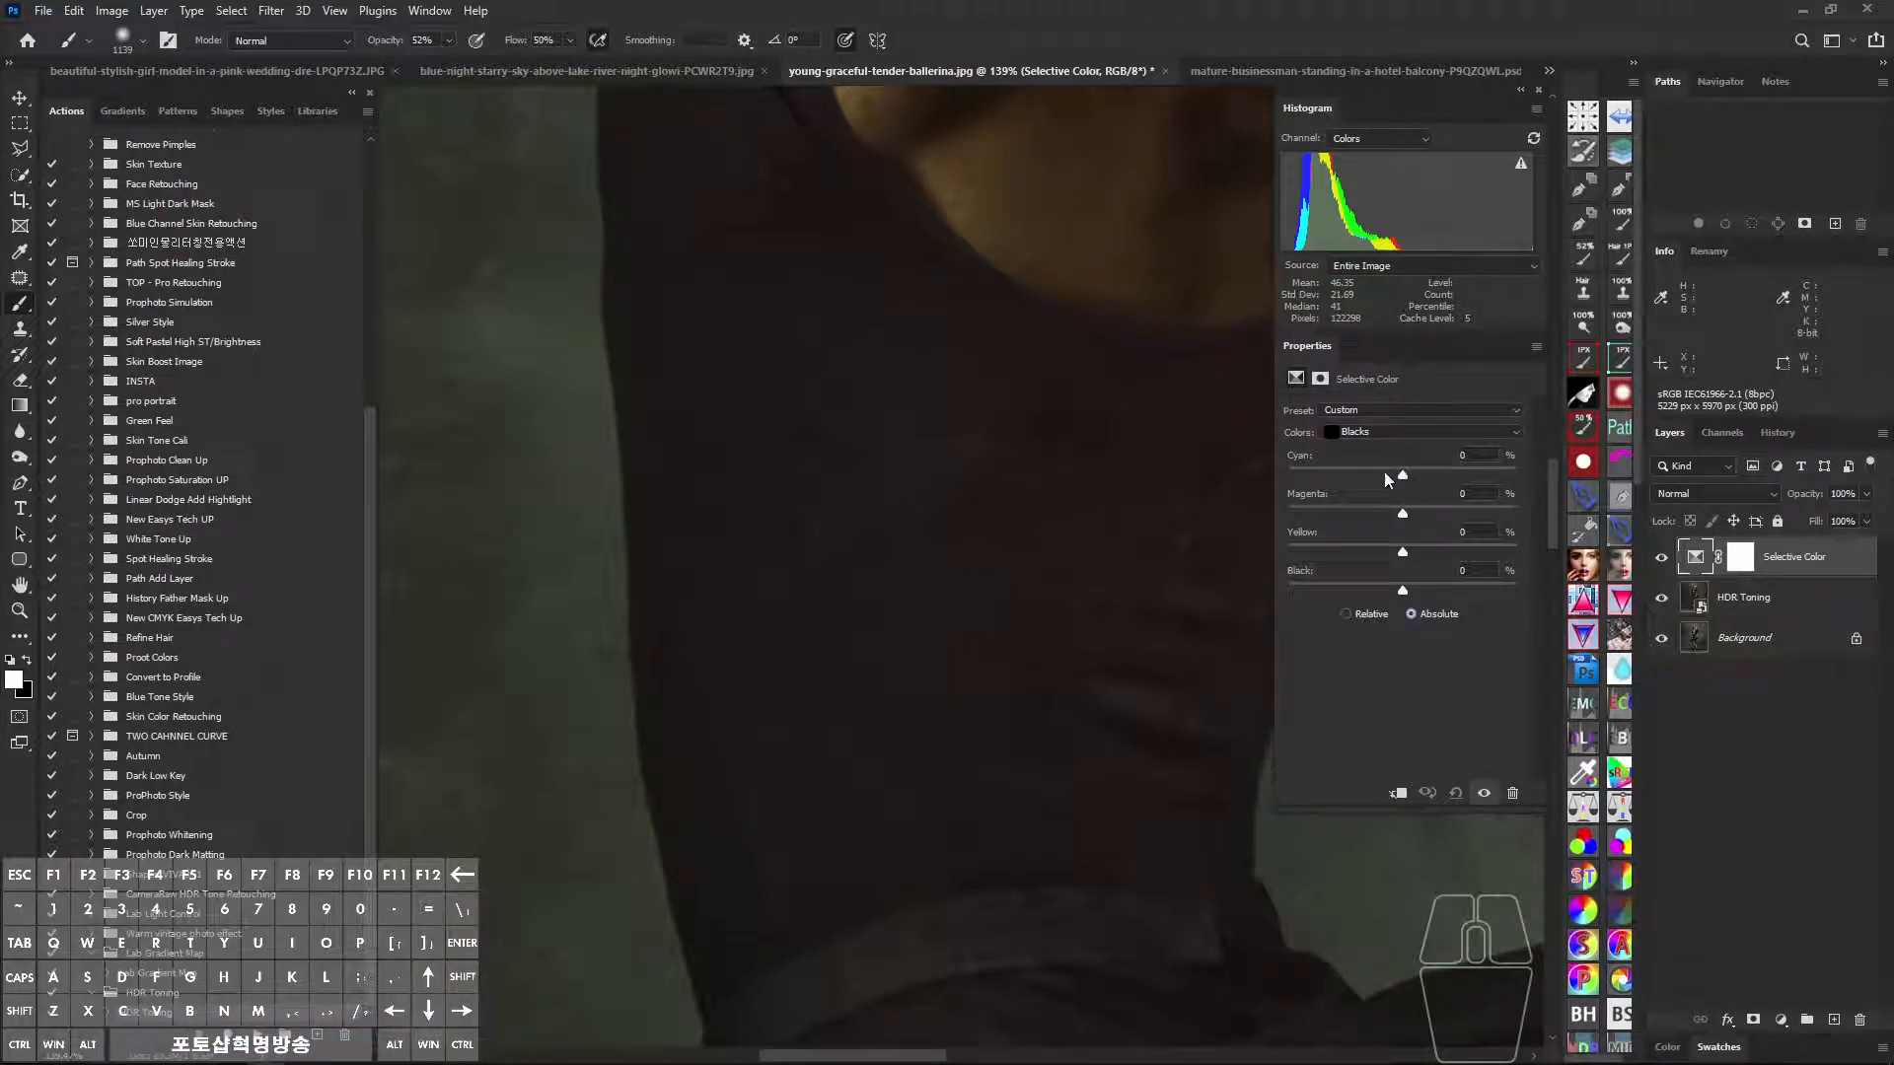
drag(1403, 473, 1402, 475)
drag(1404, 589, 1407, 590)
drag(1087, 599, 986, 596)
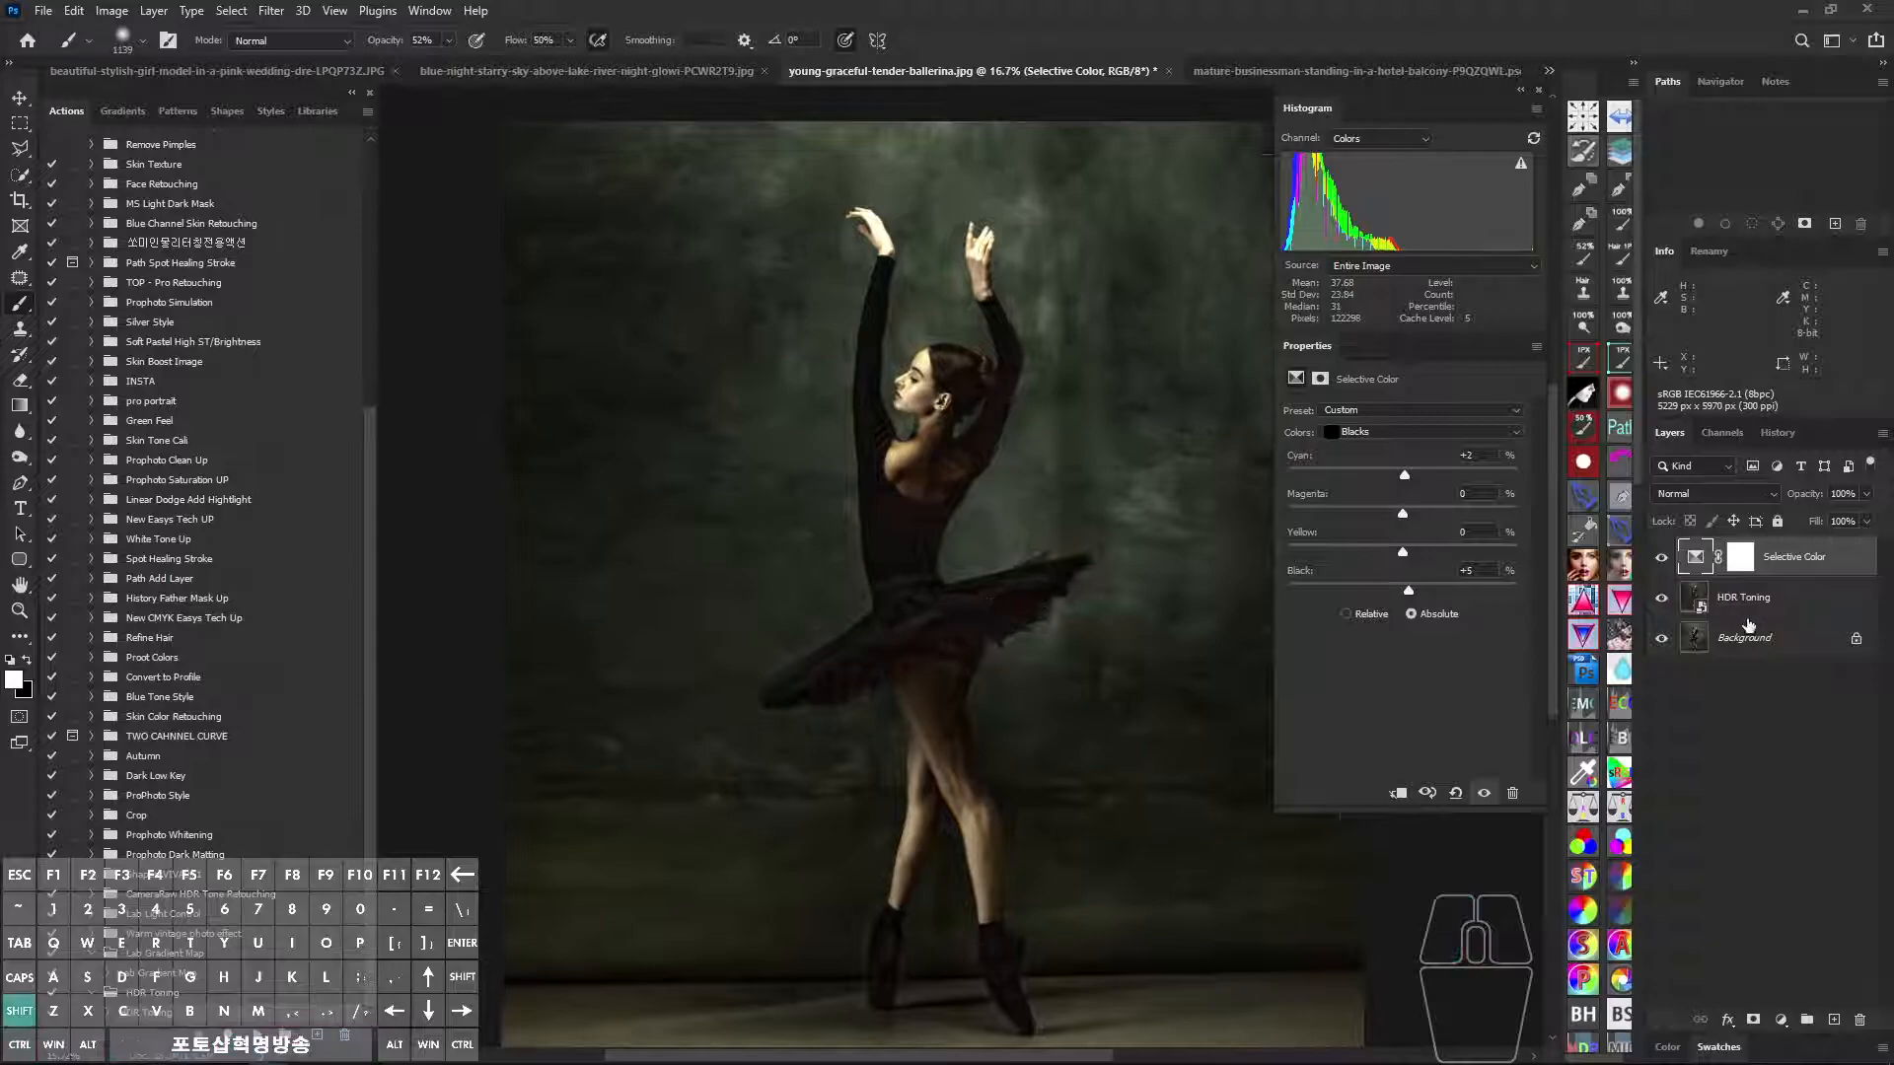
Select the Selective Color and HDR Toning layers together and toggle their visibility to compare with the original, leaving them shown.
key(ctrl+comma)
shift+click(1756, 614)
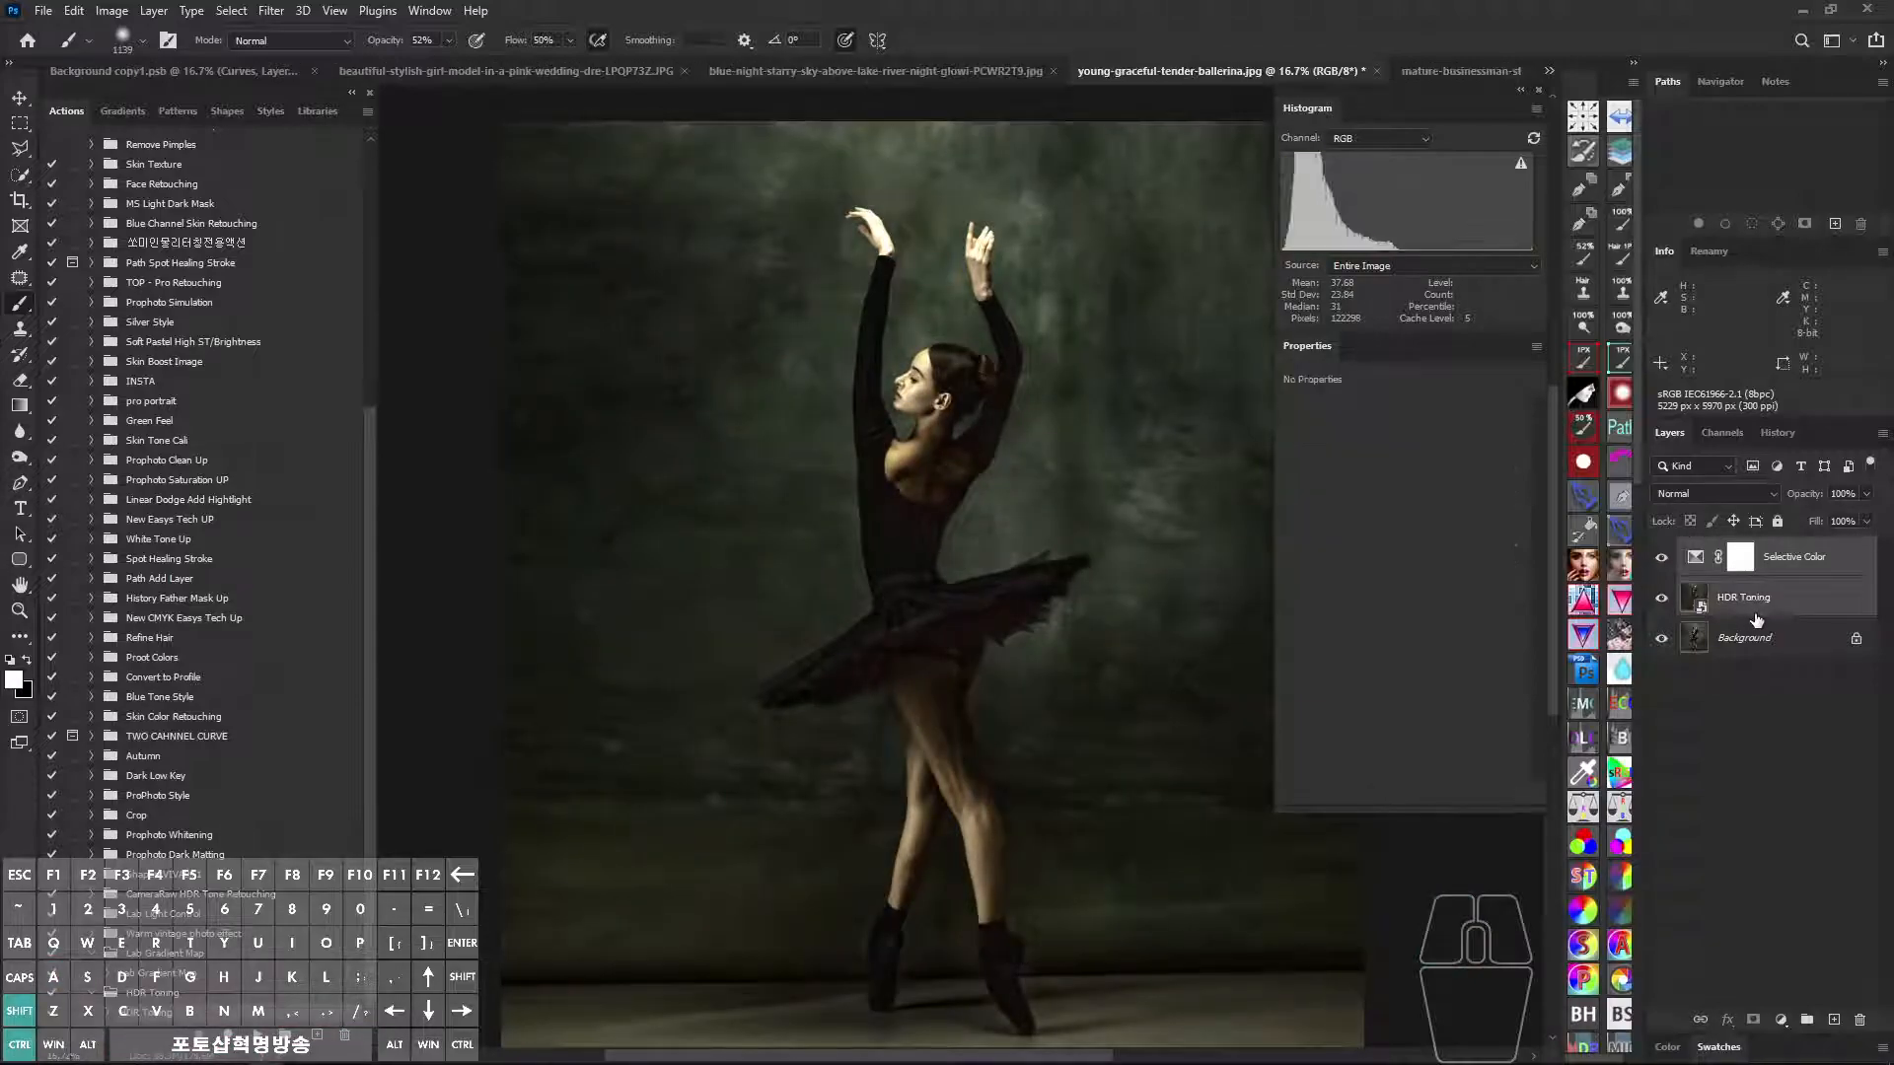
key(ctrl+comma)
key(ctrl+comma)
key(ctrl+comma)
key(ctrl+comma)
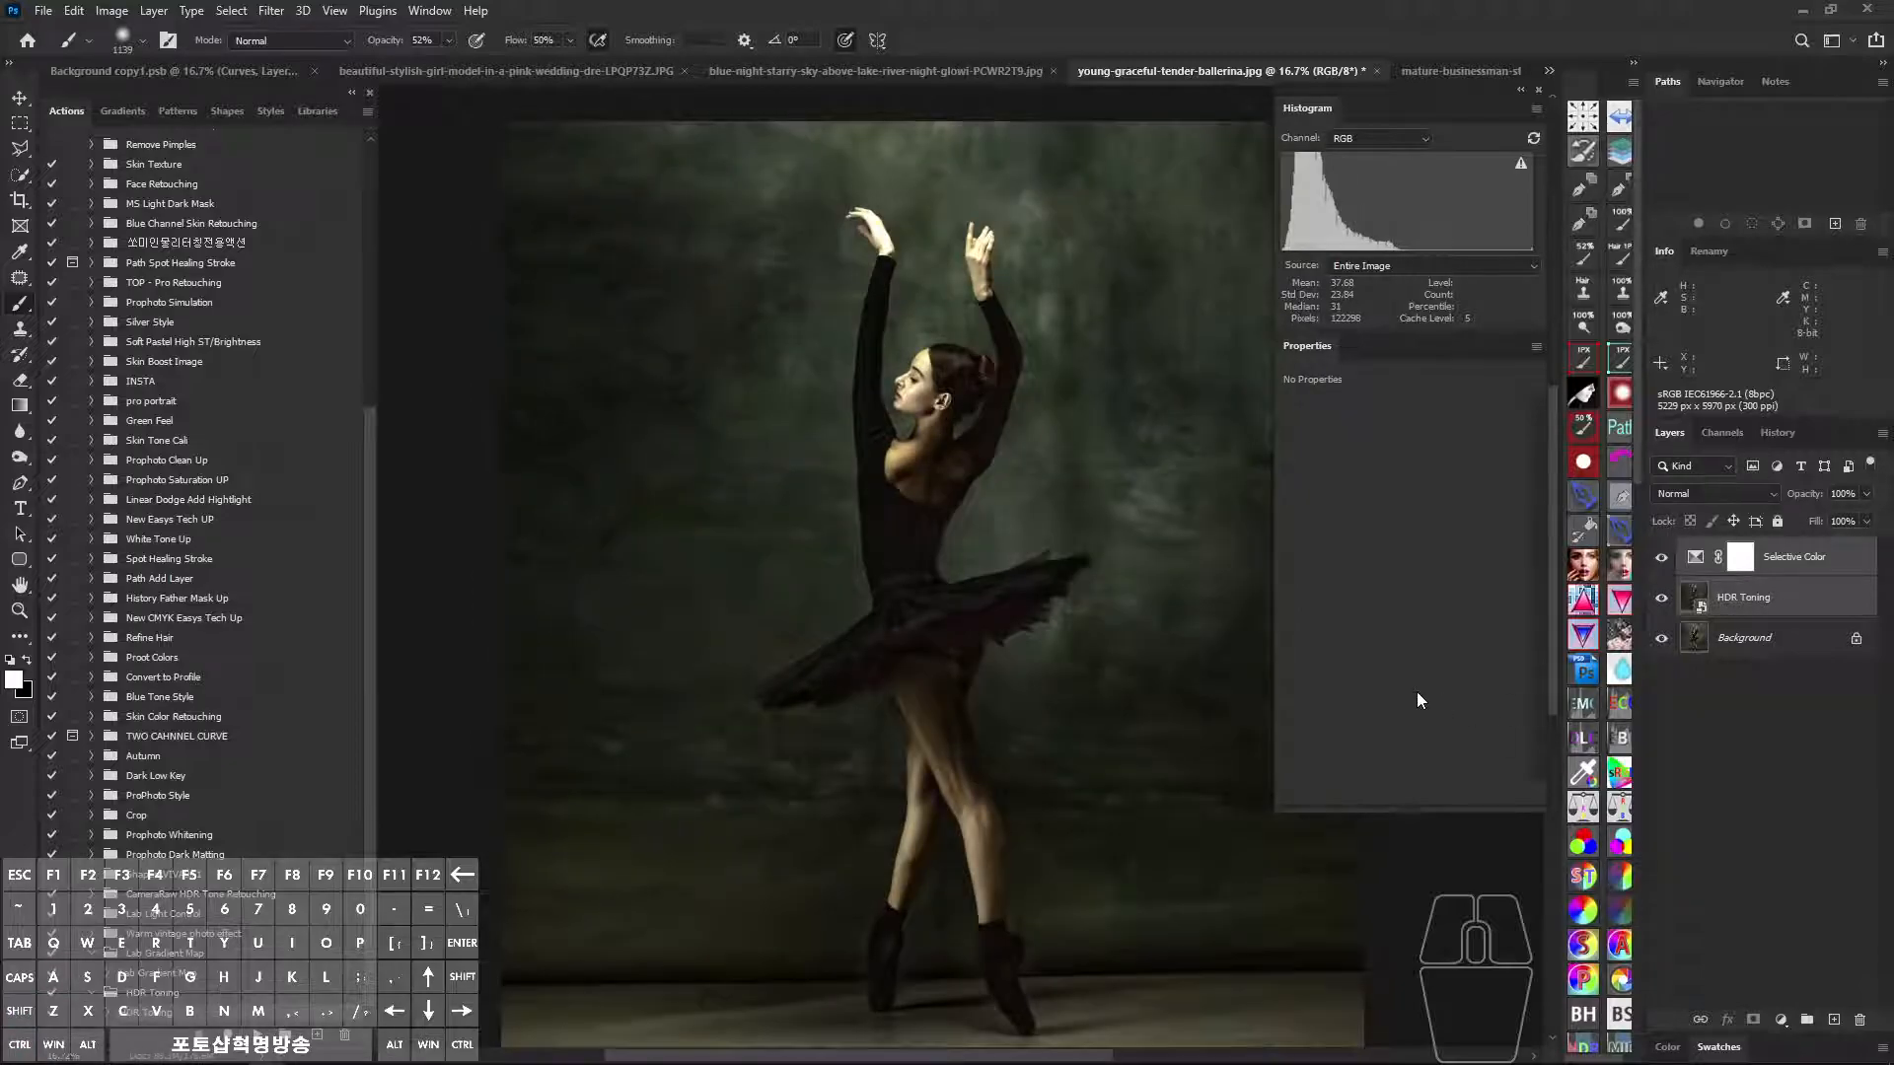